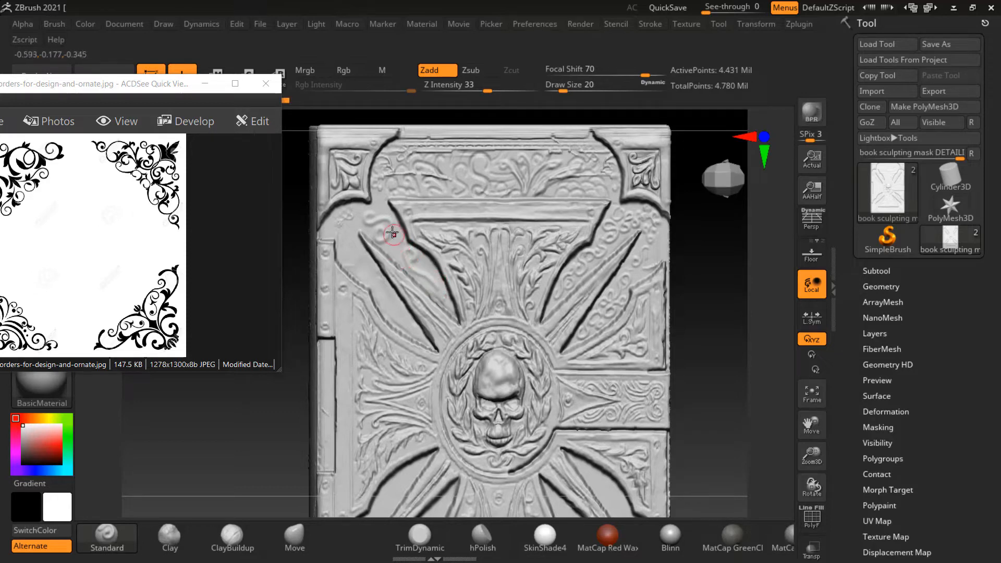
Step: Sculpt small curling scrollwork along the diagonal bands in the upper-left part of the book cover, switching from Zadd to Zsub partway
mouse_move(392, 227)
left_mouse_down()
mouse_move(396, 250)
mouse_move(415, 261)
left_mouse_up()
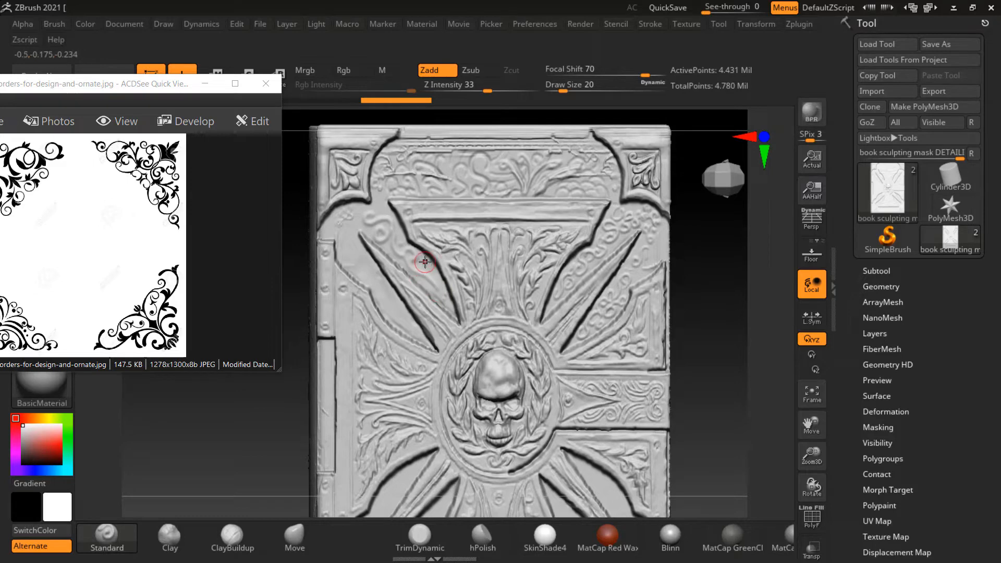
left_click_drag(425, 263, 450, 302)
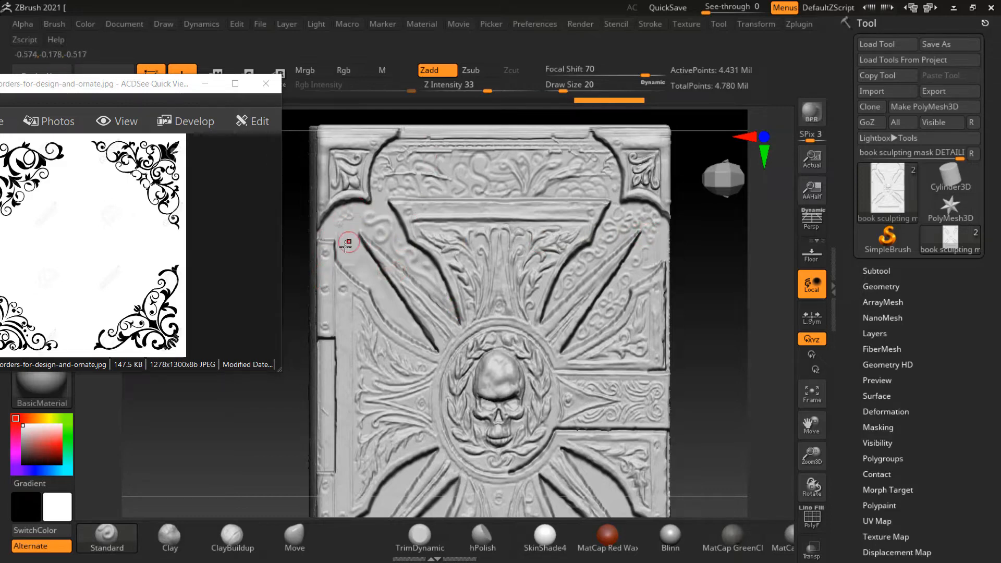
left_click(478, 70)
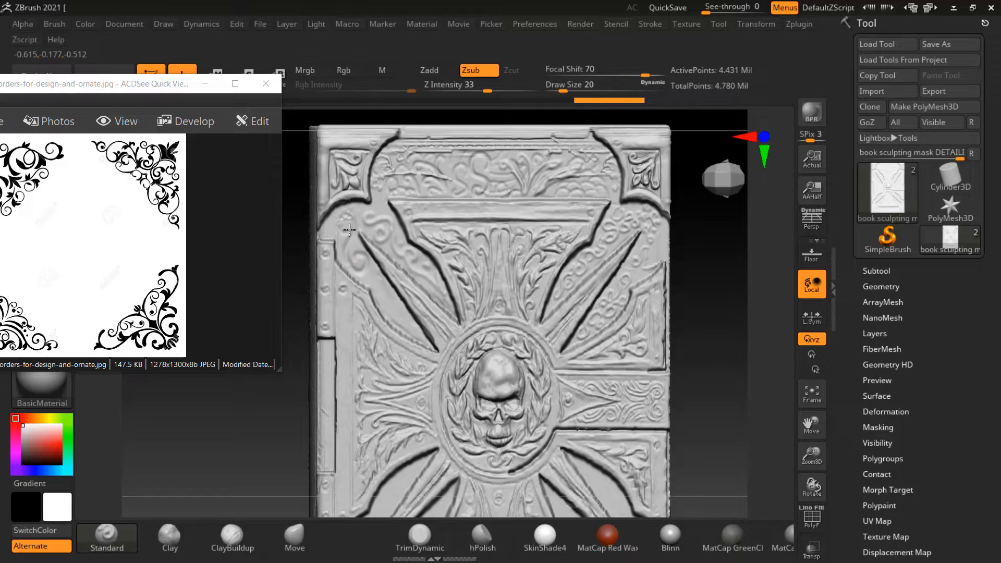
left_click_drag(349, 230, 345, 219)
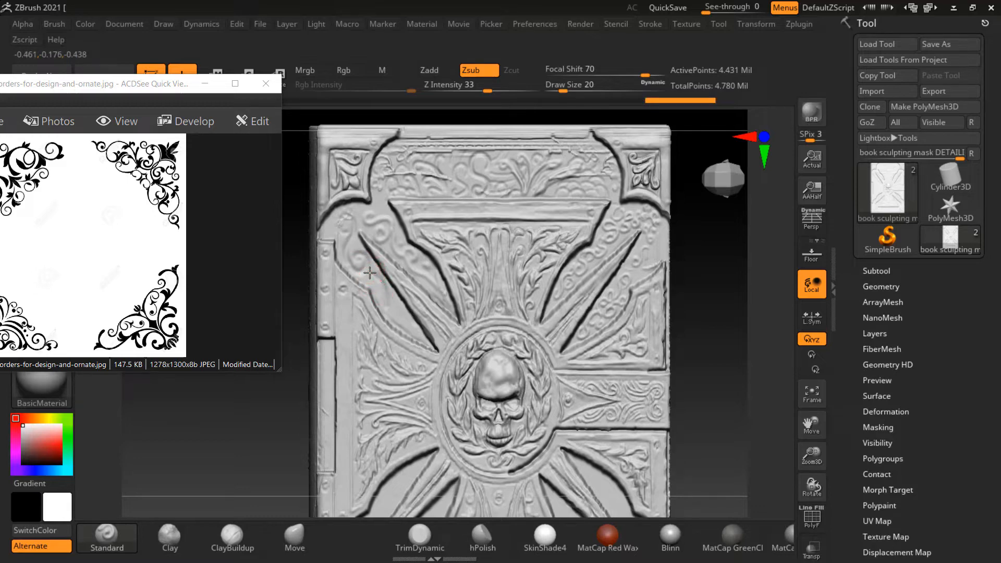
left_click_drag(370, 273, 361, 264)
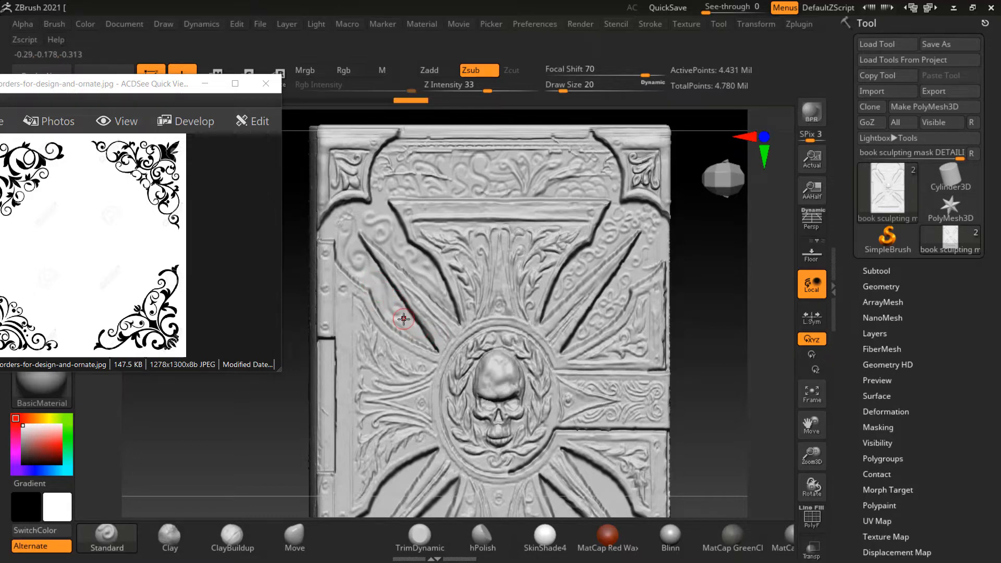
left_click_drag(418, 331, 373, 284)
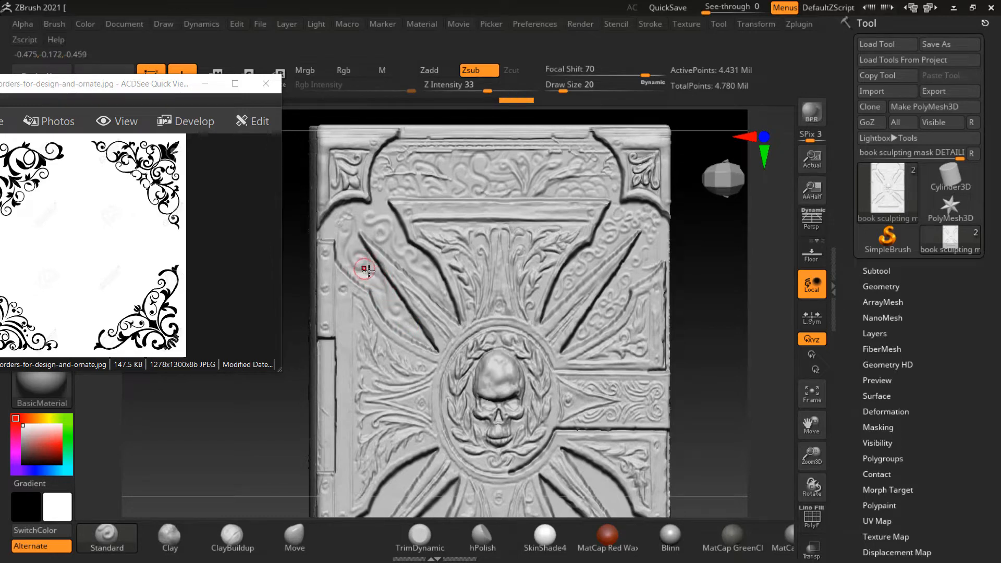
left_click_drag(366, 270, 377, 271)
Step: Sculpt spiral curls in Zsub mode within the panels around the lower-right diagonal blade of the cover
mouse_move(691, 255)
left_mouse_down()
mouse_move(698, 259)
mouse_move(668, 322)
mouse_move(643, 240)
mouse_move(671, 286)
mouse_move(676, 232)
mouse_move(704, 261)
mouse_move(735, 198)
mouse_move(710, 255)
mouse_move(714, 287)
left_mouse_up()
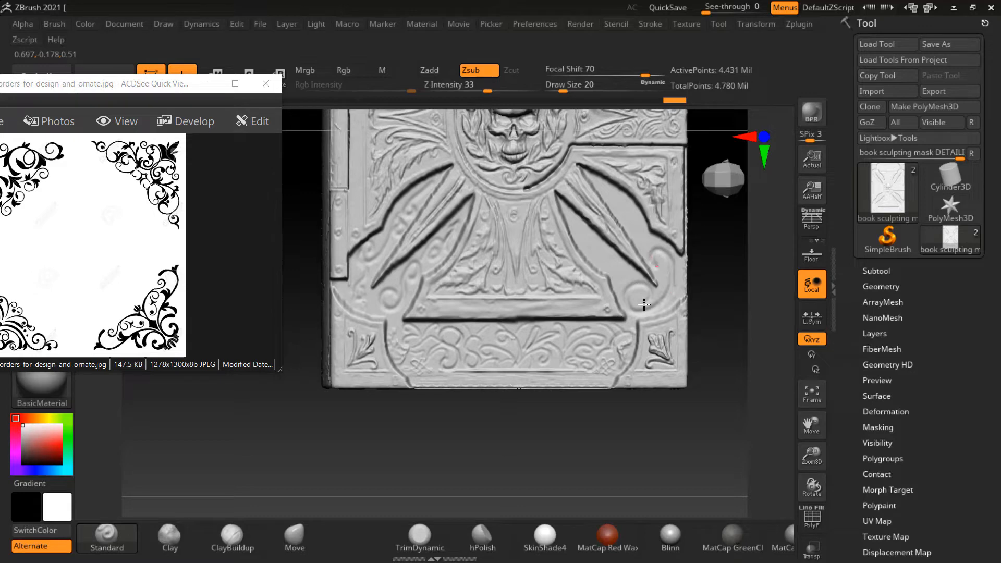
left_click_drag(644, 304, 642, 305)
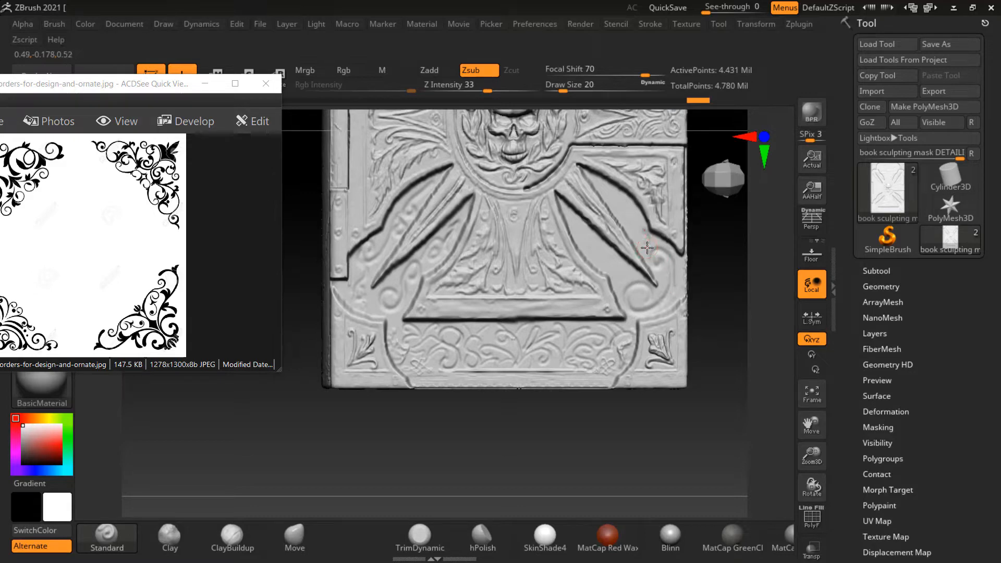
left_click_drag(647, 248, 619, 207)
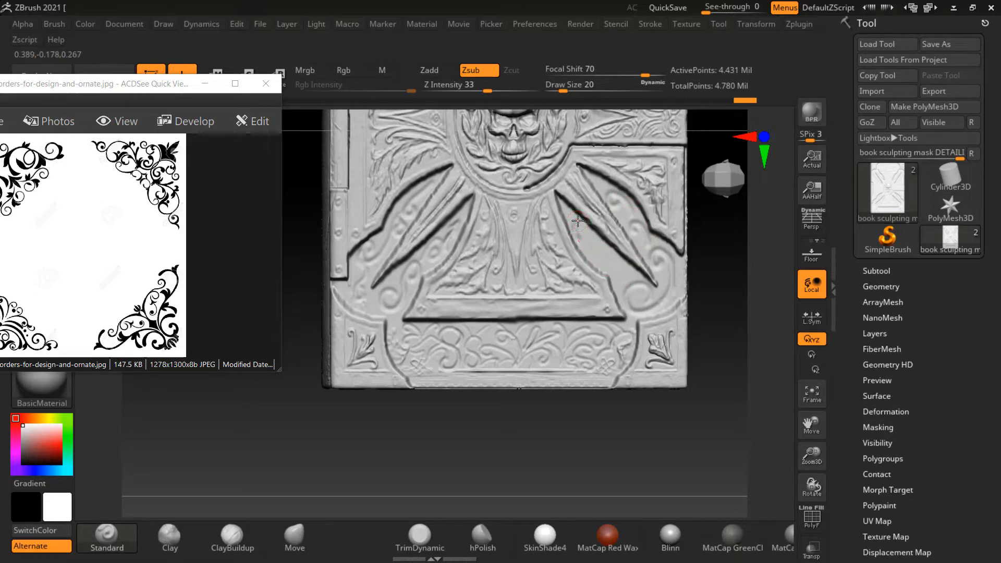
left_click_drag(578, 221, 610, 272)
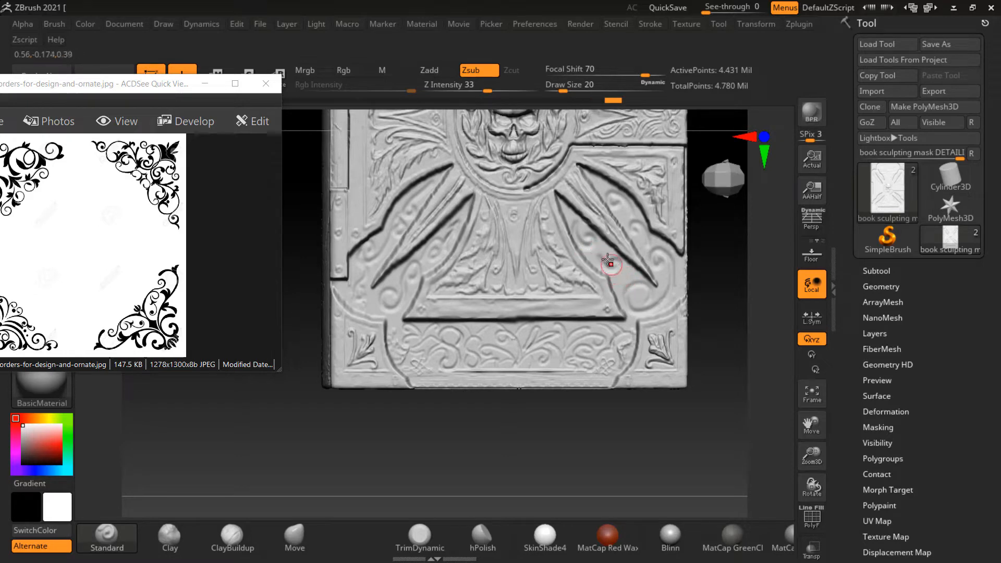
left_click_drag(597, 245, 630, 287)
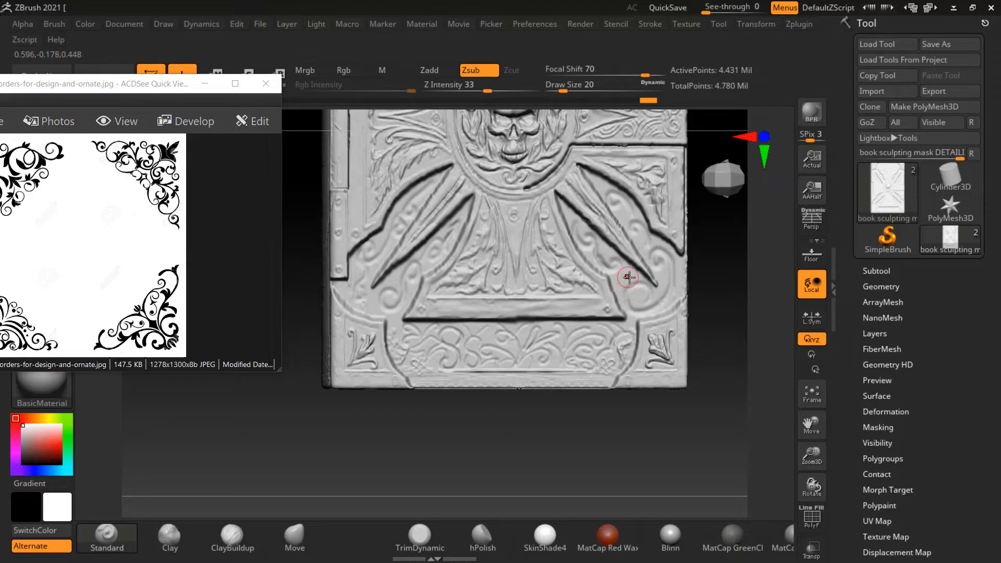
Step: Undo the last curl strokes and resculpt the curls below the lower-right diagonal blade
key("ctrl")
key("ctrl+z")
key("ctrl+z")
key("ctrl+z")
left_click_drag(596, 244, 629, 280)
Step: Fill gaps in the scrollwork of the cover's top horizontal band with extra curls, switching the brush back to Zadd
mouse_move(717, 279)
left_mouse_down("alt")
mouse_move(708, 258)
mouse_move(688, 324)
mouse_move(685, 281)
mouse_move(687, 325)
mouse_move(704, 282)
mouse_move(663, 459)
left_mouse_up("alt")
mouse_move(675, 304)
left_mouse_down("alt")
mouse_move(674, 288)
mouse_move(684, 305)
left_mouse_up("alt")
left_click_drag(688, 307, 701, 349, "alt")
left_click_drag(689, 270, 708, 350, "alt")
left_click_drag(707, 274, 730, 295, "alt")
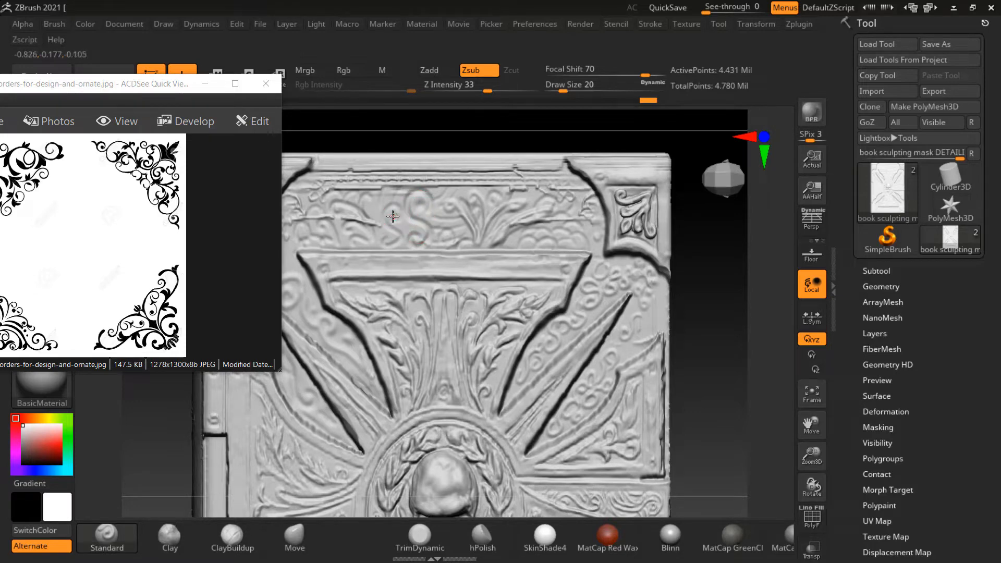
left_click_drag(393, 217, 395, 220)
left_click_drag(530, 245, 572, 248)
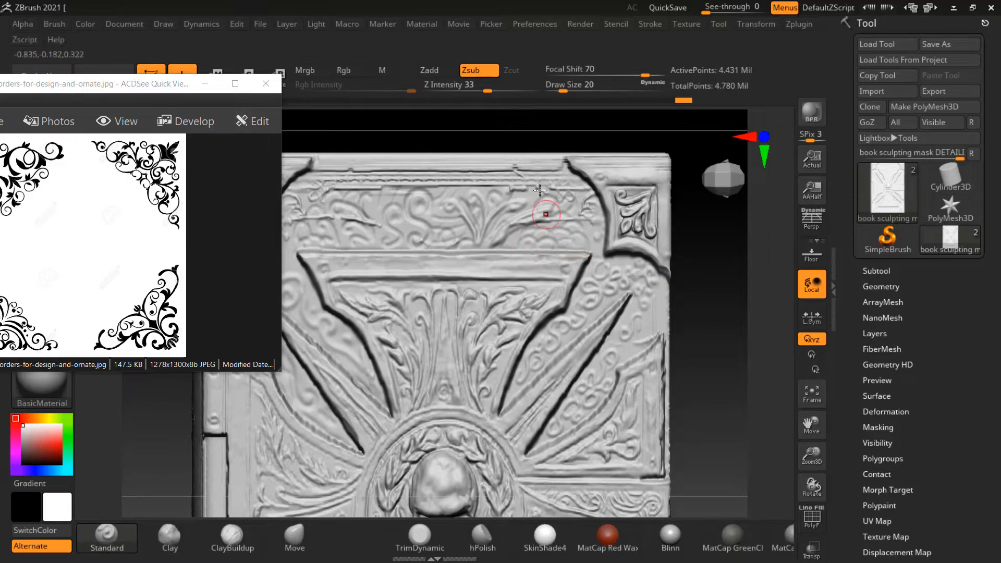
left_click(435, 70)
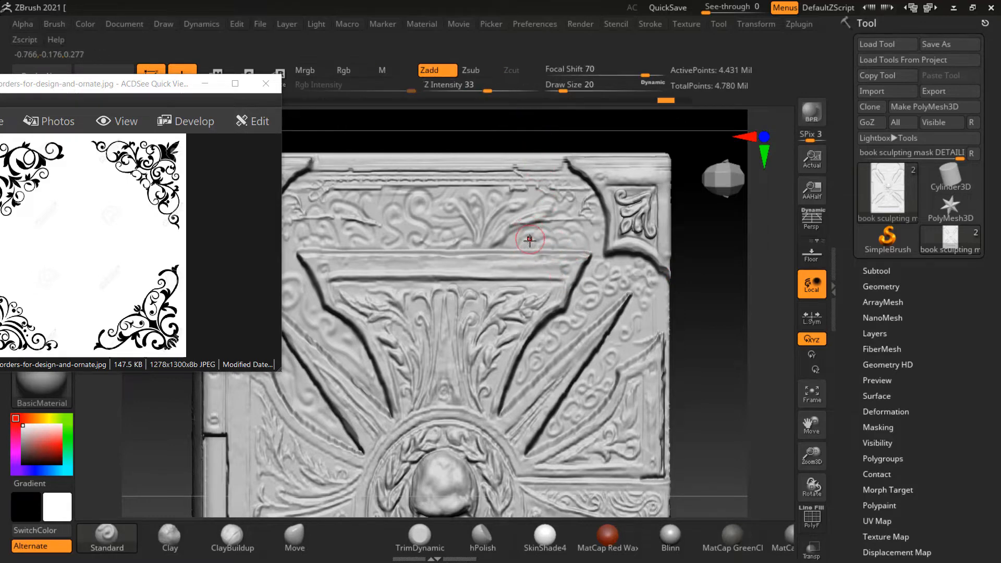
mouse_move(531, 243)
left_mouse_down()
mouse_move(557, 251)
mouse_move(549, 246)
mouse_move(580, 242)
mouse_move(546, 234)
mouse_move(570, 227)
mouse_move(567, 239)
left_mouse_up()
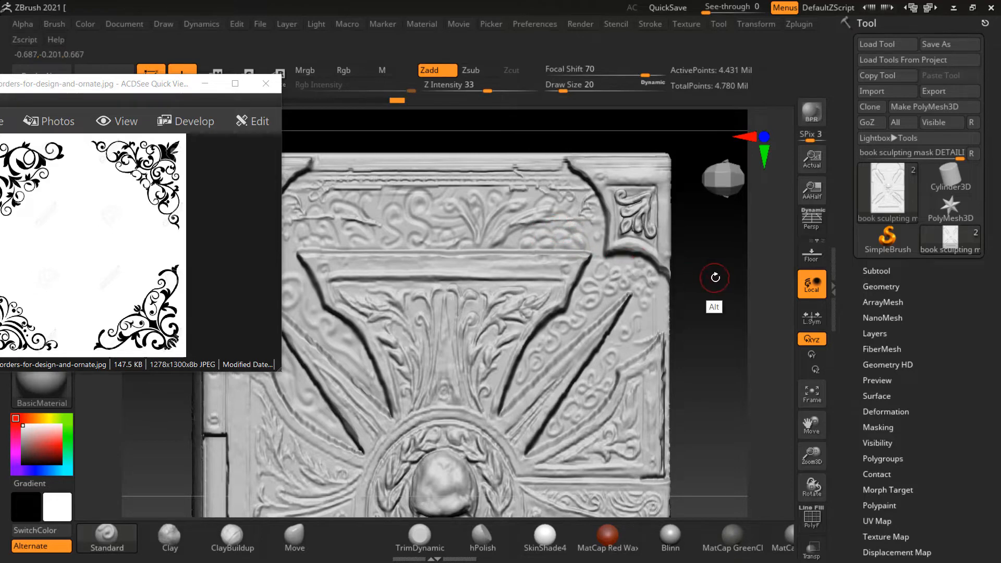
Step: Reduce the Draw Size to 10 and sculpt sharper lobes and creases on the leaf in the lower trapezoid panel's right corner
left_click_drag(716, 277, 693, 225, "alt")
left_click_drag(709, 361, 724, 178, "alt")
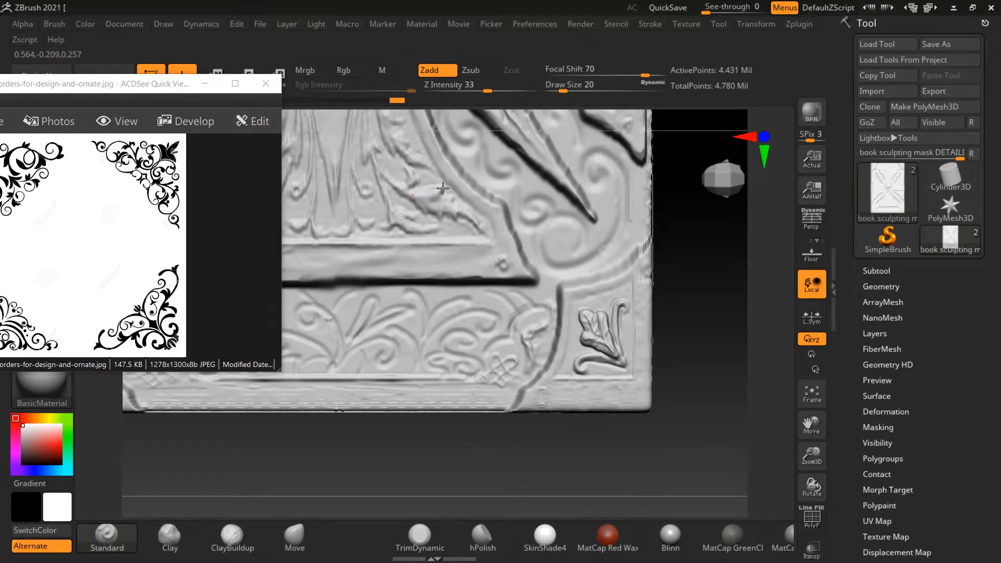
left_click_drag(443, 188, 446, 188)
key("ctrl+z")
key("[")
key("[")
left_click_drag(448, 202, 450, 200)
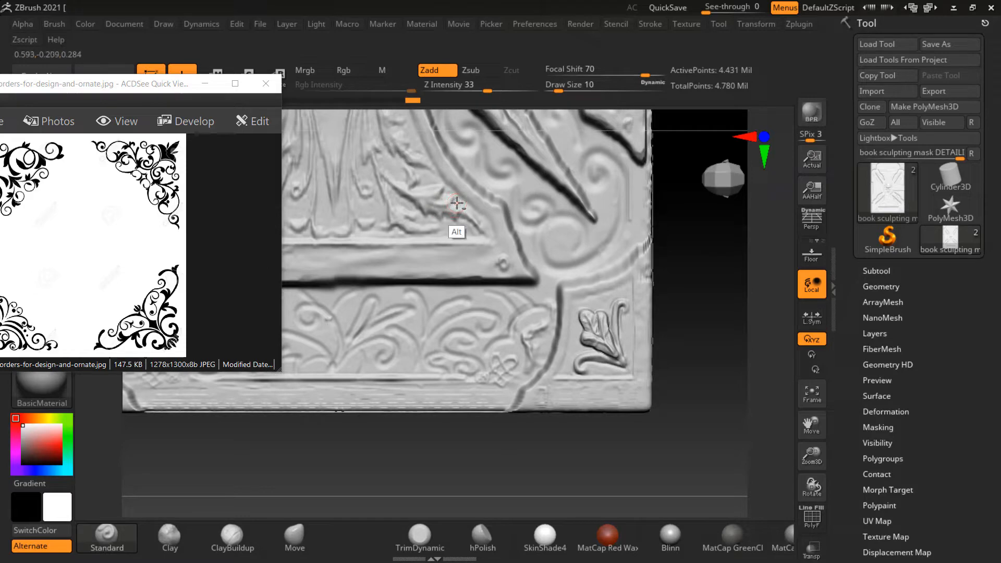
left_click_drag(456, 206, 445, 212, "alt")
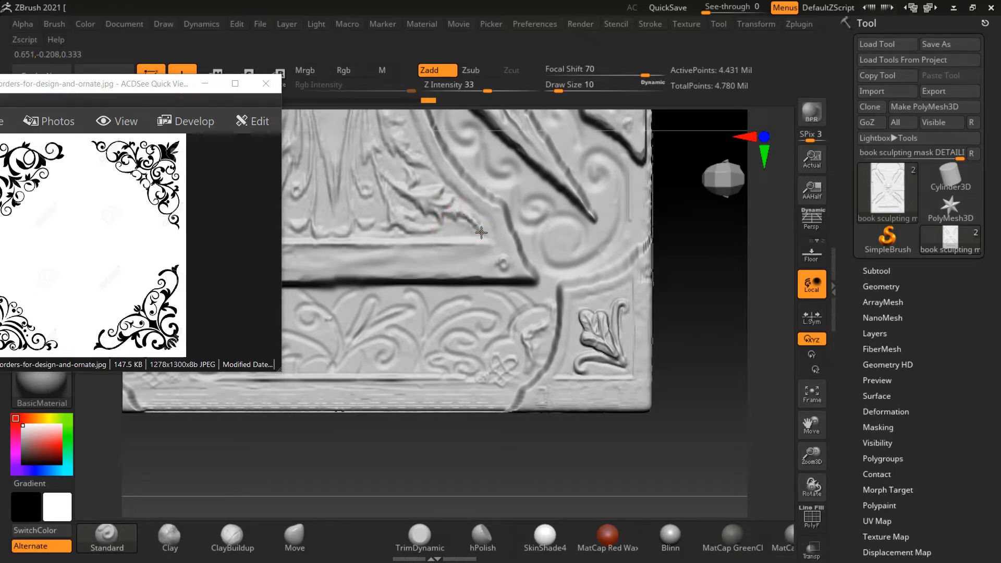
left_click_drag(482, 233, 477, 221)
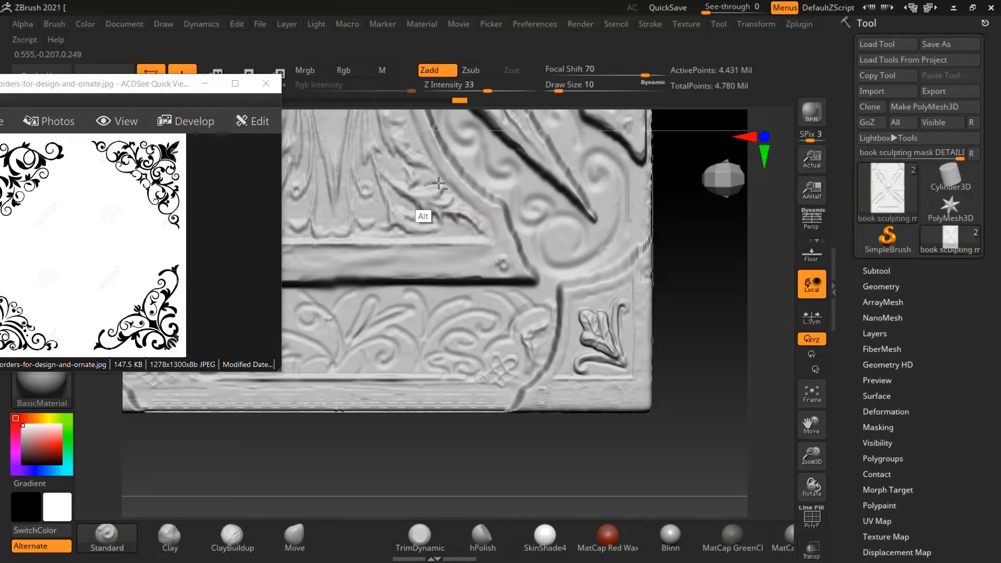
mouse_move(409, 176)
left_mouse_down()
mouse_move(410, 189)
mouse_move(411, 179)
mouse_move(378, 159)
left_mouse_up()
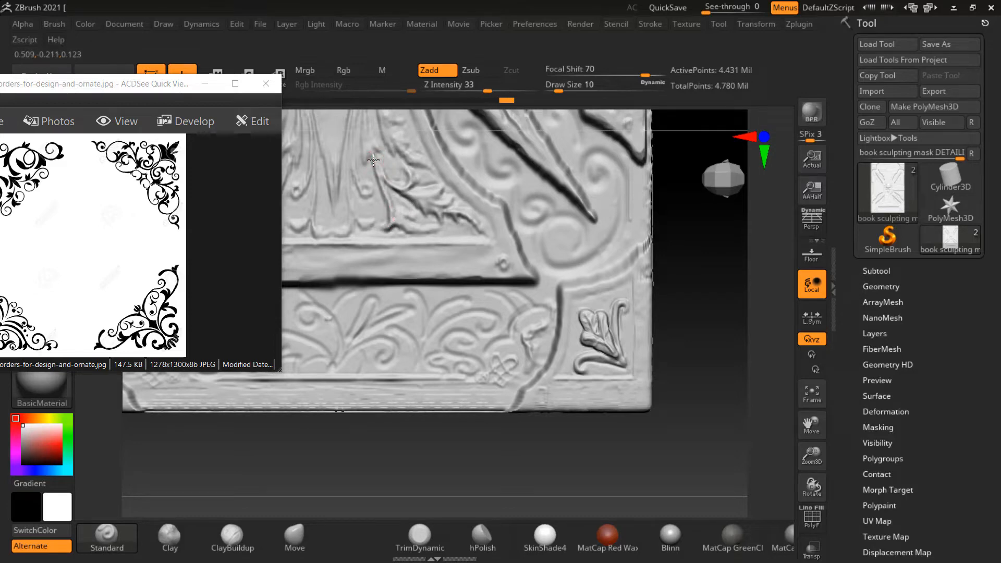
mouse_move(419, 235)
left_mouse_down()
mouse_move(439, 226)
mouse_move(412, 233)
mouse_move(426, 230)
left_mouse_up()
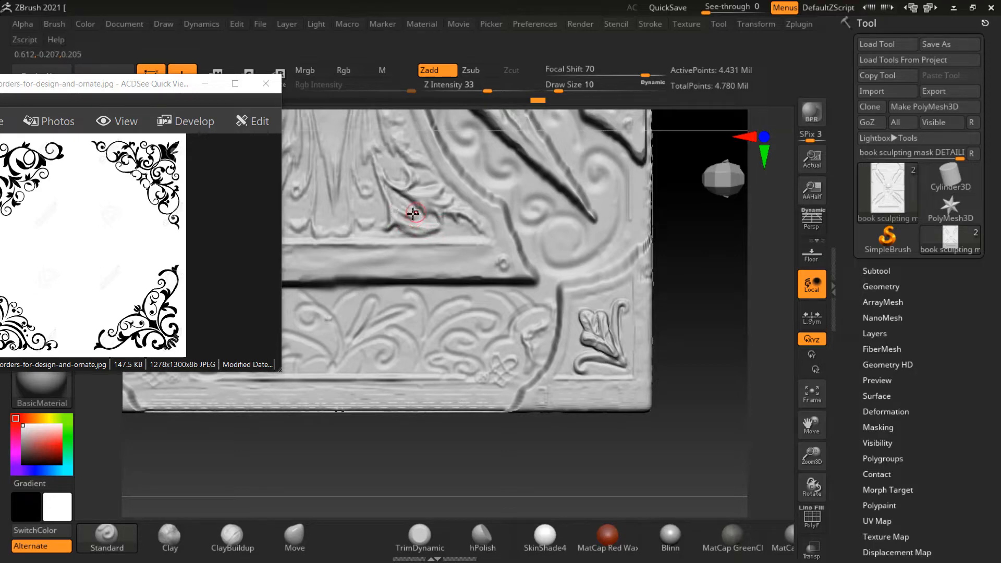
Step: Sculpt a curl and leaf lobes up the right side of the lower trapezoid panel and deepen the grooves between the leaves
left_click_drag(676, 254, 703, 359, "alt")
left_click_drag(413, 191, 412, 160)
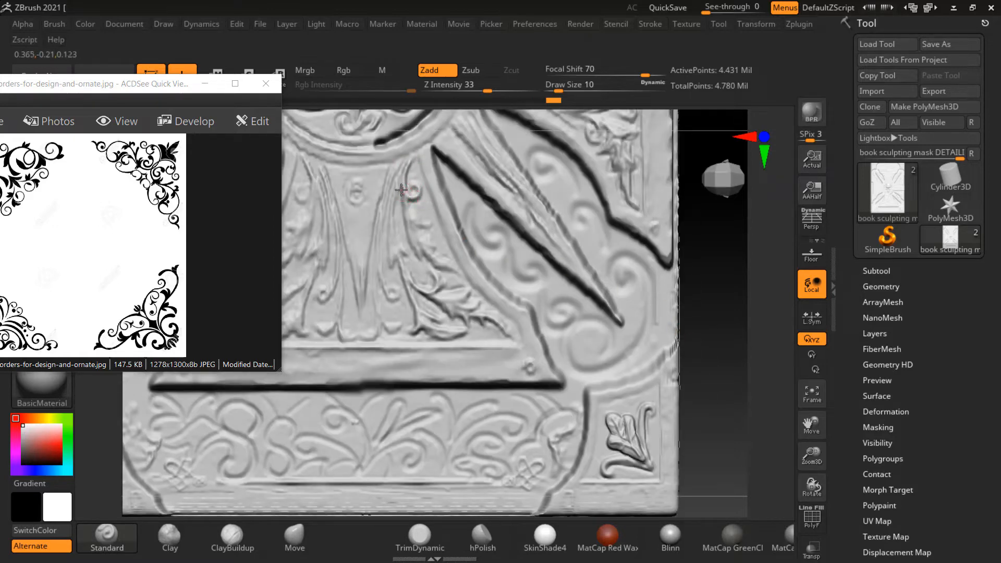
left_click_drag(401, 190, 416, 233)
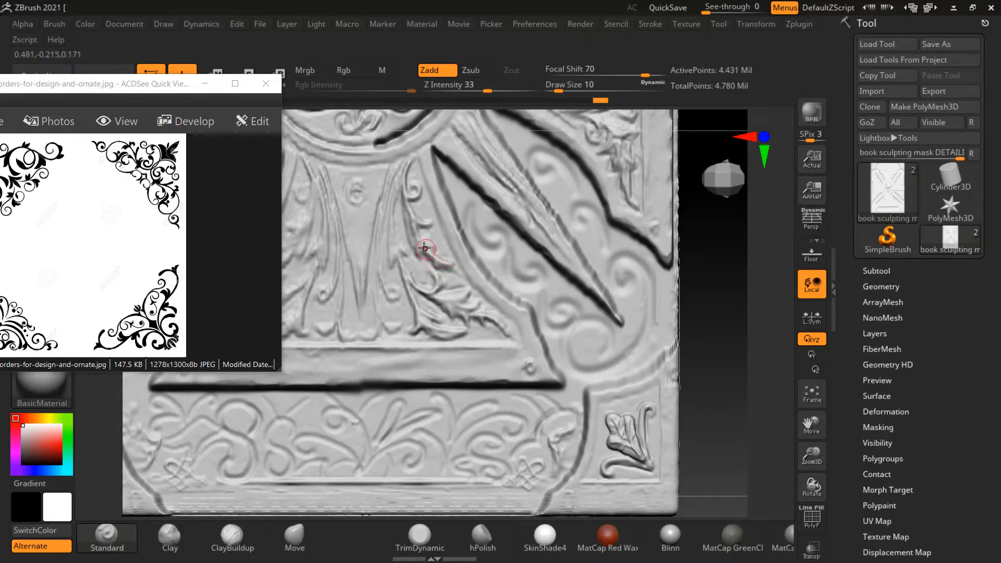
mouse_move(417, 241)
left_mouse_down()
mouse_move(403, 205)
mouse_move(421, 220)
mouse_move(407, 235)
mouse_move(426, 265)
mouse_move(423, 254)
mouse_move(443, 263)
left_mouse_up()
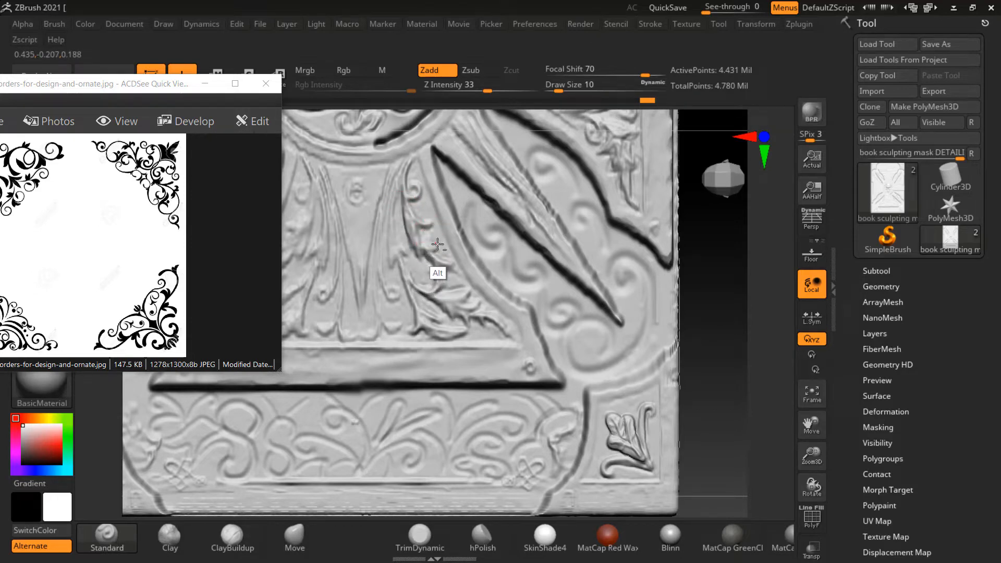
left_click_drag(440, 249, 458, 266, "alt")
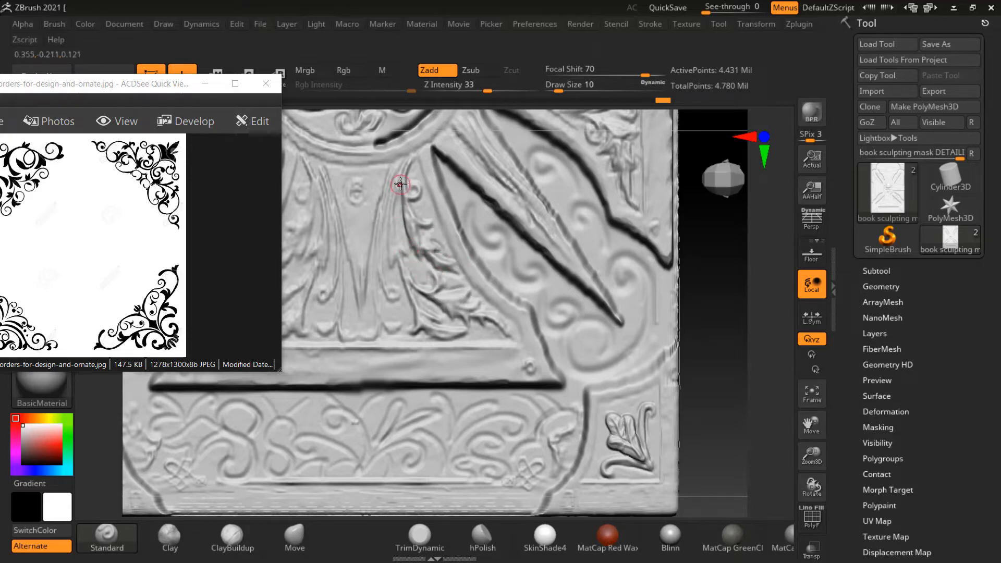
mouse_move(400, 184)
left_mouse_down("alt")
mouse_move(395, 260)
mouse_move(421, 291)
mouse_move(442, 287)
left_mouse_up("alt")
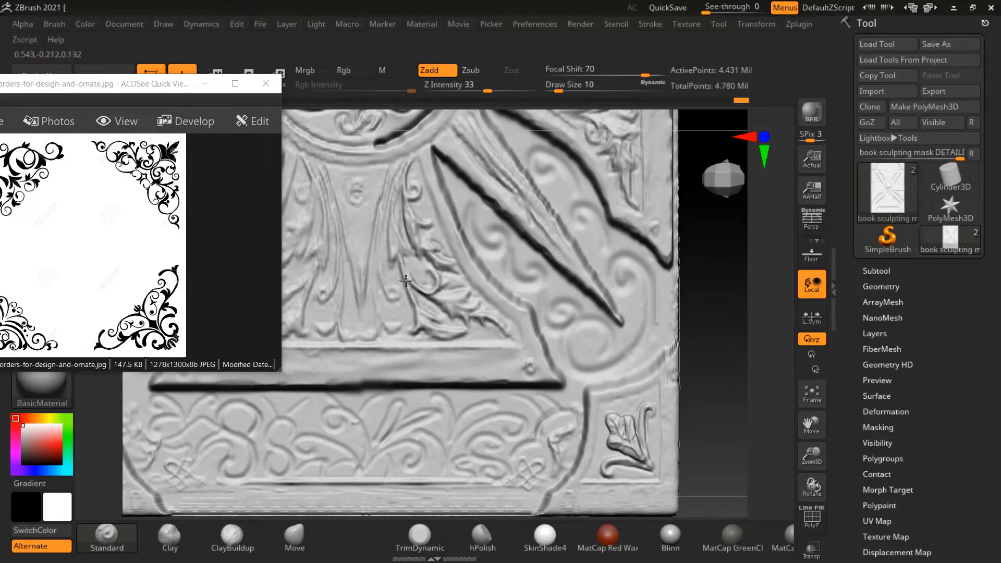
left_click_drag(436, 322, 418, 308, "alt")
key("ctrl+z")
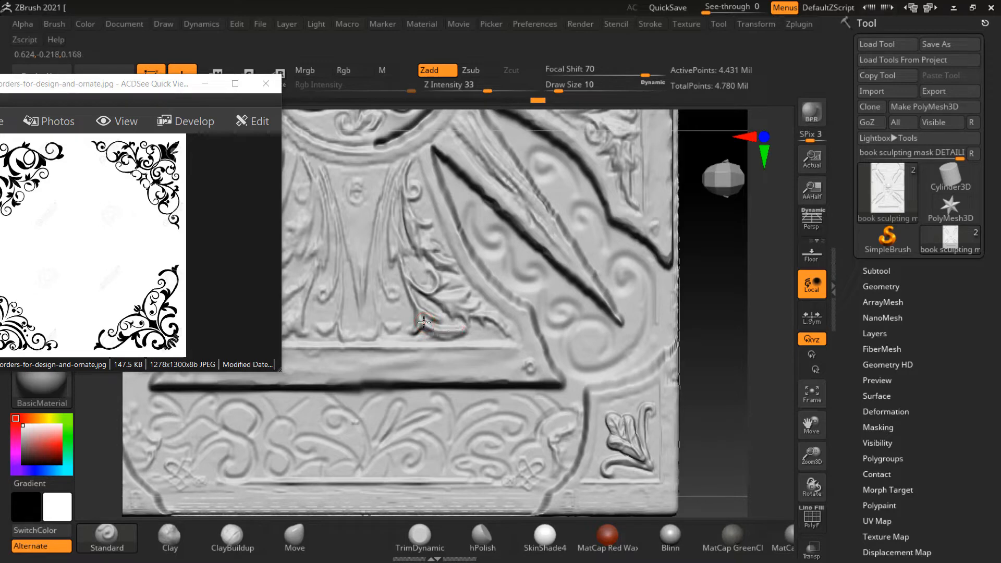
left_click_drag(424, 322, 463, 332)
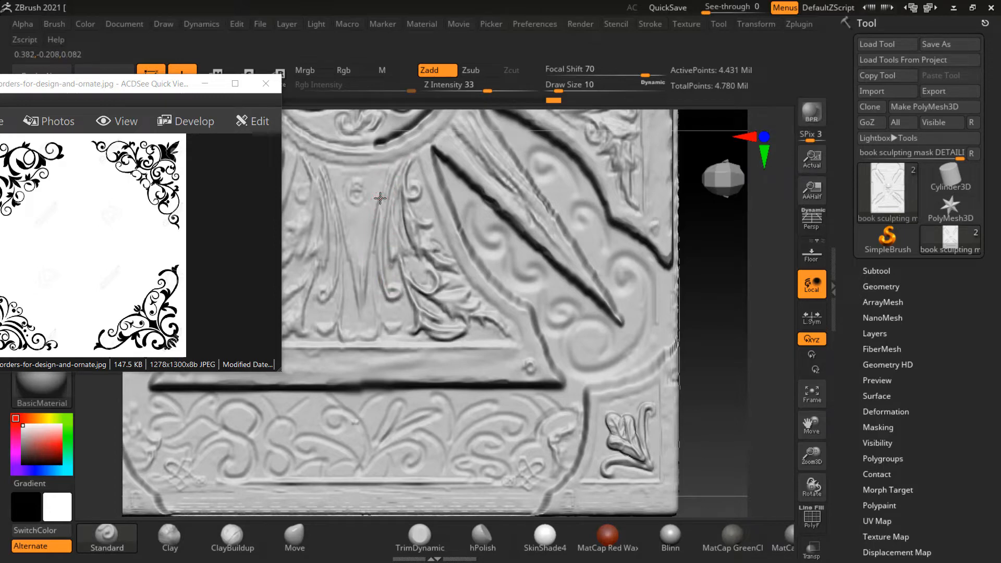
Step: Define the V-shaped stems, curved upper edge and small spiral at the centre of the lower trapezoid panel
left_click_drag(380, 198, 365, 295)
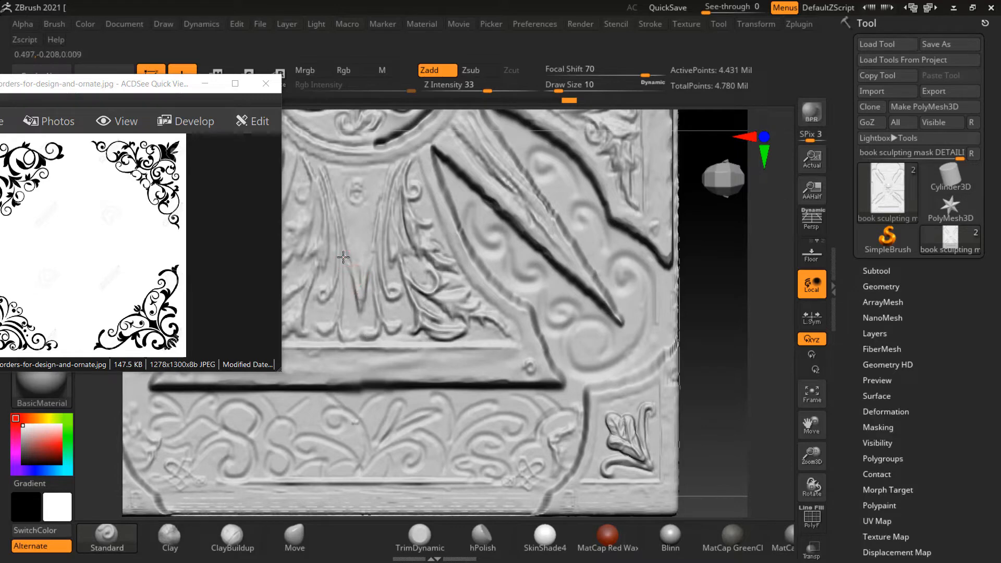
left_click_drag(343, 257, 360, 326)
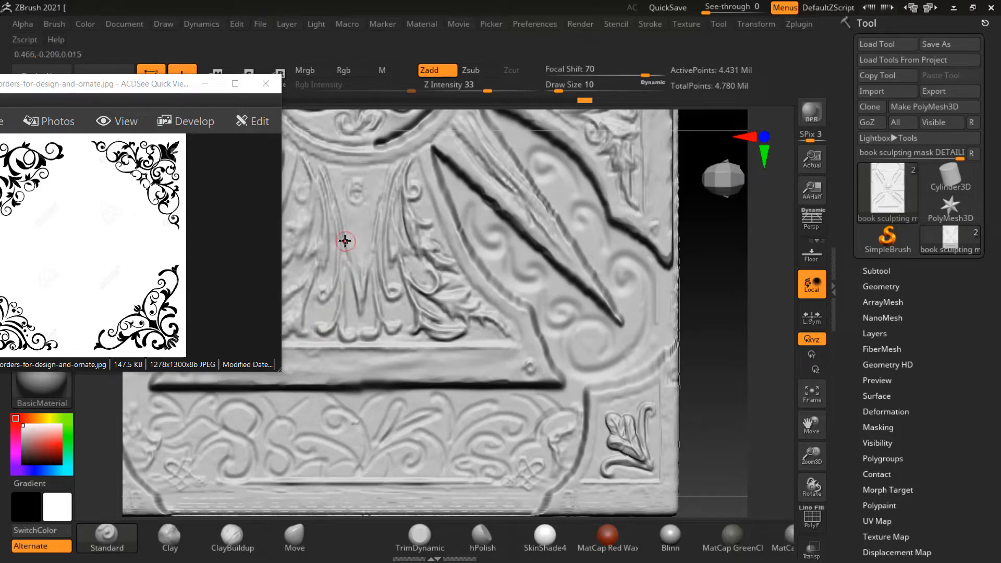
left_click_drag(326, 170, 349, 239)
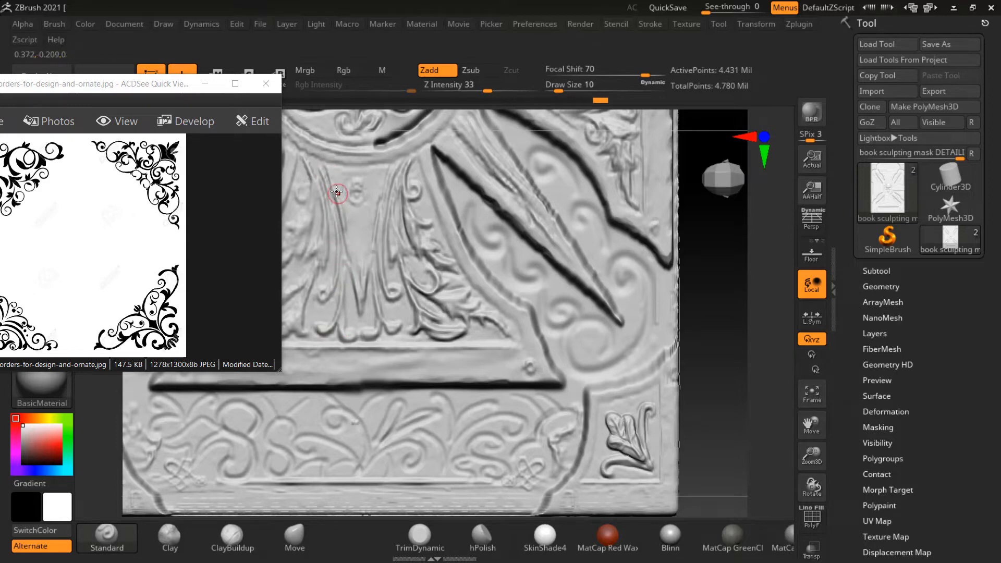
left_click_drag(335, 190, 345, 230)
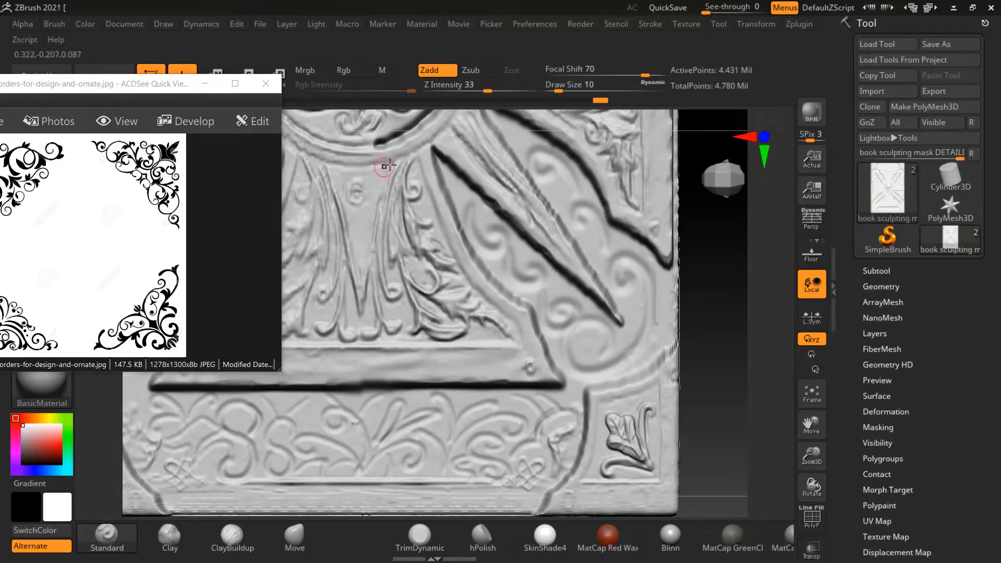
left_click_drag(391, 179, 371, 250)
left_click_drag(380, 213, 362, 295)
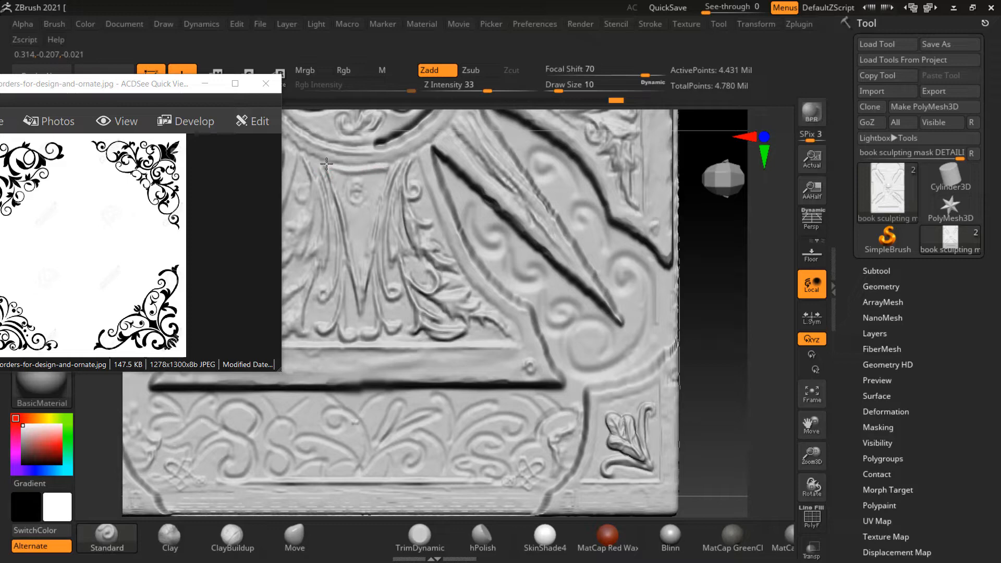
mouse_move(326, 164)
left_mouse_down()
mouse_move(386, 166)
mouse_move(364, 197)
left_mouse_up()
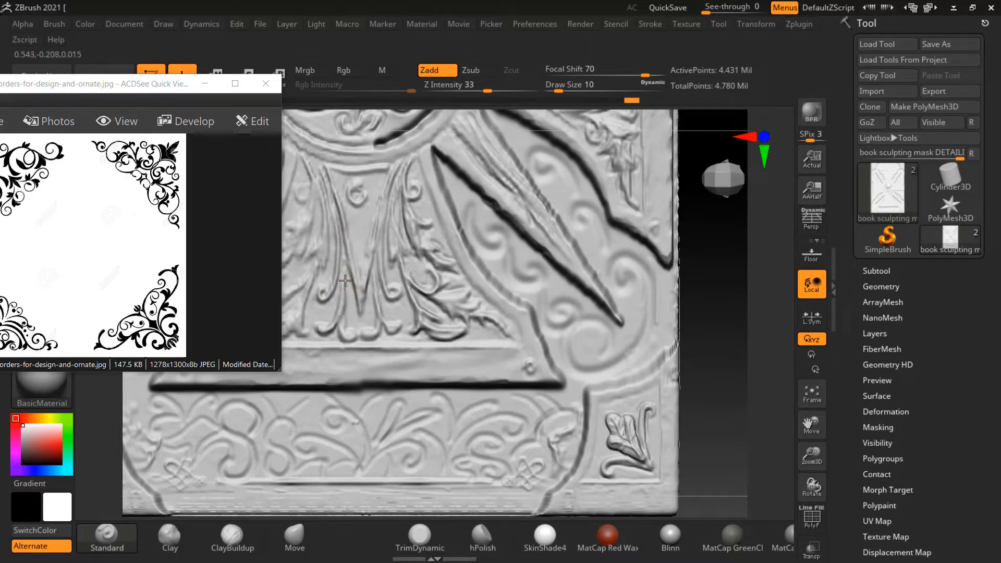
left_click_drag(345, 280, 337, 293)
left_click_drag(697, 268, 741, 282, "alt")
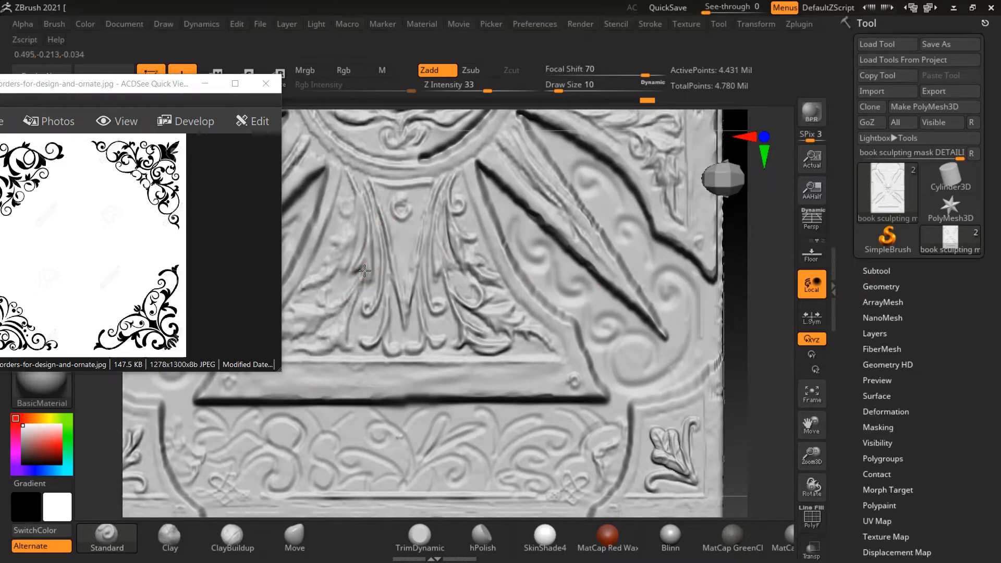
Step: Sculpt leaf lobes and deepen the creases beside the left stem of the lower trapezoid panel
left_click_drag(364, 270, 359, 283)
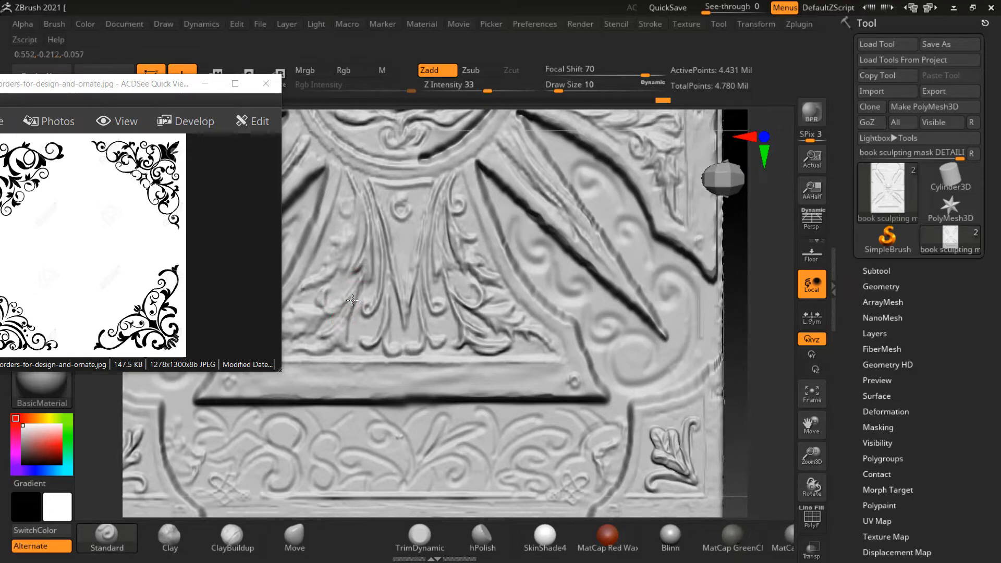
left_click_drag(340, 331, 339, 336)
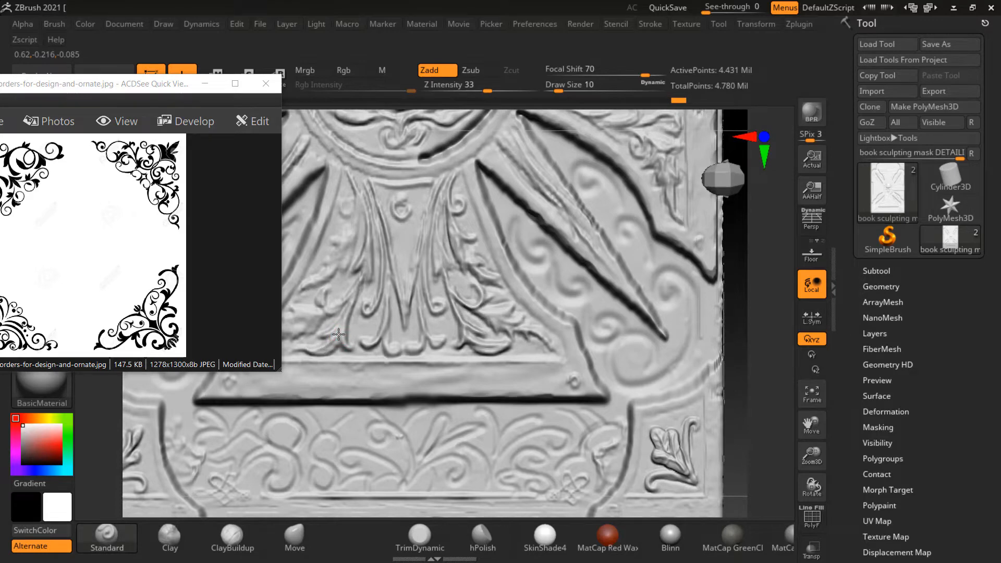
left_click_drag(341, 330, 323, 342, "alt")
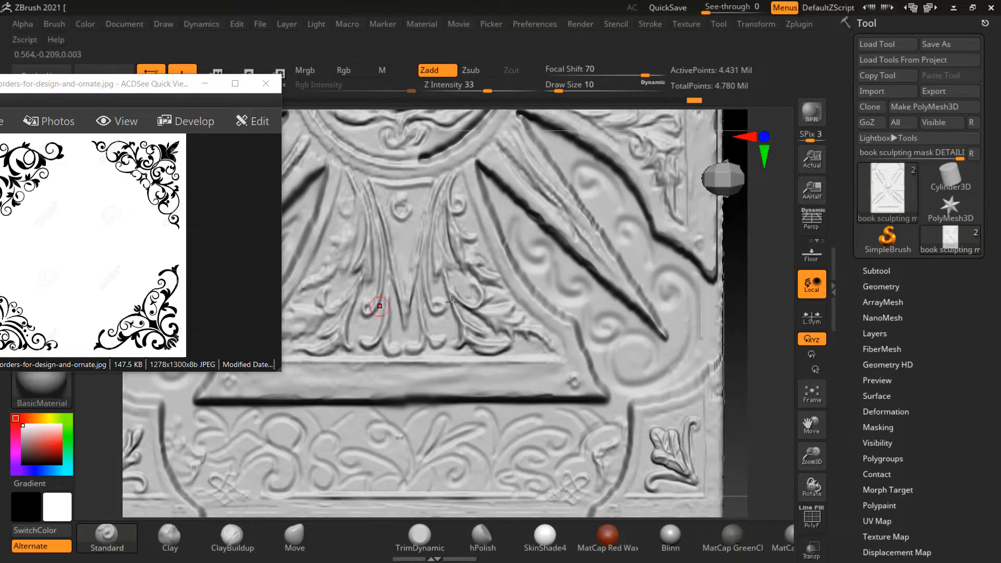
Step: Isolate the lower trapezoid panel and its immediate surroundings, hiding the rest of the book, and frame it
mouse_move(743, 351)
left_mouse_down("alt")
mouse_move(742, 317)
mouse_move(693, 286)
mouse_move(737, 326)
left_mouse_up("alt")
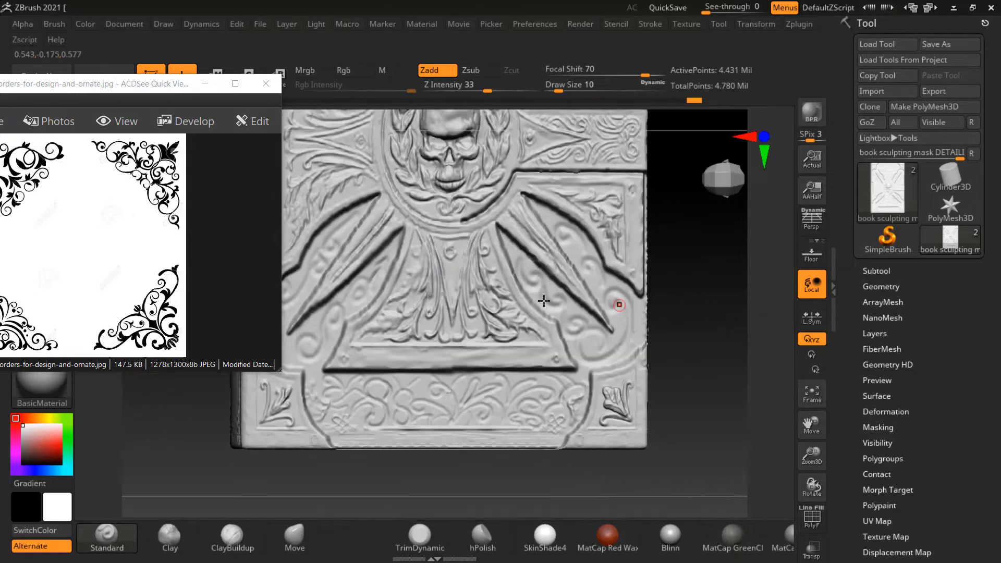
mouse_move(333, 188)
left_mouse_down("ctrl+shift")
mouse_move(552, 391)
mouse_move(571, 369)
left_mouse_up("ctrl+shift")
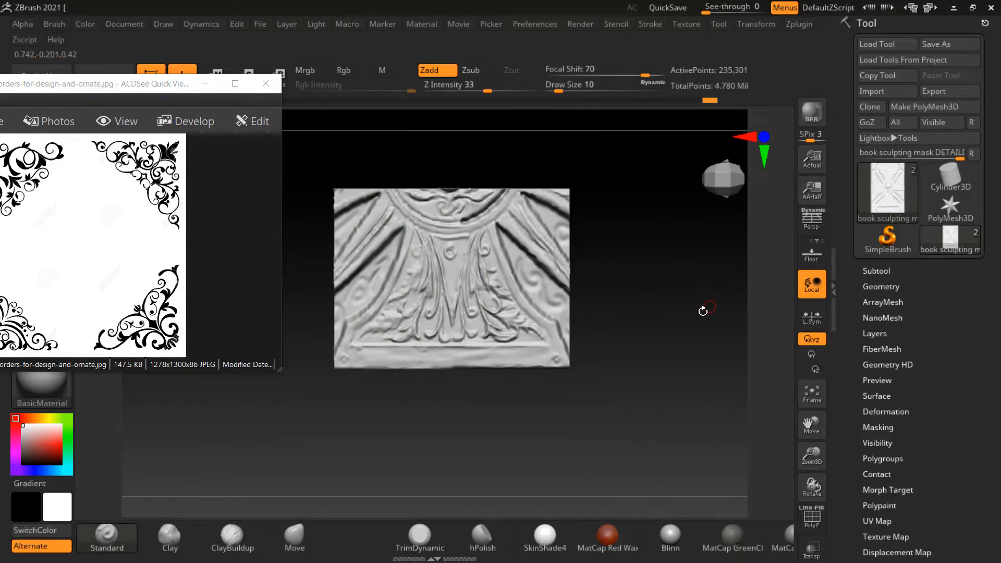
key("f")
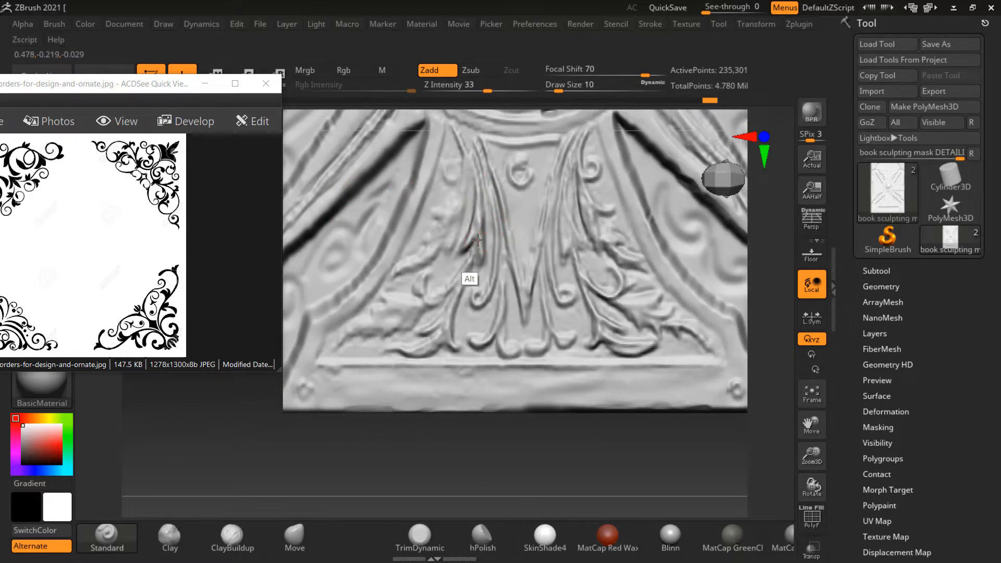
Step: Sharpen the leaf tips along the left stem of the trapezoid panel and carve the grooves around the adjoining curl
left_click_drag(469, 243, 479, 269, "alt")
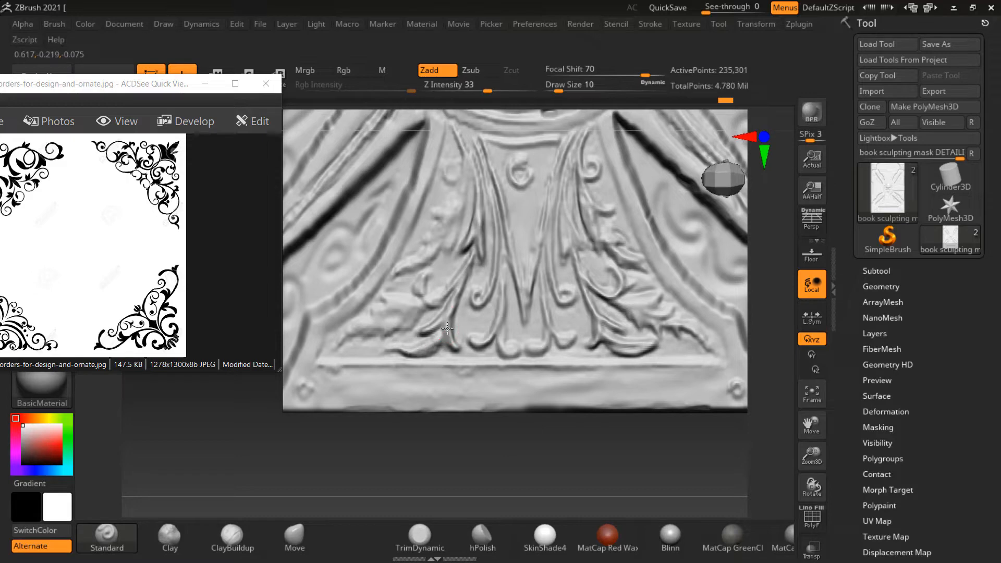
left_click_drag(447, 328, 441, 342)
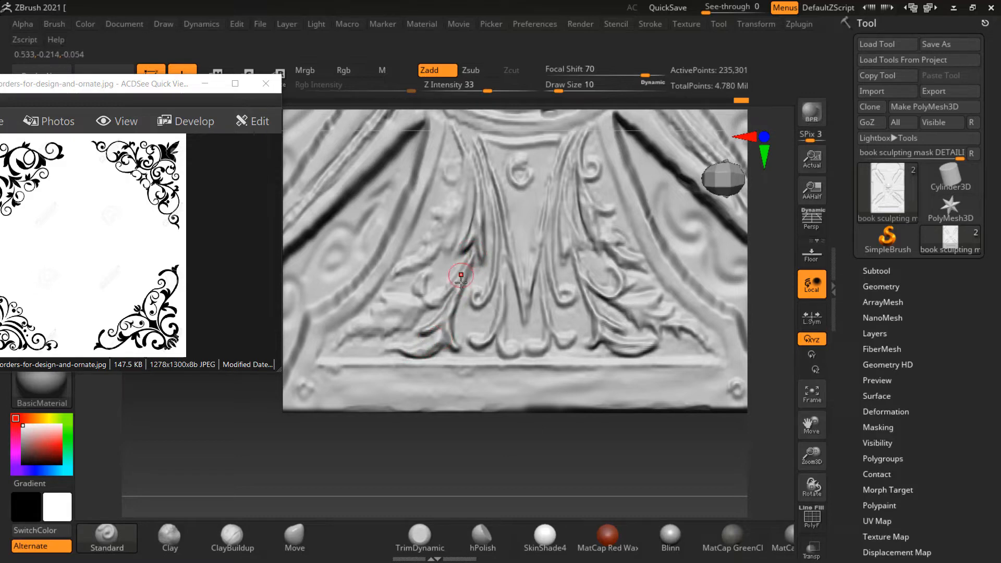
mouse_move(458, 296)
left_mouse_down("alt")
mouse_move(441, 314)
mouse_move(456, 262)
mouse_move(434, 293)
left_mouse_up("alt")
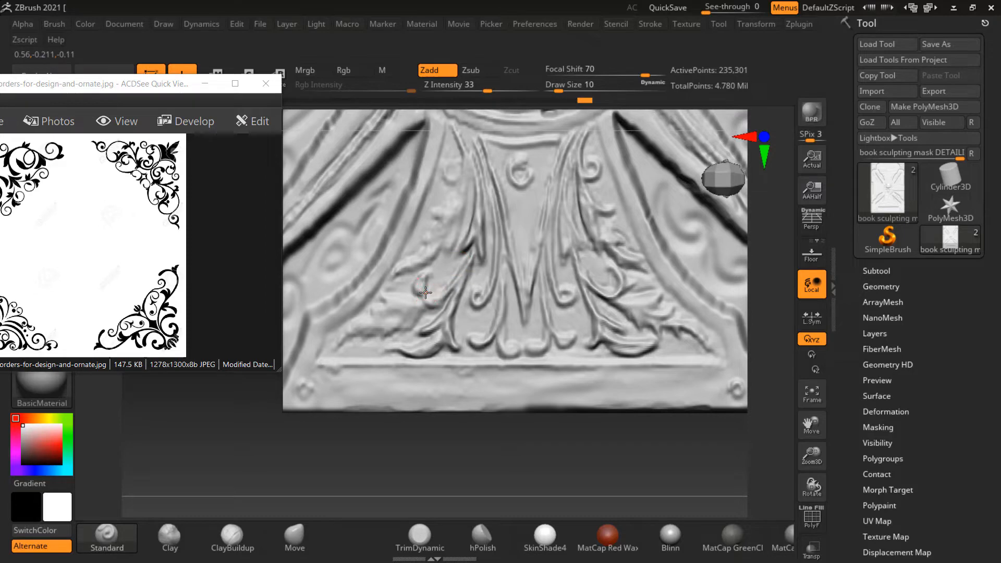
left_click_drag(422, 288, 452, 289)
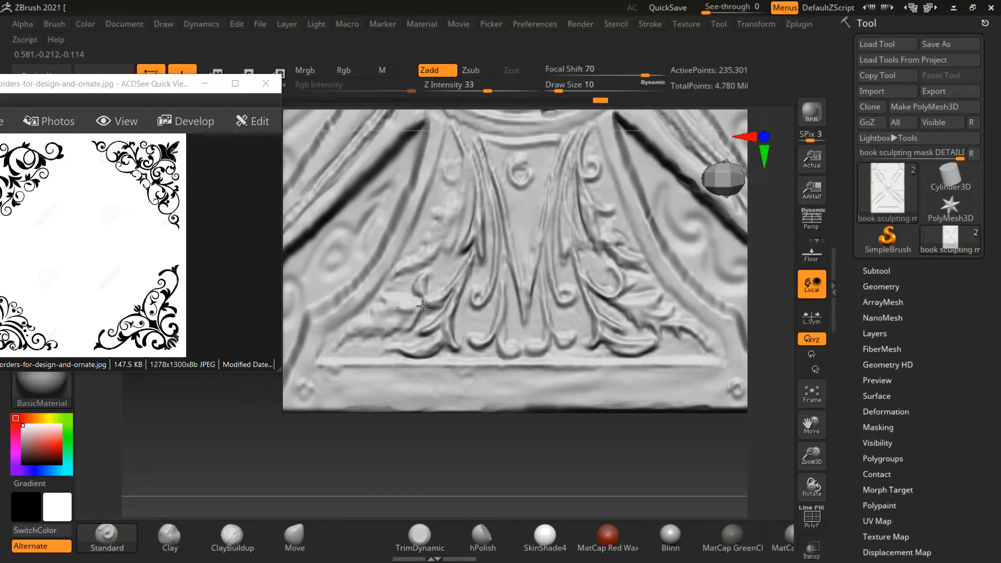
Step: Sculpt overlapping leaf lobes with deep creases into the trapezoid panel's lower-left corner
left_click_drag(423, 307, 381, 298)
left_click_drag(395, 329, 415, 312)
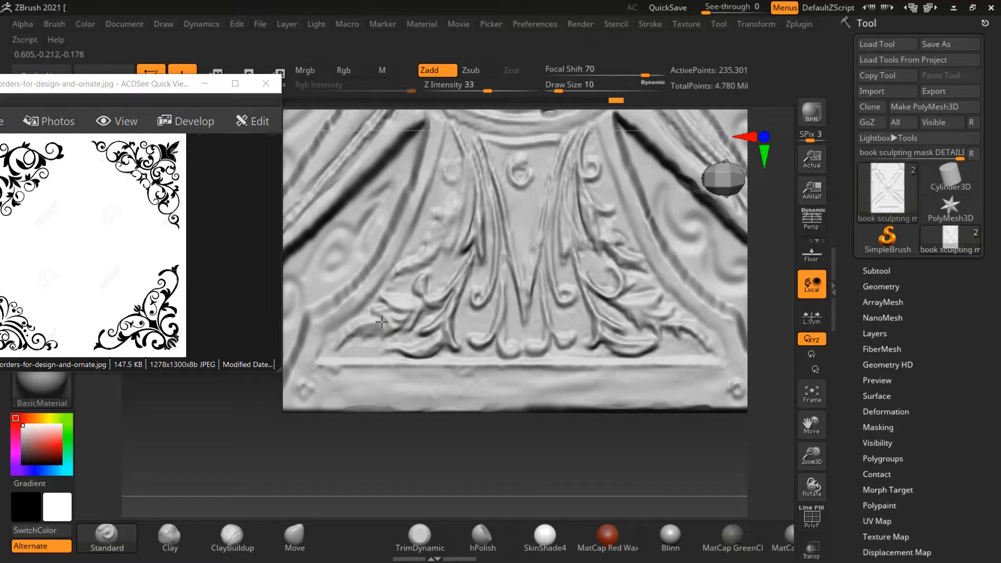
left_click_drag(358, 332, 400, 320)
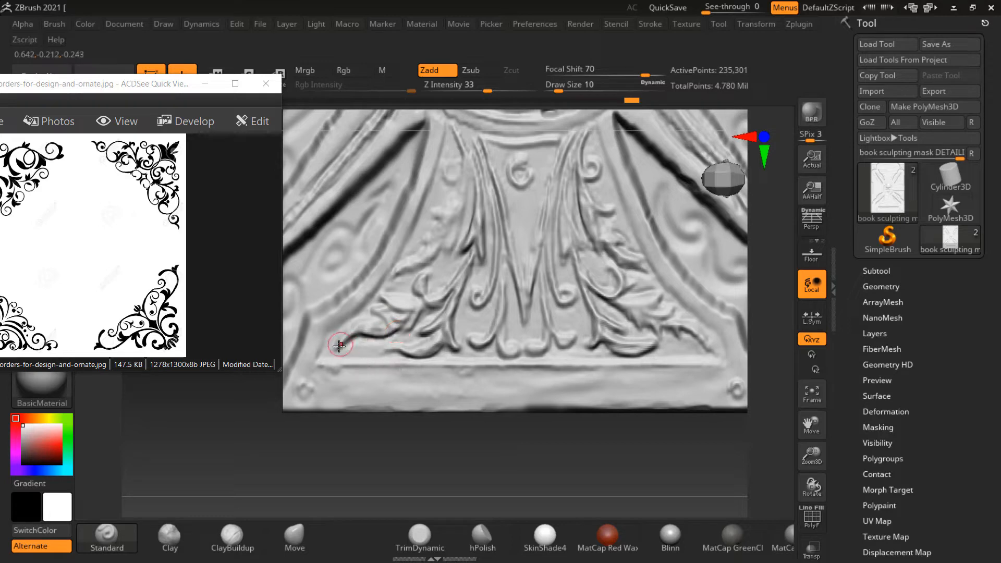
mouse_move(360, 318)
left_mouse_down("alt")
mouse_move(407, 290)
mouse_move(427, 309)
left_mouse_up("alt")
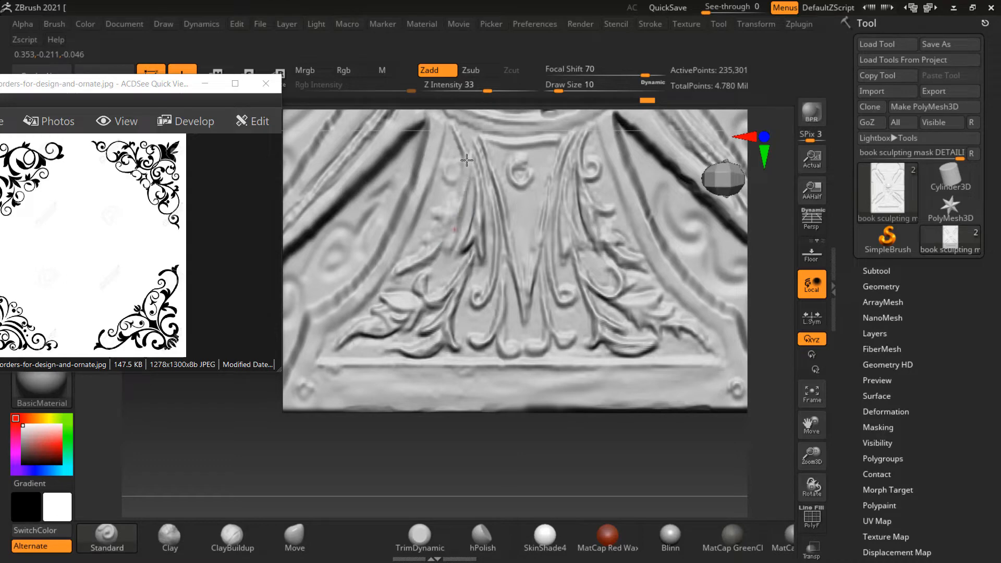
Step: Sculpt a curl and leaf lobes up the left side of the trapezoid panel, deepening the grooves between the leaves
mouse_move(467, 160)
left_mouse_down()
mouse_move(457, 245)
mouse_move(463, 162)
left_mouse_up()
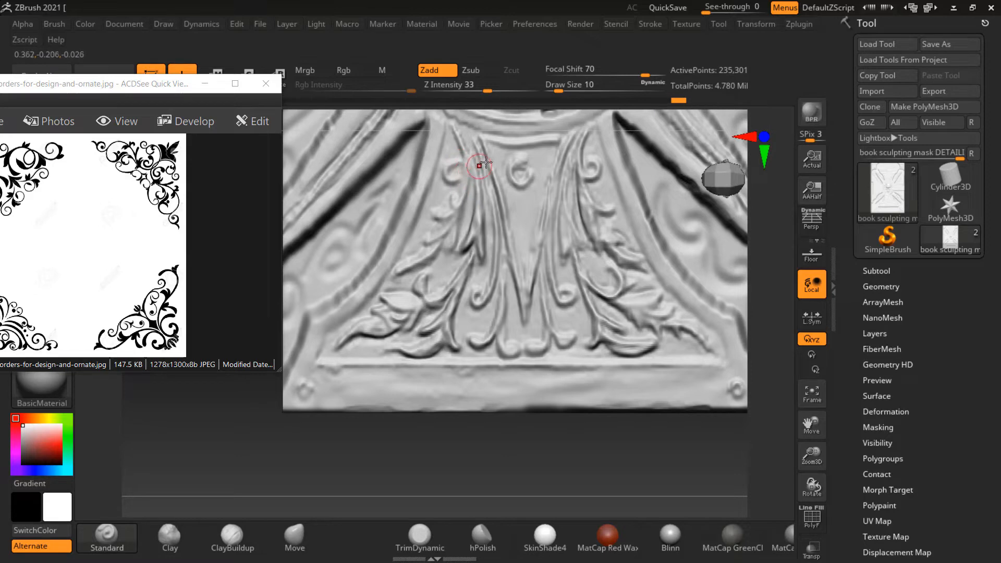
left_click_drag(450, 219, 401, 269, "alt")
left_click_drag(450, 244, 394, 280, "alt")
mouse_move(462, 223)
left_mouse_down("alt")
mouse_move(457, 251)
mouse_move(446, 254)
left_mouse_up("alt")
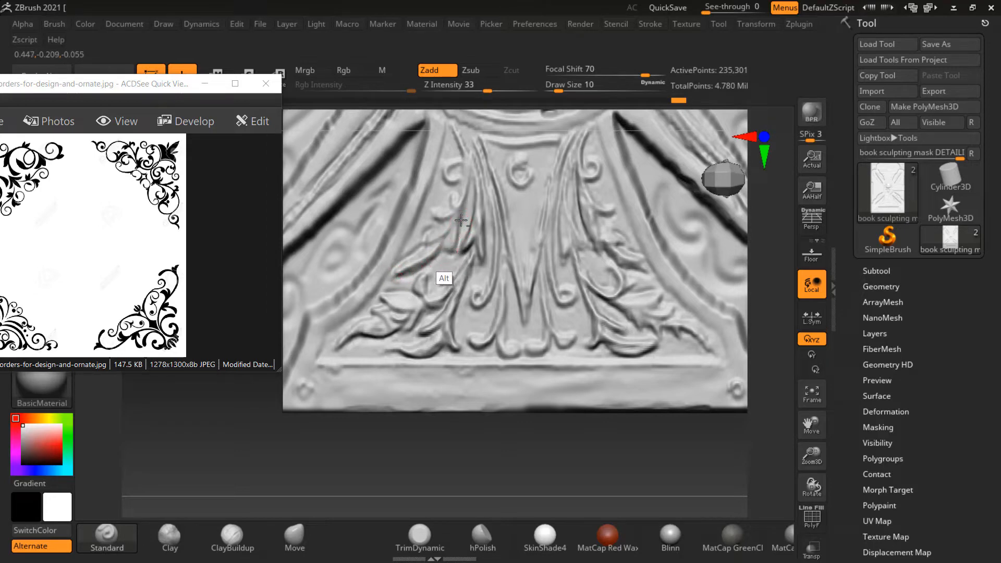
mouse_move(458, 198)
left_mouse_down()
mouse_move(462, 189)
mouse_move(458, 205)
left_mouse_up()
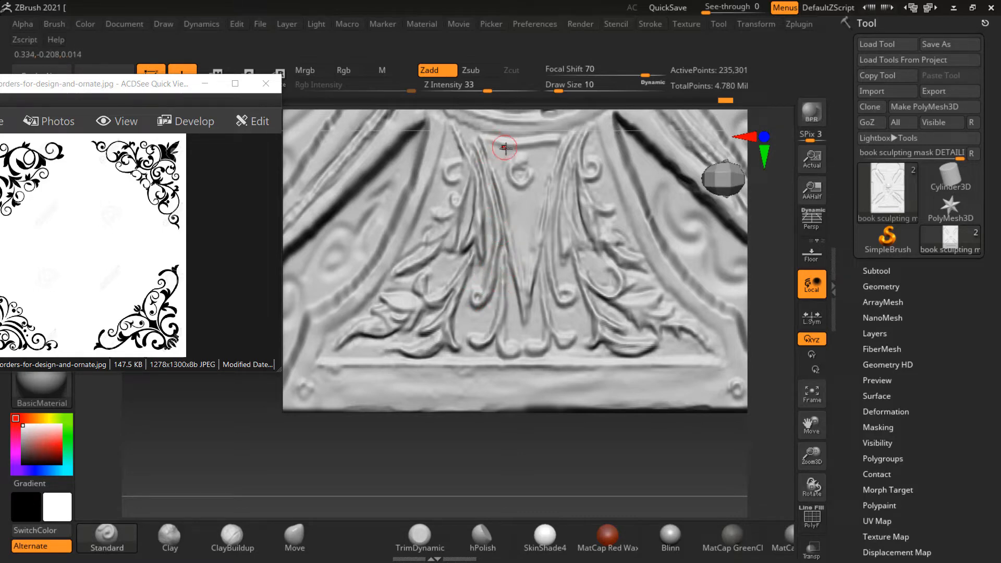
Step: Sculpt two small curls in the strip between the trapezoid panel and the lower-right spike, and unhide the whole book
left_click_drag(496, 442, 510, 378, "alt")
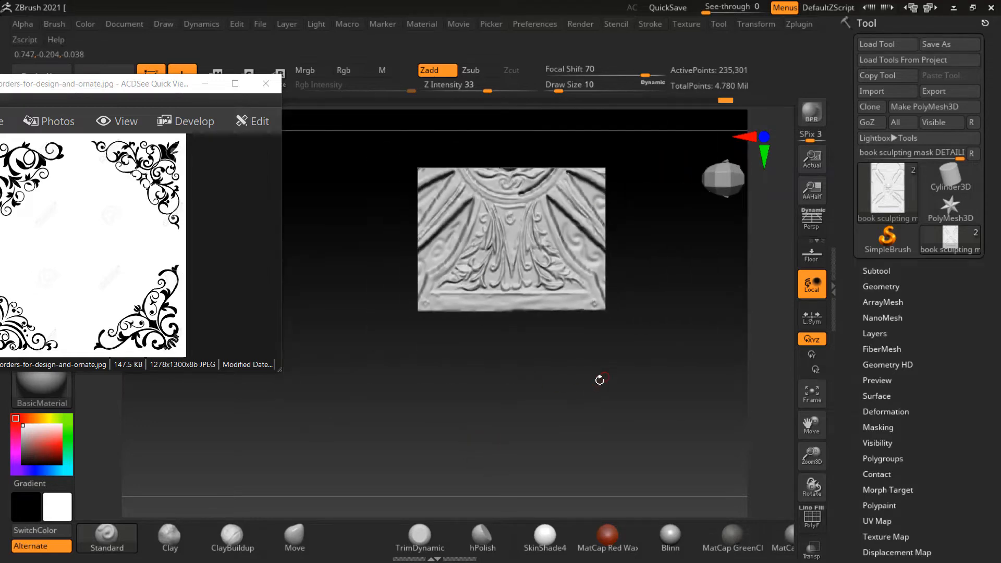
mouse_move(600, 380)
left_mouse_down()
mouse_move(680, 374)
mouse_move(603, 319)
mouse_move(633, 330)
left_mouse_up()
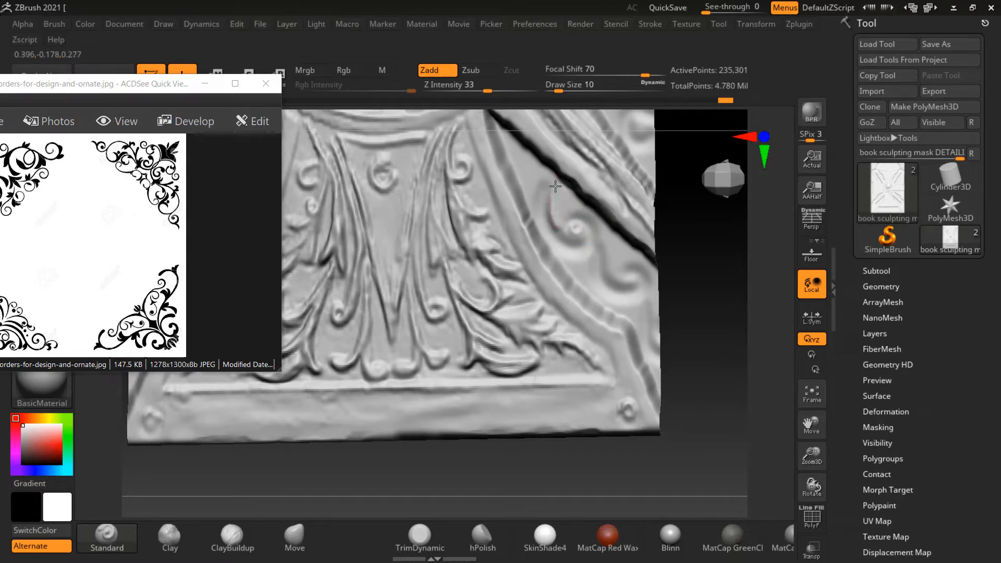
left_click_drag(725, 300, 660, 283, "alt")
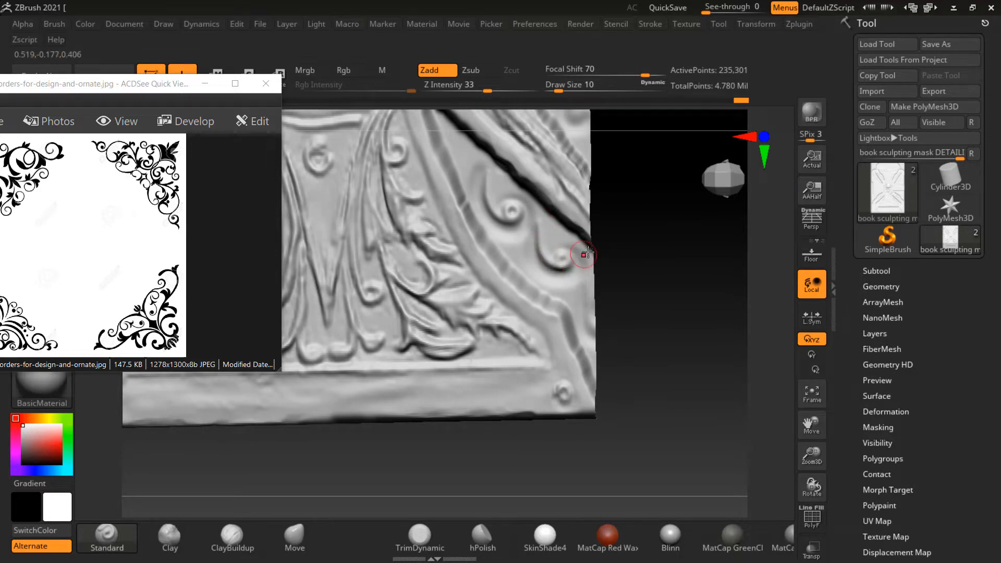
left_click_drag(646, 252, 616, 210, "alt")
left_click(652, 226, "ctrl+shift")
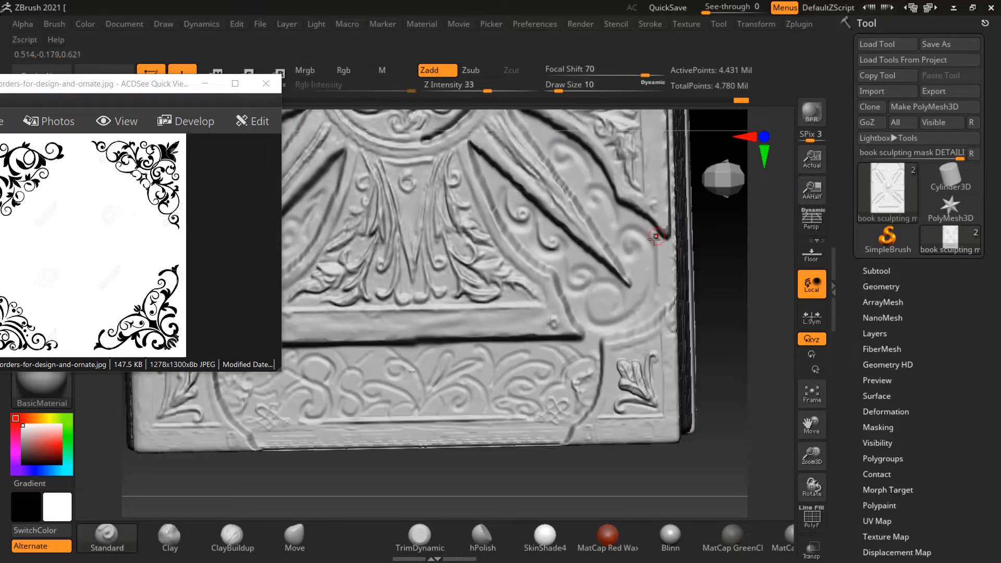
Step: Add a third small curl to the strip and sculpt a large double-ended spiral scroll around the lower-right spike's tip
left_click_drag(729, 254, 645, 281, "alt")
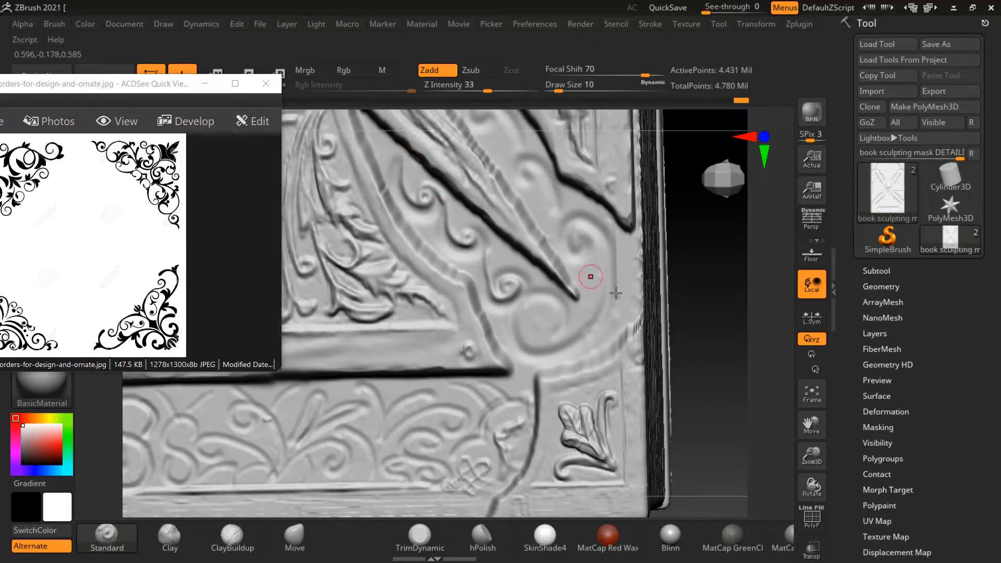
left_click_drag(686, 303, 613, 289, "alt")
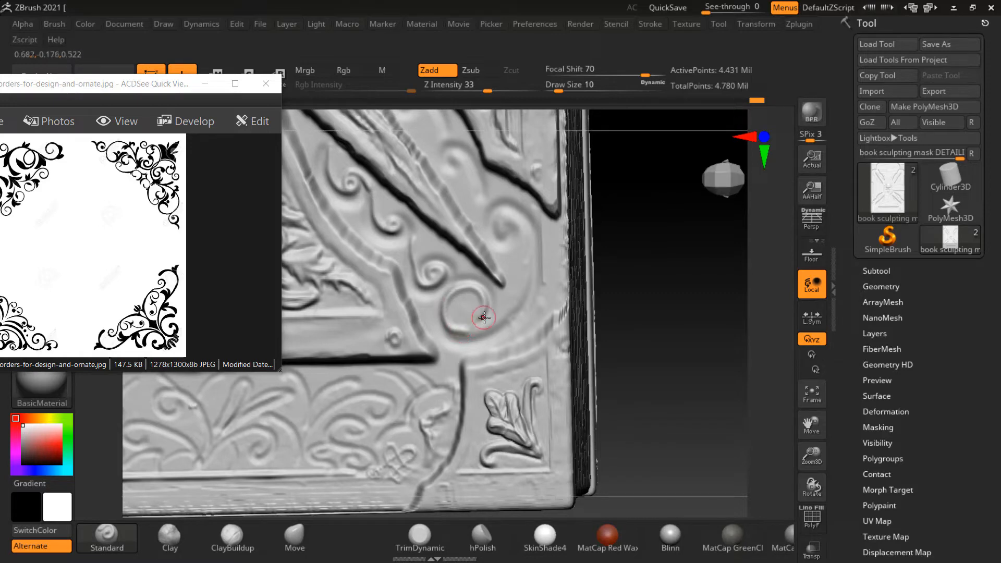
left_click_drag(477, 319, 501, 316, "shift")
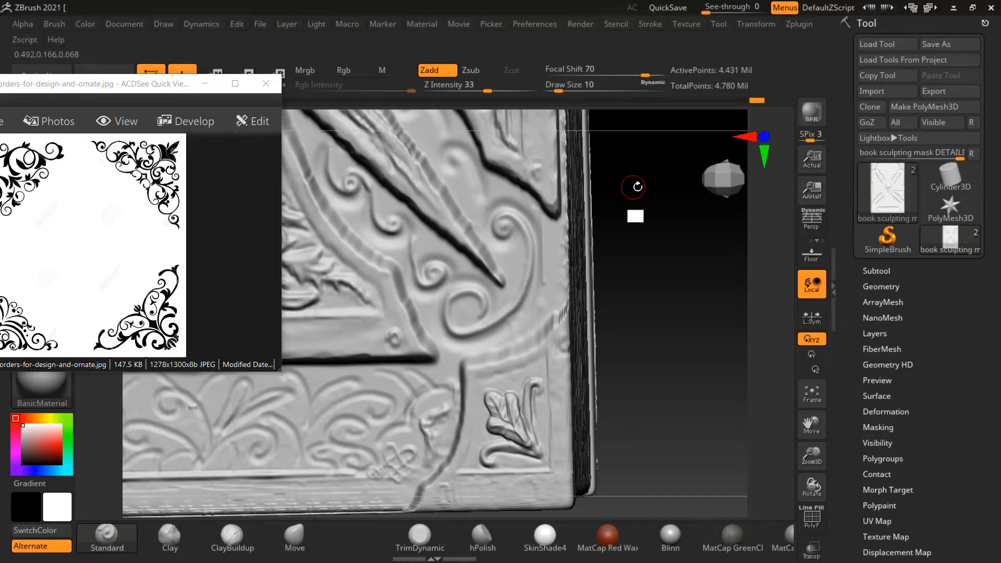
Step: Sculpt linked curls between the lower-right spike and the stepped border above it, smoothing the strokes
left_click_drag(635, 187, 637, 217, "alt")
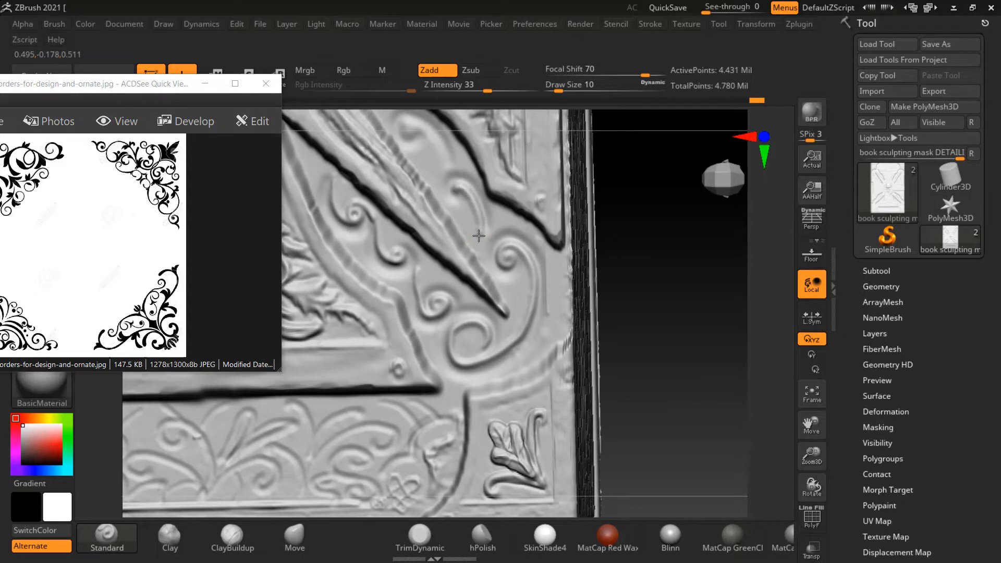
left_click_drag(606, 176, 625, 210, "alt")
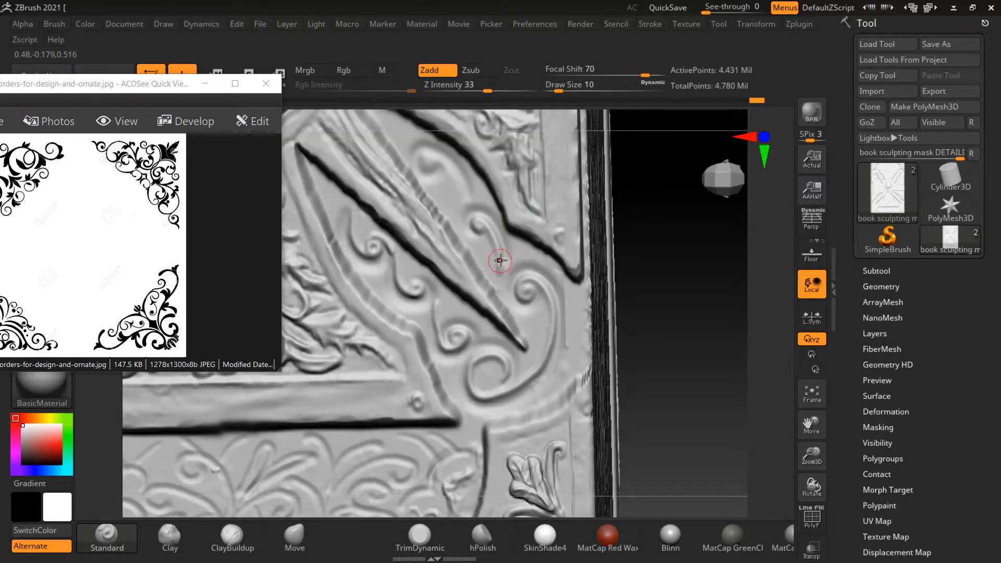
mouse_move(501, 260)
left_mouse_down()
mouse_move(515, 306)
mouse_move(501, 242)
mouse_move(507, 270)
mouse_move(501, 264)
left_mouse_up()
key("shift")
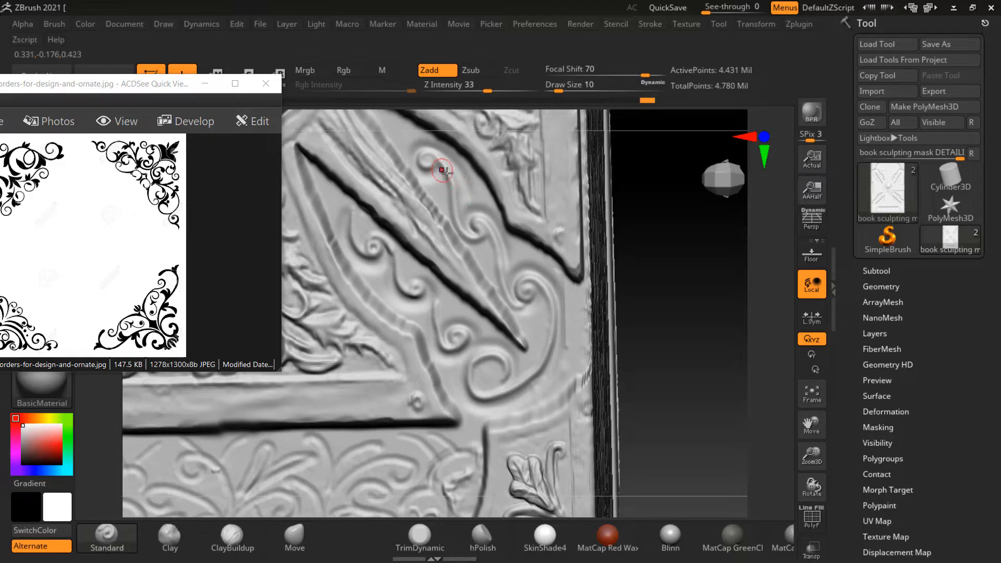
left_click_drag(472, 197, 440, 170, "shift")
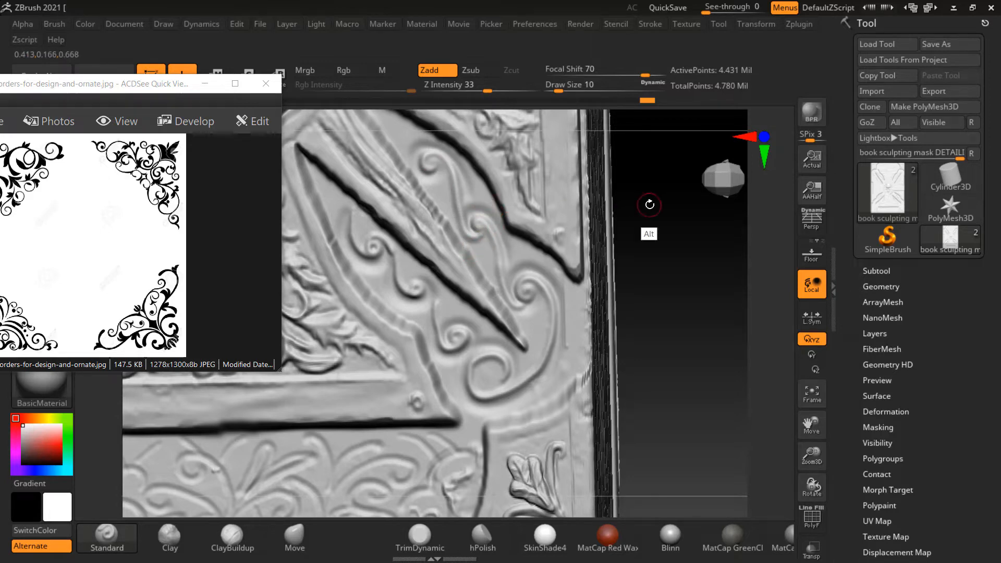
Step: Isolate the lower part of the cover around the trapezoid panel and its lower-left side, hiding the rest of the book
left_click_drag(650, 234, 715, 233)
left_click_drag(316, 427, 440, 382, "alt")
left_click_drag(370, 419, 488, 373, "alt")
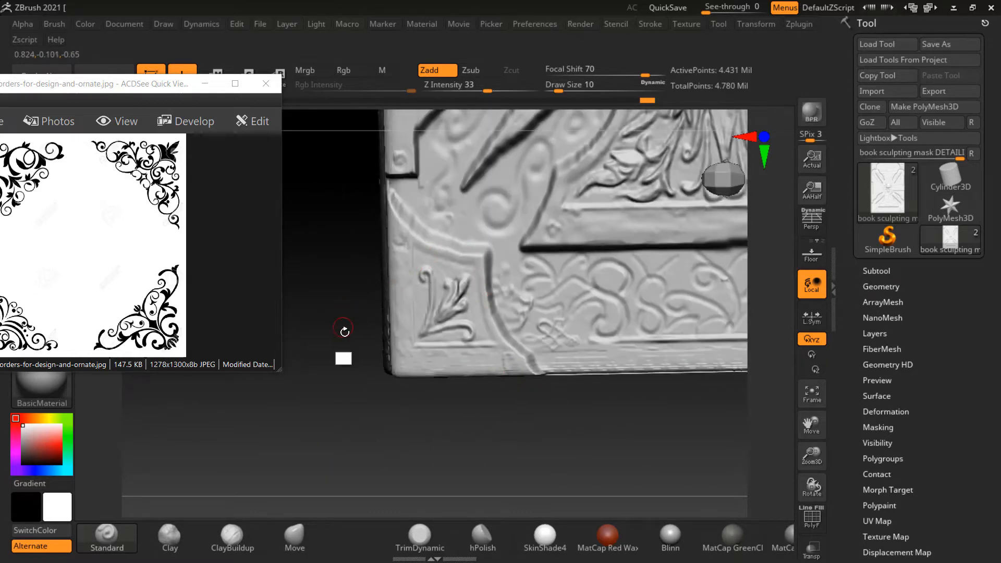
left_click_drag(345, 331, 351, 235, "alt")
left_click_drag(542, 287, 395, 373, "alt")
left_click_drag(510, 340, 375, 415, "alt")
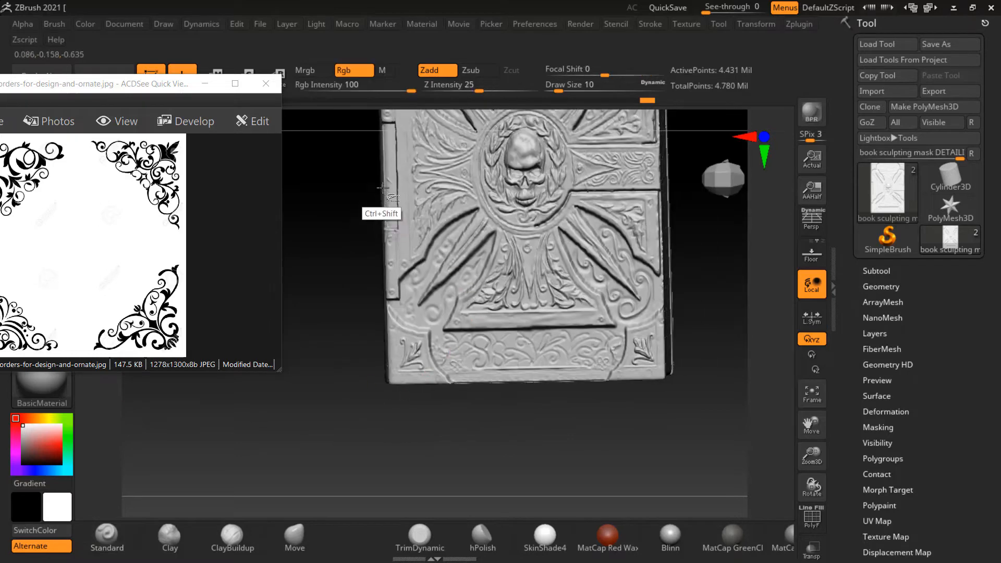
mouse_move(383, 188)
left_mouse_down("ctrl+shift")
mouse_move(649, 349)
mouse_move(687, 348)
mouse_move(382, 188)
left_mouse_up("ctrl+shift")
Step: Sculpt an S-shaped scroll beside the lower-left spike's tip and raise round bosses at both ends using Draw Size 22
mouse_move(360, 284)
left_mouse_down("alt")
mouse_move(364, 355)
mouse_move(331, 270)
mouse_move(337, 302)
mouse_move(387, 296)
left_mouse_up("alt")
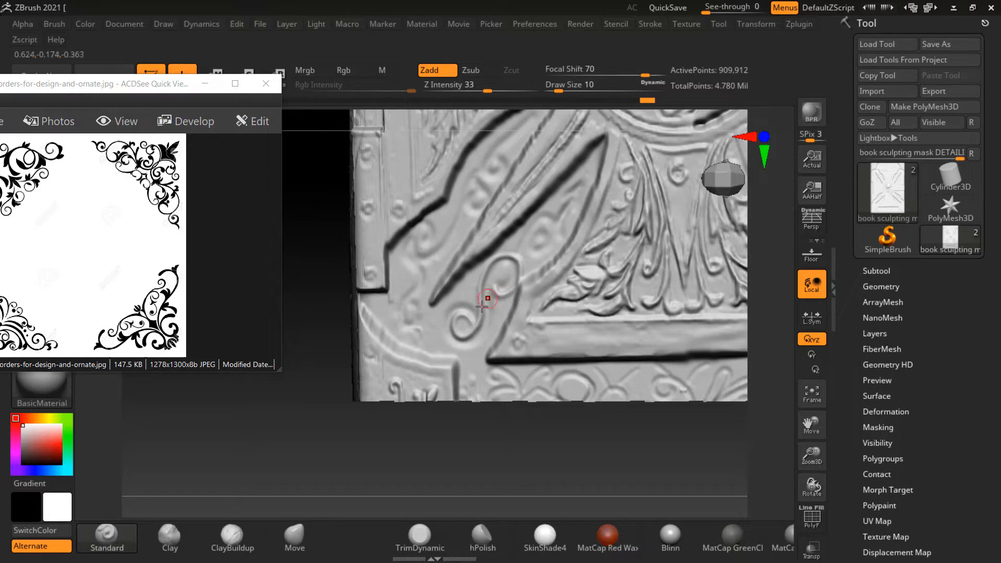
key("bracketright")
key("bracketright")
left_click(463, 323)
left_click_drag(463, 322, 466, 328)
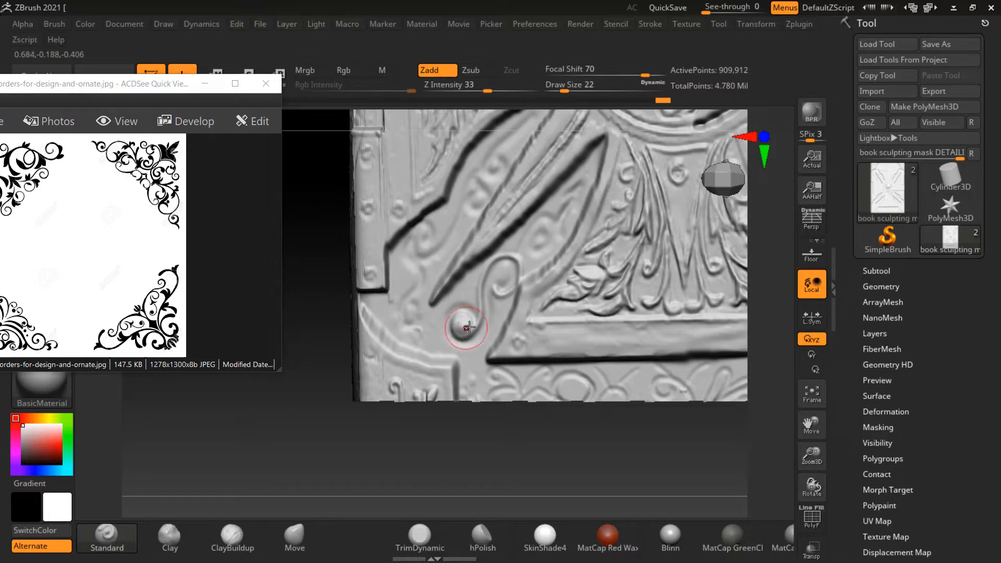
left_click(506, 272)
left_click_drag(506, 272, 504, 276)
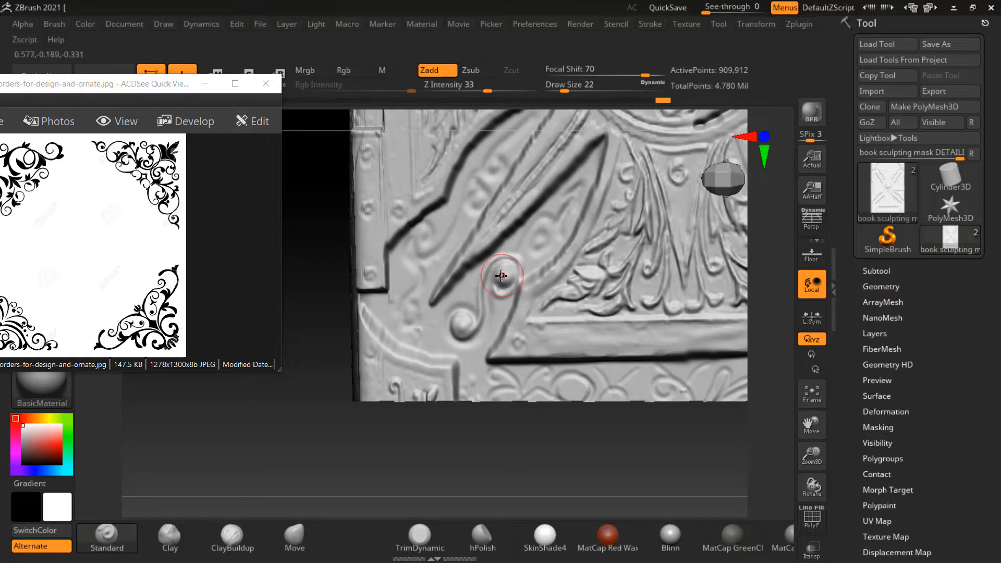
Step: Carve a spiral into the upper boss of the S-shaped scroll beside the lower-left spike using Draw Size 9
key("bracketleft")
key("bracketleft")
mouse_move(497, 265)
left_mouse_down()
mouse_move(496, 306)
mouse_move(509, 284)
mouse_move(498, 285)
left_mouse_up()
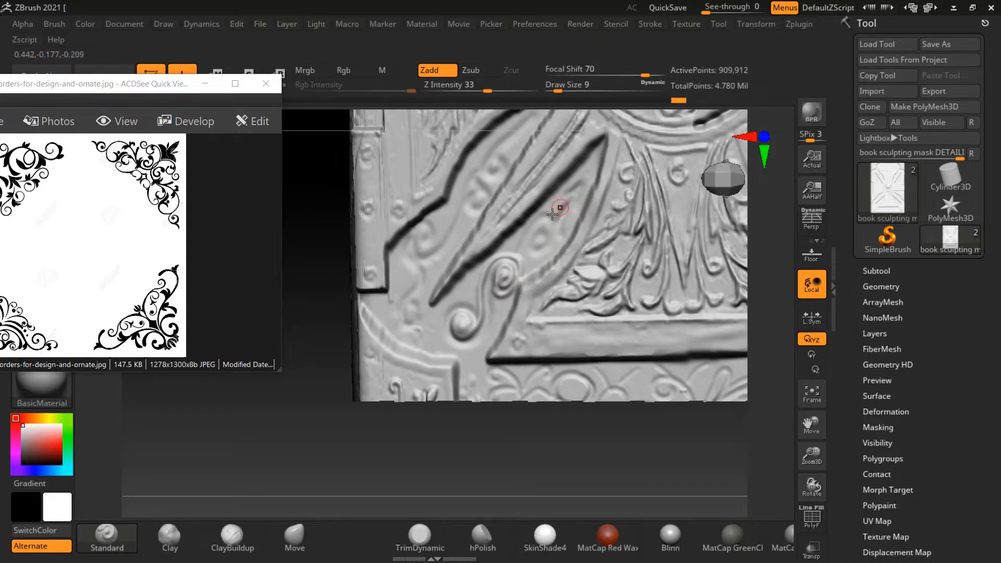
Step: Sculpt pointed leaf shapes and curls in the strip between the lower-left spike and the trapezoid panel
left_click_drag(322, 374, 323, 308, "alt")
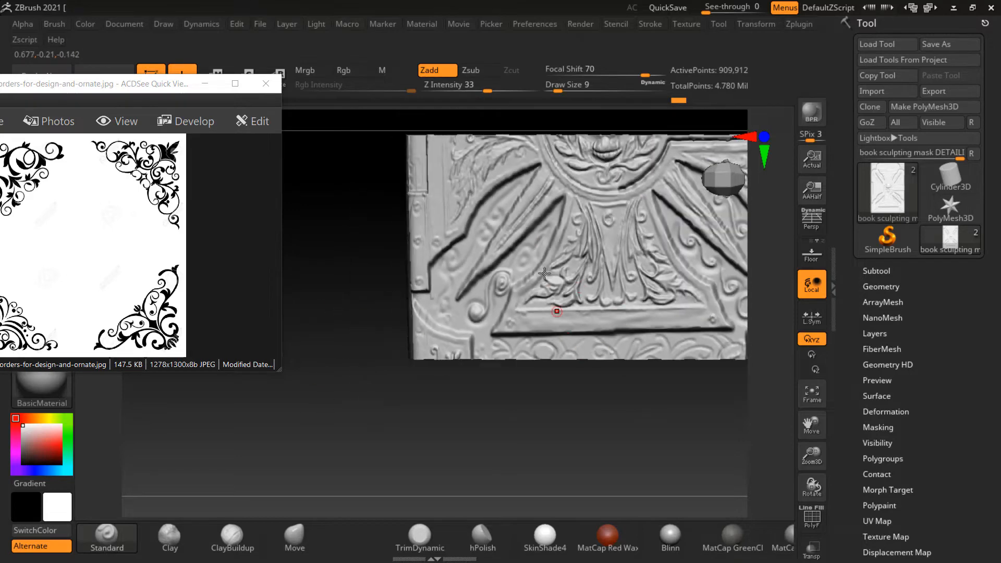
left_click_drag(522, 400, 524, 443, "alt")
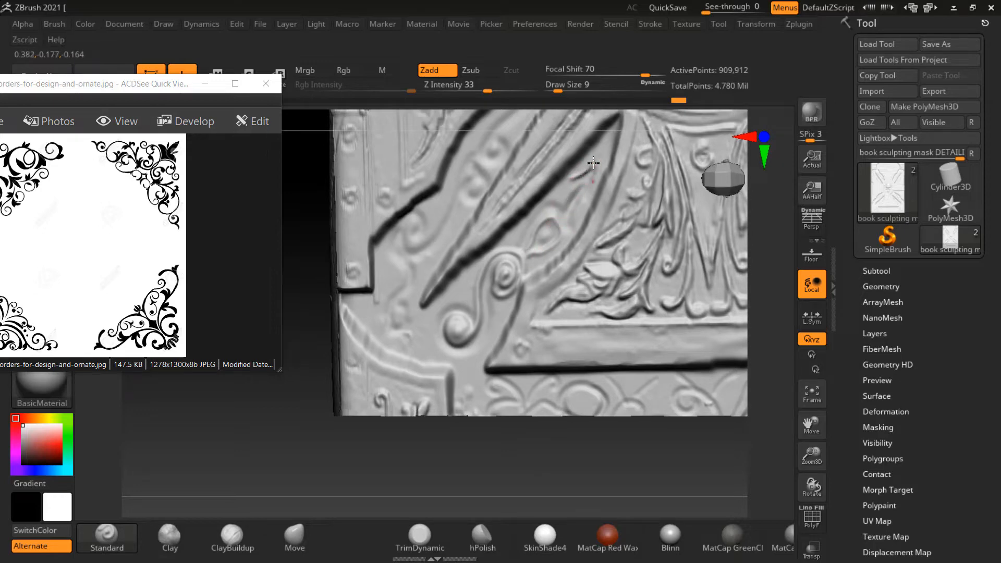
left_click_drag(588, 173, 574, 186)
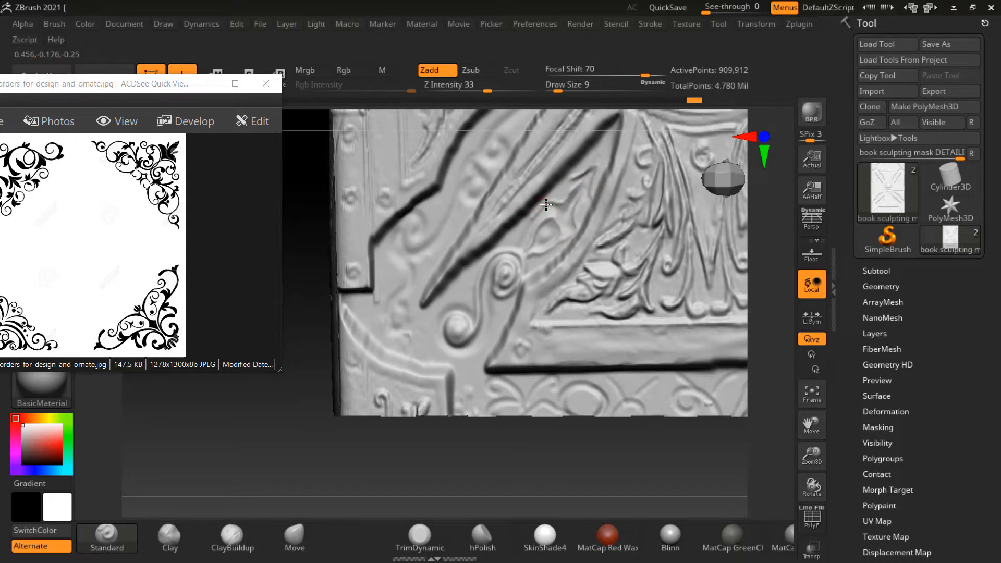
left_click_drag(525, 224, 530, 239)
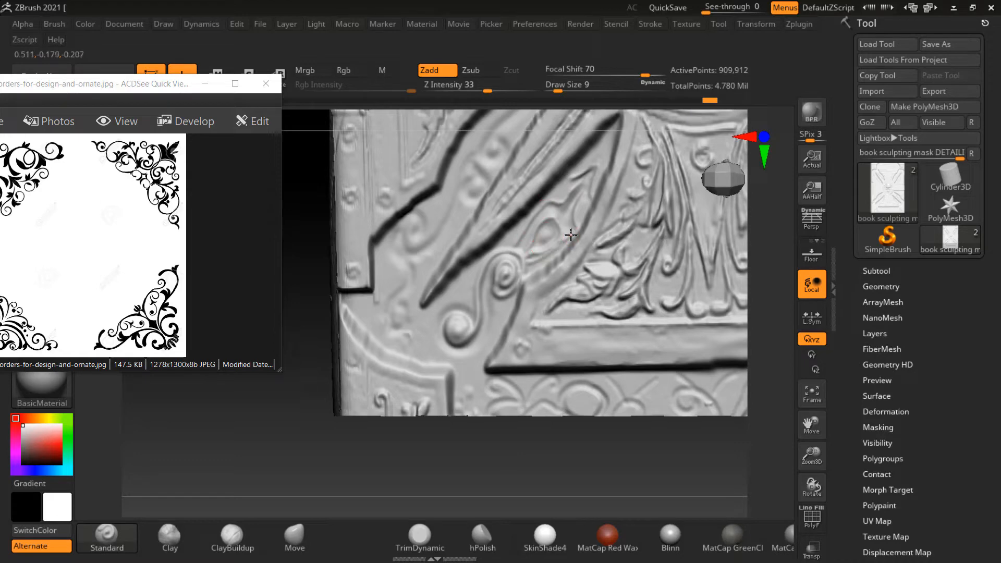
Step: Sculpt small bosses and curls between the lower-left spike and the stepped border using Draw Size 14
mouse_move(374, 427)
left_mouse_down("alt")
mouse_move(315, 452)
mouse_move(552, 343)
left_mouse_up("alt")
mouse_move(627, 403)
left_mouse_down("alt")
mouse_move(430, 436)
mouse_move(275, 409)
mouse_move(368, 386)
mouse_move(345, 400)
left_mouse_up("alt")
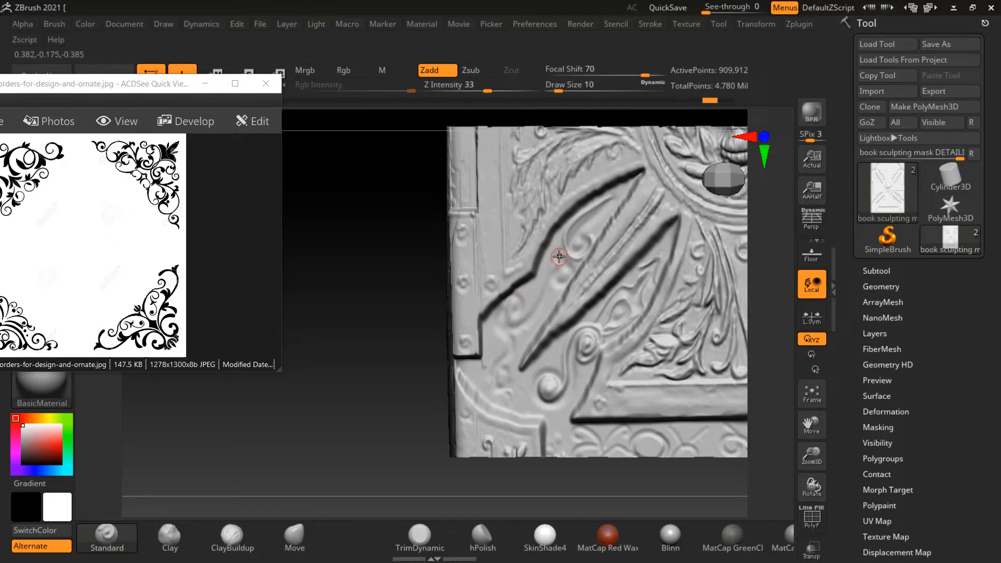
key("bracketright")
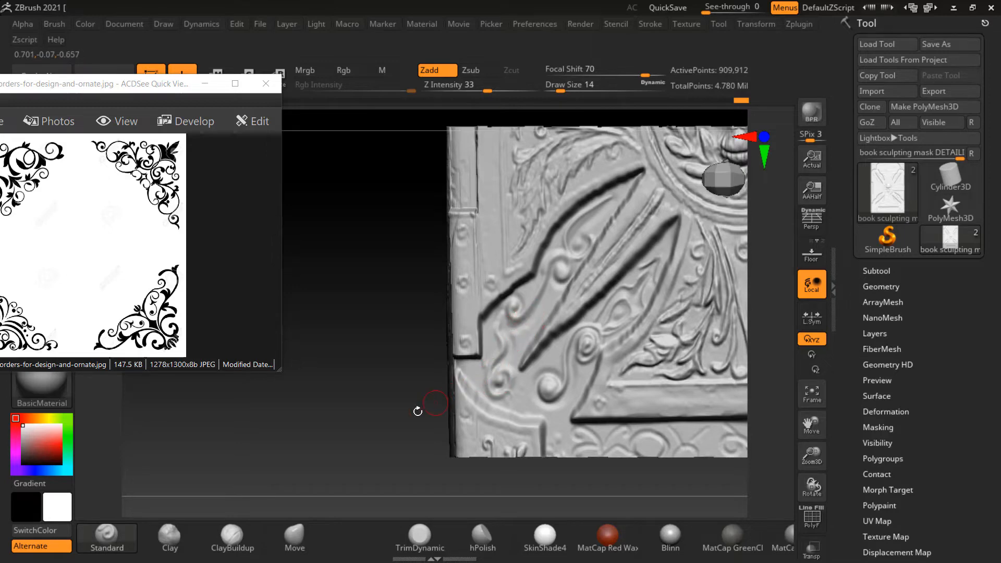
Step: Unhide the whole book, bring it fully into view and minimise the floral reference image window
left_click_drag(375, 461, 383, 336, "alt")
left_click_drag(666, 425, 532, 430, "alt")
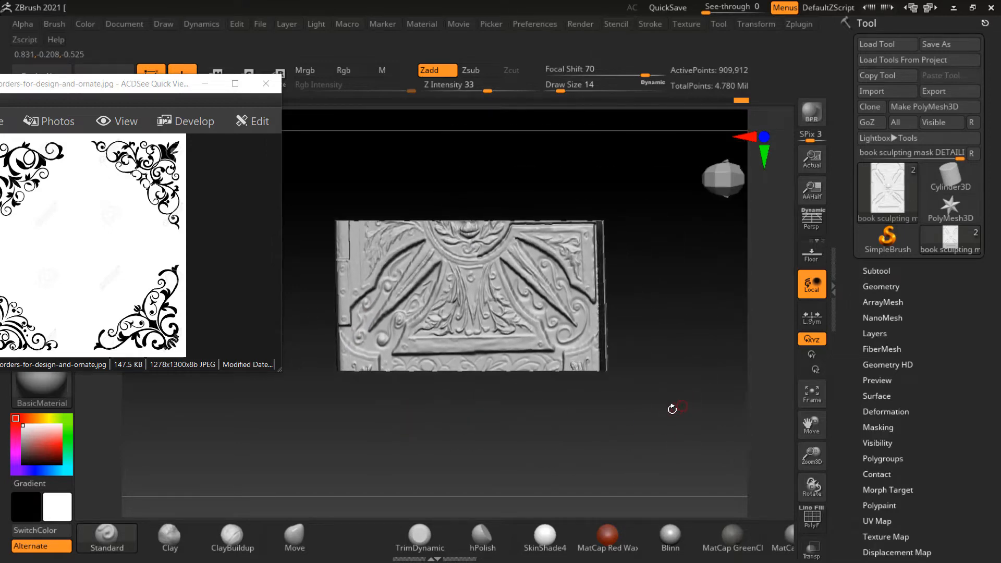
left_click(691, 373, "ctrl+shift")
left_click_drag(683, 307, 685, 394, "alt")
left_click_drag(703, 351, 691, 327, "alt")
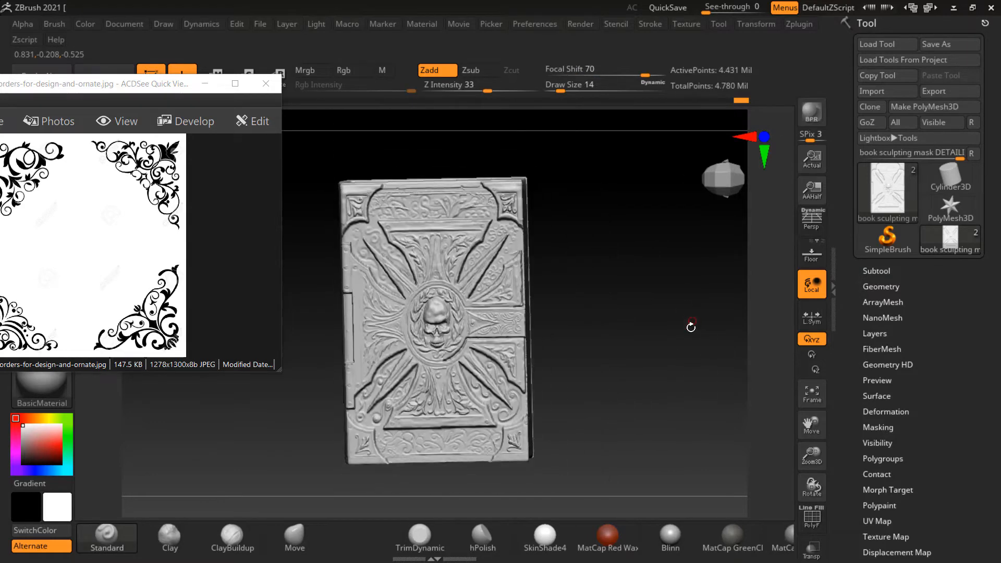
left_click_drag(671, 370, 690, 336, "alt")
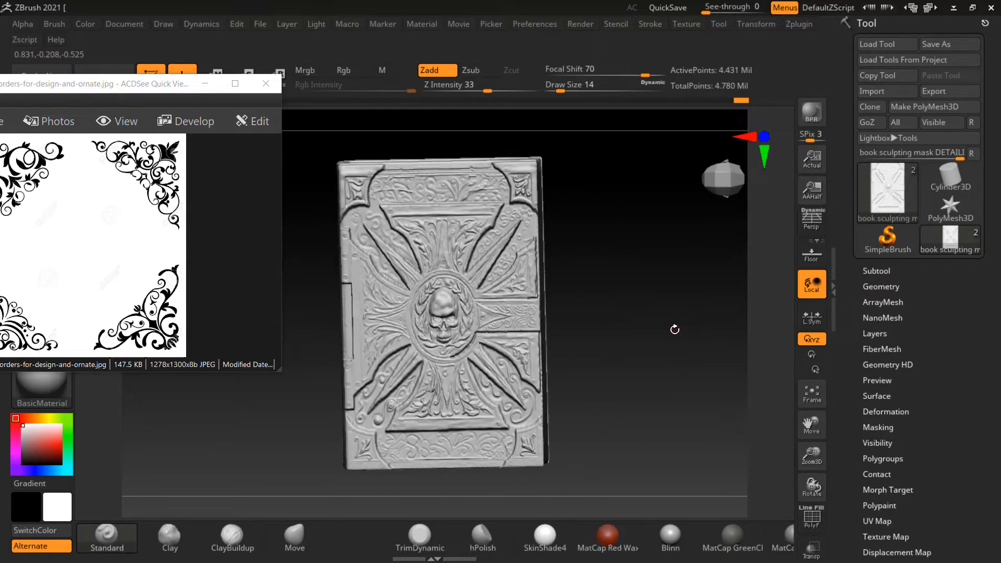
left_click(204, 84)
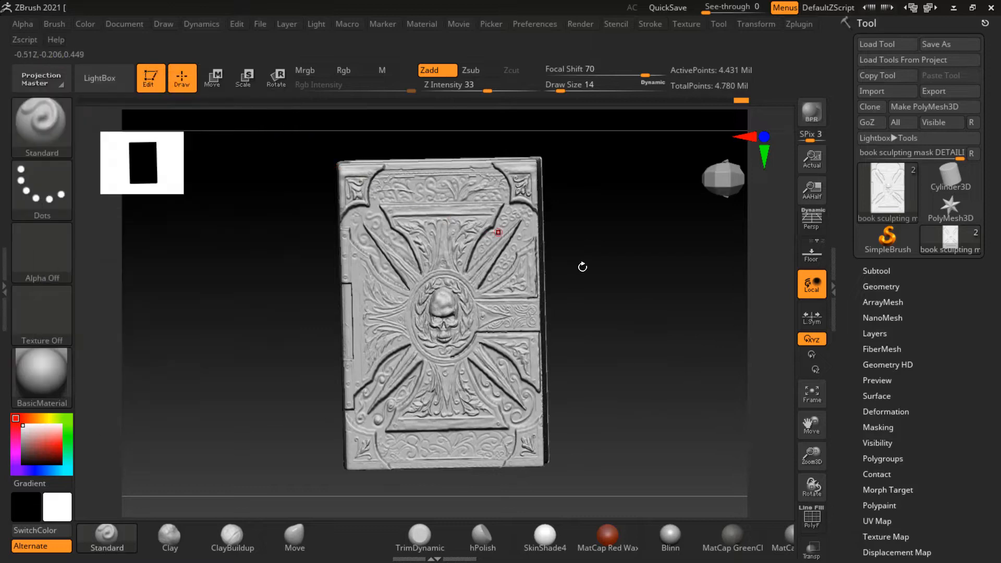
key("alt+Tab")
left_click(579, 180)
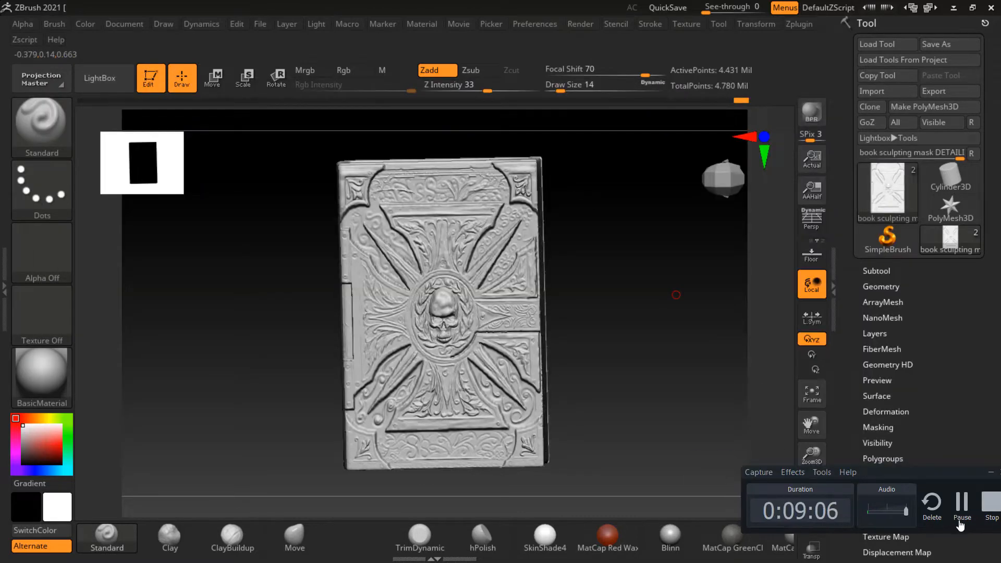
left_click(959, 521)
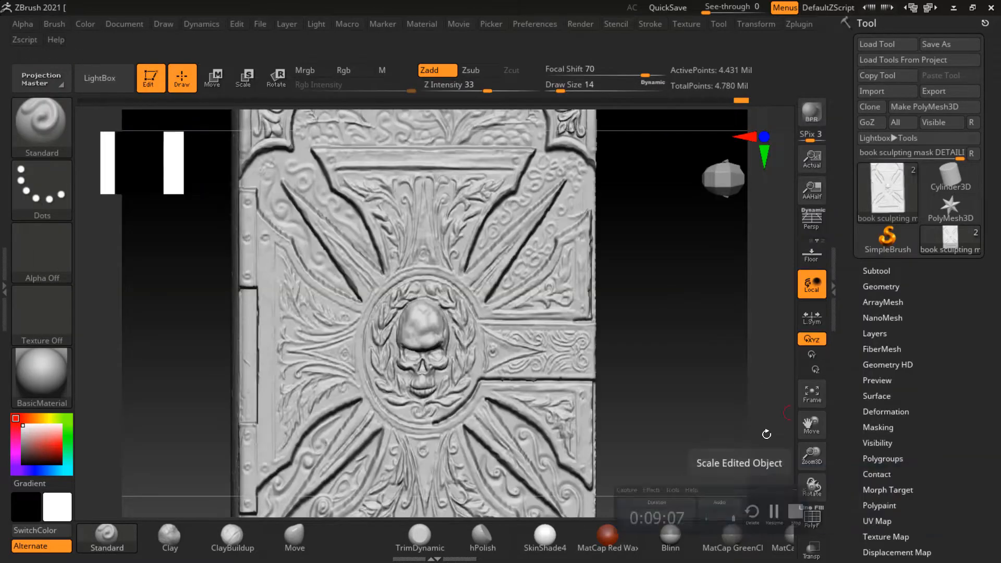
Step: Isolate the upper part of the cover down to the skull medallion, hiding the rest of the book
left_click_drag(766, 435, 739, 326, "alt")
left_click_drag(744, 261, 723, 444, "alt")
left_click_drag(194, 210, 663, 489, "ctrl+shift")
left_click_drag(709, 393, 787, 440, "alt")
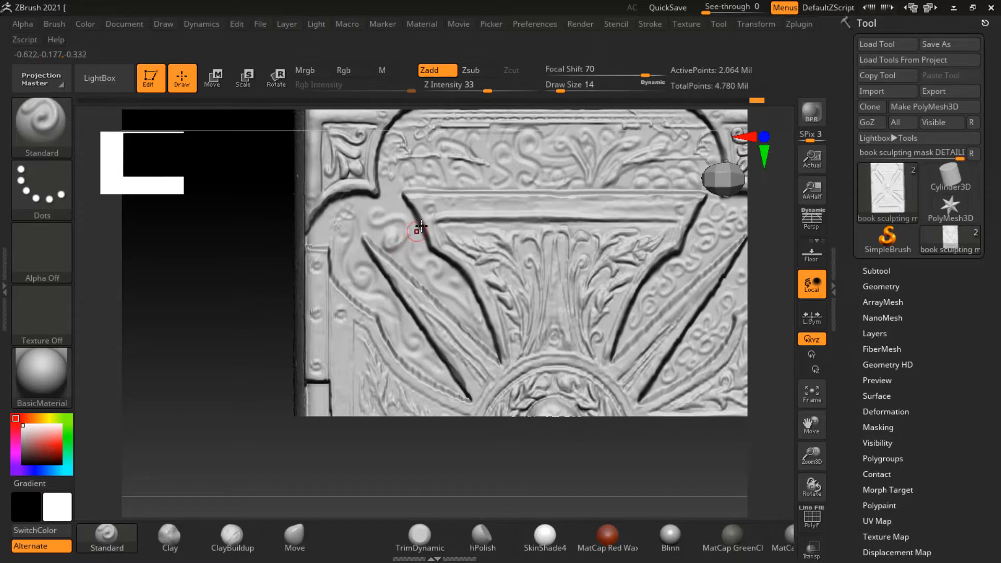
Step: Sculpt an S-shaped scroll and linked curls around the upper-left spike, carving into the background beside them
key("alt")
mouse_move(433, 271)
left_mouse_down("alt")
mouse_move(459, 292)
mouse_move(464, 285)
mouse_move(492, 339)
mouse_move(483, 346)
mouse_move(418, 259)
mouse_move(429, 289)
mouse_move(408, 307)
left_mouse_up("alt")
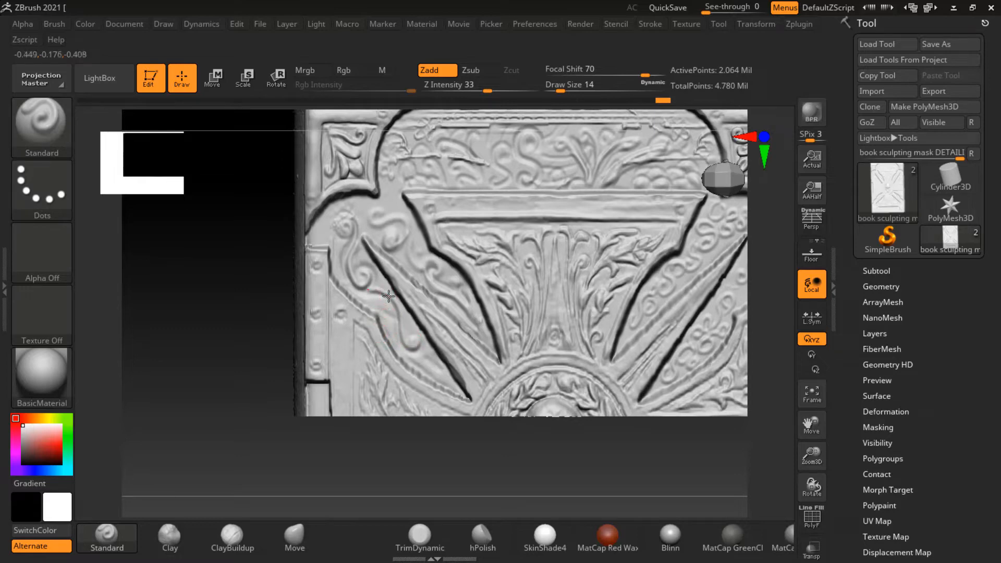
left_click_drag(382, 294, 389, 299)
Step: Carve down the background between the curls along both sides of the upper-right spike using inverted strokes
left_click_drag(201, 310, 114, 258, "alt")
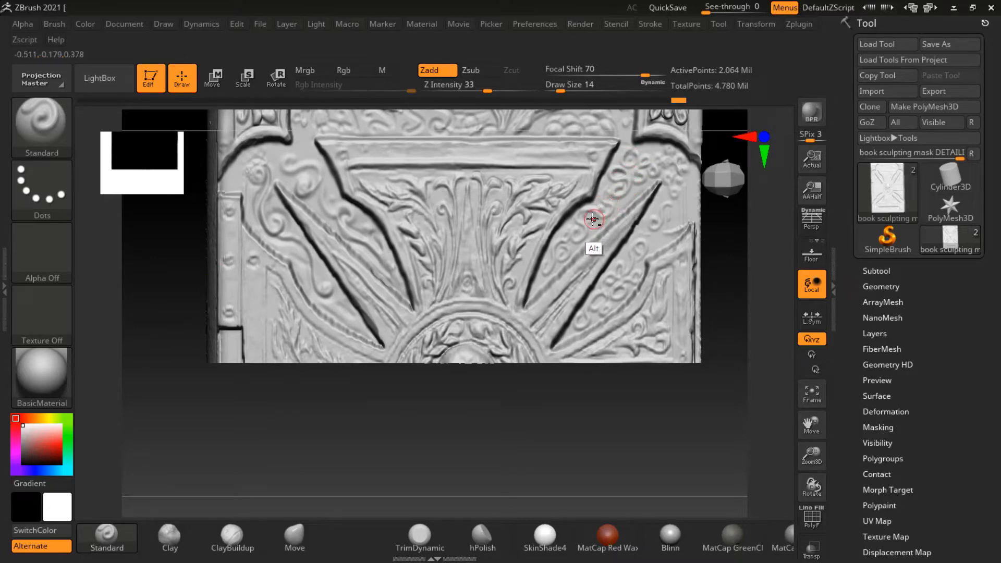
mouse_move(592, 218)
left_mouse_down("alt")
mouse_move(578, 213)
mouse_move(596, 221)
left_mouse_up("alt")
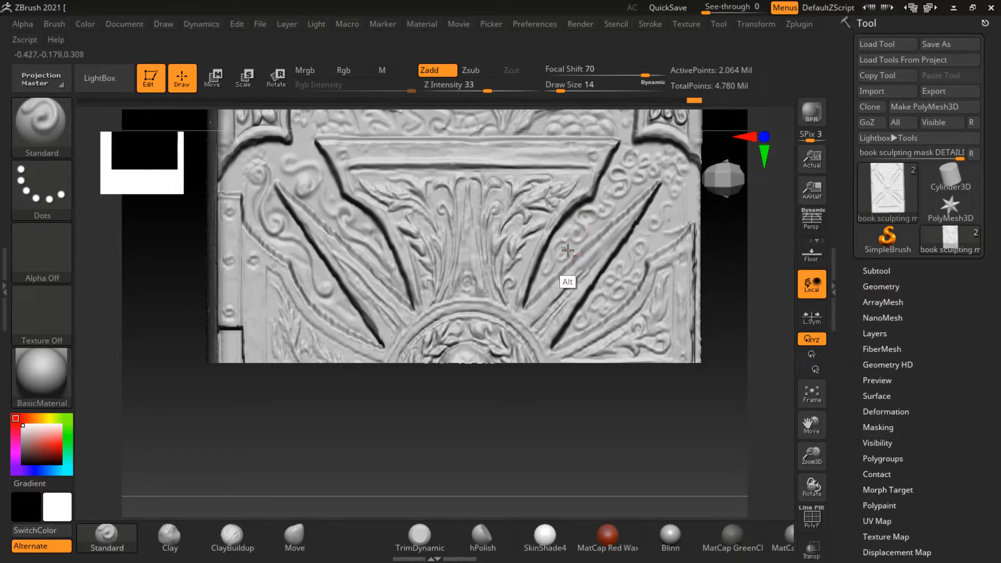
mouse_move(552, 258)
left_mouse_down("alt")
mouse_move(550, 266)
mouse_move(555, 241)
mouse_move(561, 246)
left_mouse_up("alt")
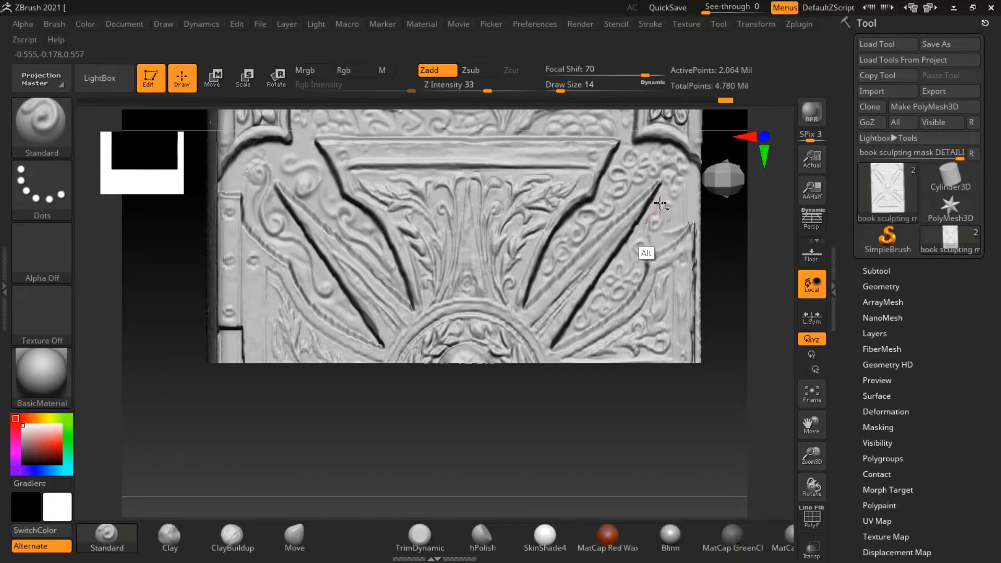
mouse_move(623, 276)
left_mouse_down("alt")
mouse_move(619, 298)
mouse_move(574, 328)
mouse_move(600, 299)
mouse_move(601, 308)
left_mouse_up("alt")
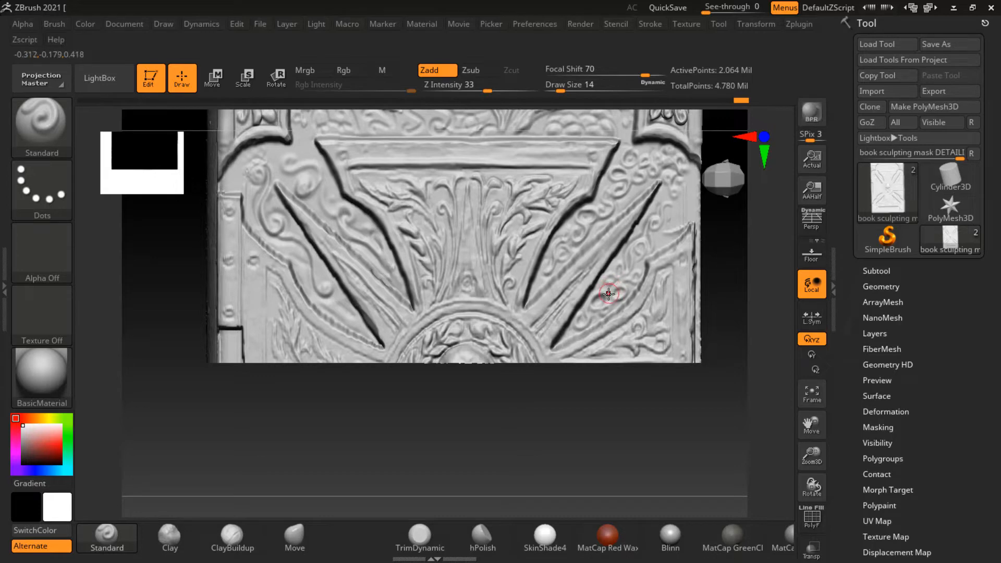
left_click_drag(611, 282, 610, 281, "alt")
left_click_drag(602, 299, 606, 297, "alt")
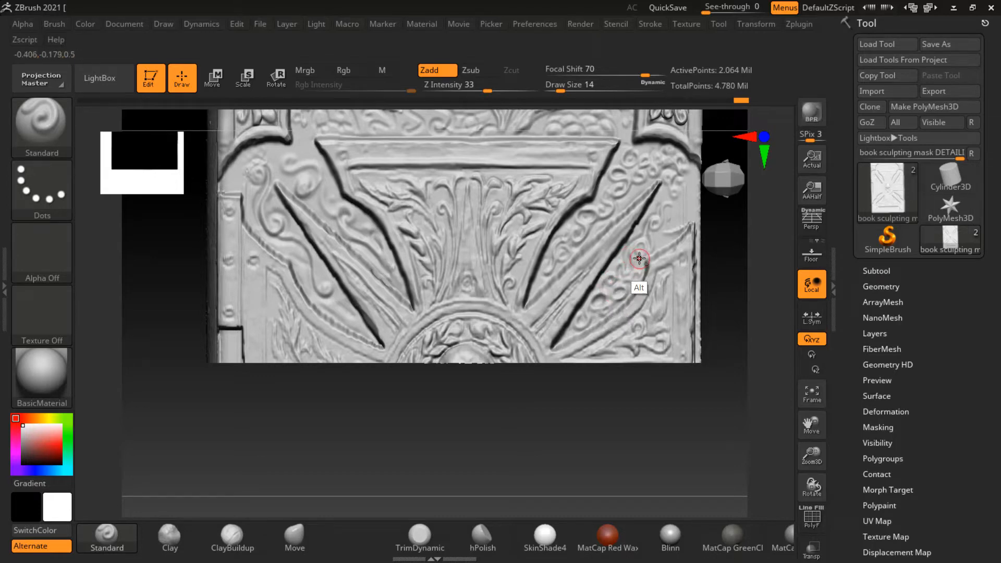
left_click_drag(637, 259, 637, 259, "alt")
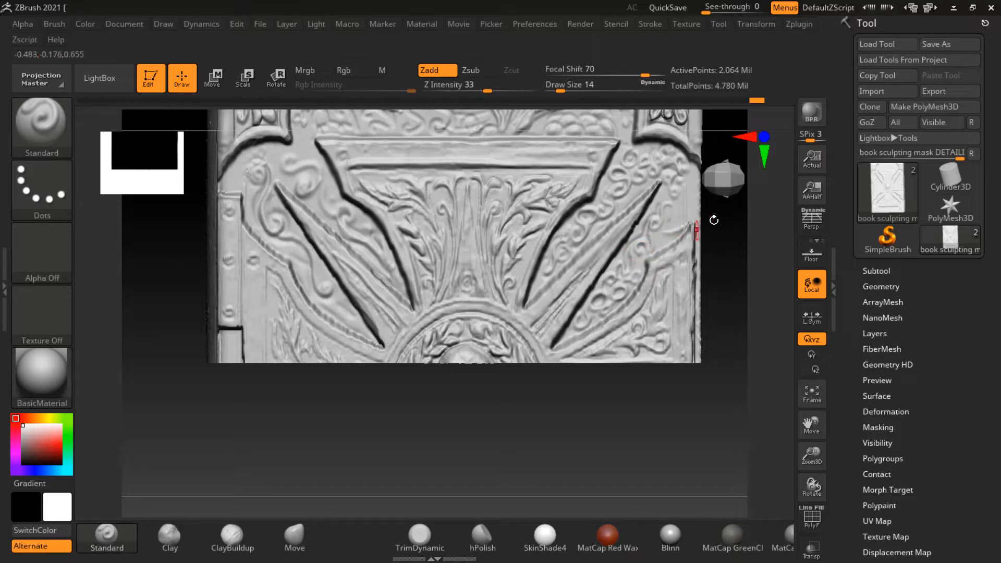
Step: Carve around the scrollwork in the top rectangular panel and build up its leaves and curls
left_click_drag(734, 229, 686, 172, "alt")
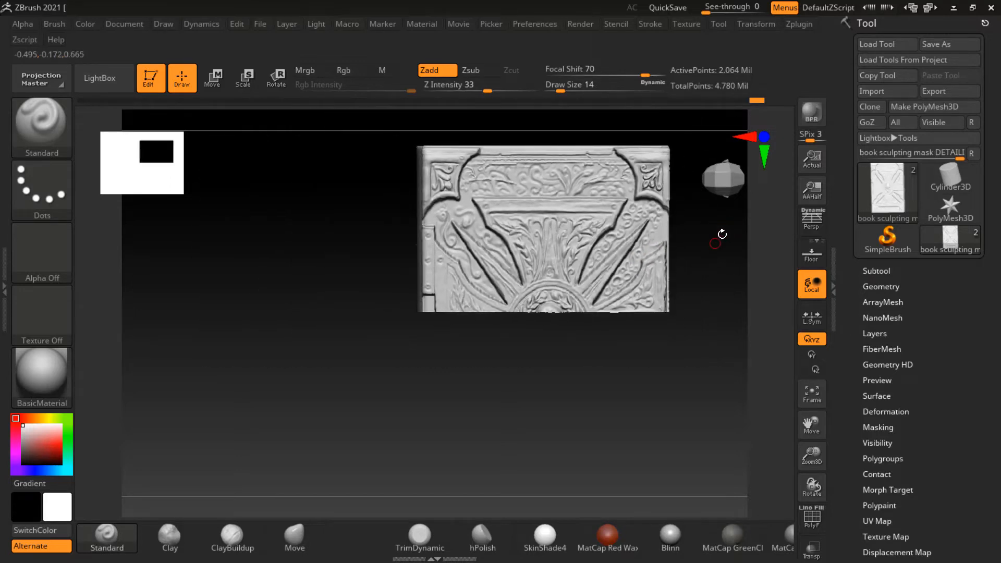
left_click_drag(721, 233, 717, 365, "alt")
left_click_drag(164, 254, 254, 419, "alt")
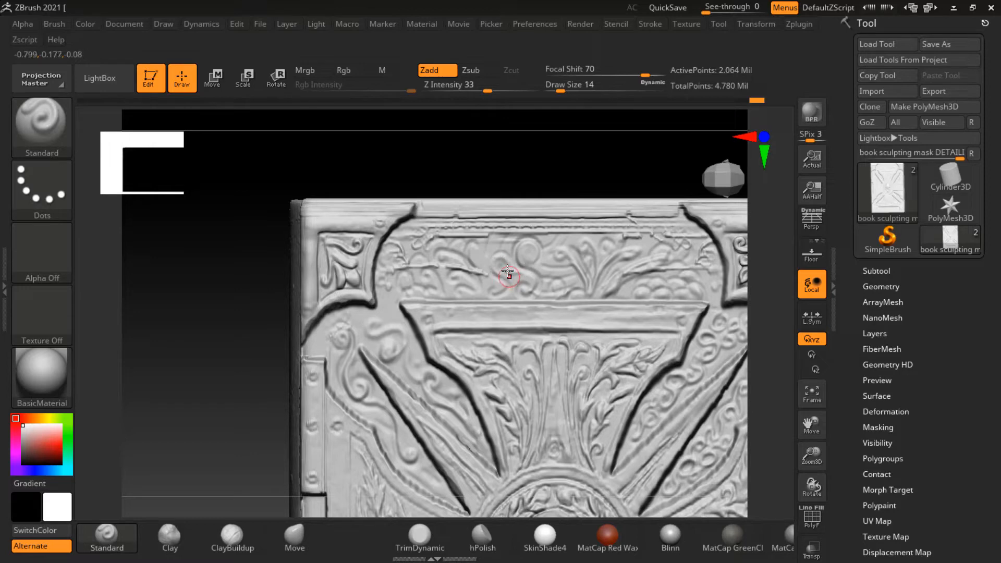
mouse_move(509, 263)
left_mouse_down("alt")
mouse_move(491, 266)
mouse_move(499, 299)
mouse_move(521, 281)
mouse_move(503, 243)
left_mouse_up("alt")
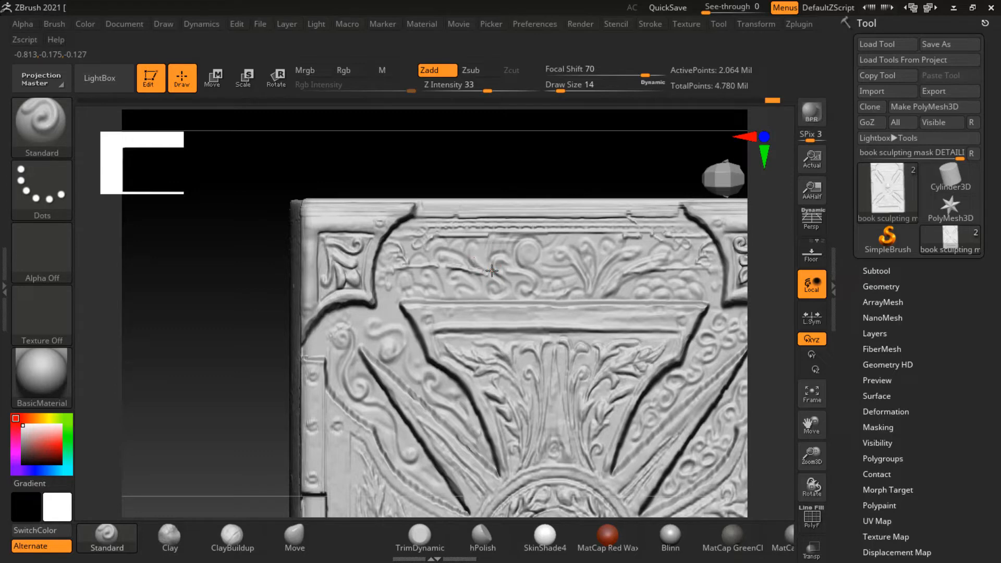
left_click_drag(492, 270, 476, 282)
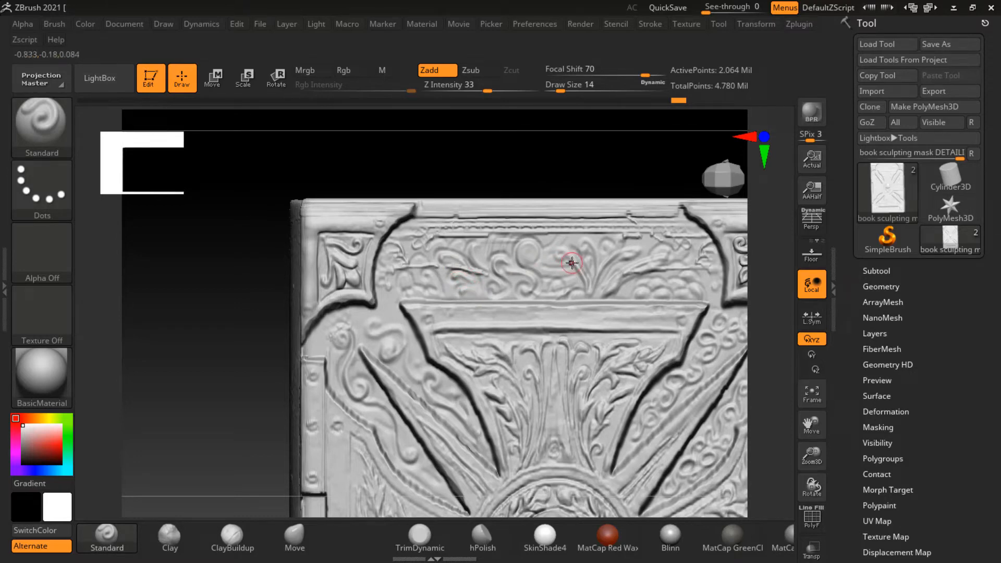
left_click_drag(572, 262, 536, 270)
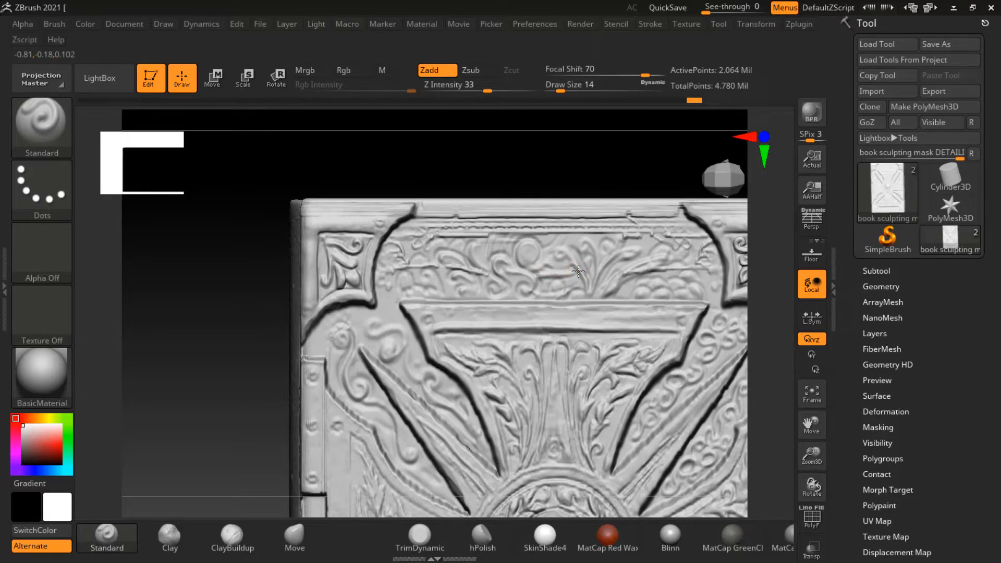
left_click_drag(578, 271, 586, 246)
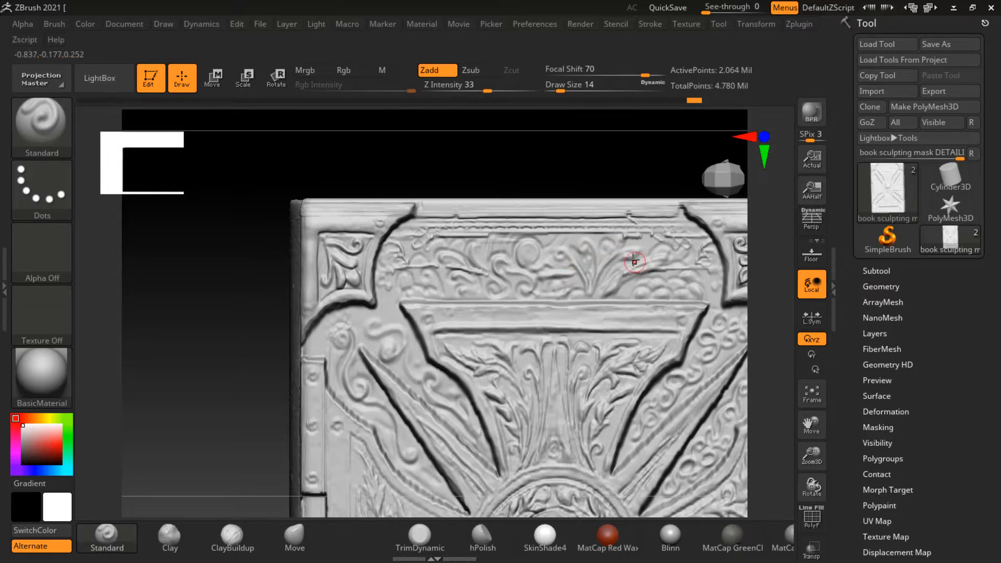
mouse_move(633, 253)
left_mouse_down()
mouse_move(611, 260)
mouse_move(650, 254)
left_mouse_up()
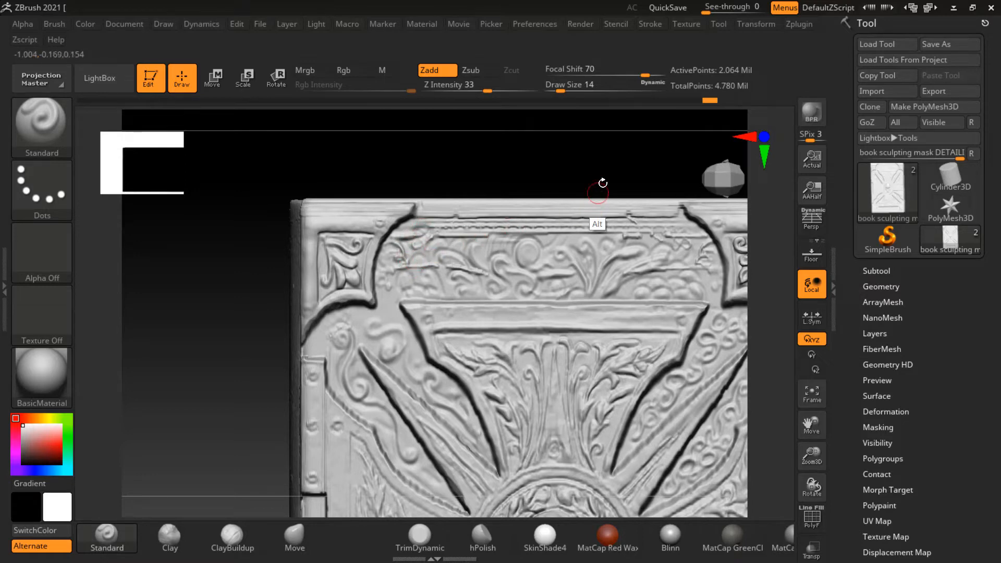
Step: Unhide the whole book and bring the full cover into view
left_click_drag(600, 181, 706, 339, "alt")
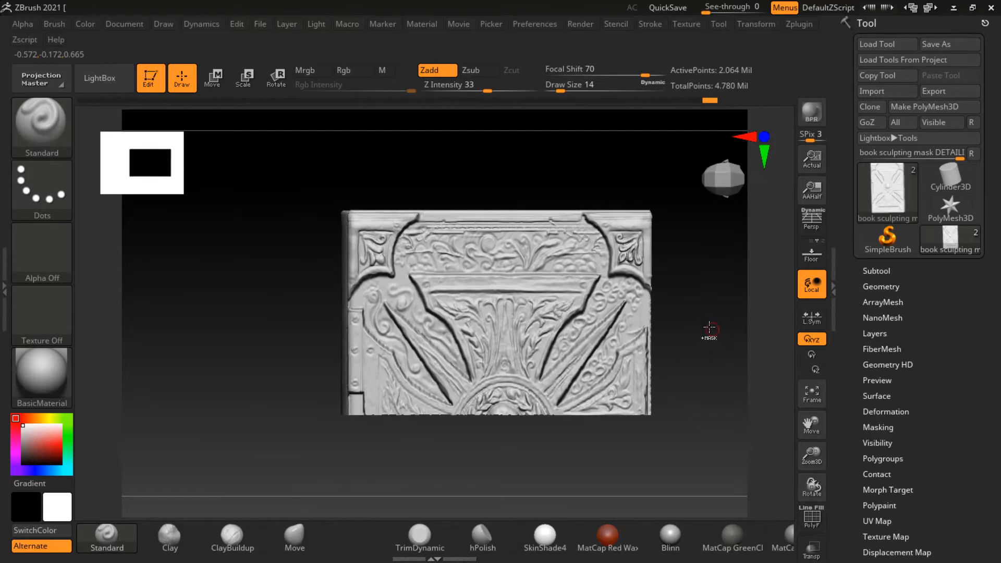
left_click(719, 318, "ctrl+shift")
key("f")
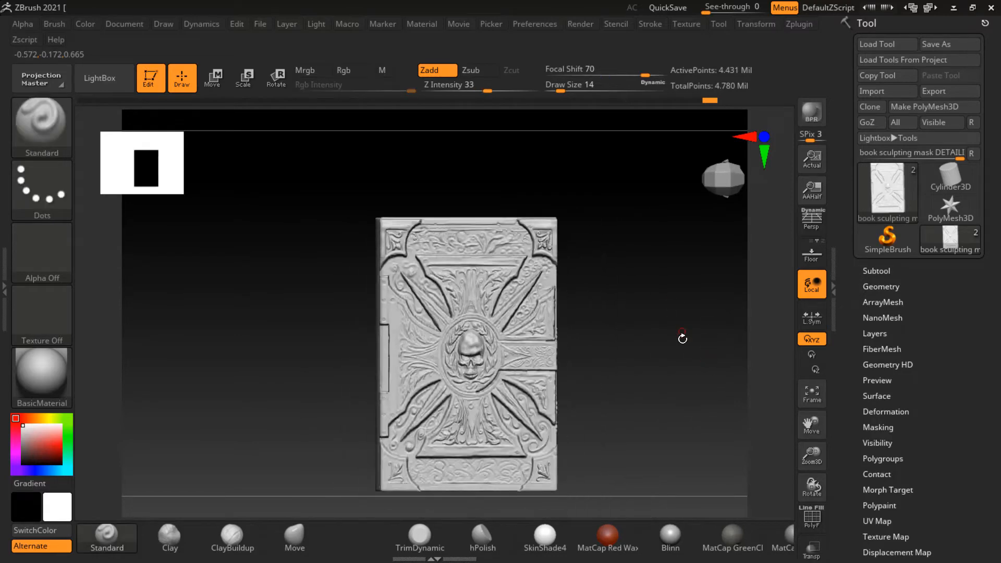
mouse_move(706, 290)
left_mouse_down()
mouse_move(633, 308)
mouse_move(668, 312)
mouse_move(637, 311)
mouse_move(650, 302)
mouse_move(664, 333)
mouse_move(704, 357)
left_mouse_up()
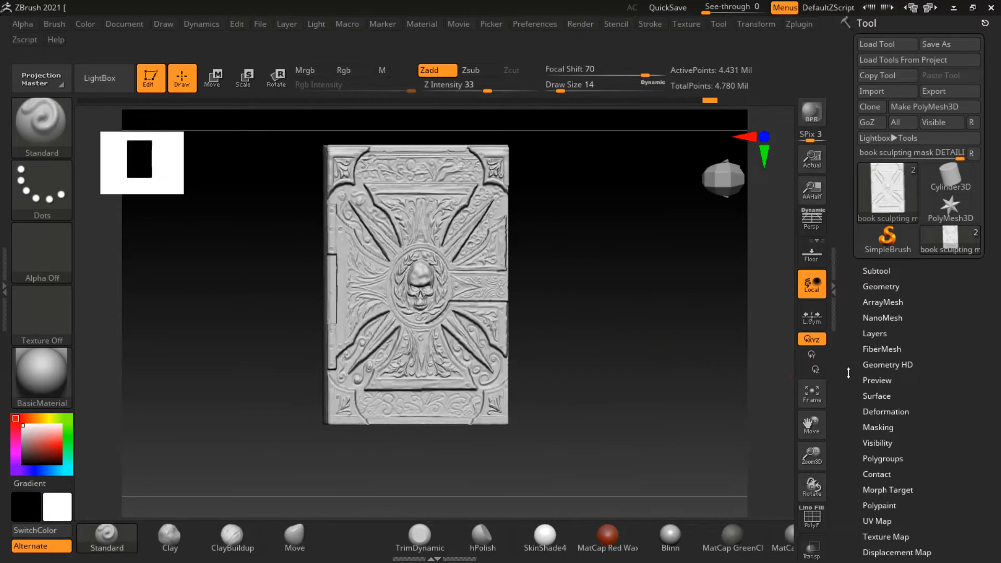
scroll(848, 373, "down", 5)
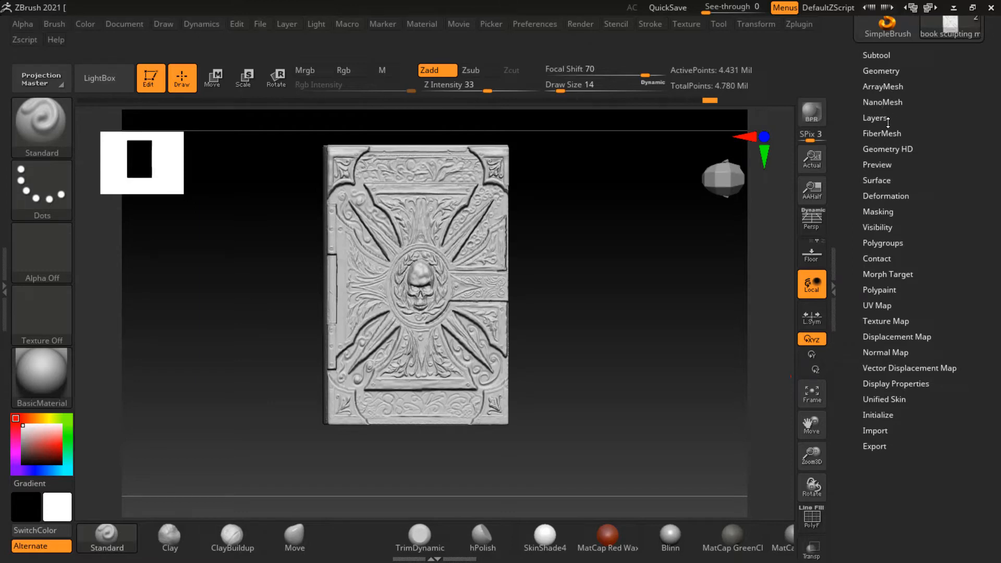
left_click(888, 321)
scroll(858, 196, "up", 5)
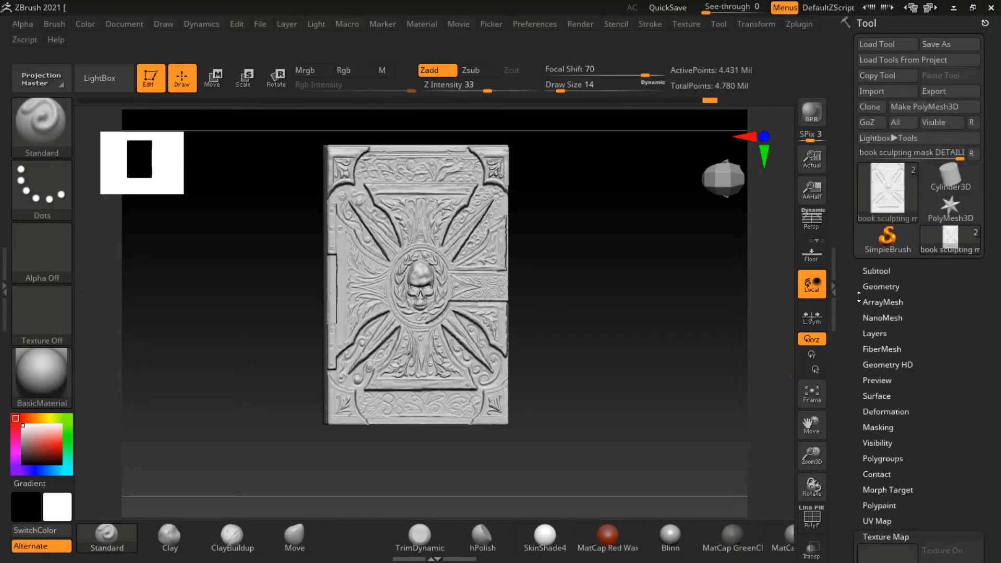
Step: Save the tool as a new version named book sculpting mask DETAILING2.ZTL in the book sculpting folder
left_click(933, 44)
left_click(341, 392)
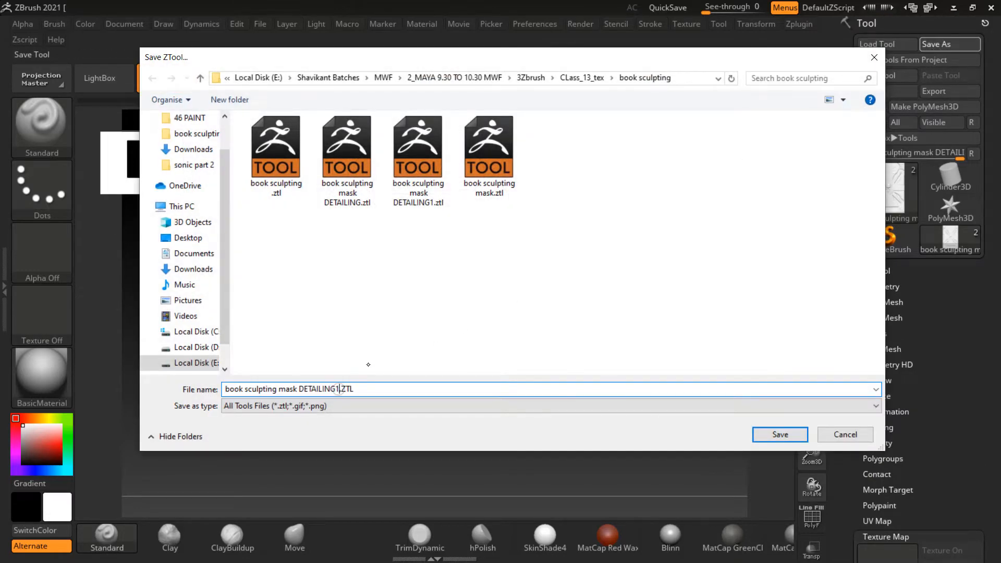
key("BackSpace")
type("2")
key("Return")
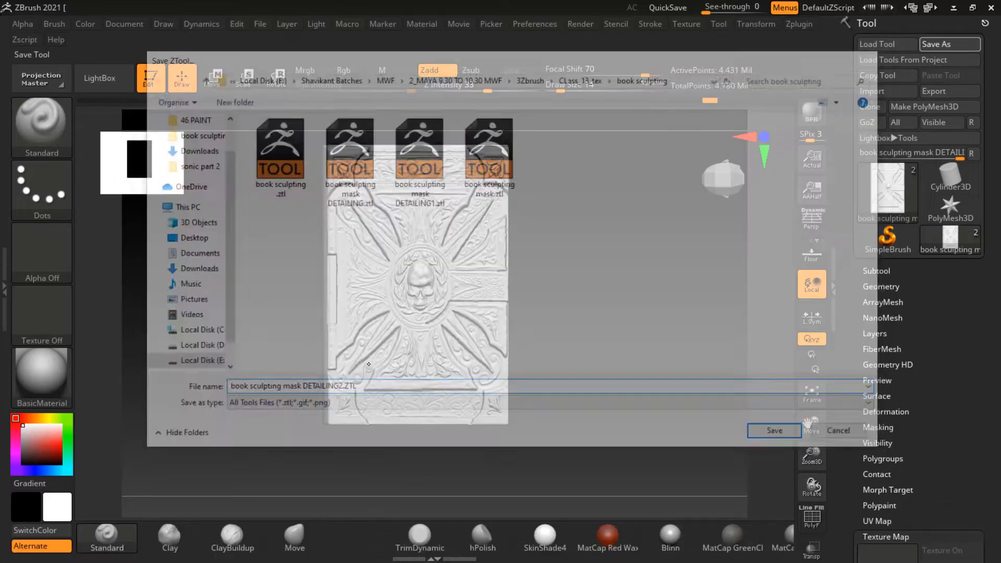
Step: Import text.psd from the book sculpting folder as a texture
scroll(851, 310, "down", 1)
scroll(852, 310, "down", 3)
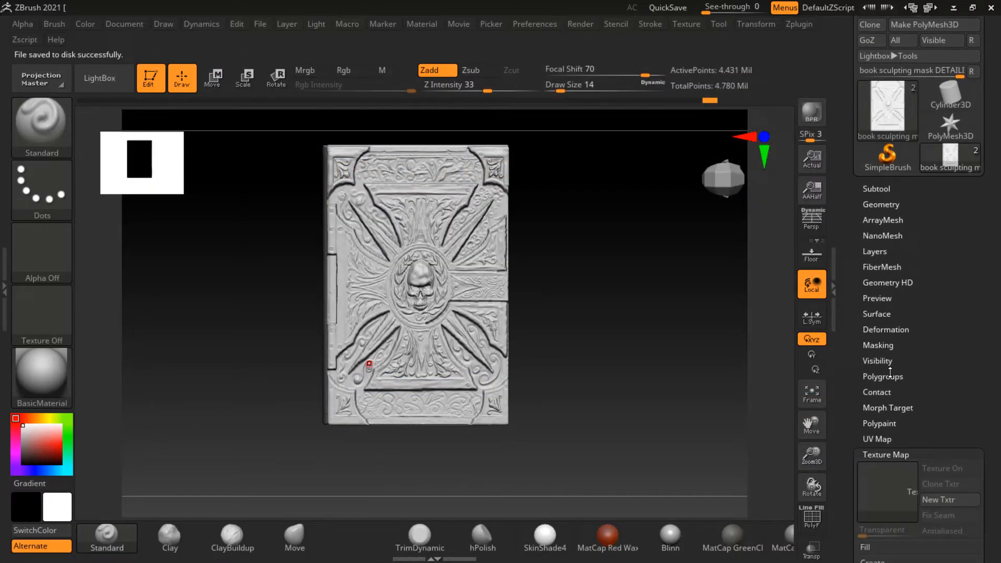
left_click(881, 481)
left_click(894, 500)
left_click(689, 21)
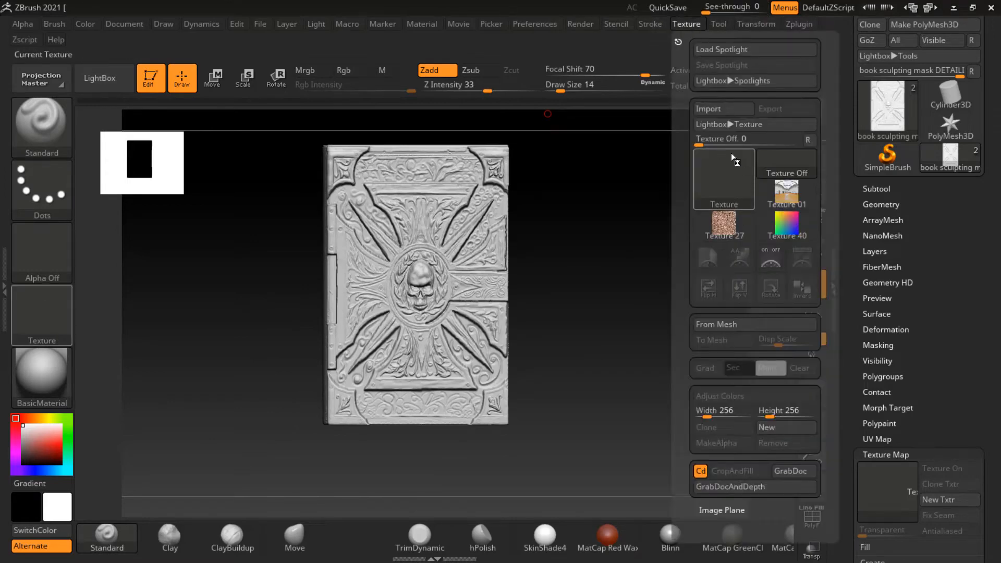
left_click(728, 111)
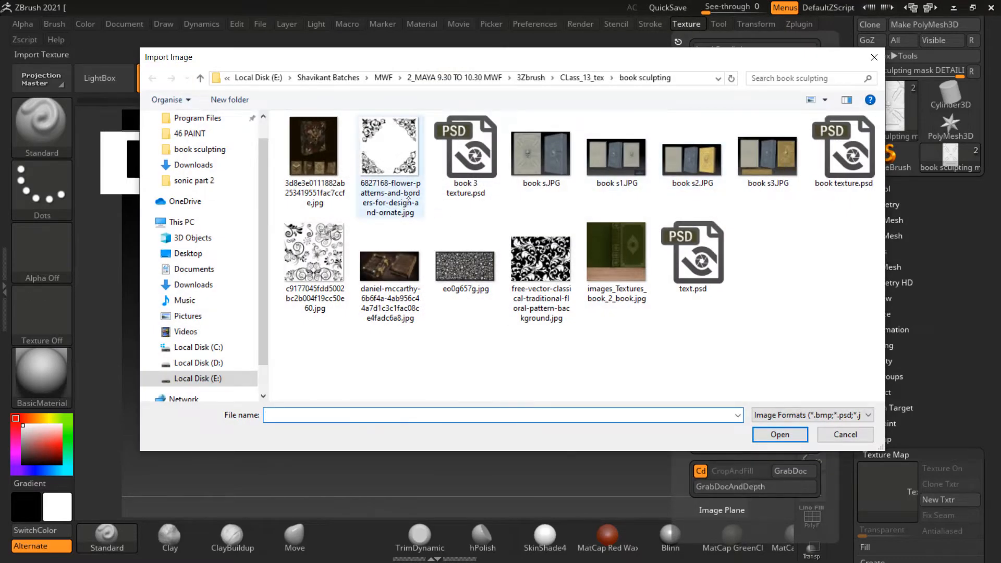
left_click(693, 256)
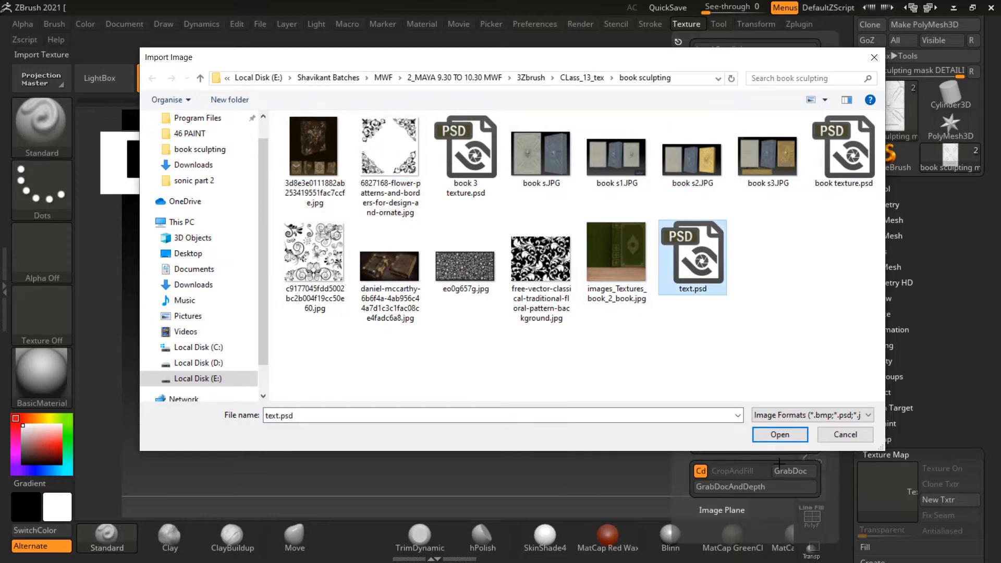
left_click(777, 436)
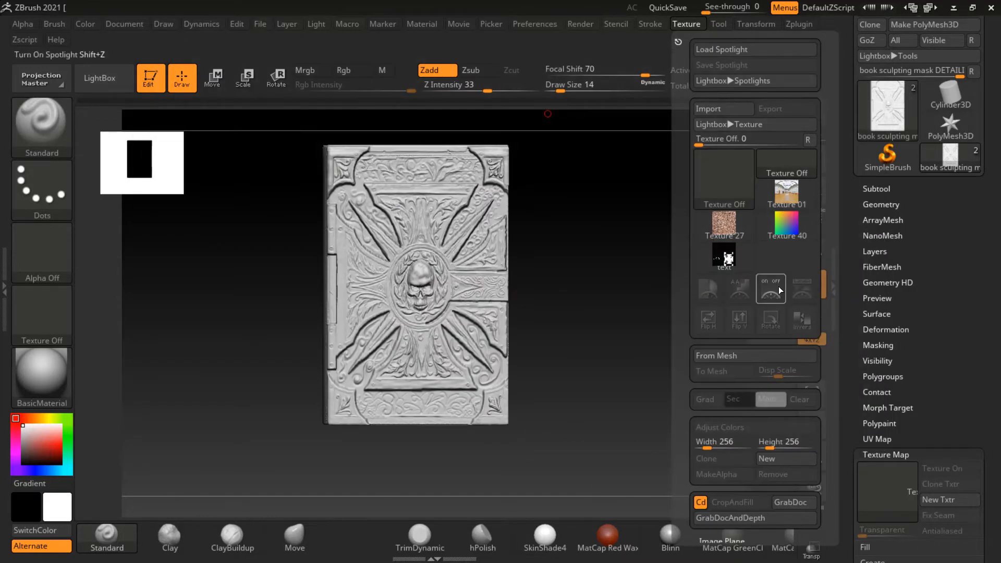
Step: Flip the imported text texture vertically and assign it as the book's texture map
left_click(733, 265)
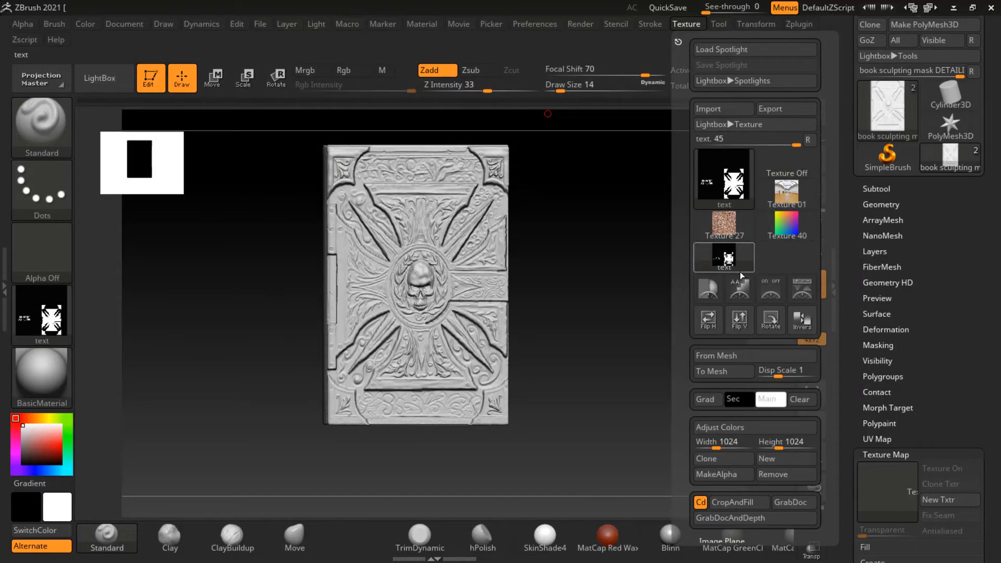
left_click(742, 324)
left_click(889, 488)
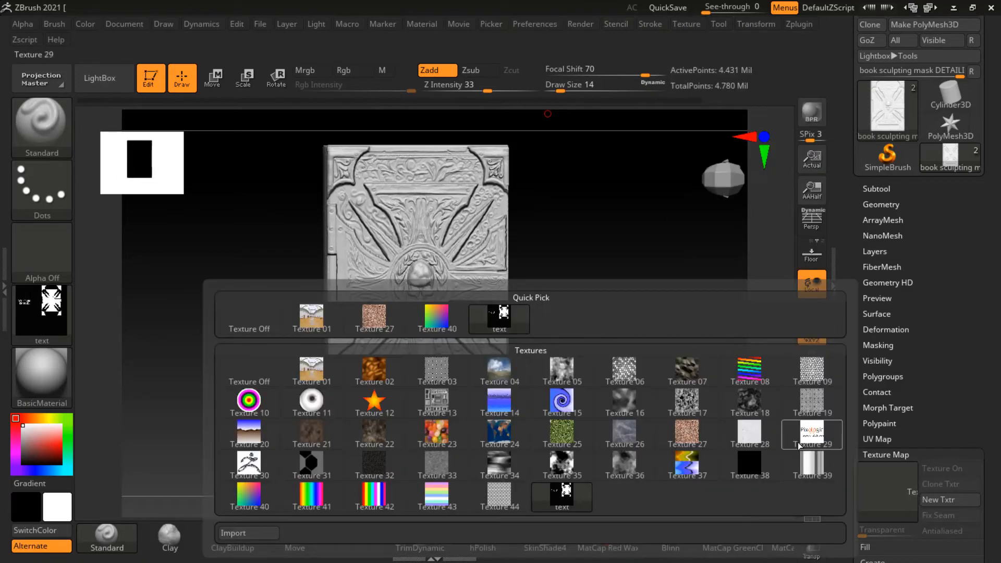
left_click(523, 307)
left_click_drag(586, 314, 670, 333)
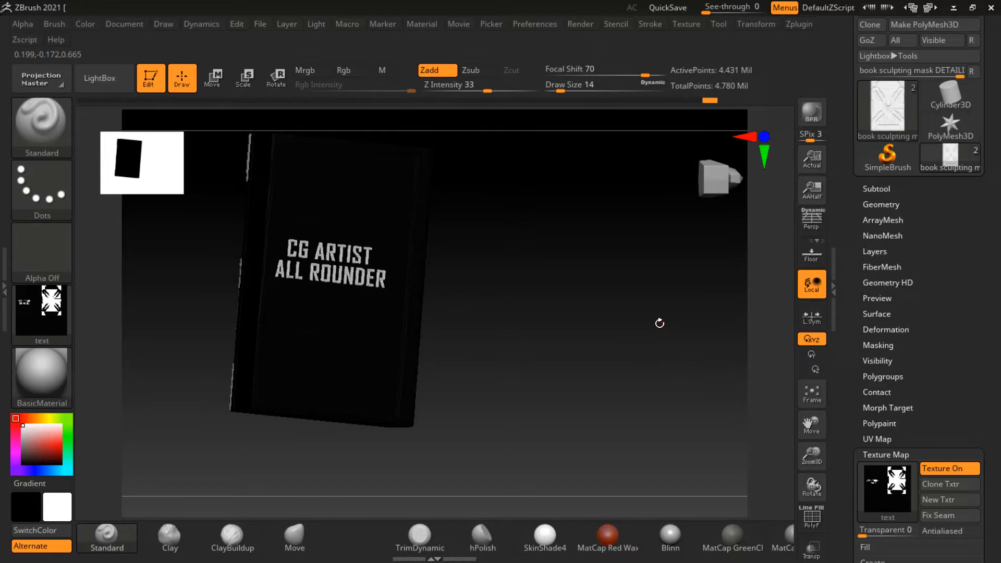
left_click_drag(637, 363, 676, 357)
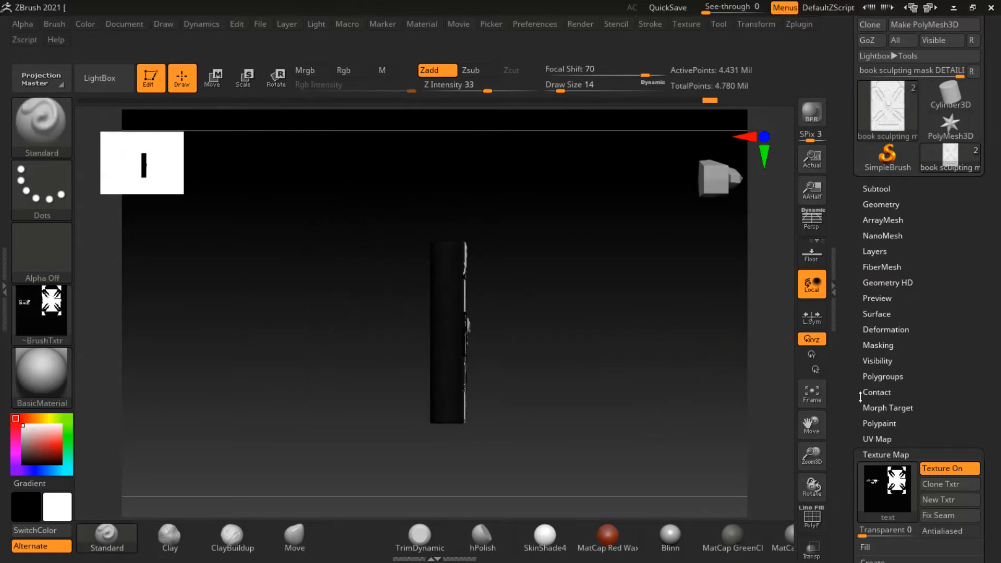
Step: Try to mask the book with Mask By Alpha at intensity 100
scroll(860, 307, "down", 5)
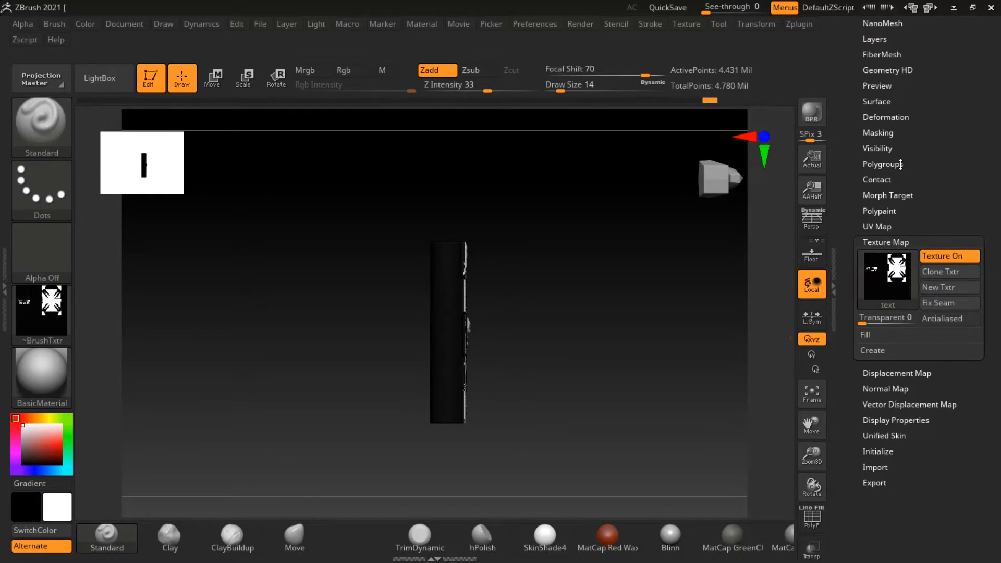
left_click(883, 133)
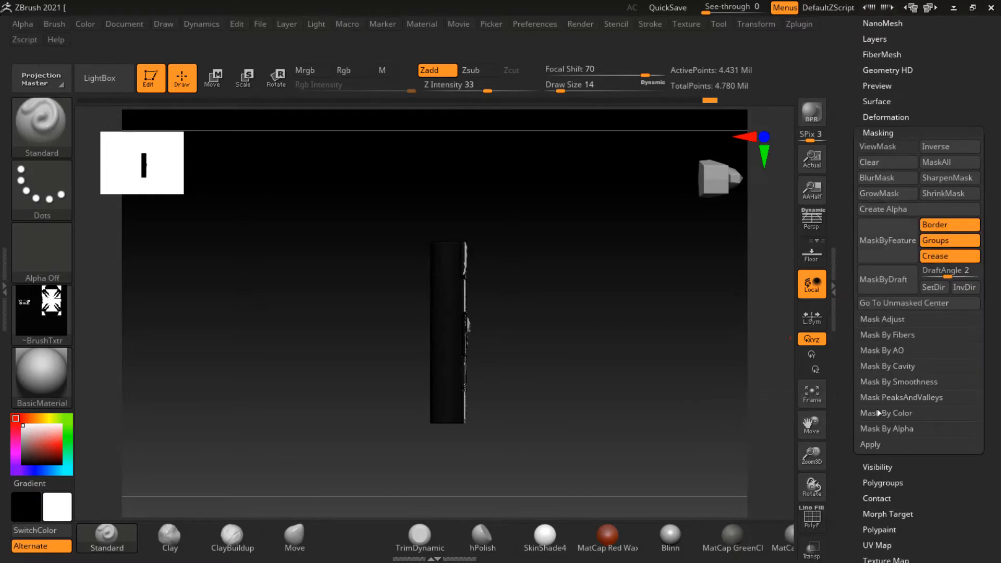
left_click(886, 429)
left_click(893, 444)
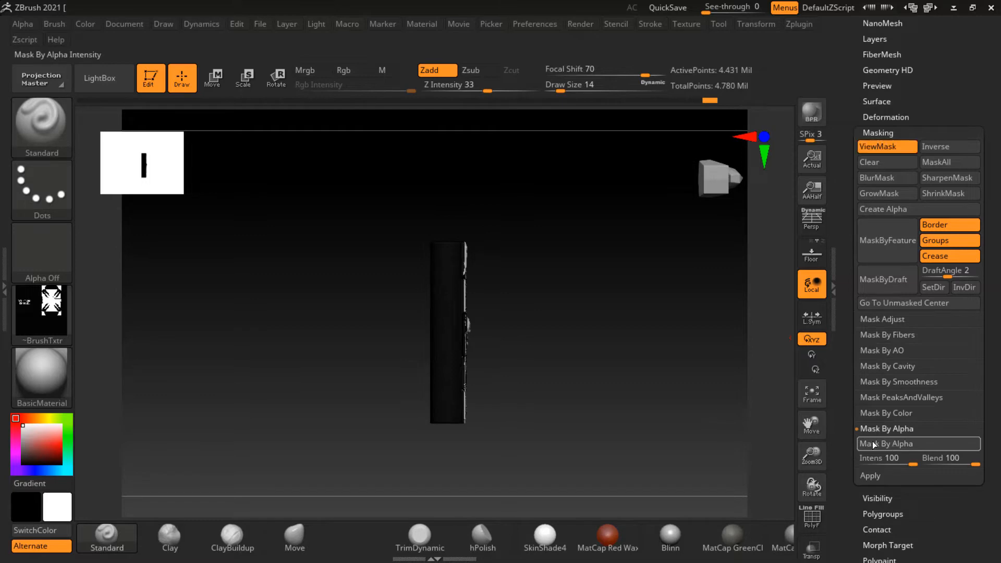
left_click_drag(602, 340, 648, 337)
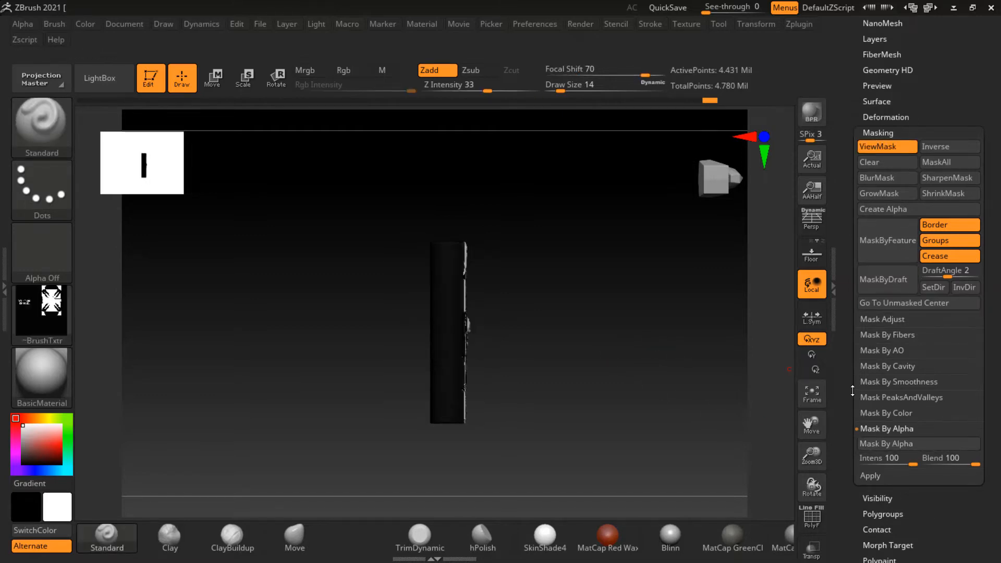
Step: Set the book's texture map to Texture Off and turn the book to its front cover to check the mask
scroll(853, 391, "down", 10)
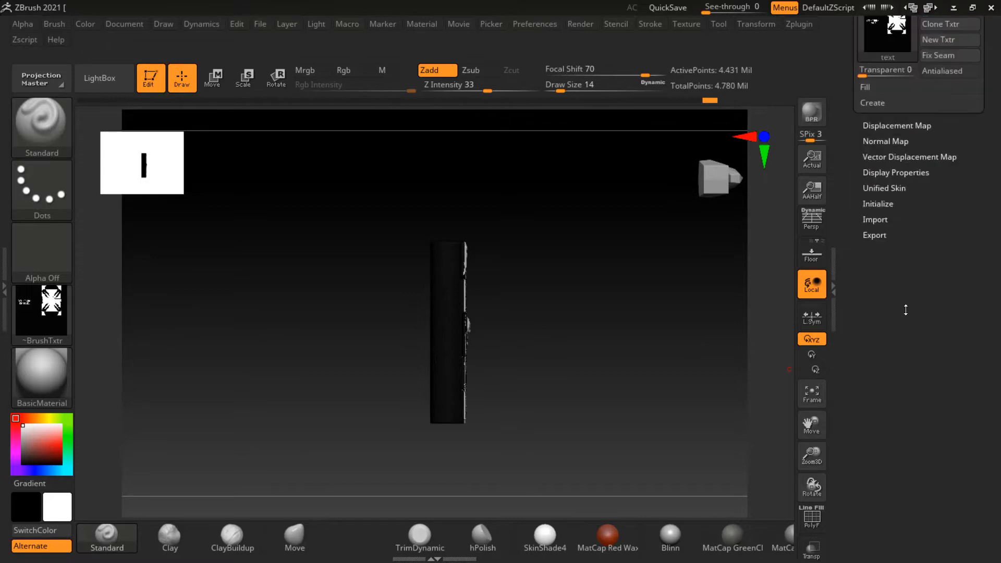
scroll(906, 309, "up", 3)
left_click(895, 187)
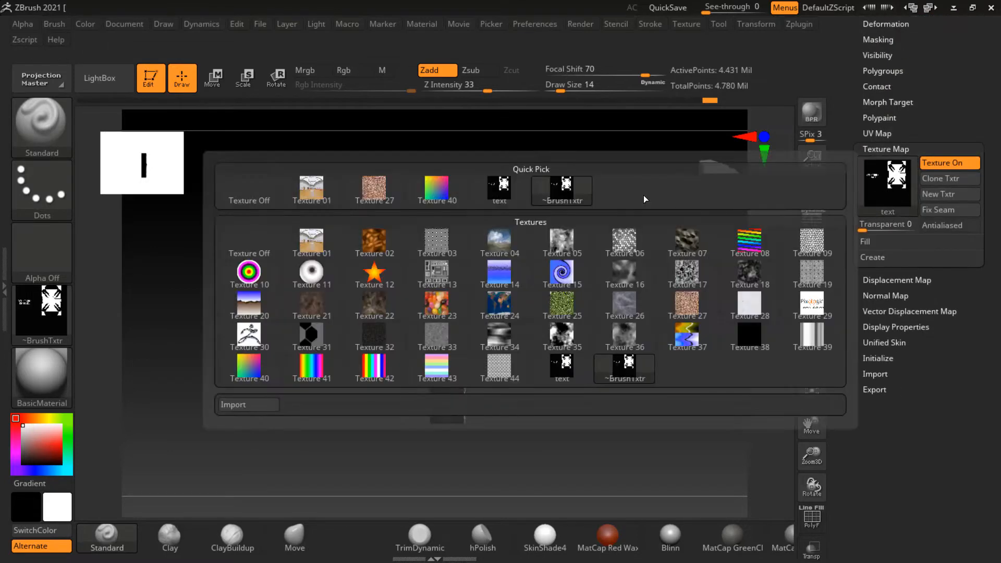
left_click(233, 201)
left_click_drag(387, 233, 639, 313)
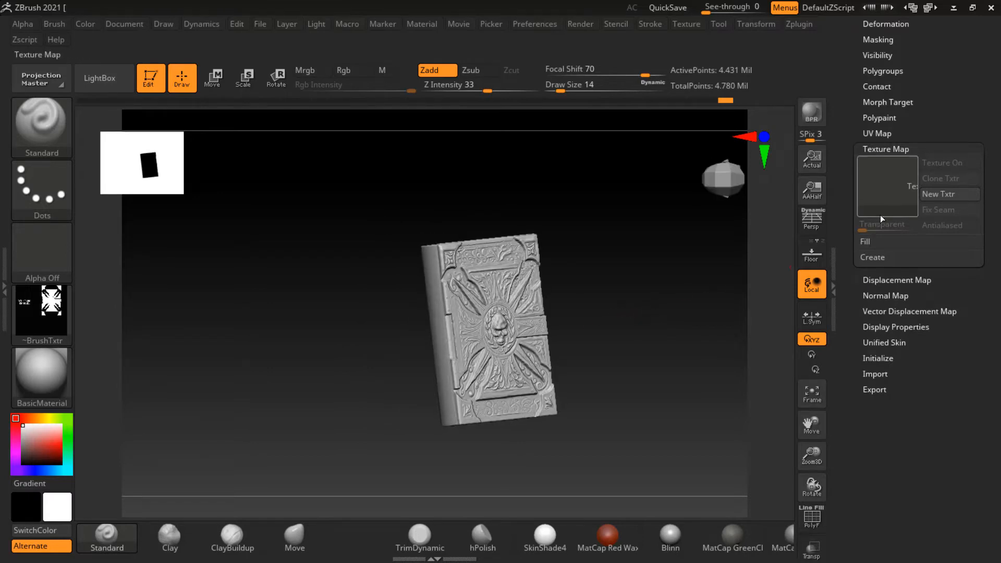
Step: Assign the ~BrushTxtr texture as the book's texture map and turn to the back cover lettering
left_click(885, 200)
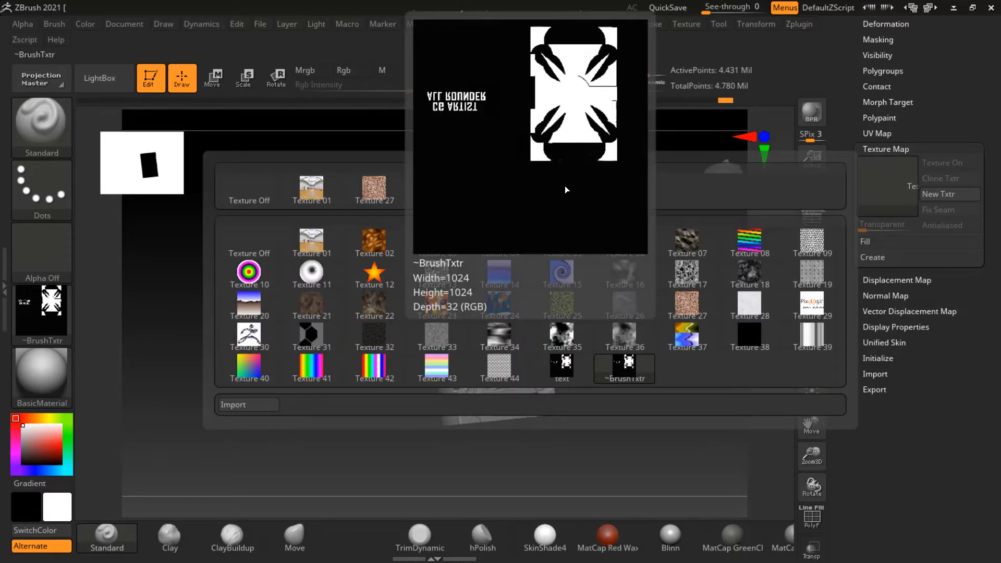
left_click(567, 195)
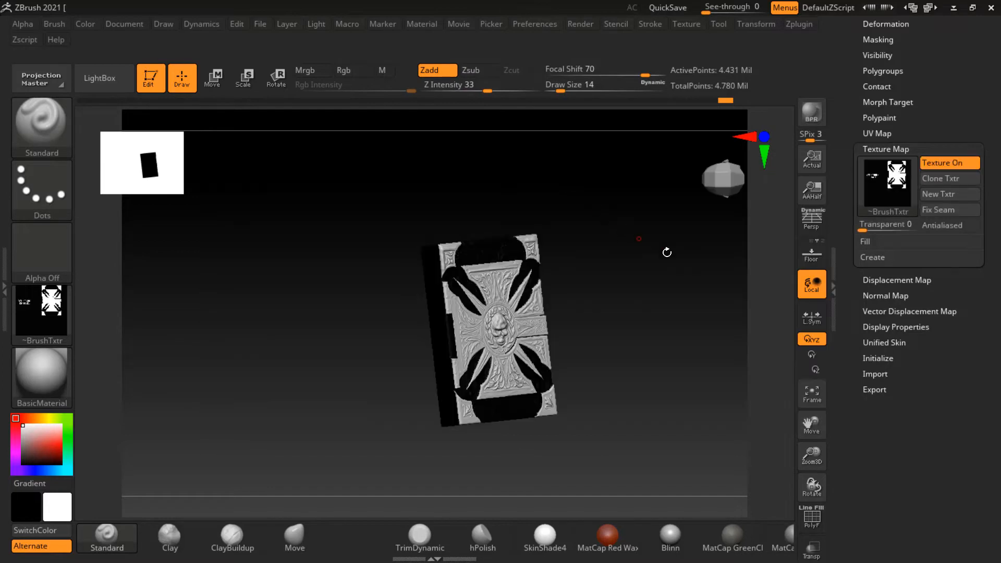
left_click_drag(632, 360, 692, 368)
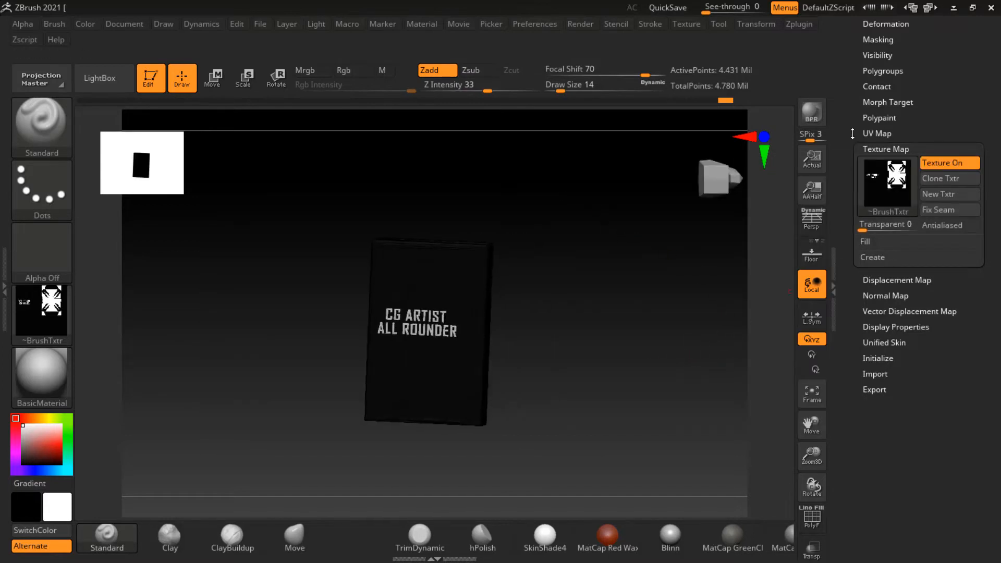
Step: Mask the book by the texture's intensity using Mask By Intensity
left_click_drag(854, 133, 858, 152)
left_click_drag(868, 112, 869, 143)
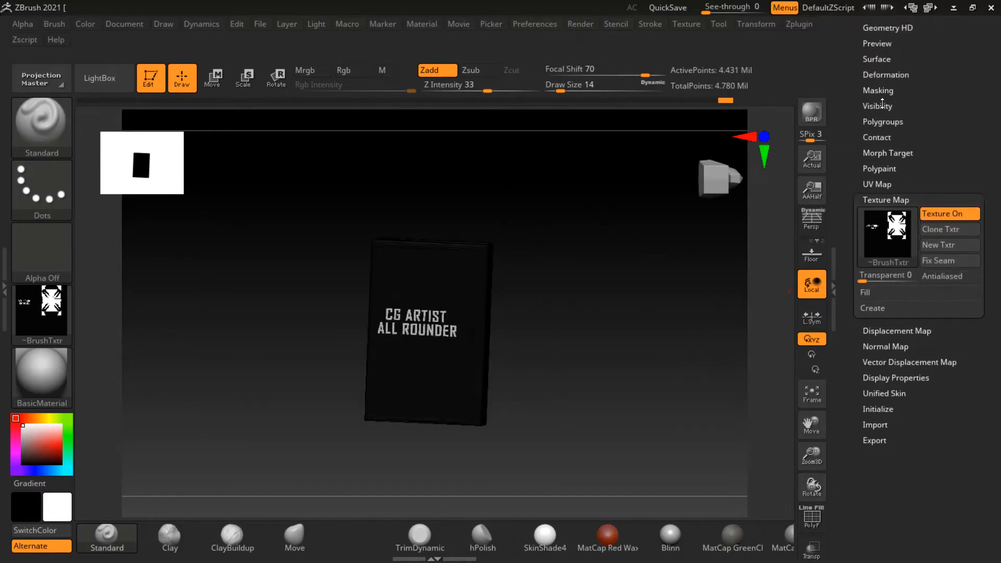
left_click(882, 90)
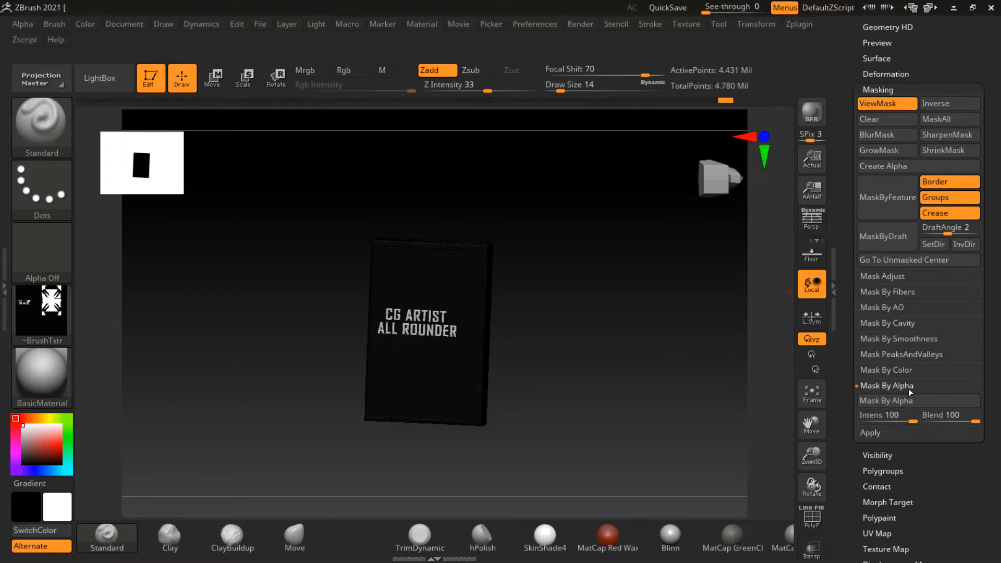
left_click(900, 371)
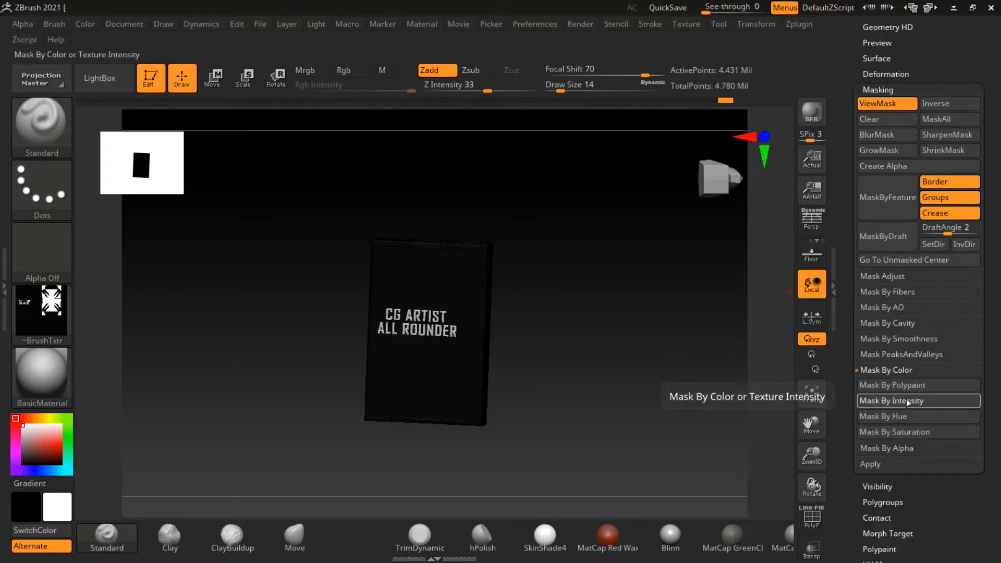
left_click(886, 91)
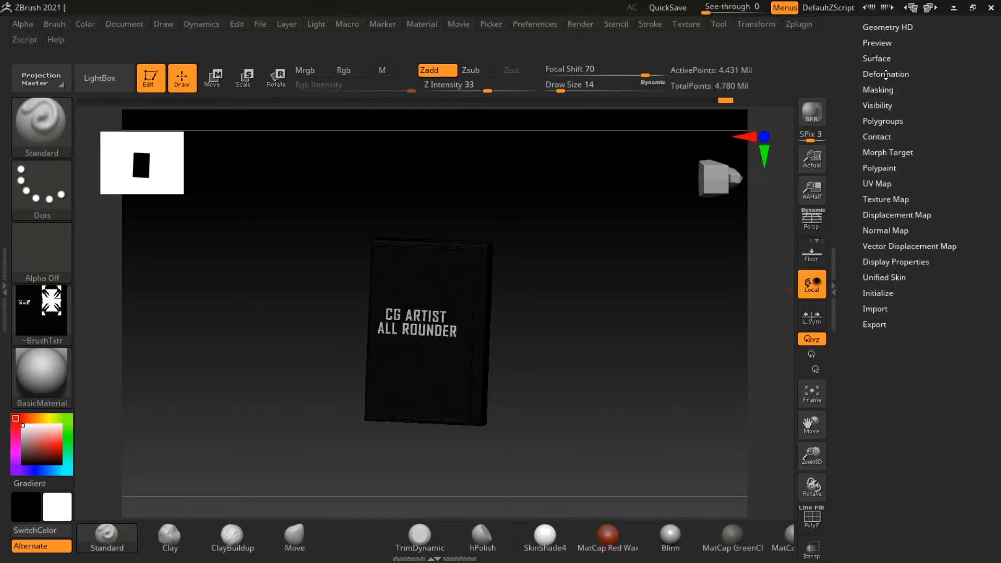
Step: Remove the texture map from the masked book by setting it to Texture Off
scroll(866, 83, "up", 2)
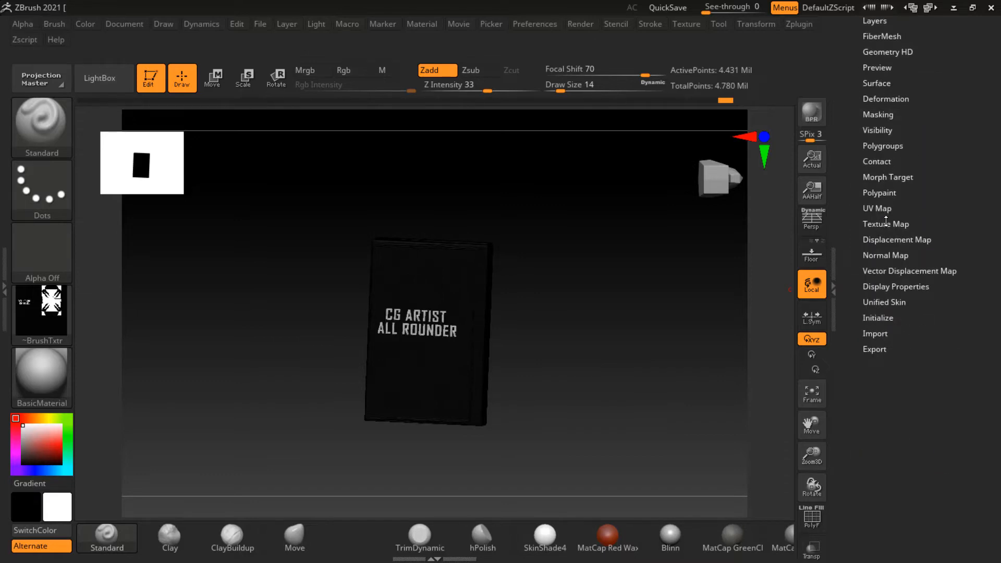
left_click(886, 223)
left_click(888, 259)
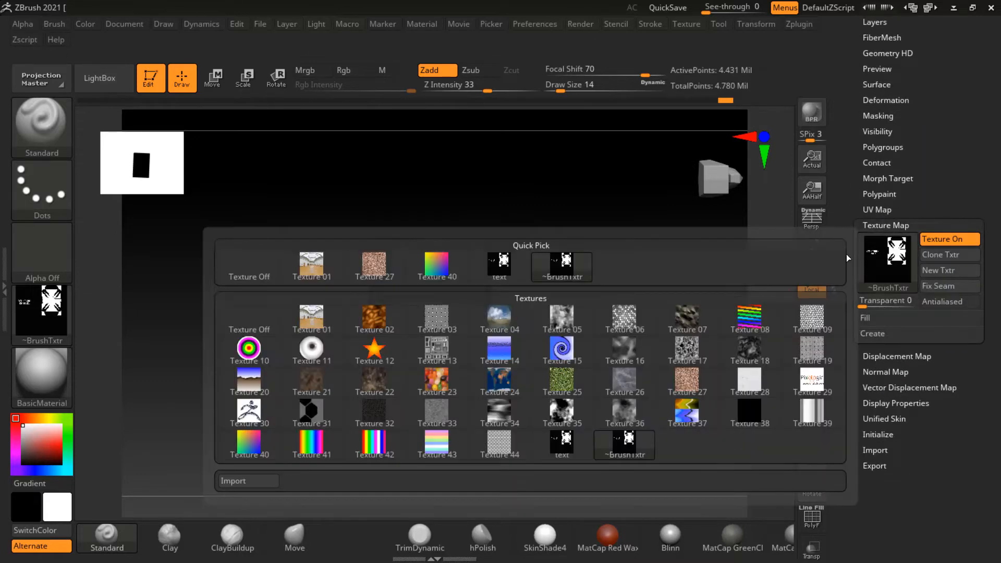
left_click(251, 271)
Step: From a side view, add a rectangular mask over the ornamented front cover, leaving the back cover outside it
left_click_drag(633, 286, 612, 287)
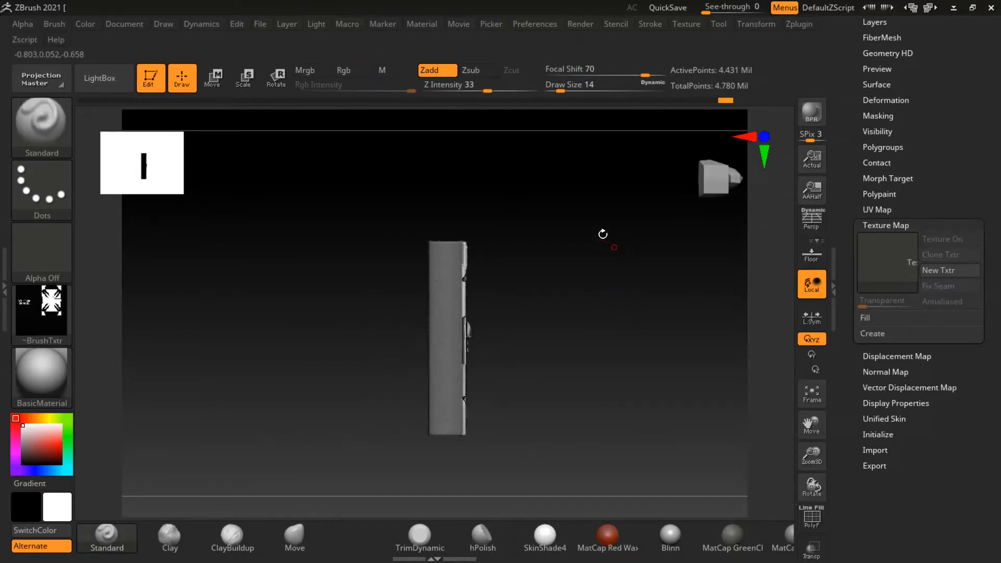
left_click_drag(598, 178, 442, 484, "ctrl")
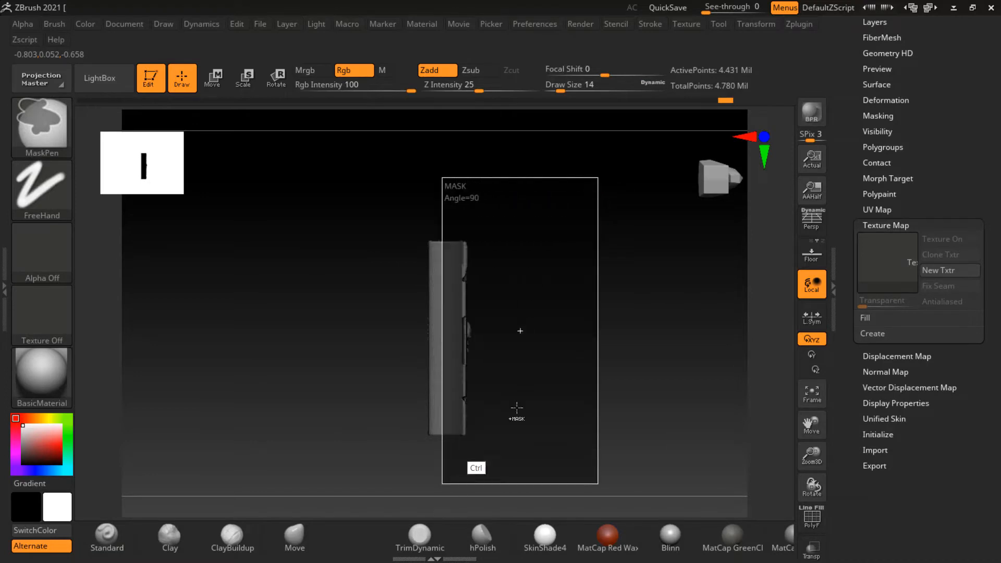
left_click_drag(614, 350, 785, 346)
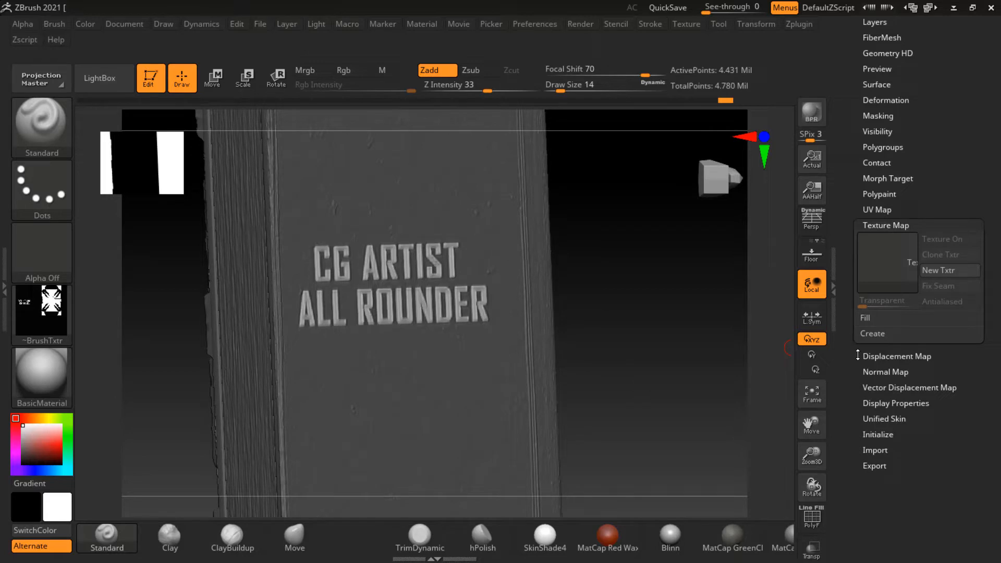
Step: Inflate the unmasked CG ARTIST ALL ROUNDER lettering on the back cover with the Inflate deformation
scroll(866, 357, "down", 2)
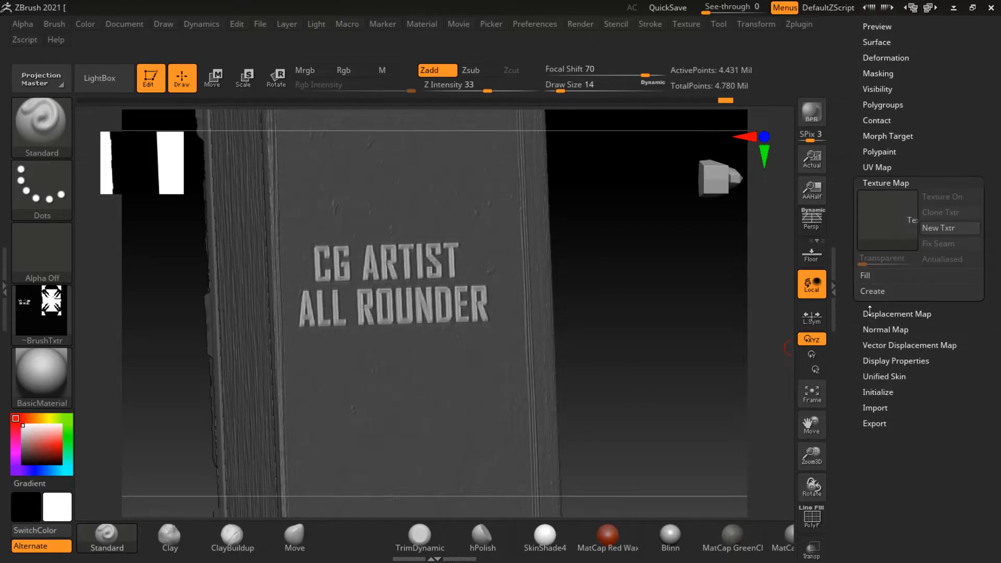
left_click(887, 64)
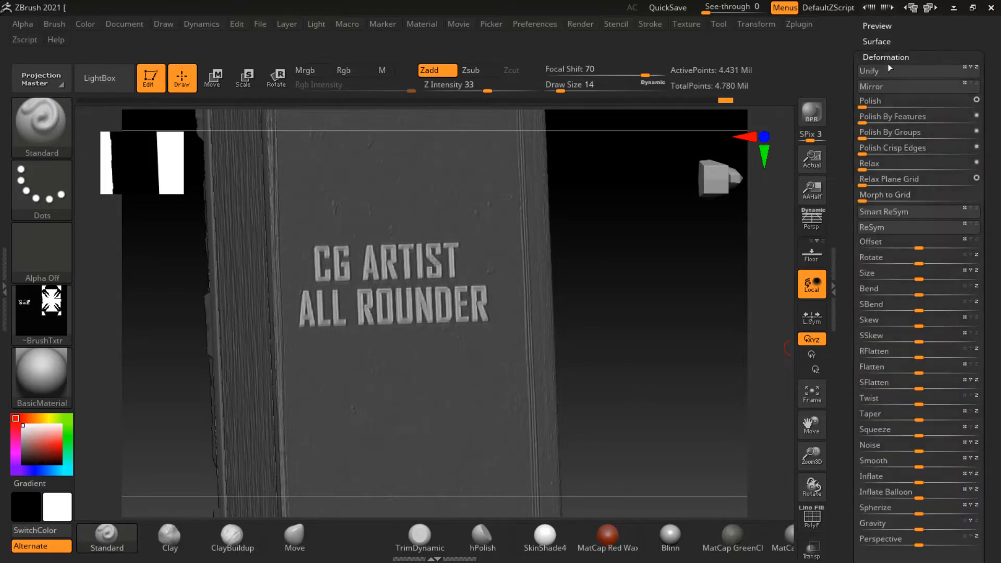
scroll(841, 431, "down", 10)
left_click_drag(841, 431, 841, 458)
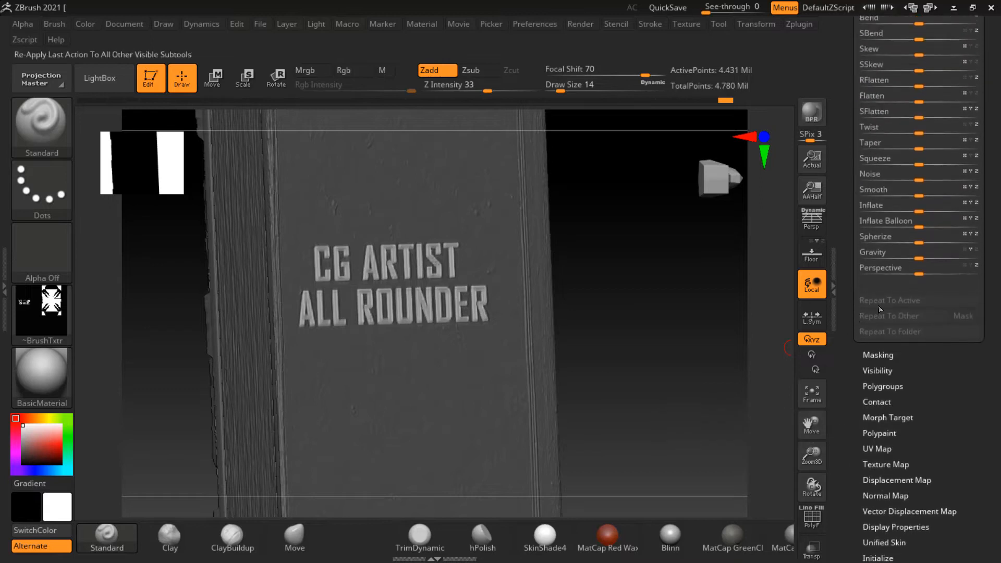
left_click_drag(919, 211, 921, 211)
left_click_drag(688, 312, 752, 303)
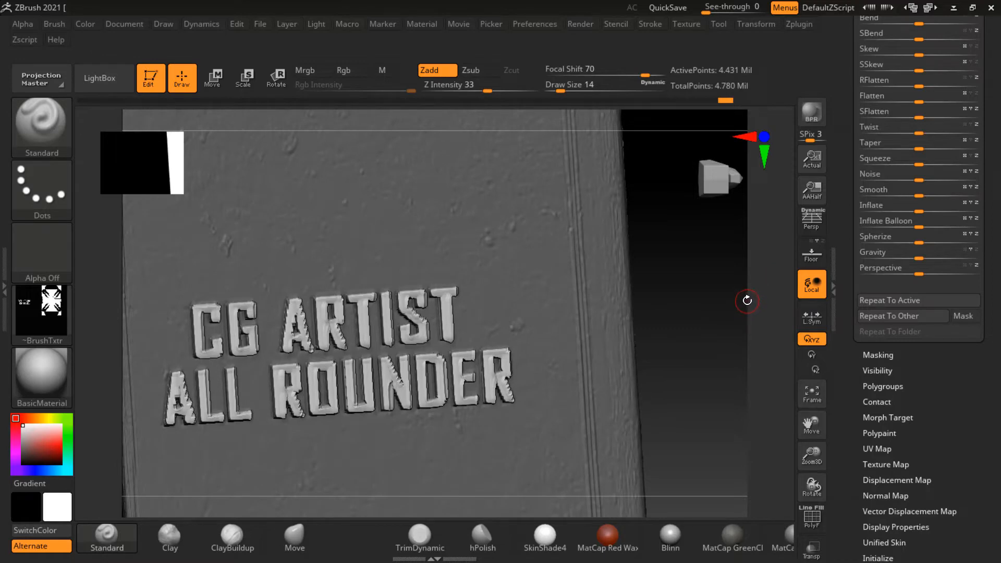
mouse_move(740, 301)
left_mouse_down()
mouse_move(718, 311)
mouse_move(749, 290)
left_mouse_up()
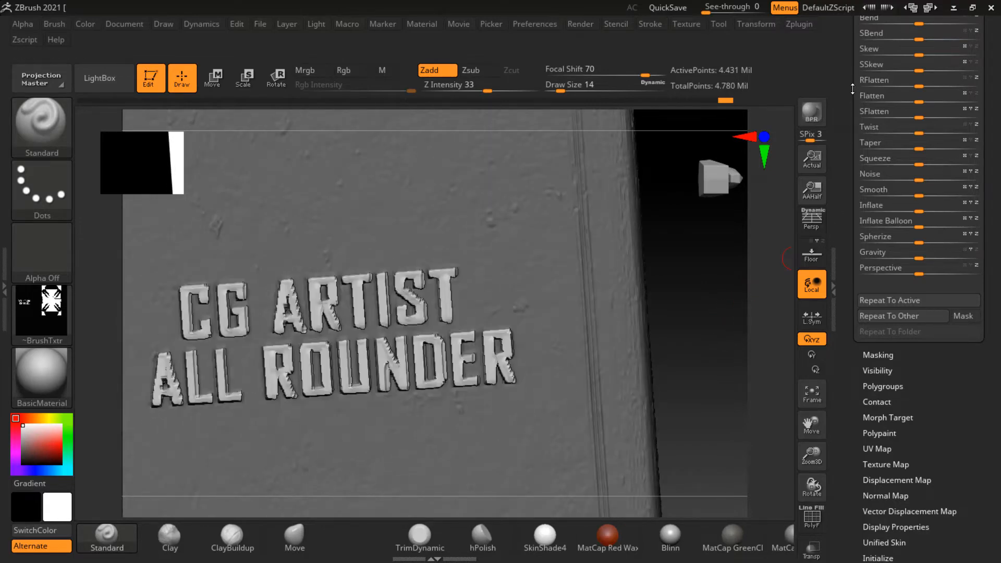
scroll(872, 203, "up", 10)
left_click(887, 219)
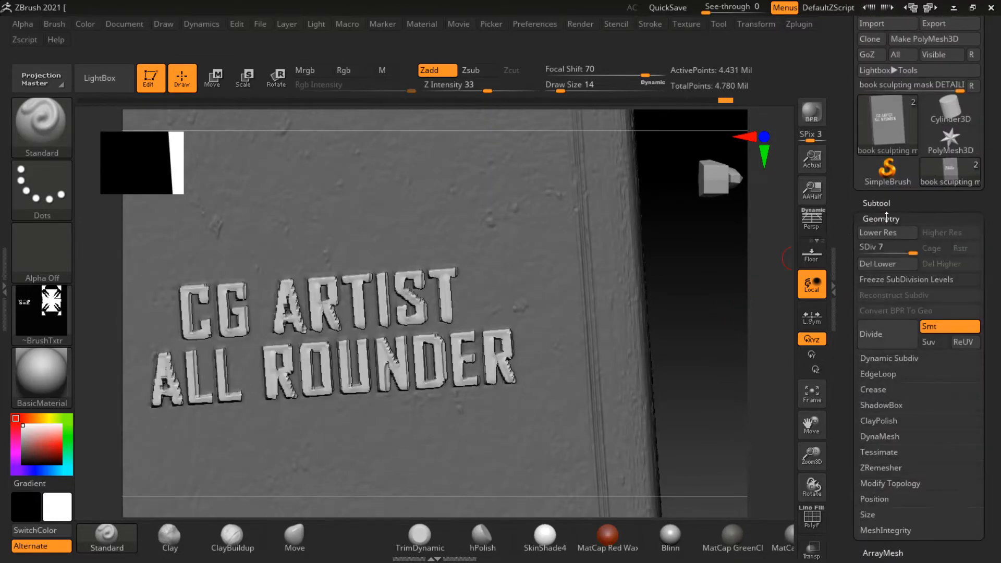
left_click(877, 218)
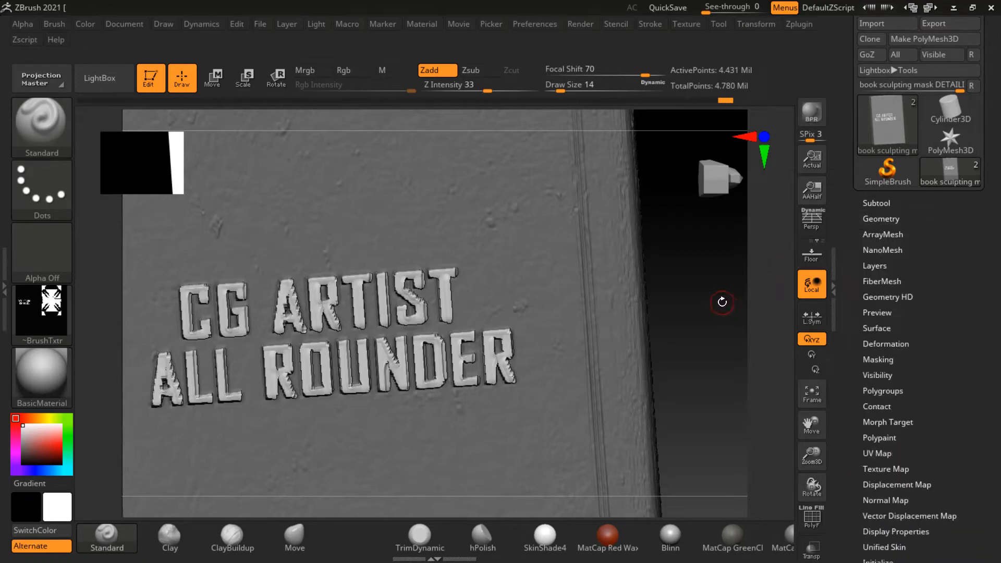
Step: Undo the last Inflate deformation of the CG ARTIST ALL ROUNDER lettering
key("ctrl")
key("ctrl")
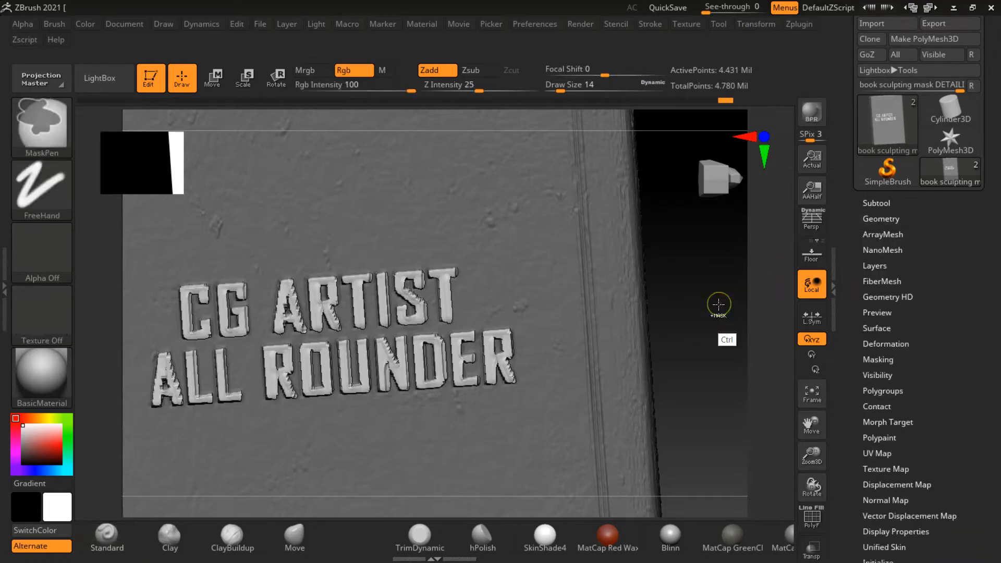
key("ctrl+z")
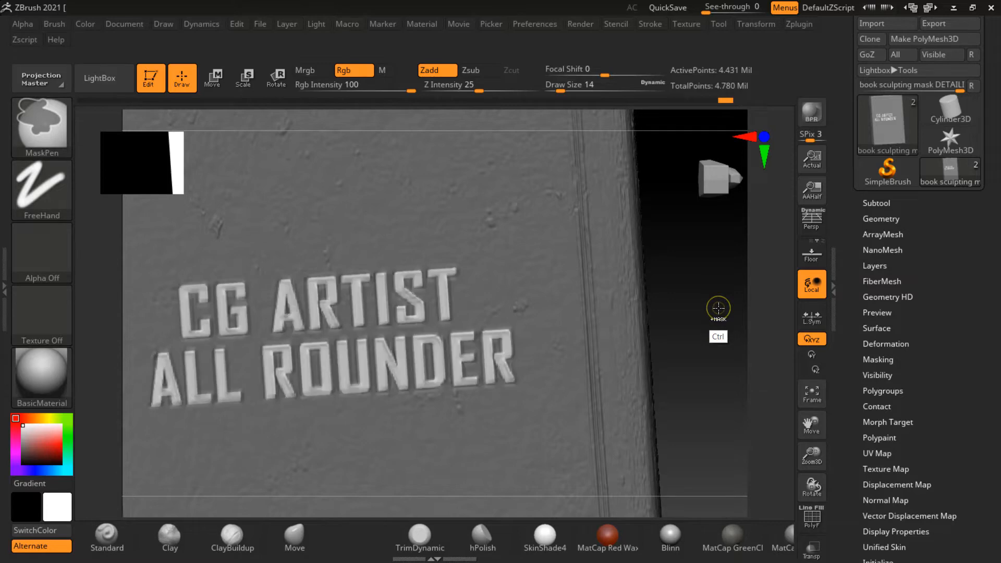
mouse_move(718, 309)
left_mouse_down()
mouse_move(743, 303)
mouse_move(719, 309)
left_mouse_up()
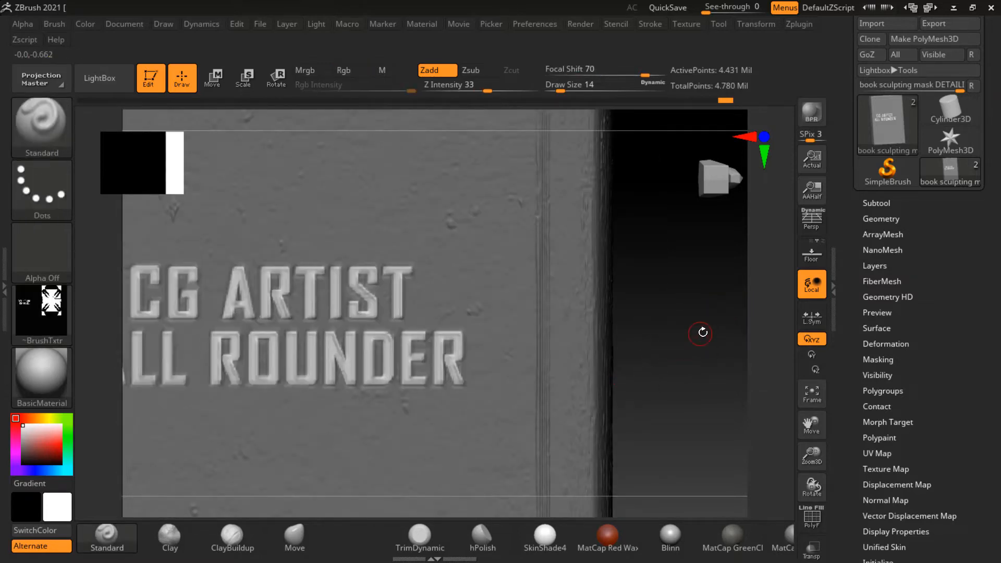
Step: Clear the mask from the book and subdivide its geometry by one more level
scroll(846, 374, "down", 5)
scroll(845, 374, "down", 2)
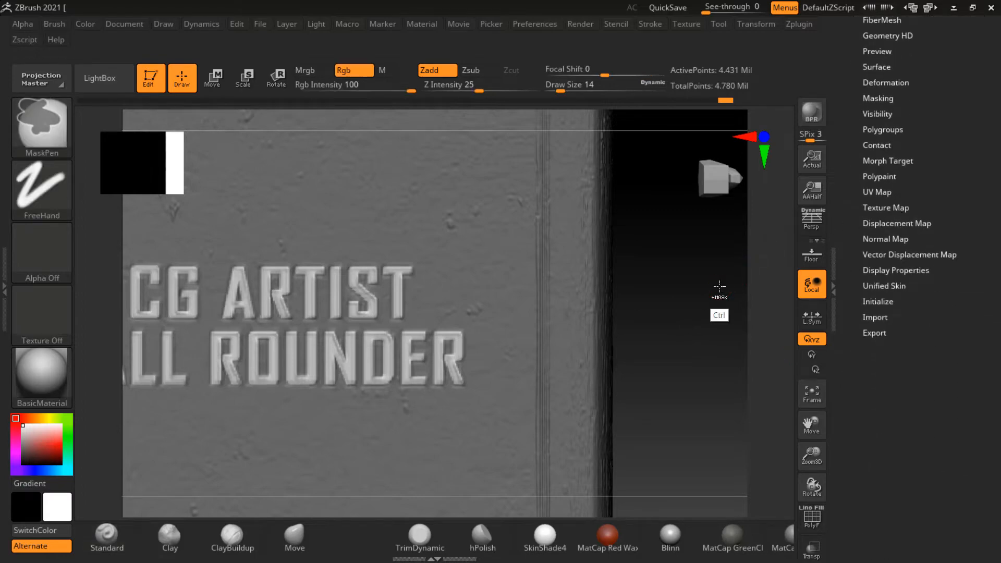
left_click(731, 274, "ctrl")
key("ctrl")
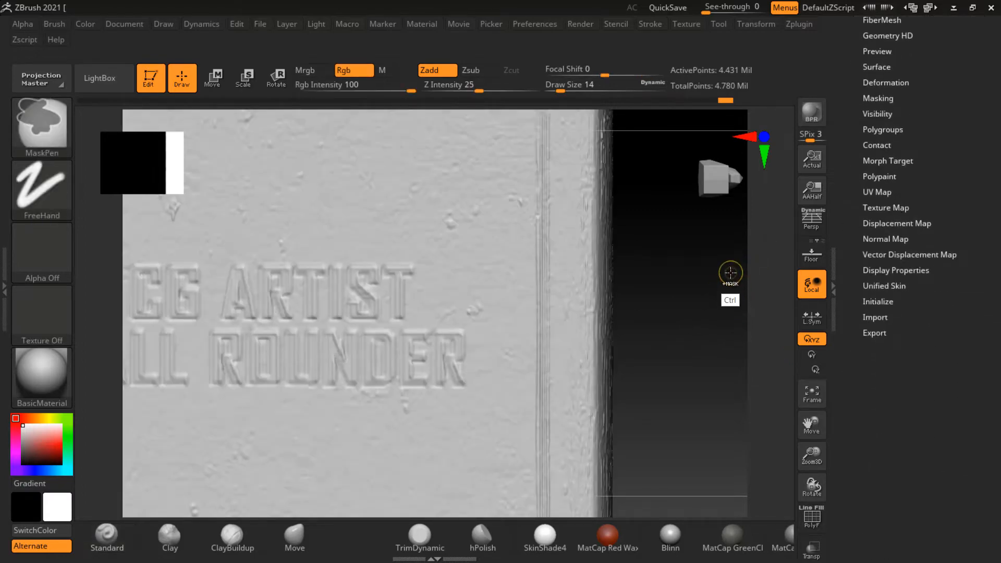
key("ctrl+d")
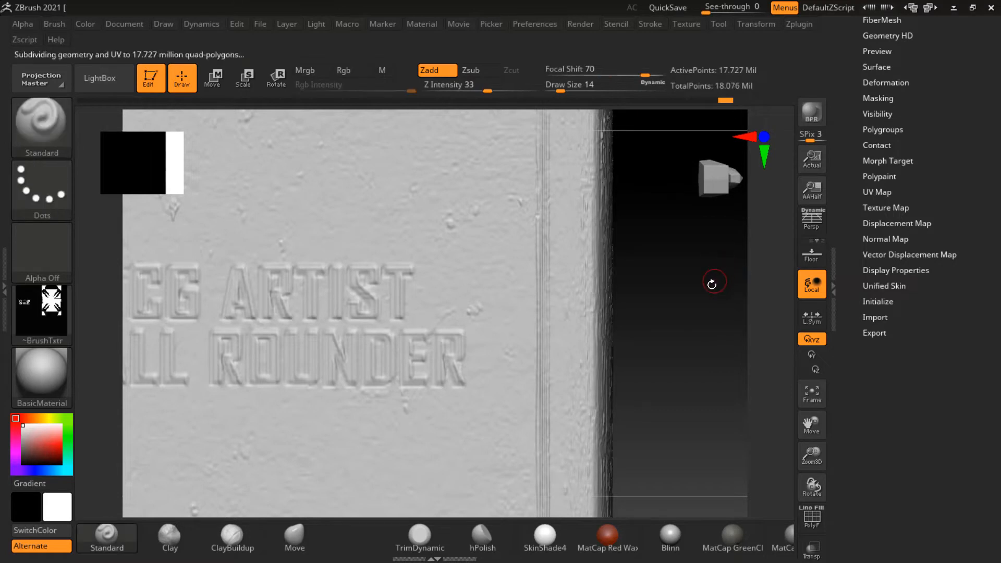
Step: Apply the cover artwork texture map to the book again and mask the book with Mask By Intensity
left_click(893, 210)
left_click(886, 242)
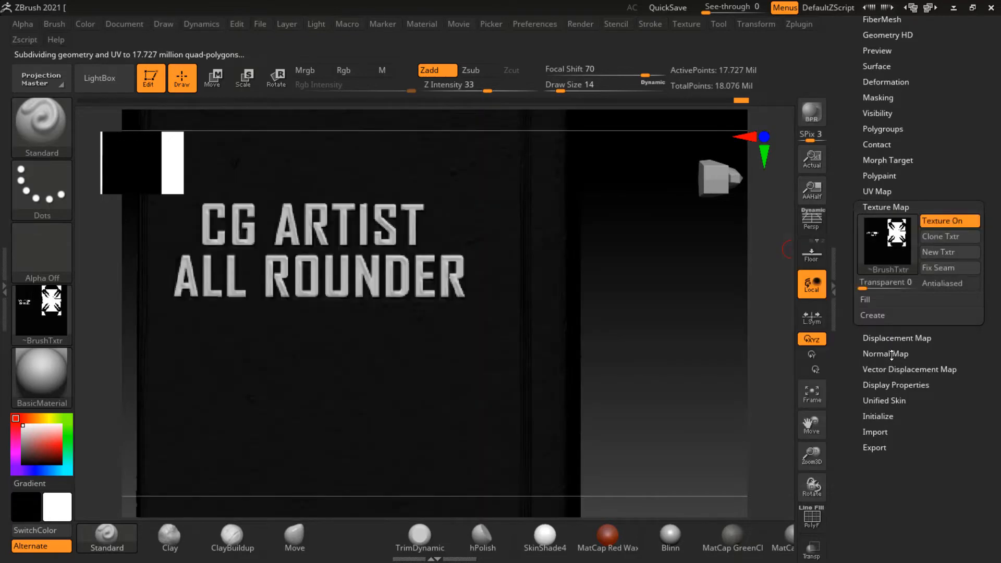
left_click(879, 97)
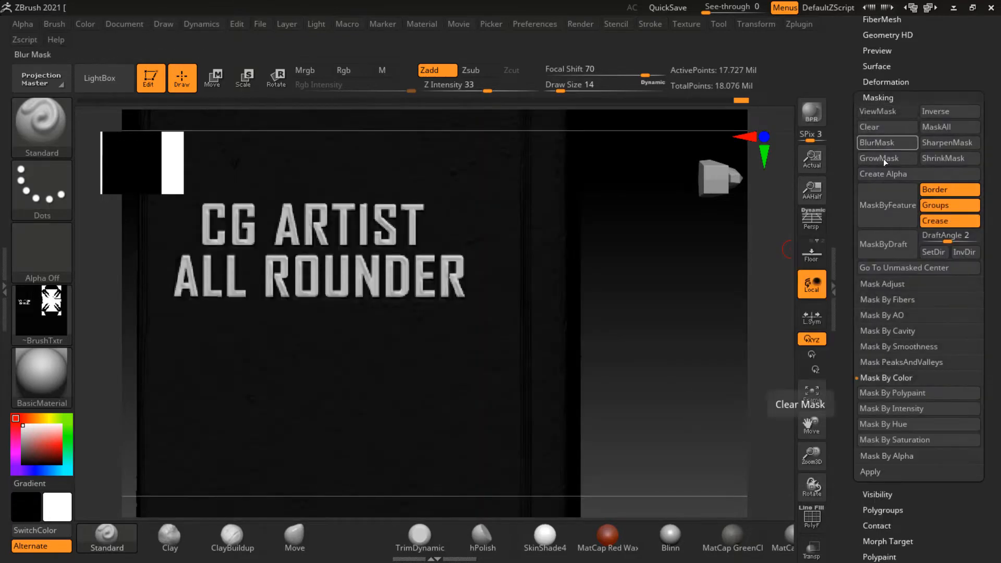
left_click(912, 409)
left_click(925, 97)
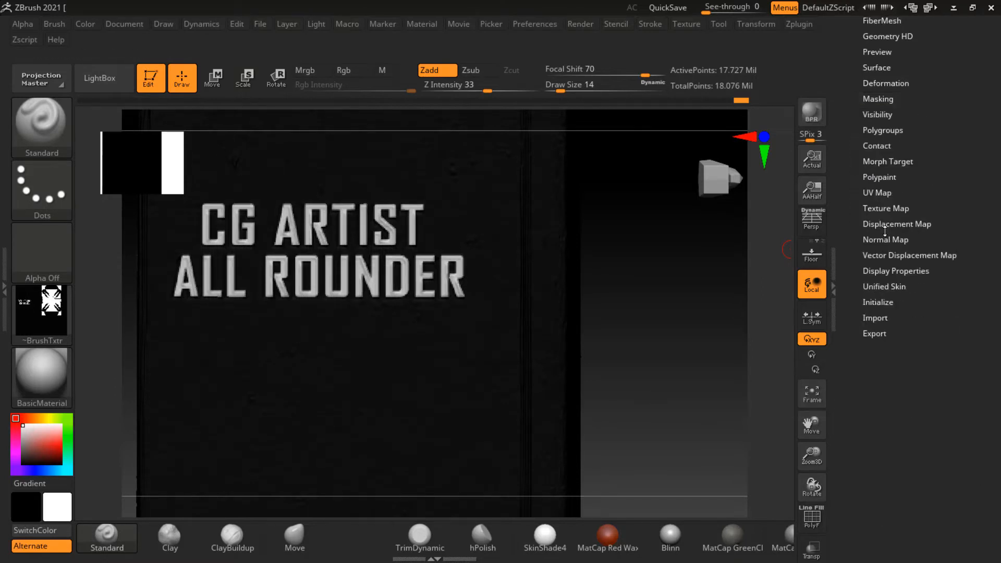
Step: Remove the texture map from the newly masked, subdivided book by setting it to Texture Off
left_click(889, 208)
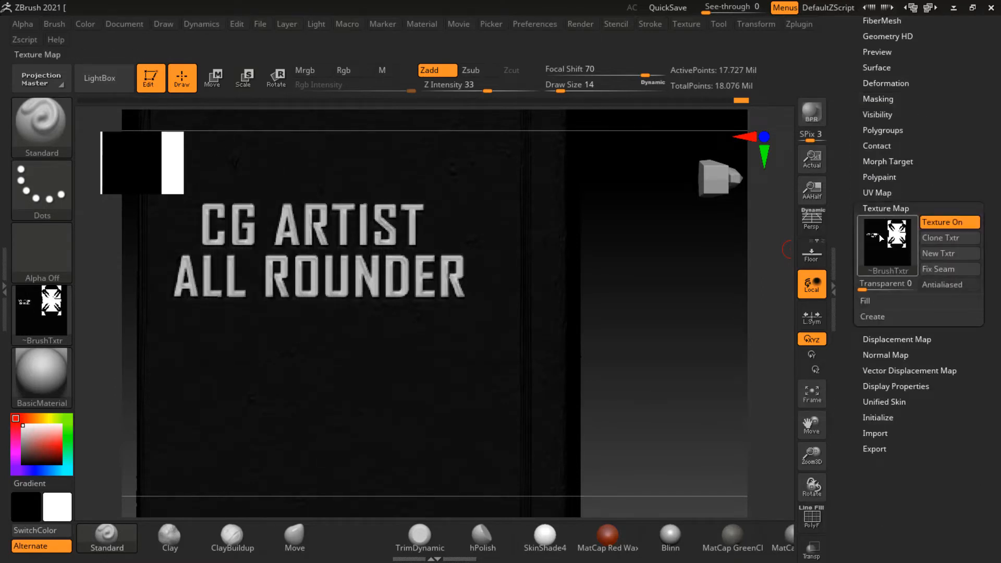
left_click(882, 245)
left_click(247, 254)
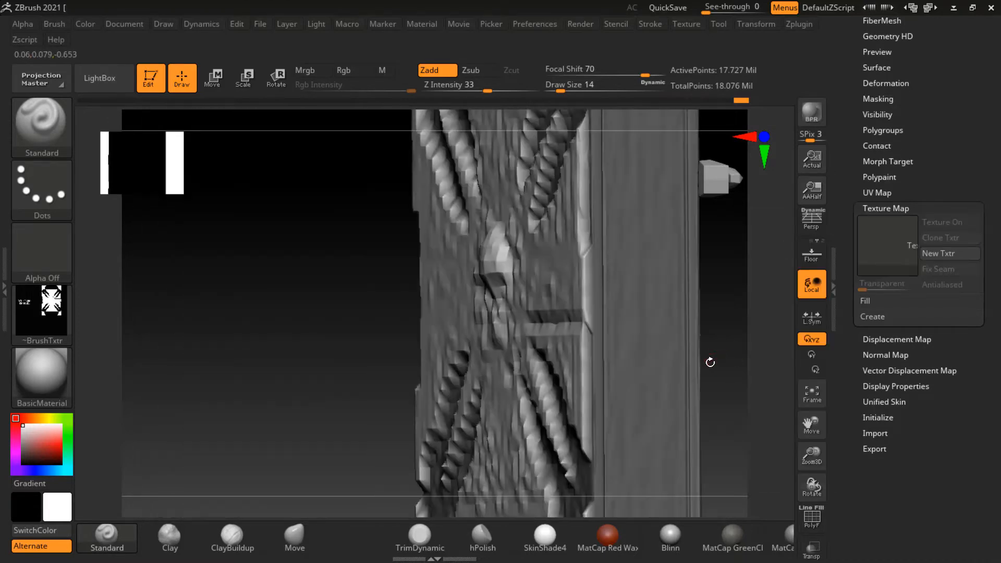
Step: Mask the ornamented front cover with a rectangle from the side, keeping only the back cover lettering unmasked
mouse_move(710, 362)
left_mouse_down()
mouse_move(650, 261)
mouse_move(608, 376)
left_mouse_up()
key("ctrl")
left_click_drag(394, 125, 478, 417, "ctrl")
mouse_move(626, 339)
left_mouse_down("ctrl")
mouse_move(706, 343)
mouse_move(641, 310)
mouse_move(680, 318)
mouse_move(653, 315)
mouse_move(607, 343)
left_mouse_up("ctrl")
left_click(684, 312, "ctrl")
mouse_move(688, 346)
left_mouse_down()
mouse_move(607, 336)
mouse_move(664, 354)
mouse_move(678, 343)
left_mouse_up()
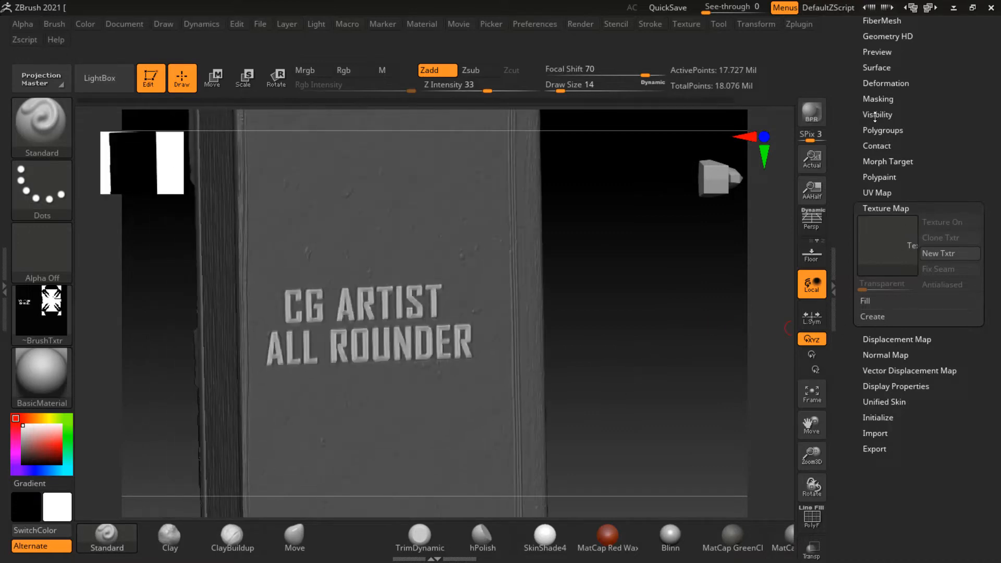
Step: Raise the unmasked CG ARTIST ALL ROUNDER lettering with the Inflate deformation on the subdivided book
left_click(888, 83)
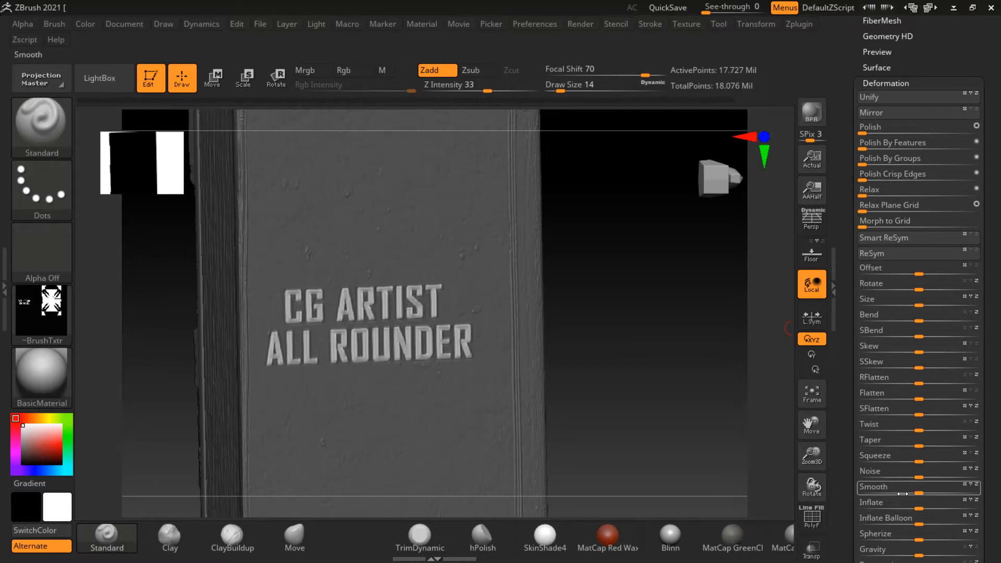
left_click_drag(917, 507, 927, 508)
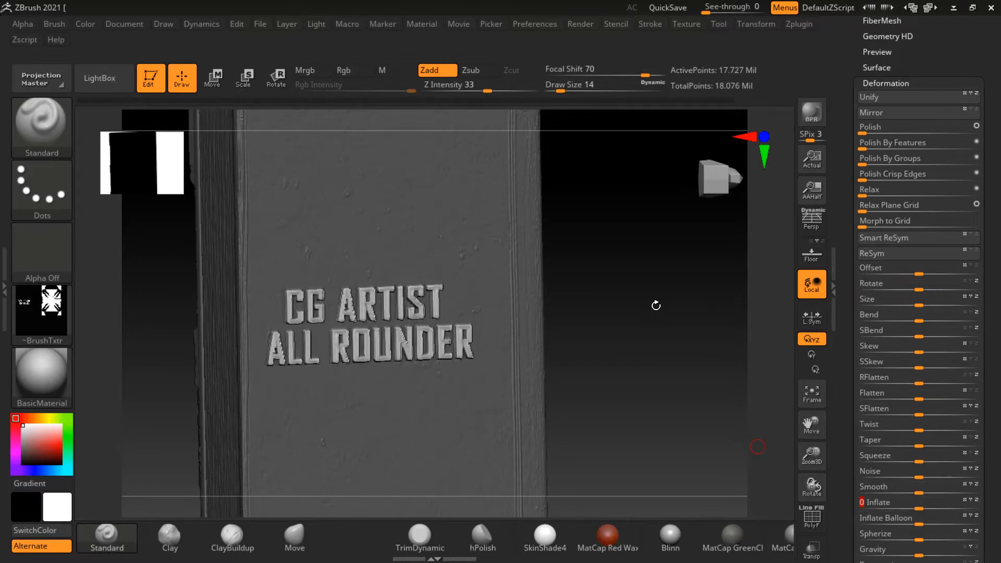
left_click_drag(655, 304, 700, 311)
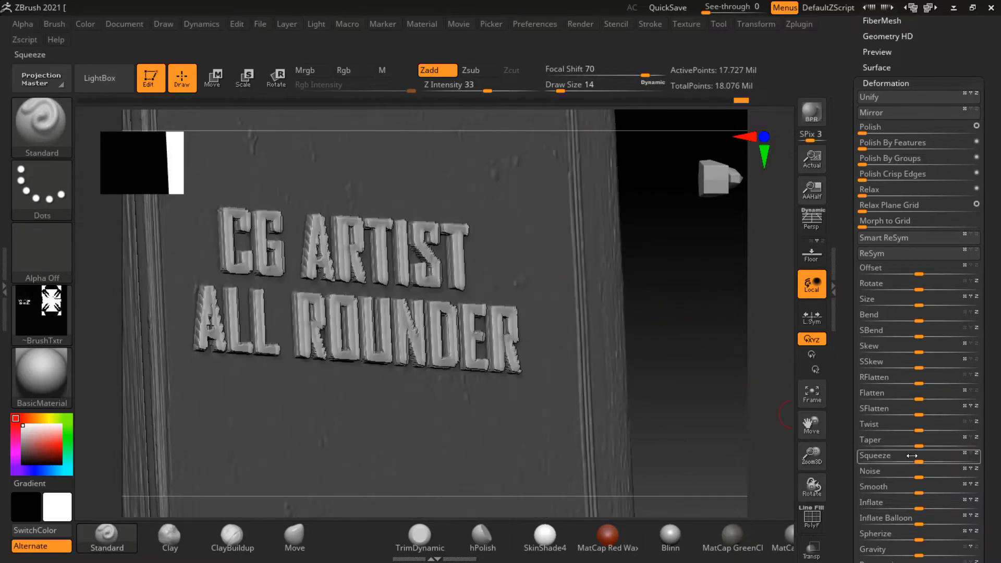
left_click_drag(699, 412, 696, 365)
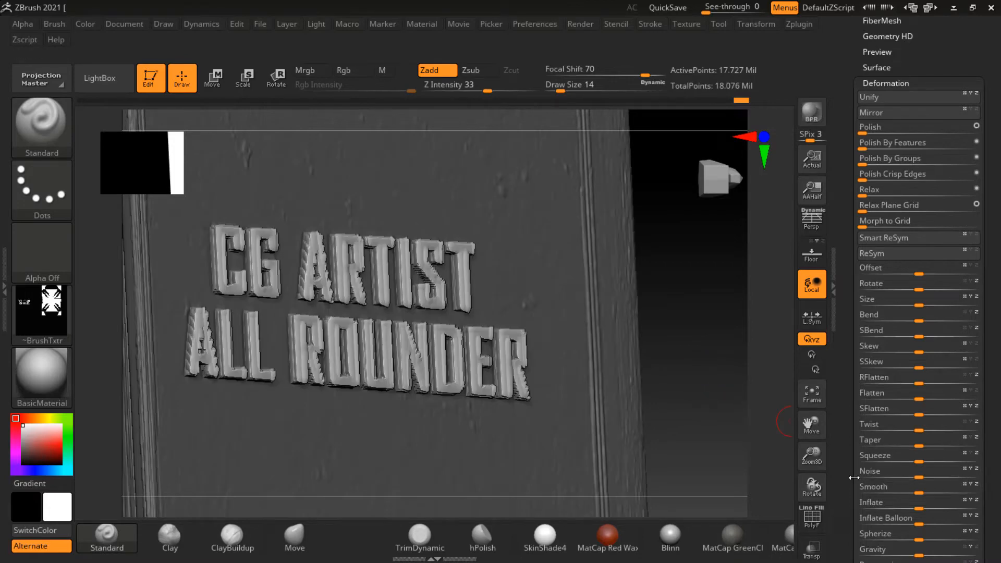
Step: Undo the rounded ballooning of the lettering, going back to its flat-faced inflated shape
scroll(889, 418, "down", 5)
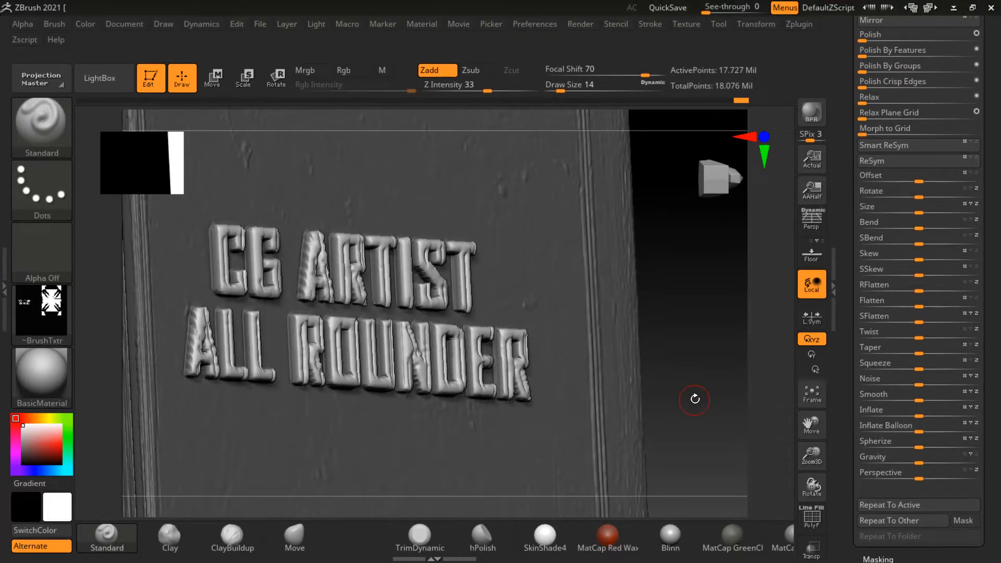
mouse_move(691, 400)
left_mouse_down("alt")
mouse_move(680, 403)
mouse_move(693, 407)
left_mouse_up("alt")
key("ctrl")
key("ctrl+z")
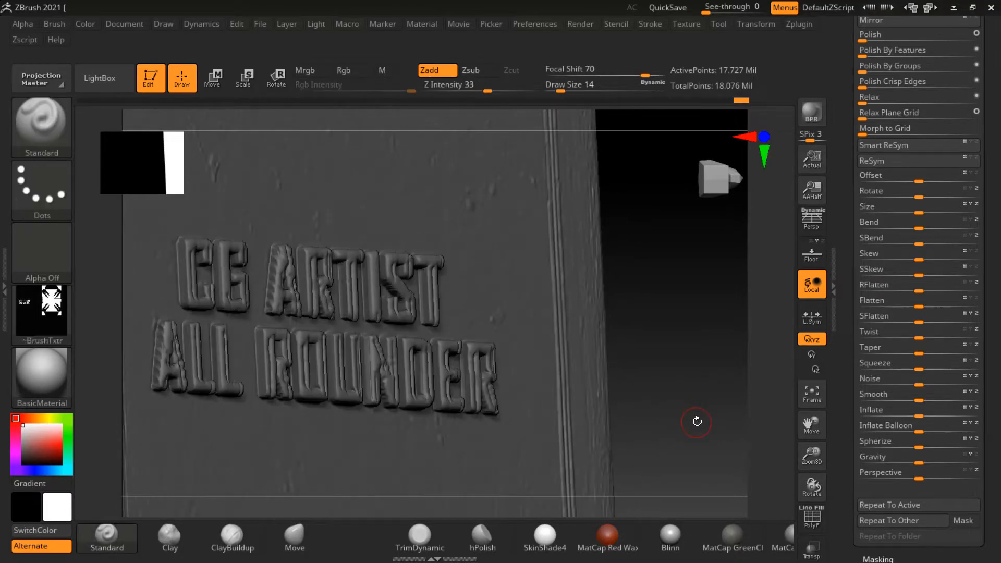
key("ctrl")
mouse_move(697, 417)
left_mouse_down("alt")
mouse_move(695, 390)
mouse_move(655, 385)
mouse_move(728, 376)
mouse_move(711, 393)
mouse_move(714, 363)
mouse_move(735, 386)
left_mouse_up("alt")
key("ctrl")
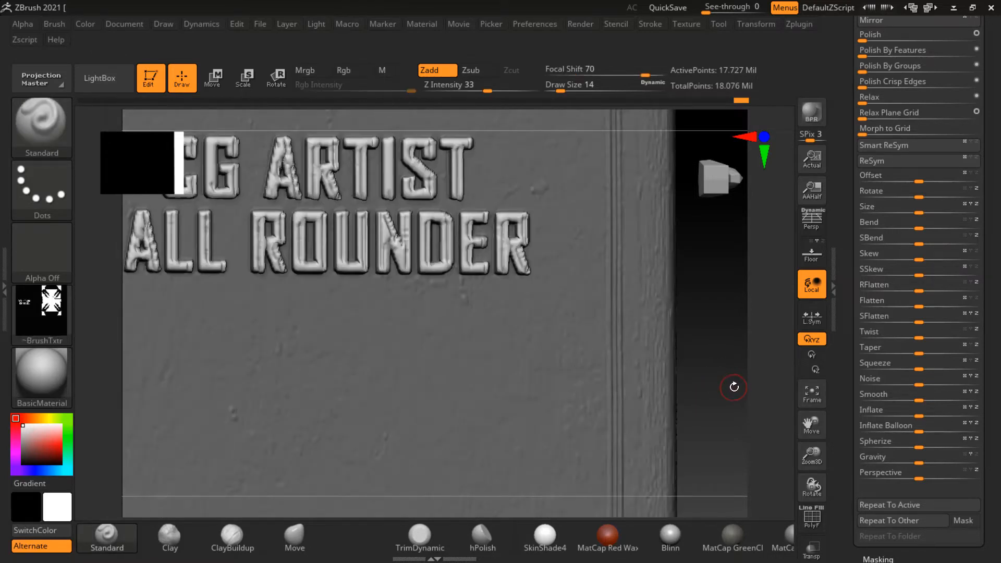
mouse_move(742, 410)
left_mouse_down()
mouse_move(731, 411)
mouse_move(716, 370)
left_mouse_up()
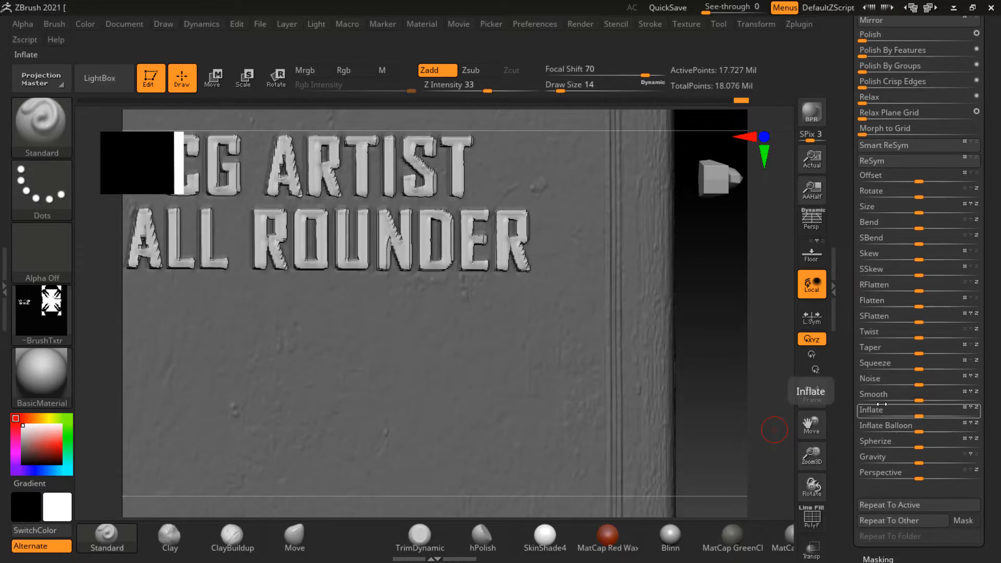
Step: Round the raised lettering with an Inflate Balloon deformation of 1 and frame the whole book
left_click(872, 427)
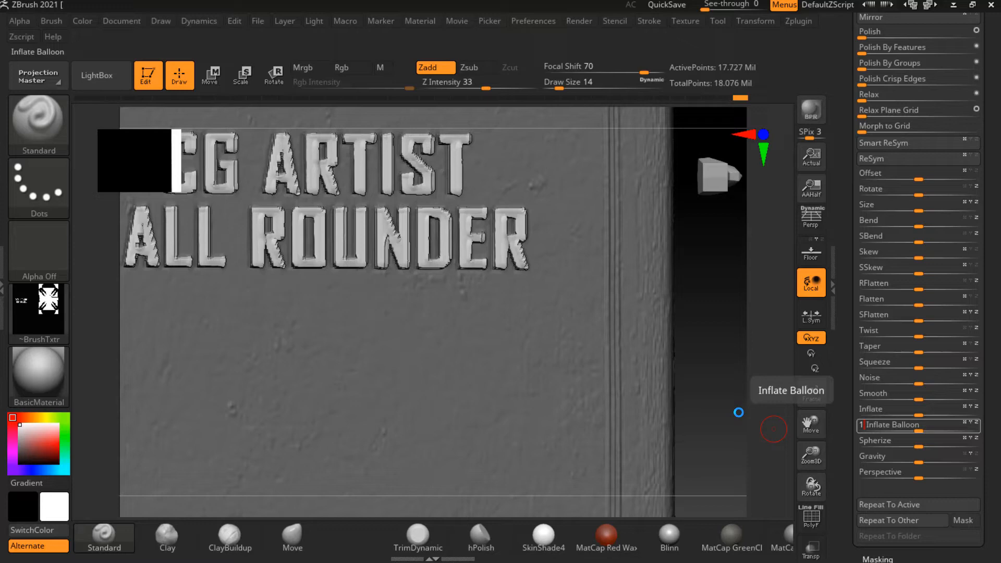
key("Return")
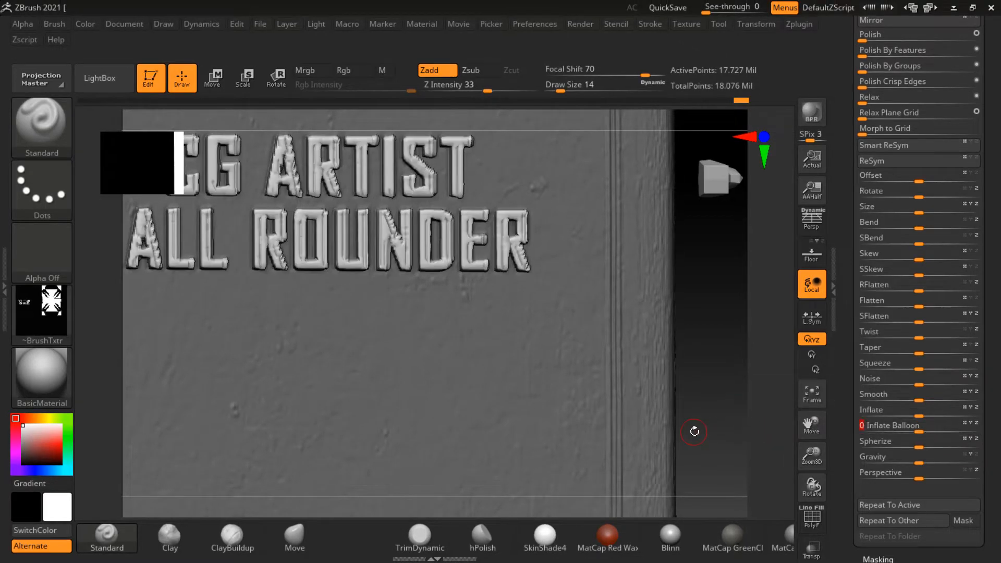
mouse_move(701, 411)
left_mouse_down()
mouse_move(686, 385)
mouse_move(704, 420)
left_mouse_up()
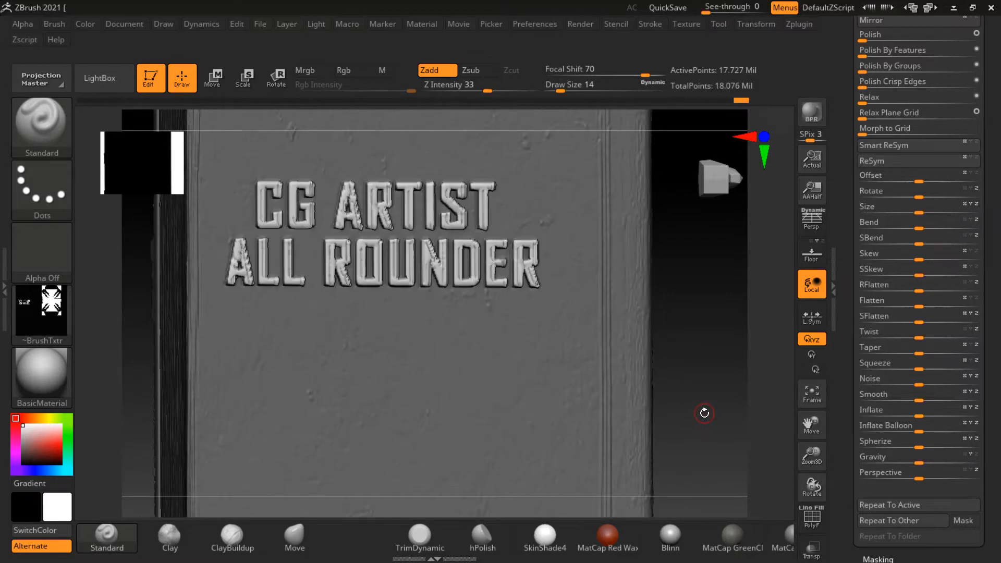
mouse_move(673, 448)
left_mouse_down()
mouse_move(720, 397)
mouse_move(722, 429)
mouse_move(737, 427)
mouse_move(741, 293)
left_mouse_up()
key("f")
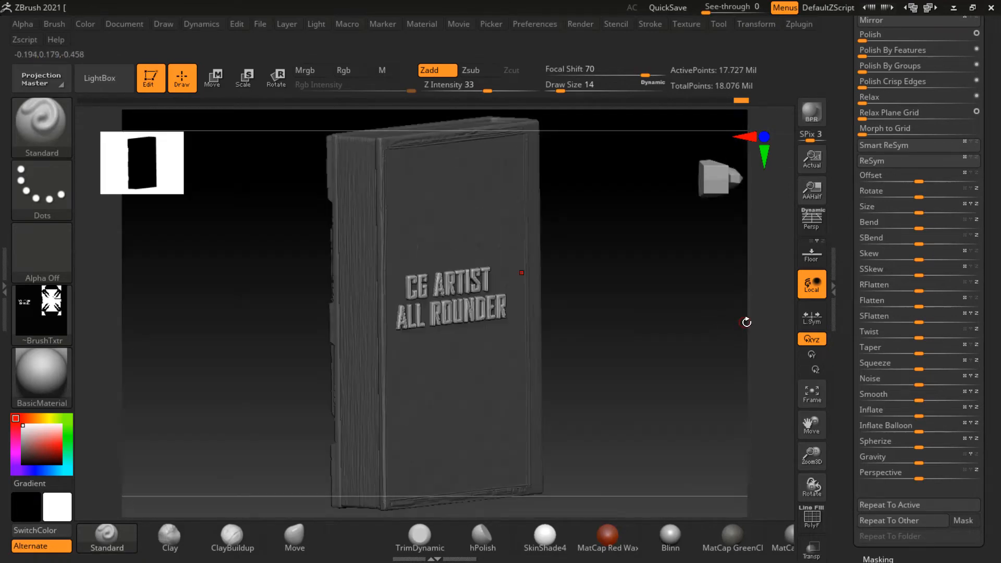
Step: Try to isolate the back cover area around the lettering with rectangular selections from the back and side
mouse_move(665, 305)
left_mouse_down()
mouse_move(664, 292)
mouse_move(627, 284)
left_mouse_up()
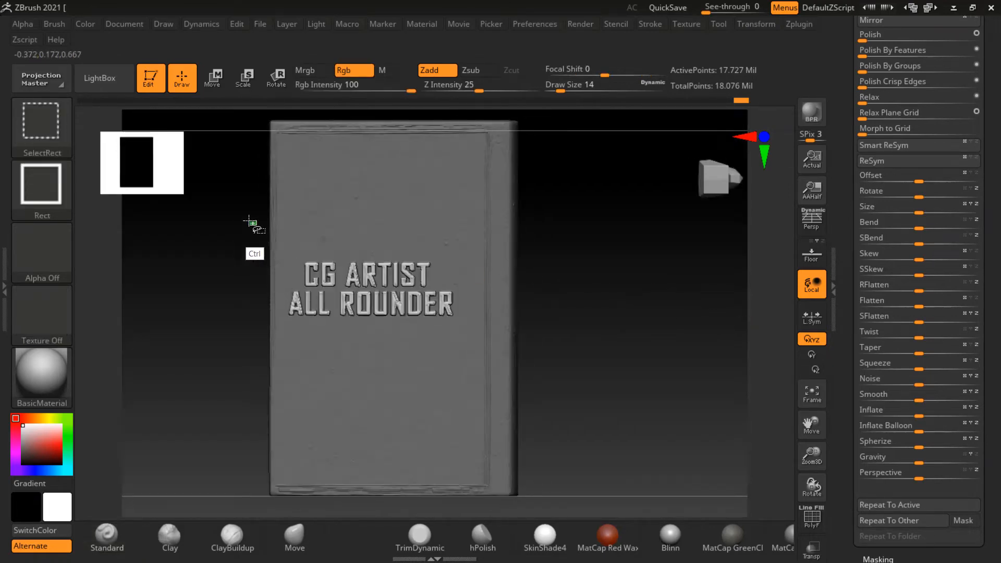
left_click_drag(249, 220, 489, 344, "ctrl+shift")
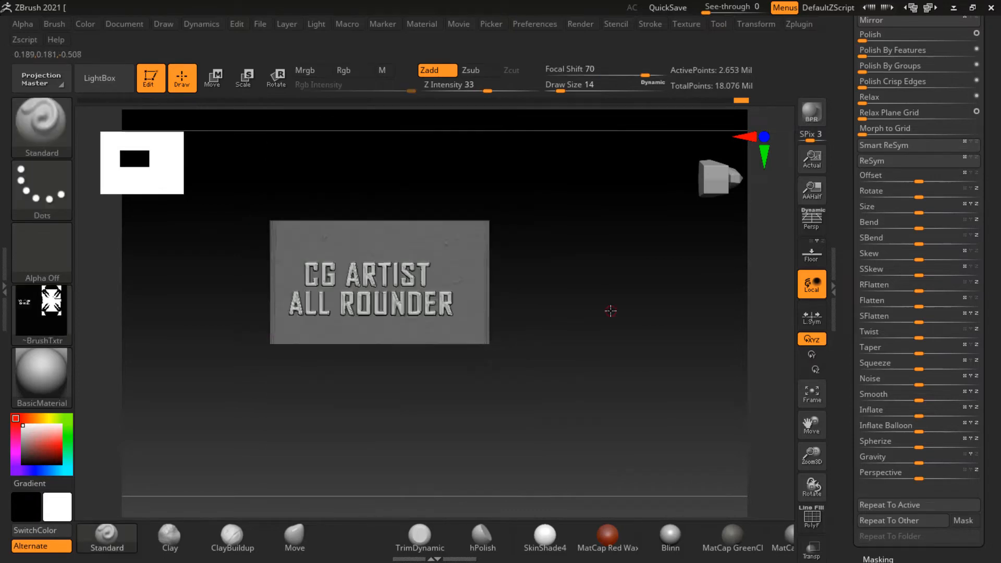
mouse_move(612, 308)
left_mouse_down()
mouse_move(654, 303)
mouse_move(656, 282)
left_mouse_up()
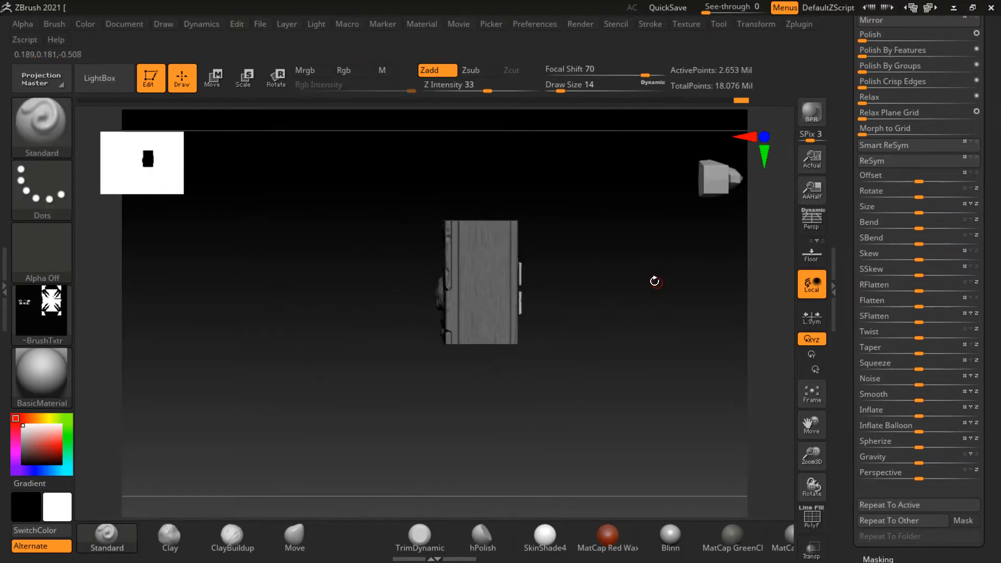
left_click_drag(579, 179, 499, 407, "ctrl+shift")
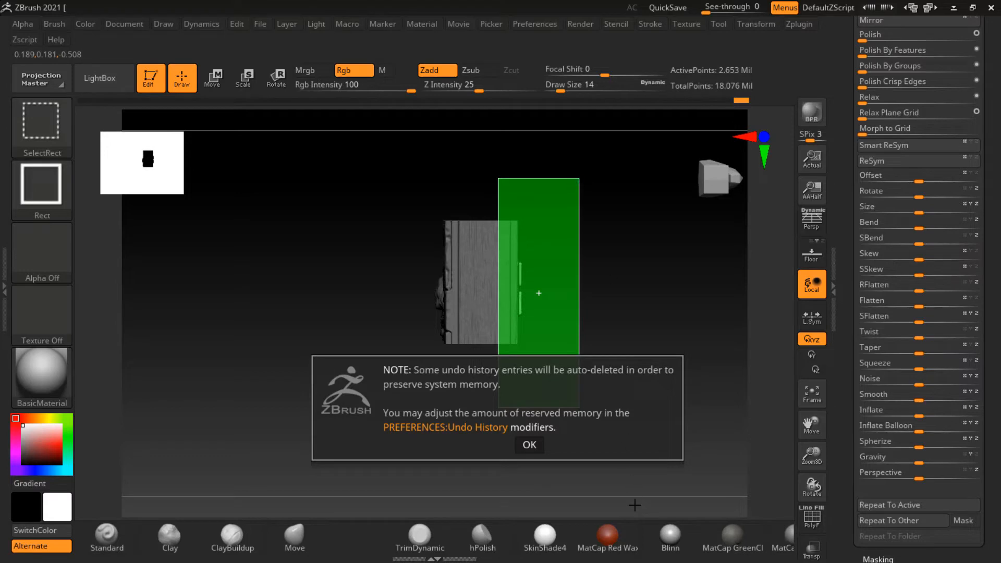
left_click_drag(632, 357, 660, 371)
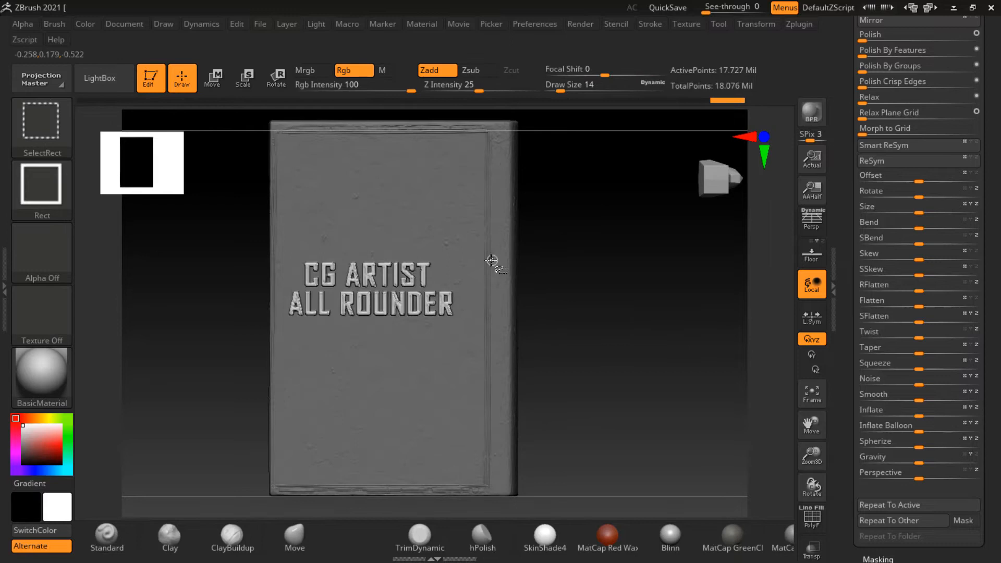
Step: Hide all of the book except a tight rectangular area around the CG ARTIST ALL ROUNDER lettering
mouse_move(476, 241)
left_mouse_down("ctrl+shift")
mouse_move(415, 313)
mouse_move(283, 339)
left_mouse_up("ctrl+shift")
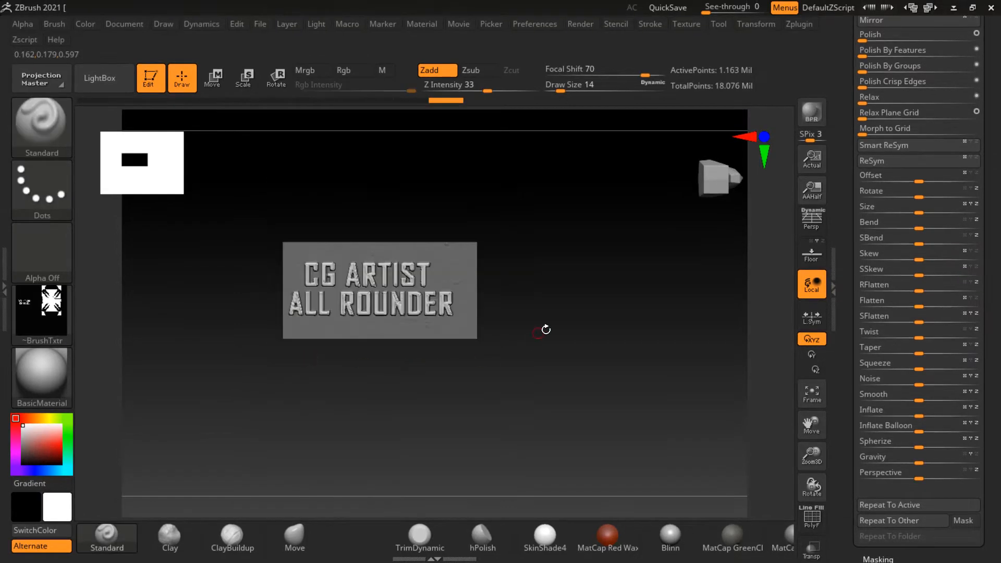
mouse_move(546, 330)
left_mouse_down()
mouse_move(568, 319)
mouse_move(598, 410)
mouse_move(696, 320)
mouse_move(765, 332)
mouse_move(752, 324)
left_mouse_up()
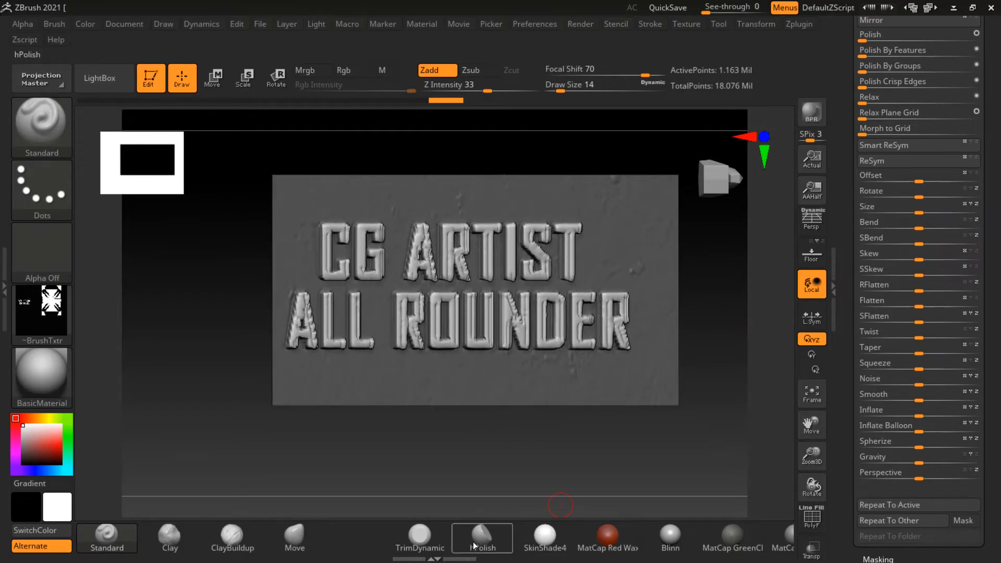
Step: Choose the TrimDynamic brush and smooth the jagged surface of the raised lettering
left_click(436, 543)
left_click_drag(217, 255, 222, 271, "alt")
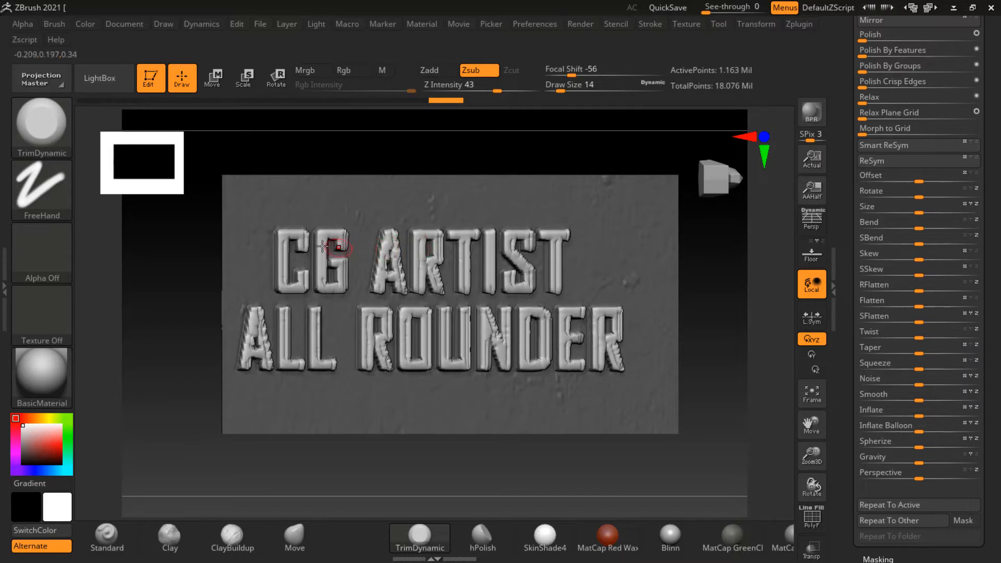
key("shift")
mouse_move(295, 240)
left_mouse_down("shift")
mouse_move(283, 254)
mouse_move(291, 289)
mouse_move(334, 236)
mouse_move(345, 269)
mouse_move(321, 261)
mouse_move(329, 279)
mouse_move(386, 246)
mouse_move(380, 287)
mouse_move(392, 295)
mouse_move(401, 250)
mouse_move(417, 270)
mouse_move(418, 242)
mouse_move(441, 284)
mouse_move(461, 261)
mouse_move(461, 236)
mouse_move(457, 262)
mouse_move(472, 274)
mouse_move(456, 284)
mouse_move(489, 282)
mouse_move(486, 232)
mouse_move(518, 237)
mouse_move(512, 251)
mouse_move(531, 273)
mouse_move(504, 289)
mouse_move(555, 236)
mouse_move(566, 326)
mouse_move(600, 326)
mouse_move(600, 365)
mouse_move(560, 314)
mouse_move(576, 363)
mouse_move(567, 310)
mouse_move(576, 315)
mouse_move(545, 346)
mouse_move(518, 315)
mouse_move(523, 351)
mouse_move(485, 312)
mouse_move(504, 345)
mouse_move(485, 359)
mouse_move(473, 316)
mouse_move(464, 343)
mouse_move(443, 344)
mouse_move(437, 322)
mouse_move(417, 355)
mouse_move(418, 319)
mouse_move(399, 365)
mouse_move(386, 365)
mouse_move(387, 335)
mouse_move(358, 355)
mouse_move(311, 362)
mouse_move(248, 333)
mouse_move(251, 321)
mouse_move(300, 378)
mouse_move(313, 312)
left_mouse_up("shift")
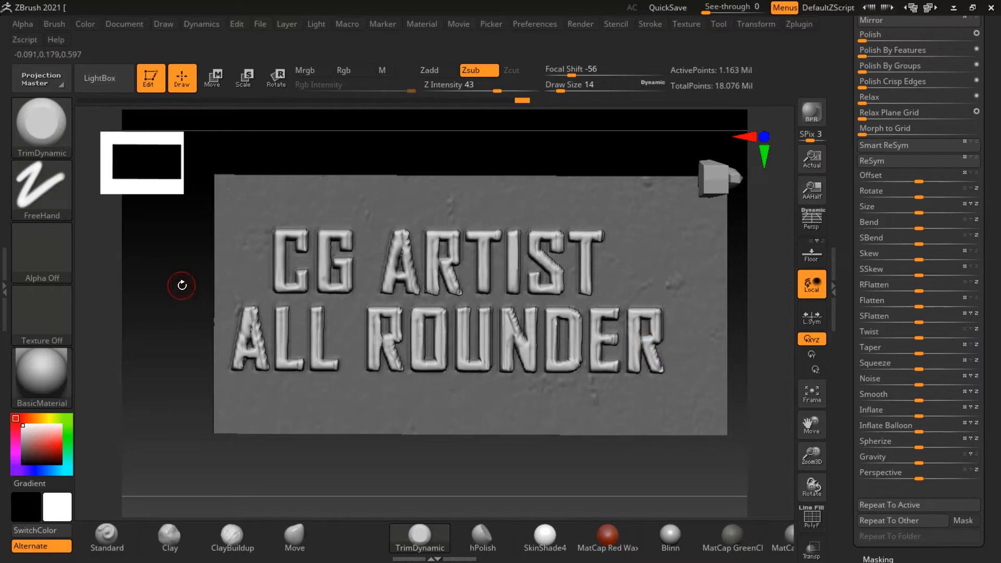
Step: Reduce the TrimDynamic brush to size 8 and flatten the surfaces of the C in CG and the A in ARTIST
left_click_drag(161, 288, 189, 277)
mouse_move(387, 154)
left_mouse_down()
mouse_move(405, 156)
mouse_move(365, 161)
mouse_move(471, 198)
left_mouse_up()
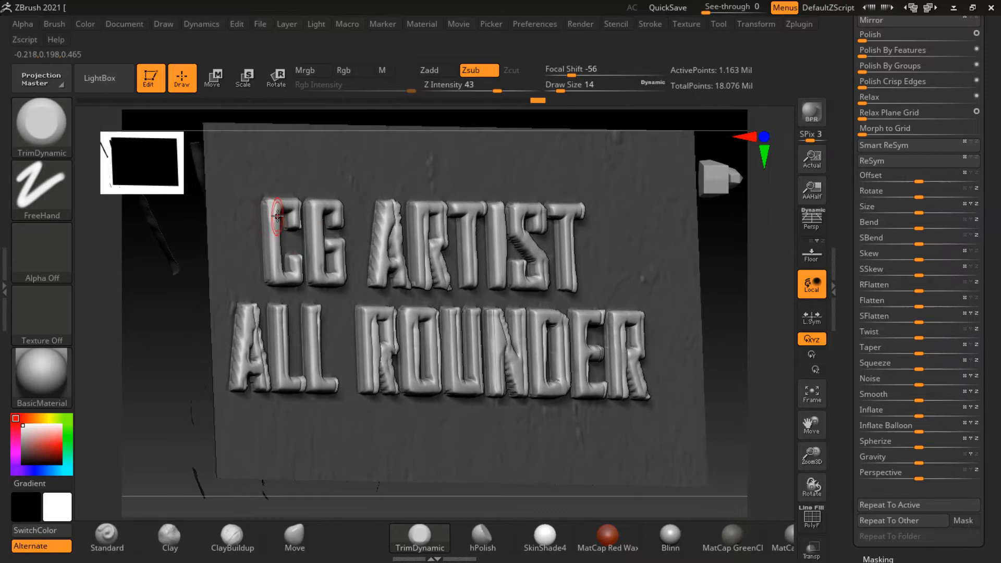
key("bracketleft")
left_click_drag(293, 275, 291, 280)
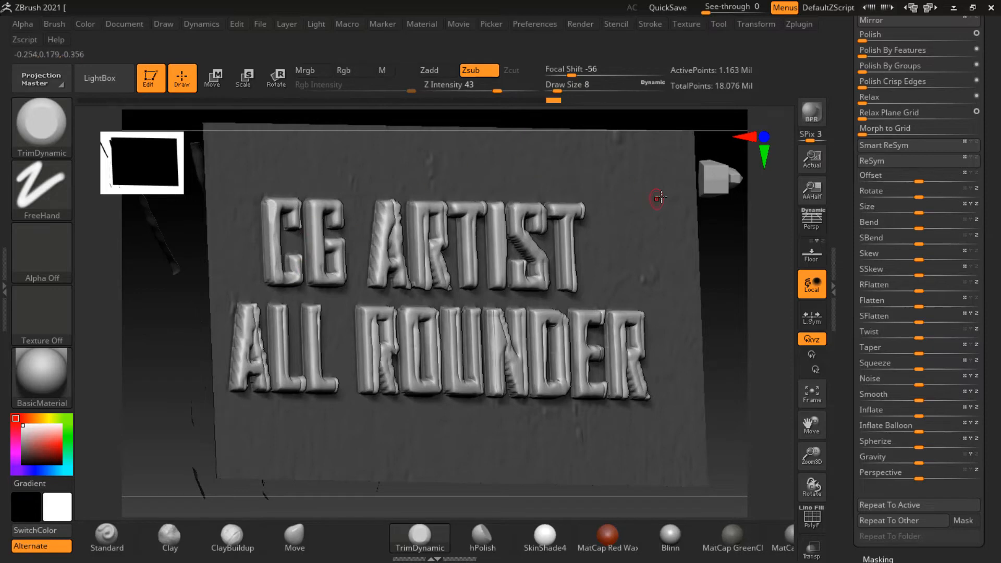
left_click_drag(717, 230, 649, 235)
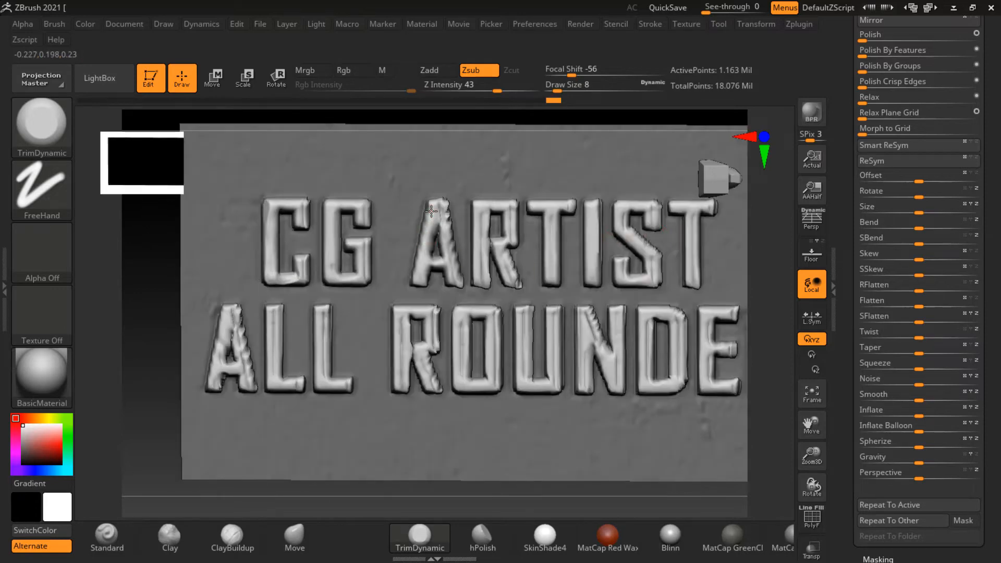
mouse_move(432, 210)
left_mouse_down()
mouse_move(453, 264)
mouse_move(418, 280)
left_mouse_up()
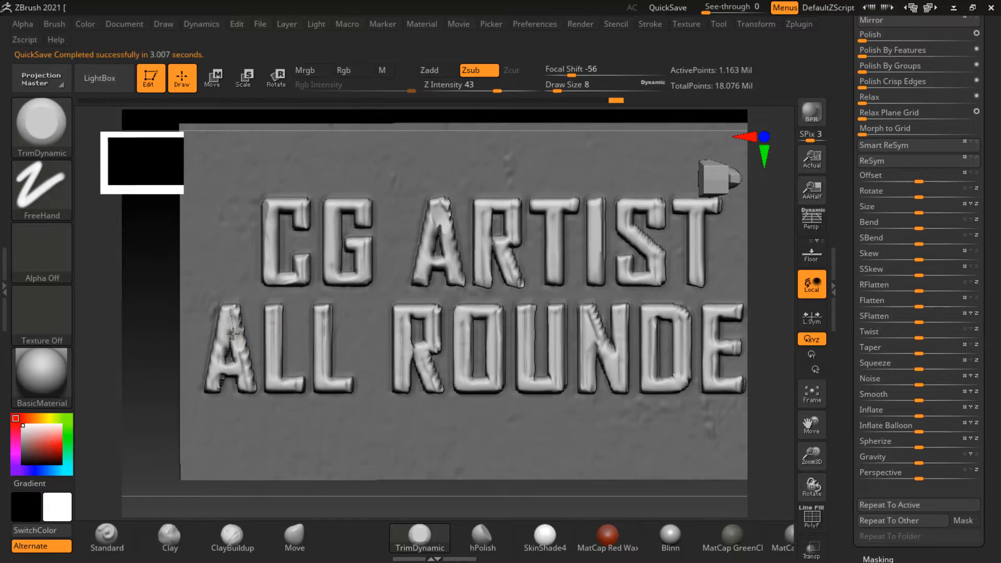
Step: Flatten the raised faces of the letters in ALL and the first R and O of ROUNDER with TrimDynamic
mouse_move(246, 361)
left_mouse_down()
mouse_move(247, 381)
mouse_move(214, 347)
left_mouse_up()
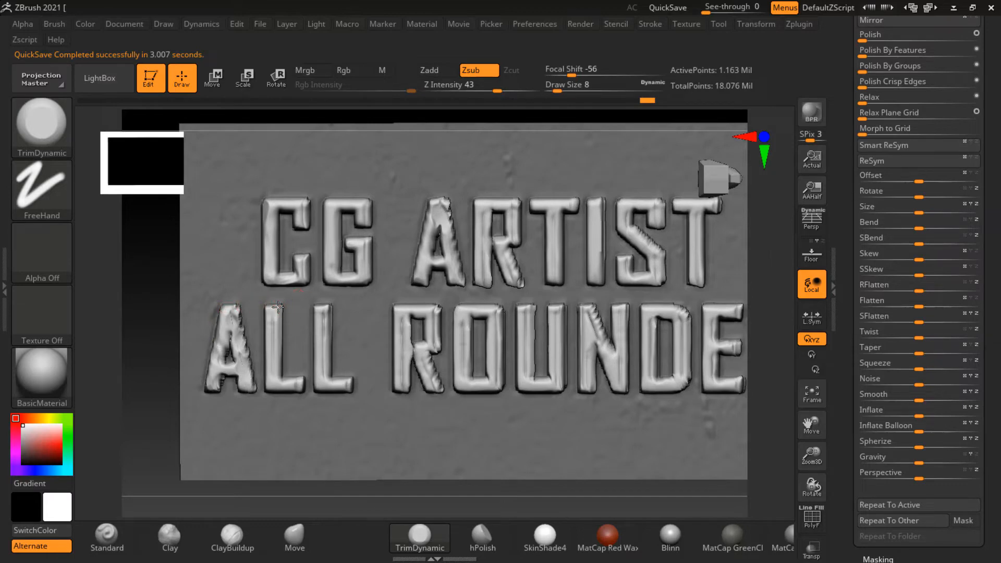
left_click_drag(278, 308, 273, 386)
left_click_drag(328, 296, 308, 393)
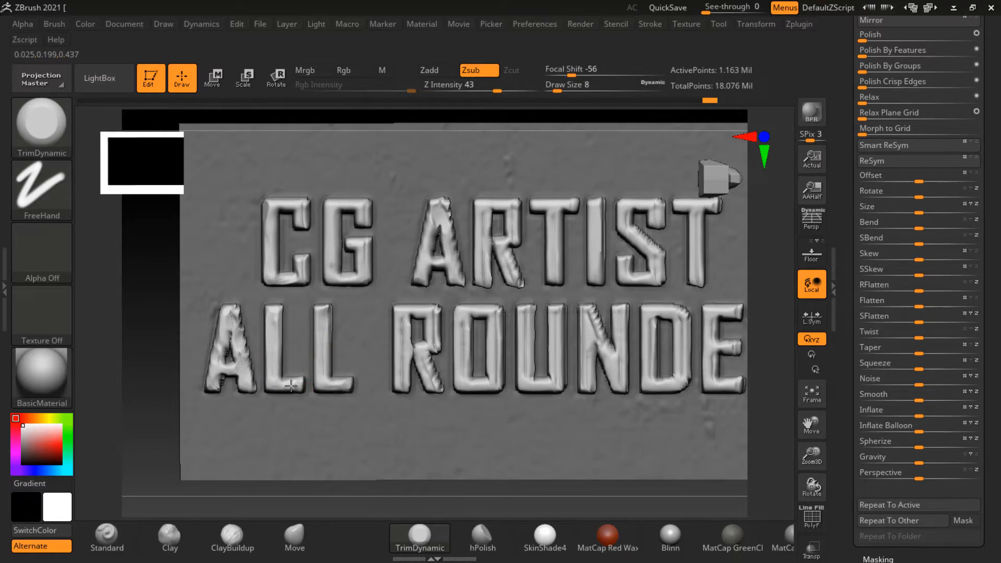
mouse_move(431, 339)
left_mouse_down()
mouse_move(431, 380)
mouse_move(408, 390)
mouse_move(397, 353)
mouse_move(401, 313)
left_mouse_up()
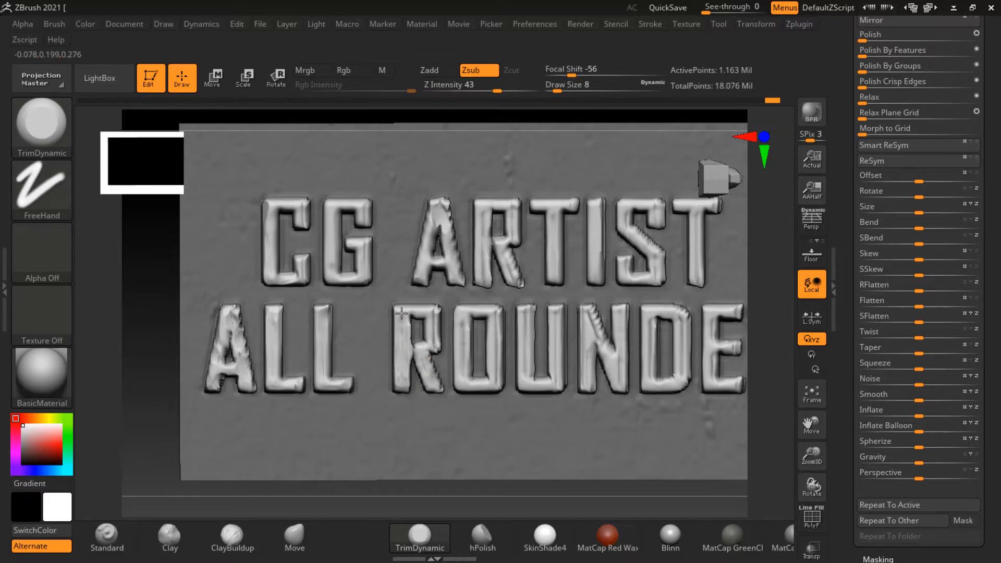
mouse_move(465, 334)
left_mouse_down()
mouse_move(466, 320)
mouse_move(467, 367)
mouse_move(497, 343)
left_mouse_up()
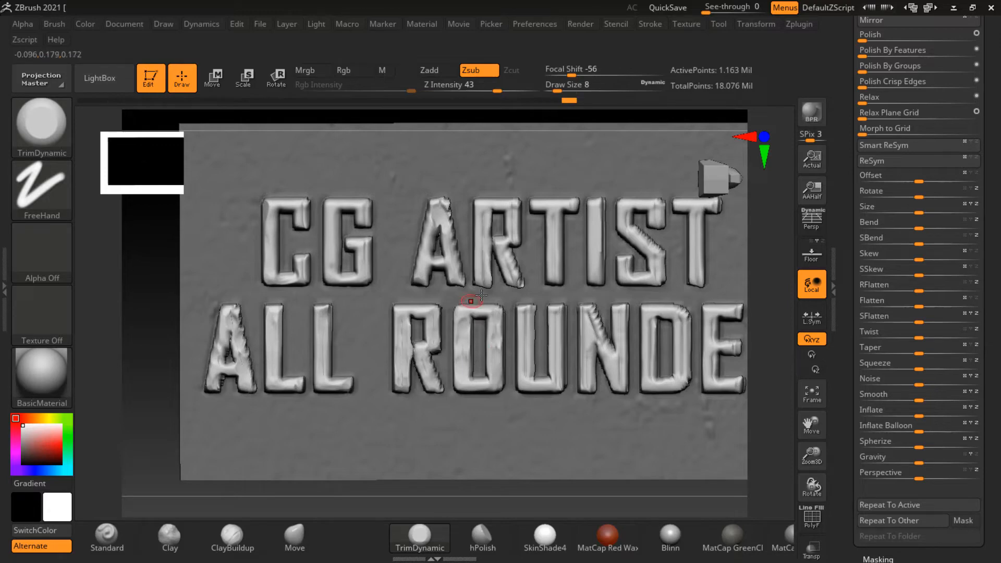
Step: Trim the faces of the letters A, R, T, I and S in ARTIST with the TrimDynamic brush
mouse_move(507, 242)
left_mouse_down()
mouse_move(505, 272)
mouse_move(516, 236)
left_mouse_up()
left_click_drag(449, 224, 443, 202)
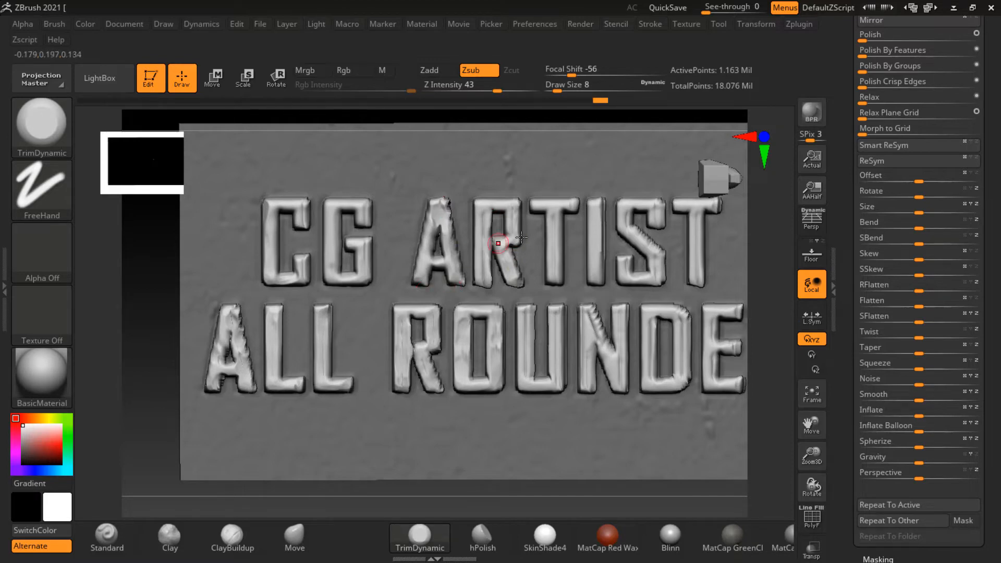
mouse_move(542, 217)
left_mouse_down()
mouse_move(550, 207)
mouse_move(552, 245)
left_mouse_up()
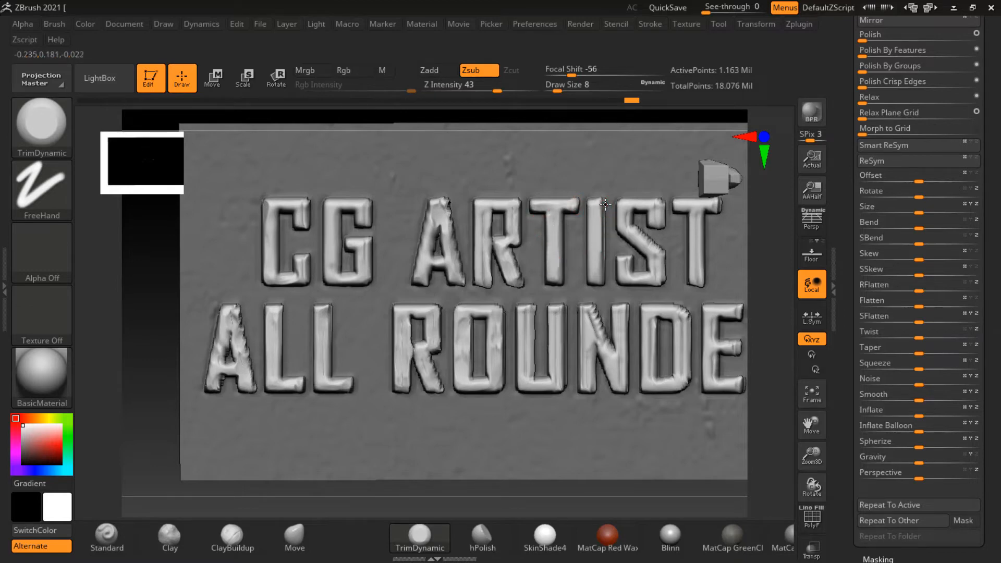
left_click_drag(605, 204, 601, 275)
left_click_drag(621, 214, 621, 233)
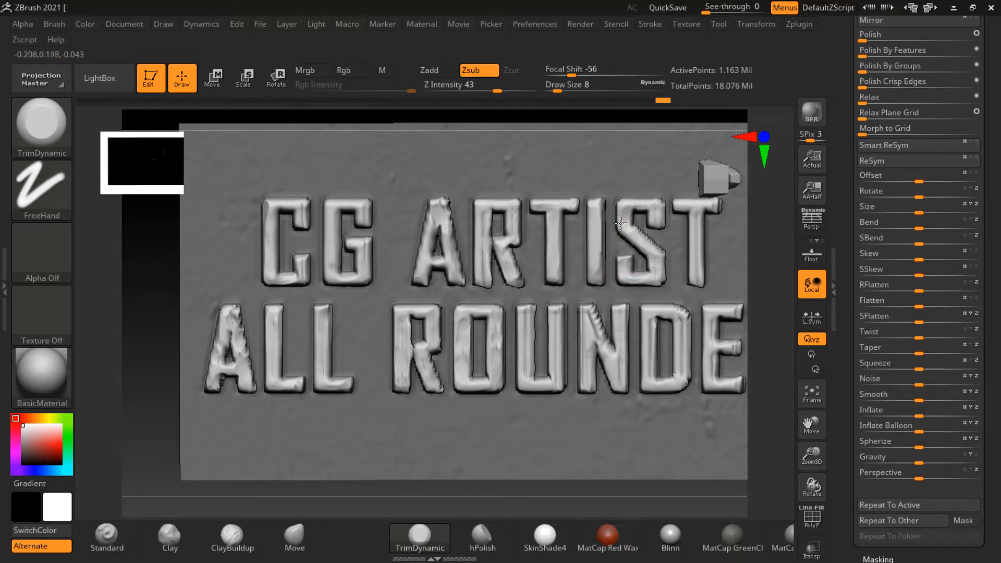
Step: Flatten the faces of the final E and R of ROUNDER with the TrimDynamic brush
left_click(716, 209)
left_click(715, 207)
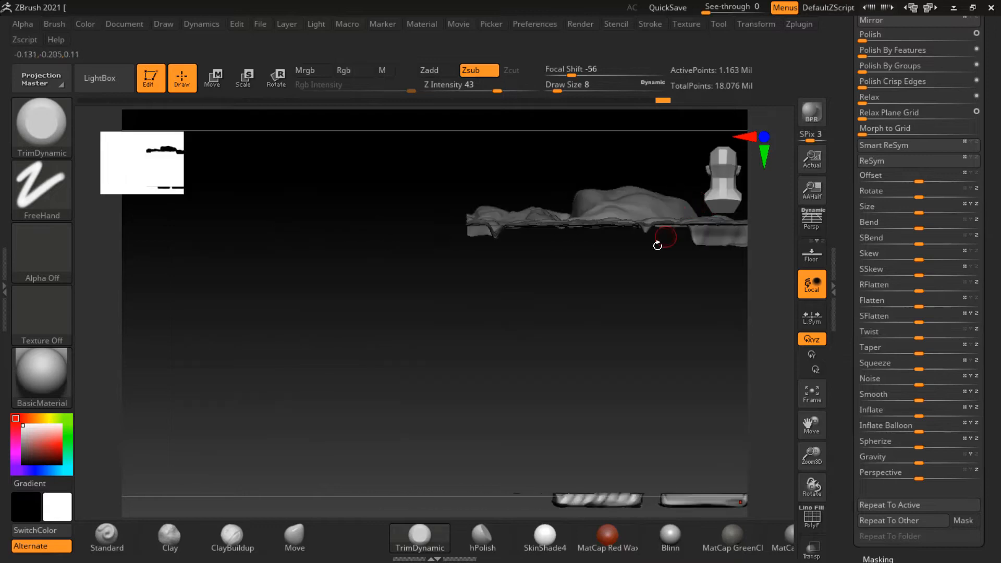
key("f")
left_click_drag(527, 271, 592, 371)
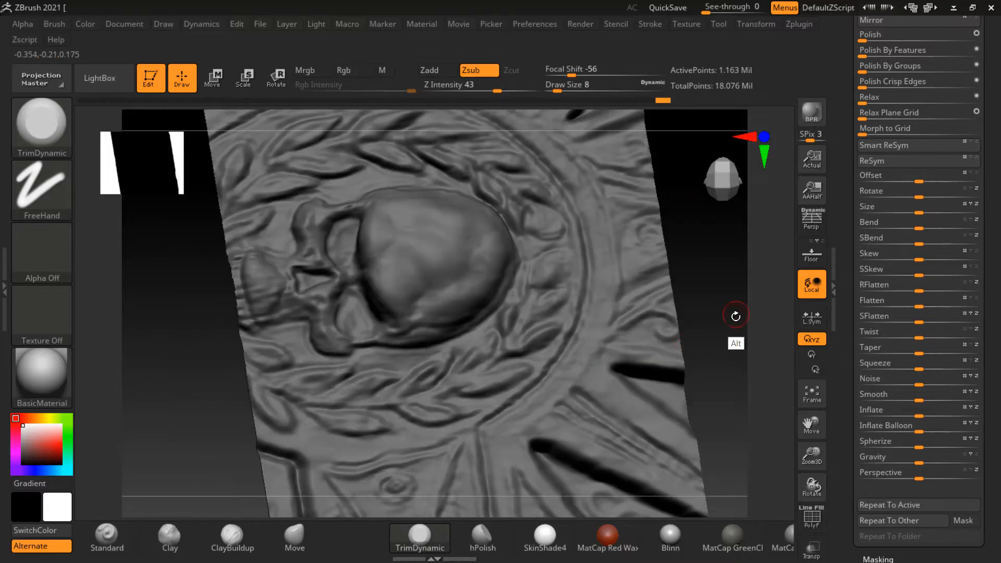
key("f")
left_click_drag(700, 255, 674, 285)
left_click_drag(729, 333, 642, 270, "shift")
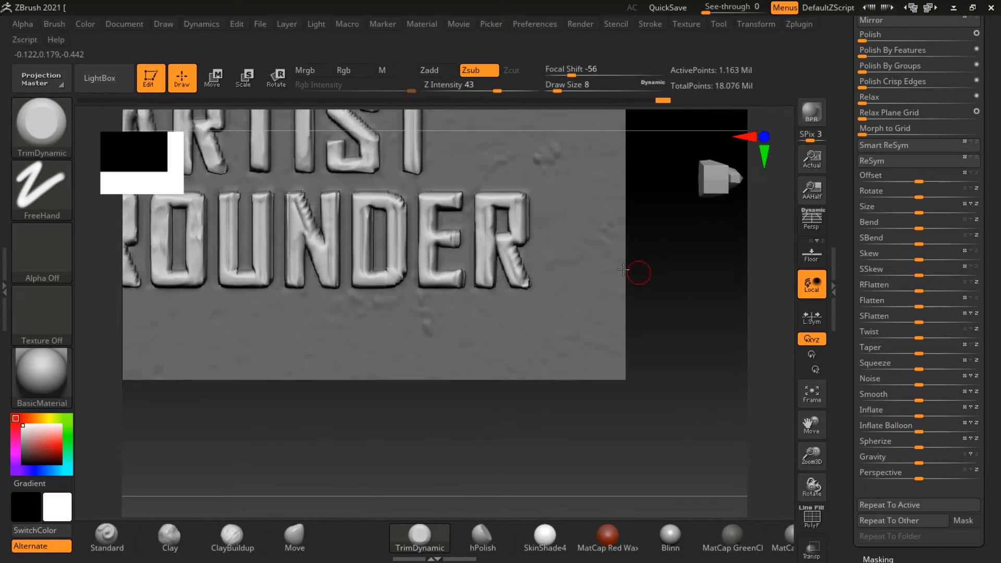
mouse_move(506, 253)
left_mouse_down()
mouse_move(523, 281)
mouse_move(519, 242)
mouse_move(488, 265)
left_mouse_up()
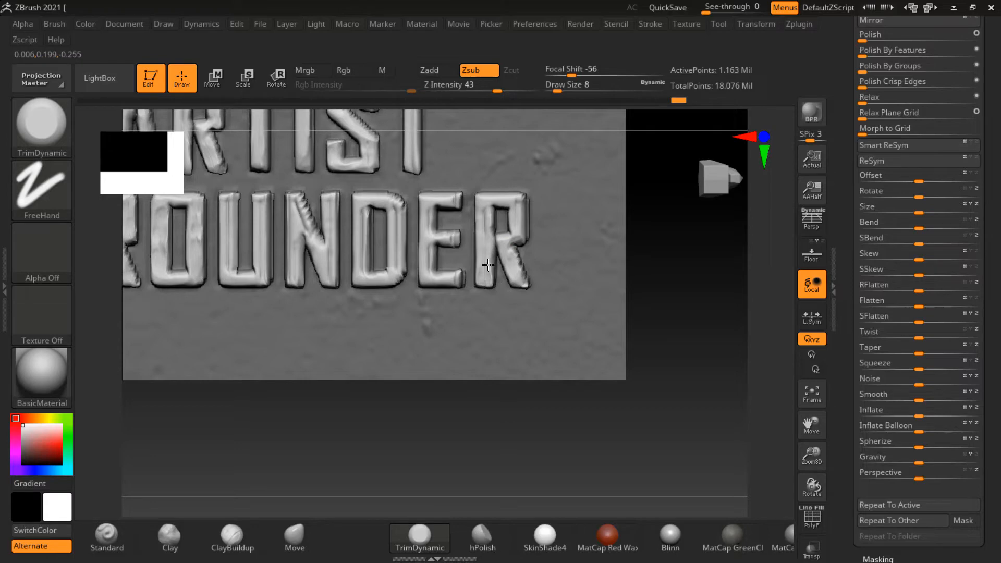
left_click_drag(667, 255, 624, 246)
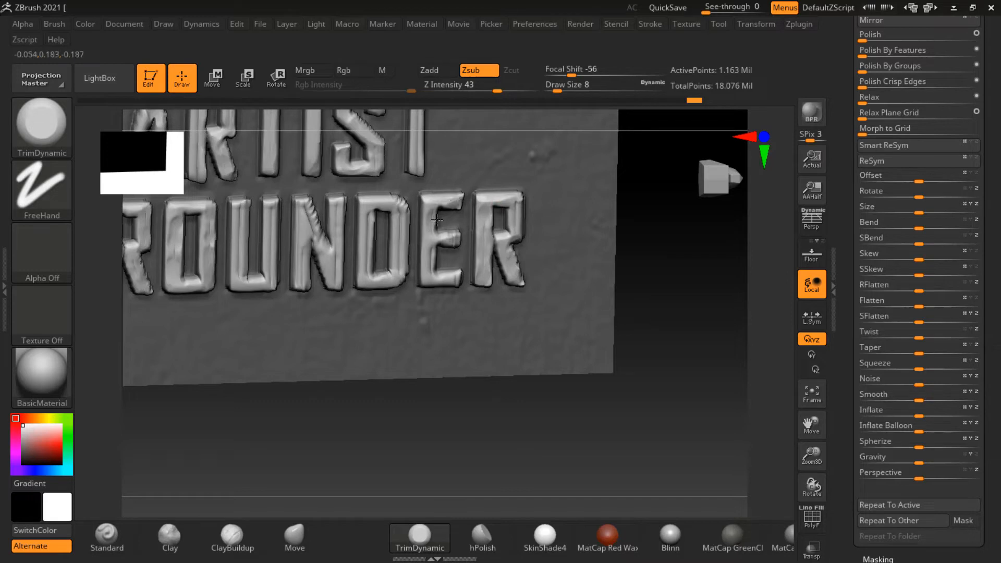
left_click_drag(437, 220, 432, 271)
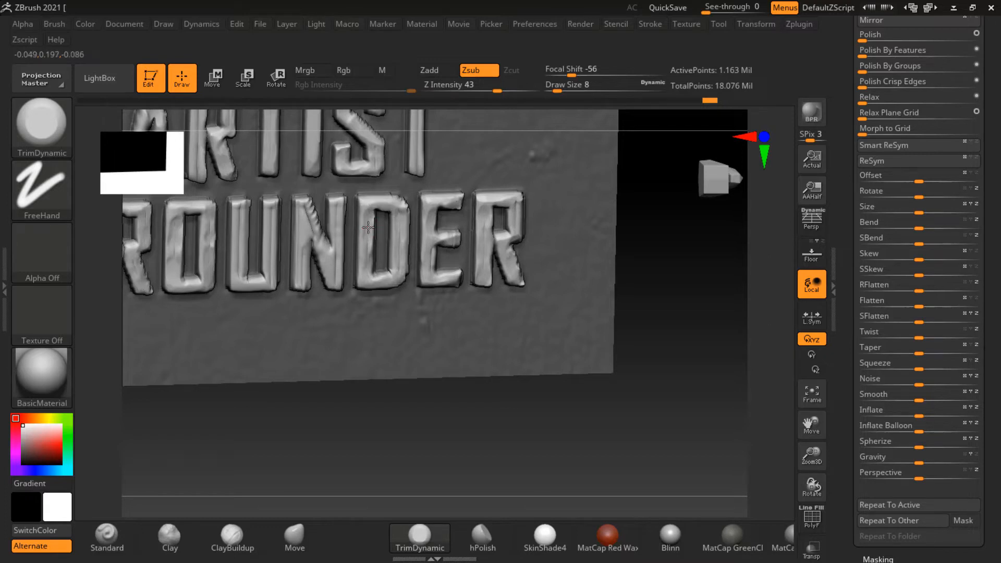
Step: Trim the D, N and U of ROUNDER flat, undoing an unwanted stroke along the way
left_click_drag(369, 227, 380, 208)
left_click_drag(306, 211, 312, 220)
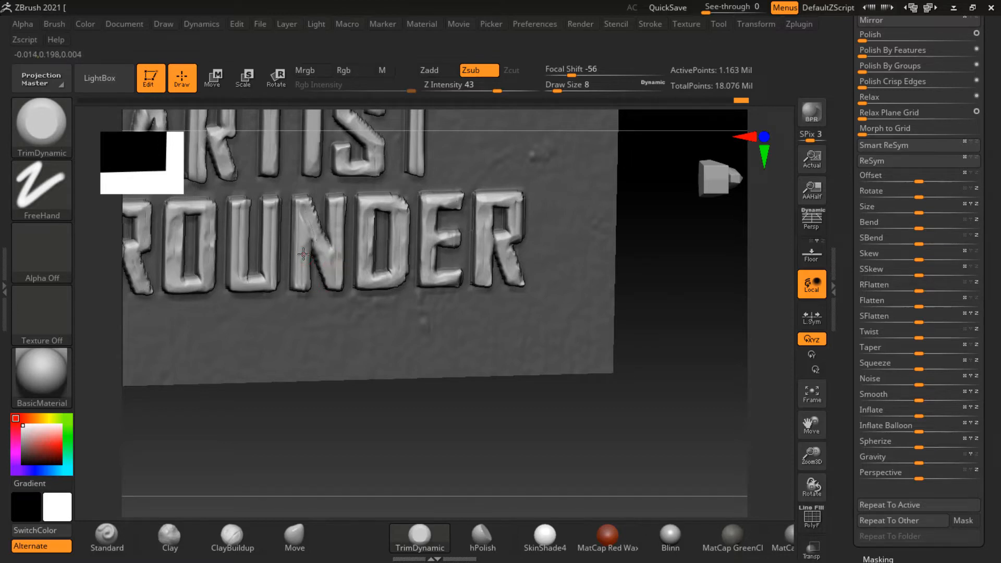
key("ctrl+z")
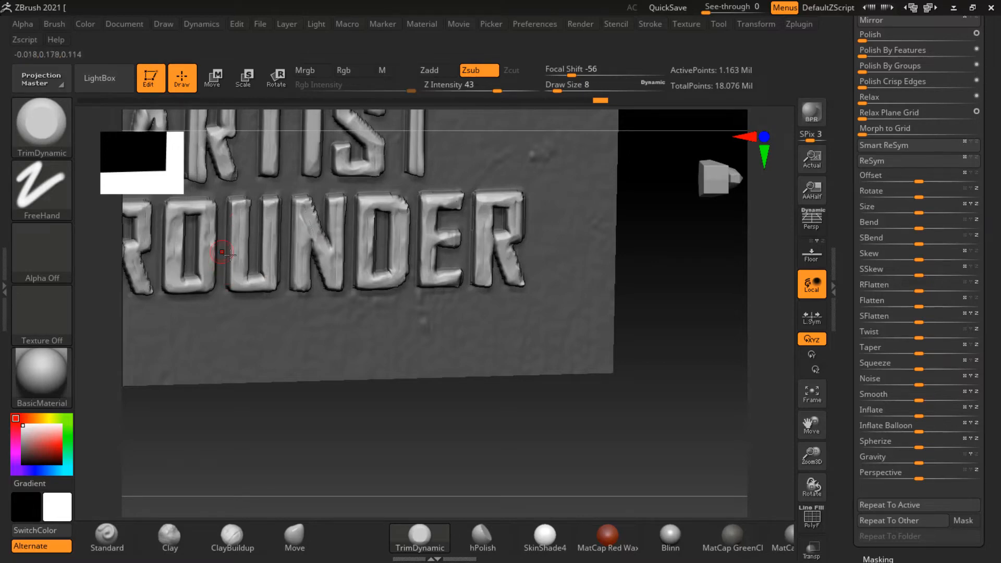
left_click_drag(242, 278, 240, 286)
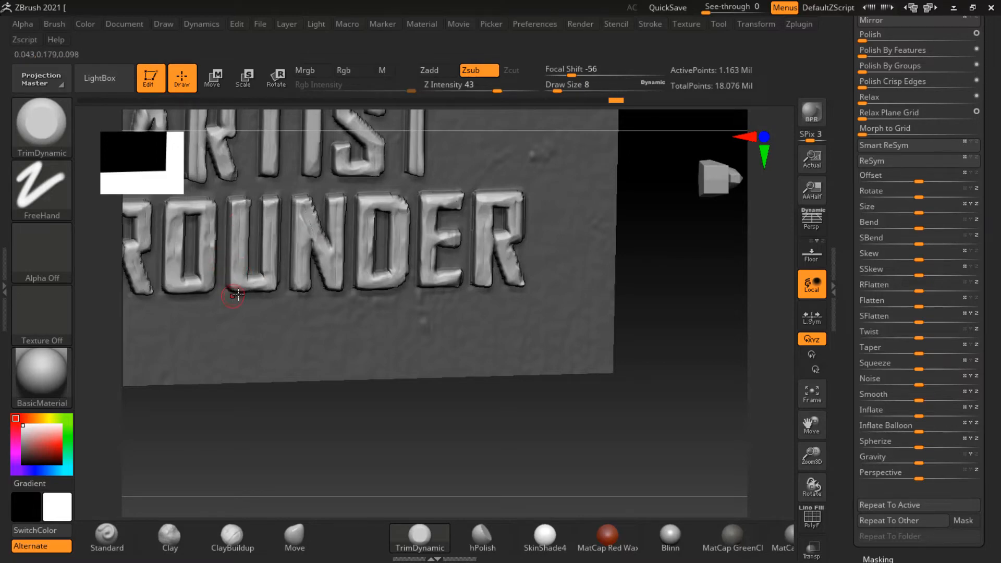
Step: Smooth the rough spots on the first R of ROUNDER and the A of ALL and ARTIST, and trim the R of ARTIST
left_click_drag(663, 328, 702, 378, "alt")
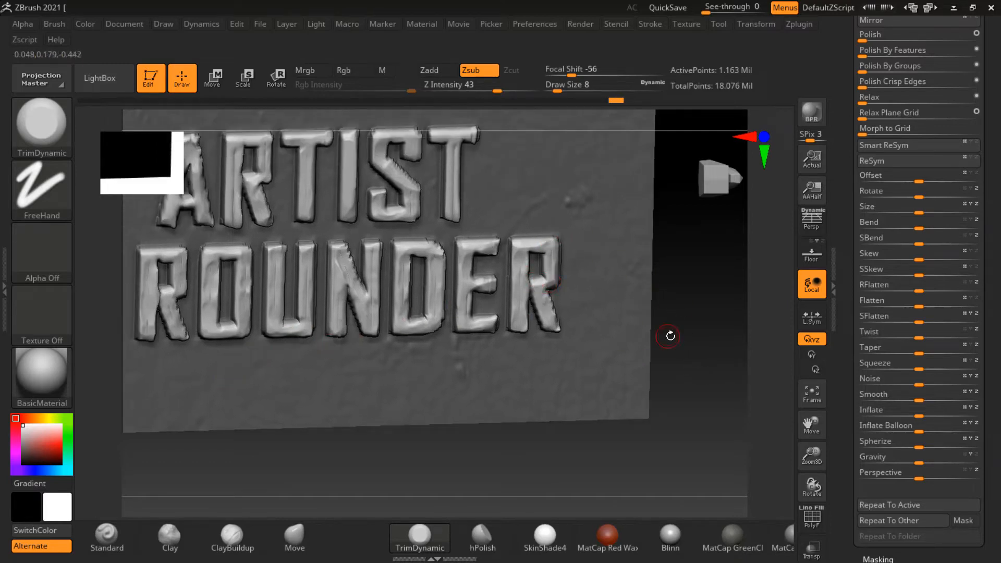
mouse_move(664, 337)
left_mouse_down()
mouse_move(707, 314)
mouse_move(692, 302)
left_mouse_up()
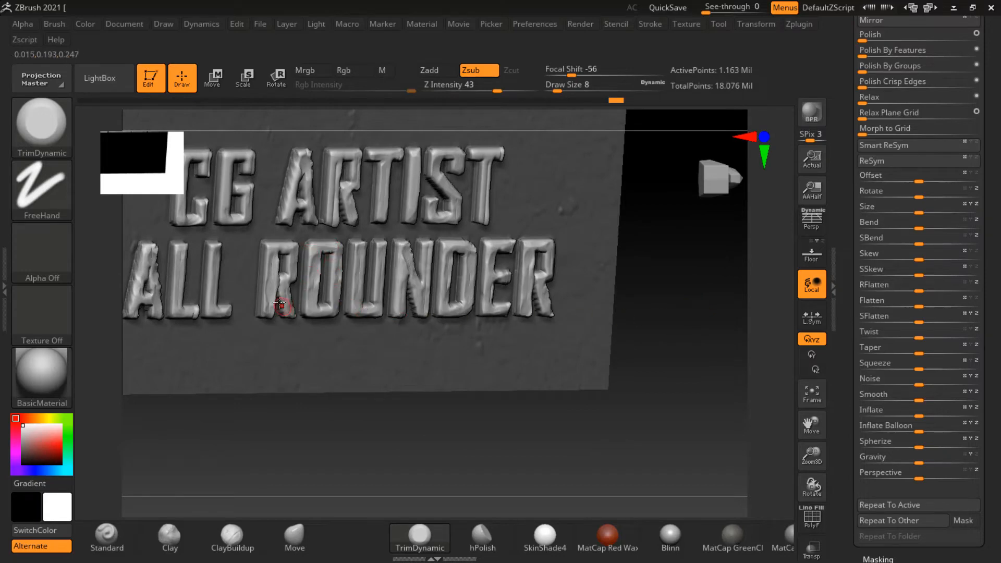
mouse_move(285, 306)
left_mouse_down("shift")
mouse_move(277, 303)
mouse_move(295, 319)
mouse_move(282, 312)
left_mouse_up("shift")
key("shift")
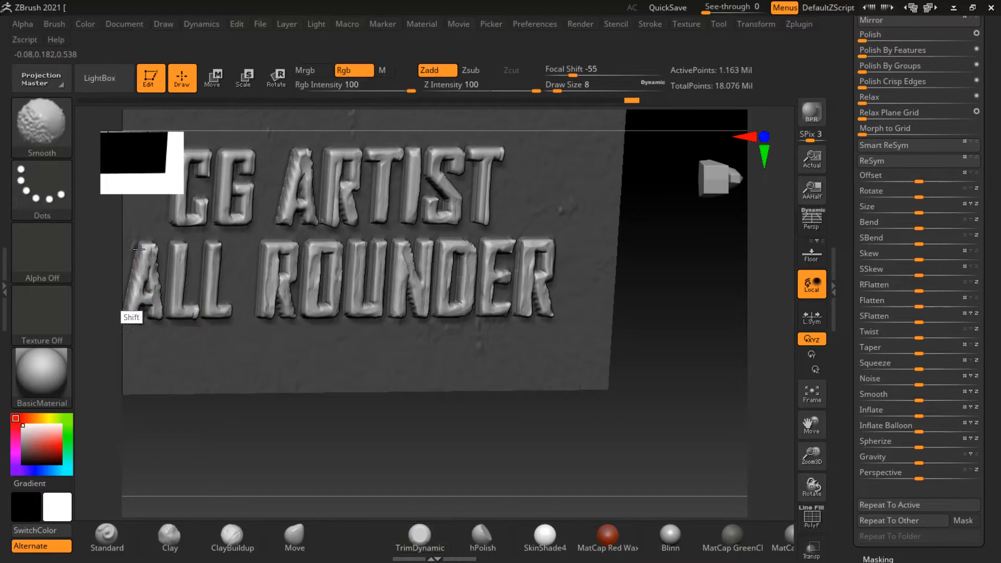
left_click_drag(470, 429, 662, 432, "alt")
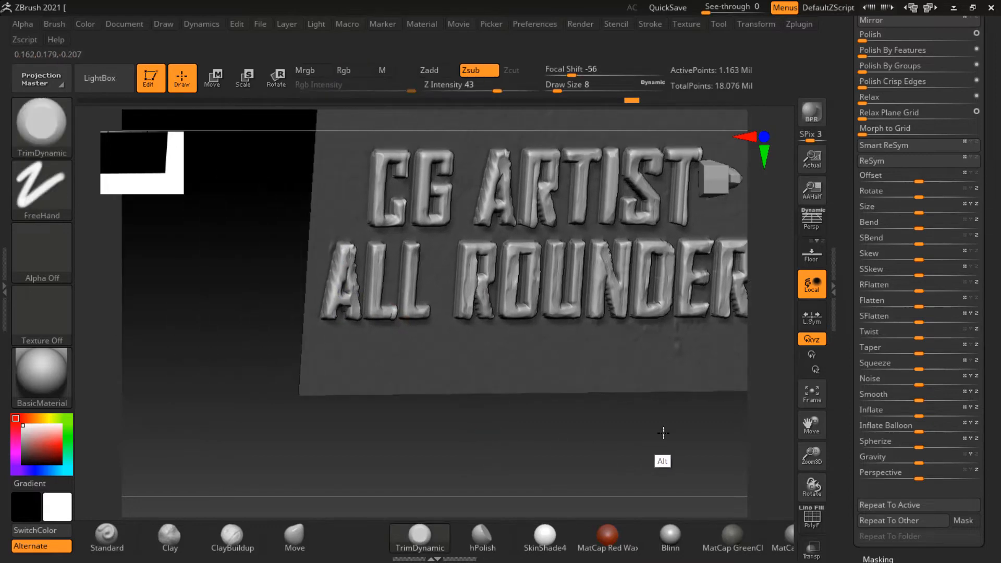
key("shift")
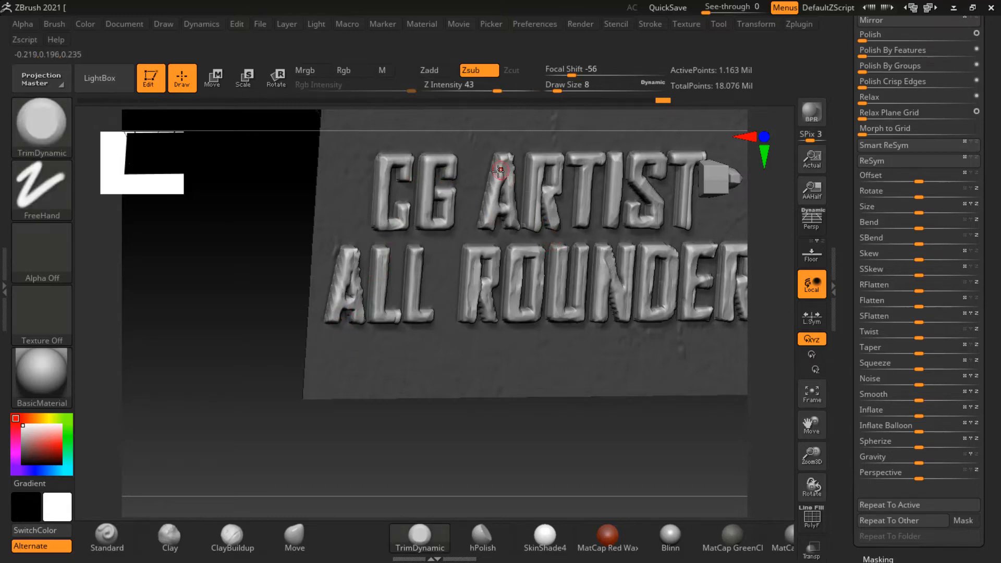
key("shift")
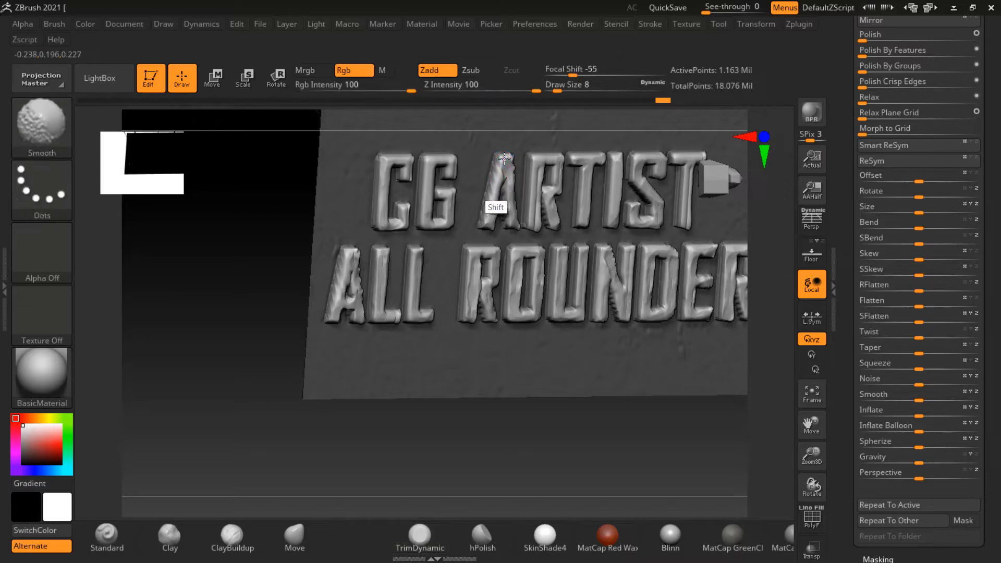
key("shift")
left_click_drag(542, 178, 540, 165)
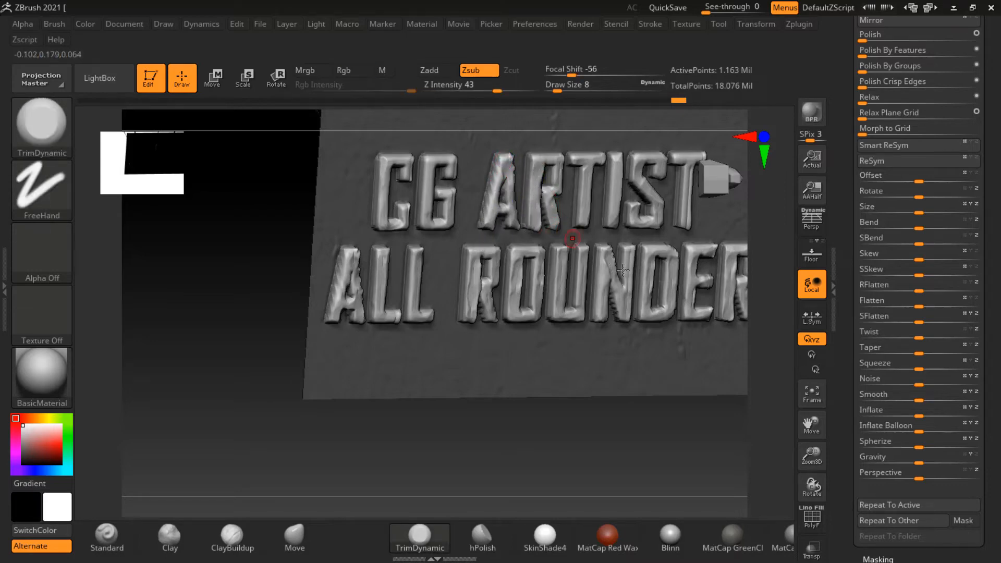
Step: Unhide the rest of the book and frame its whole back cover
left_click_drag(677, 446, 646, 392)
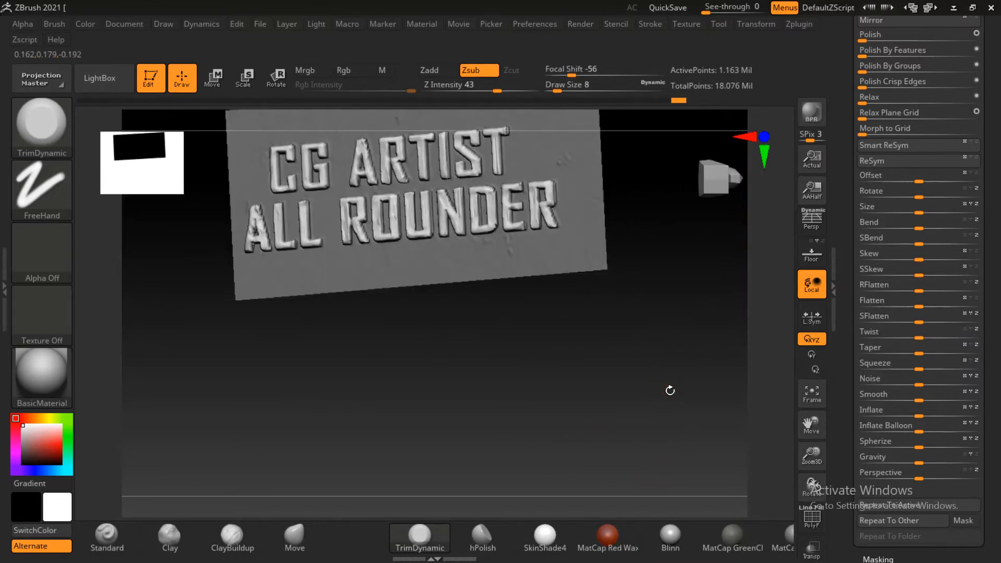
key("ctrl+shift")
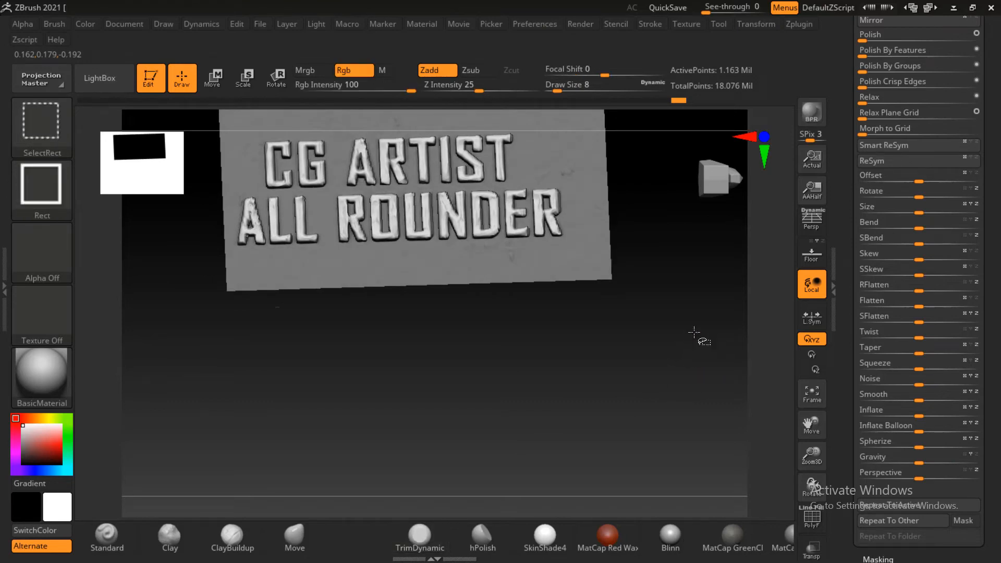
left_click(702, 312, "ctrl+shift")
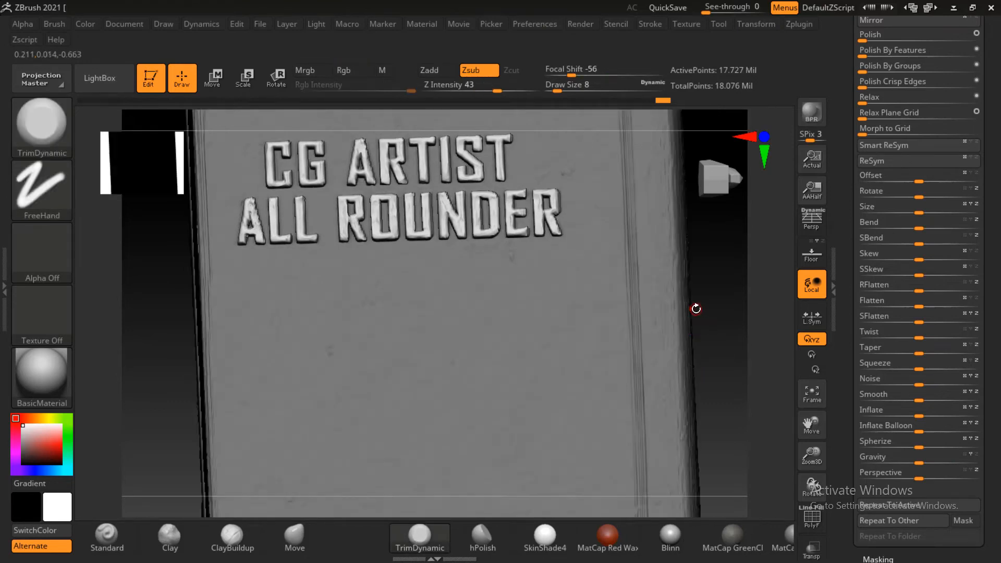
key("f")
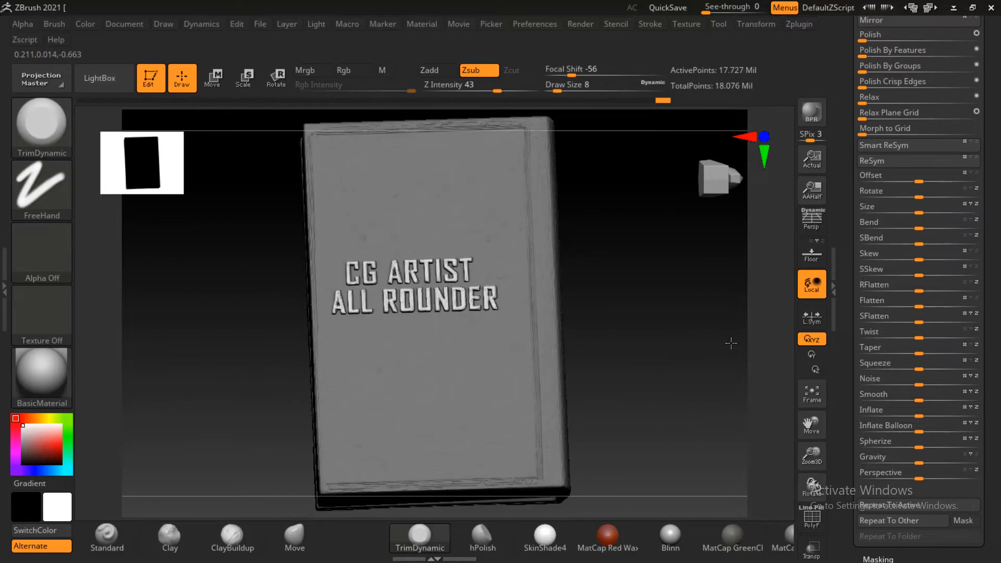
mouse_move(732, 343)
left_mouse_down()
mouse_move(592, 346)
mouse_move(649, 324)
mouse_move(662, 342)
mouse_move(600, 346)
mouse_move(650, 351)
mouse_move(628, 330)
mouse_move(645, 379)
mouse_move(671, 382)
mouse_move(646, 347)
left_mouse_up()
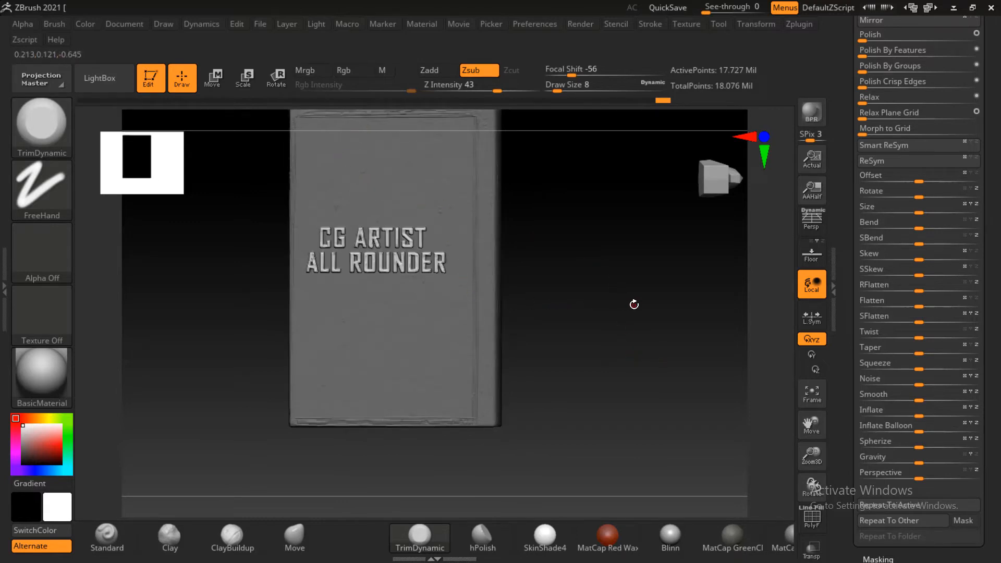
Step: Switch to text.psd in Photoshop and show the floral pattern on Layer 11 around the CG ARTIST ALL ROUNDER text
key("alt+Tab")
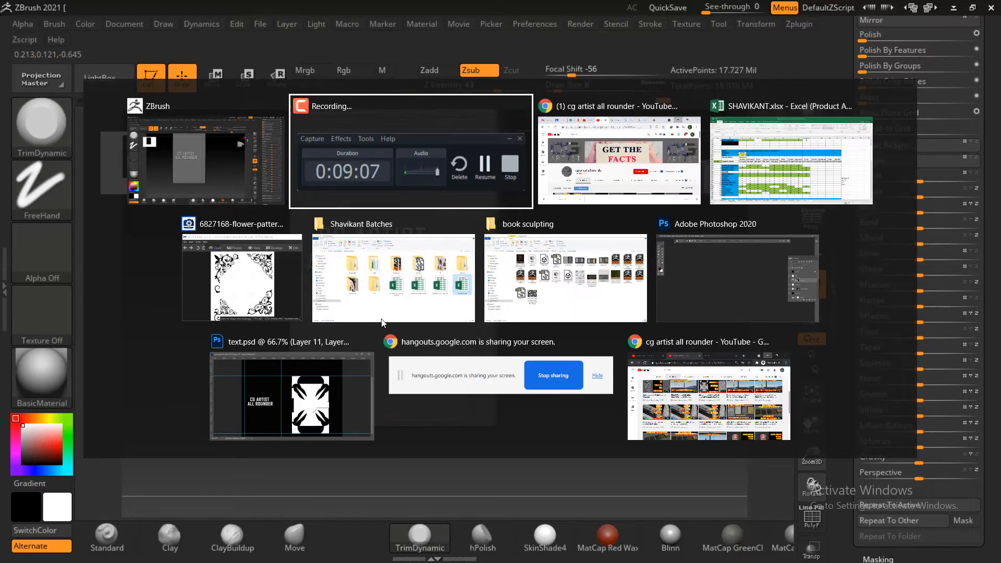
left_click(339, 386)
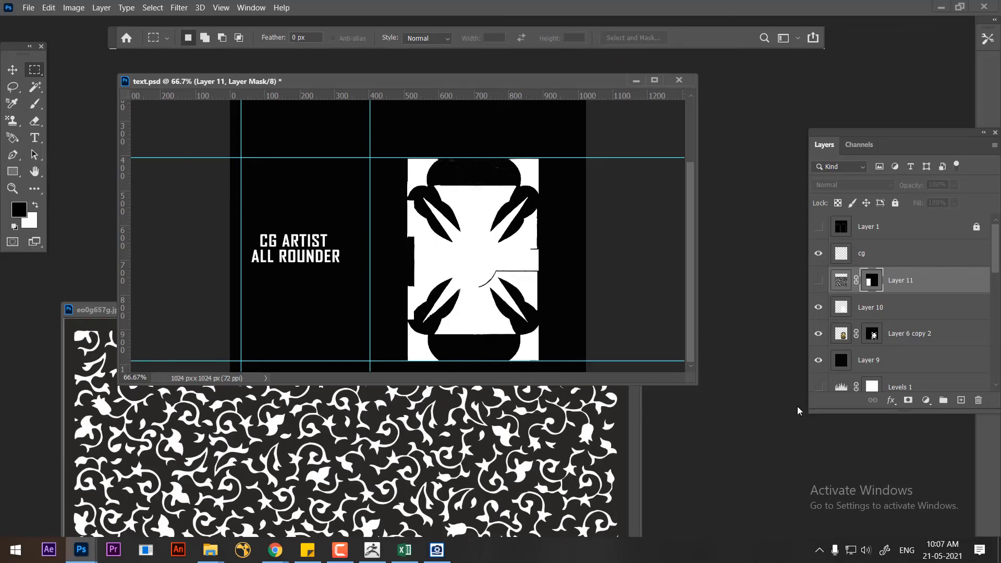
left_click(819, 281)
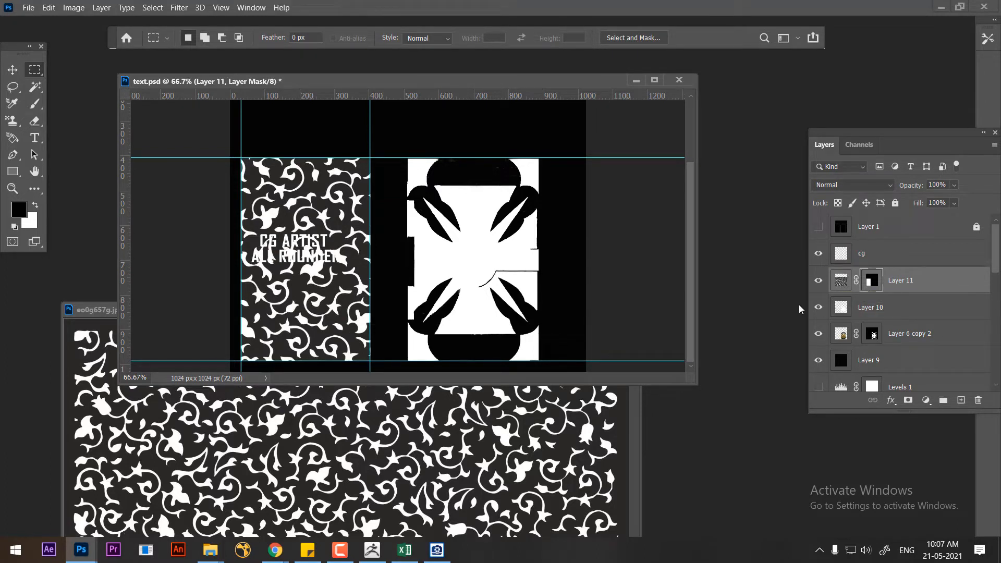
Step: Fill a rectangle behind the CG ARTIST ALL ROUNDER text with black on a new layer above Layer 11, then deselect
key("ctrl+plus")
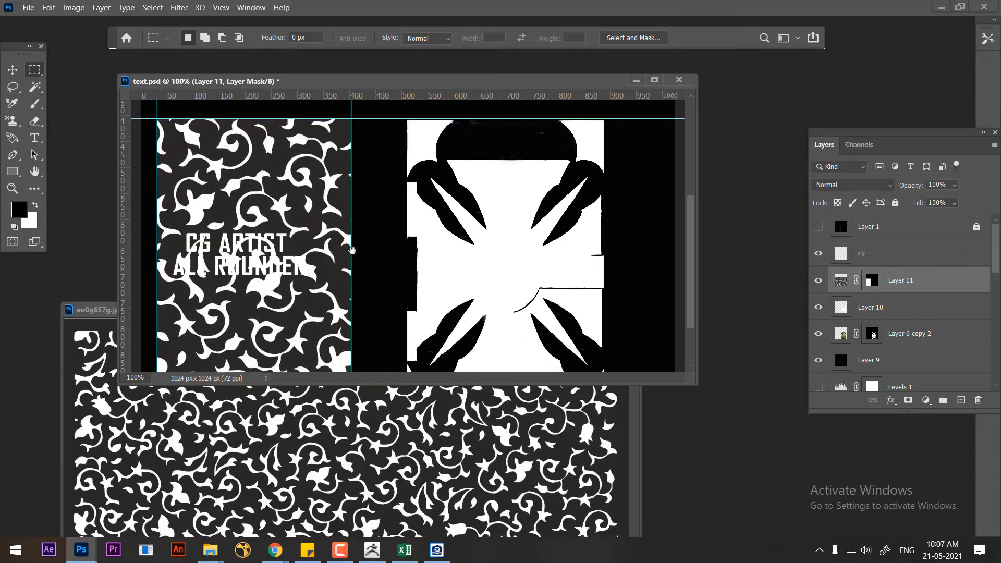
scroll(353, 251, "down", 2)
key("ctrl+plus")
left_click_drag(328, 232, 585, 270)
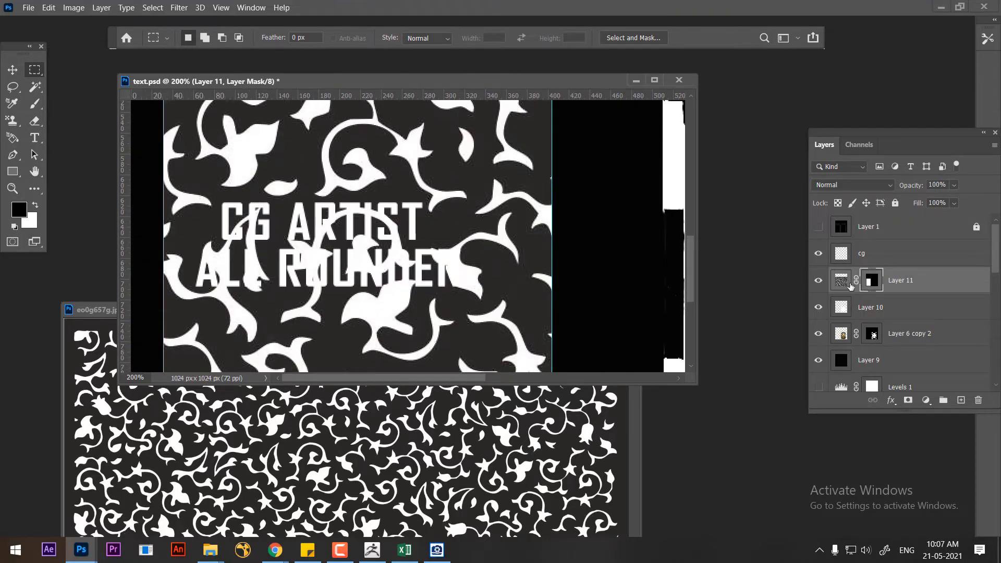
left_click(842, 282)
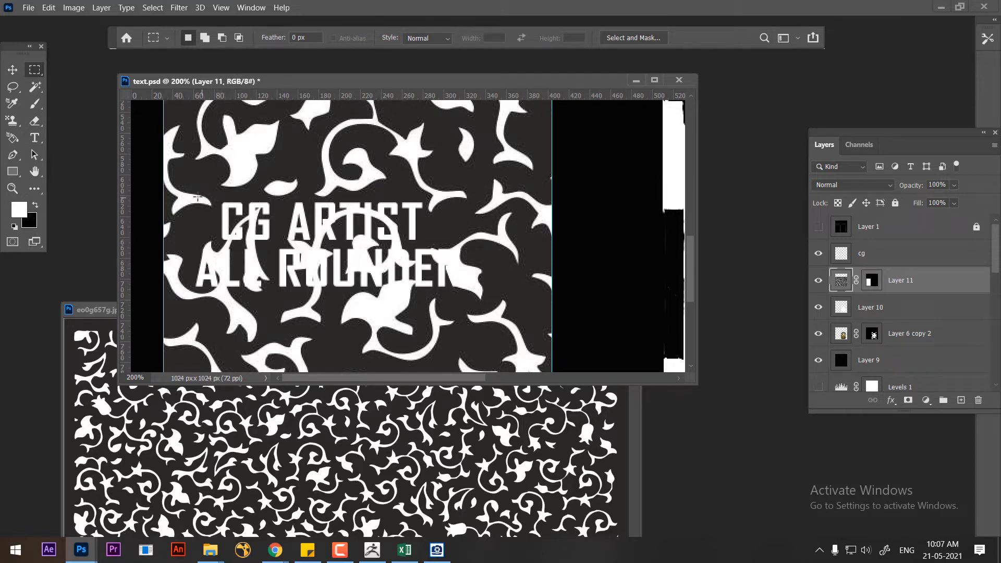
left_click_drag(189, 194, 461, 298)
left_click(961, 400)
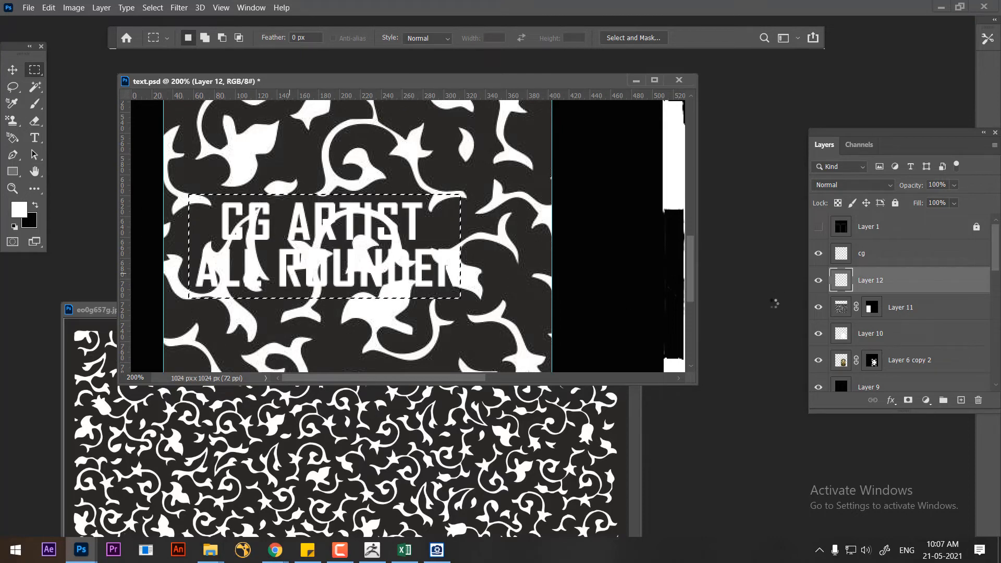
key("alt+BackSpace")
key("ctrl+BackSpace")
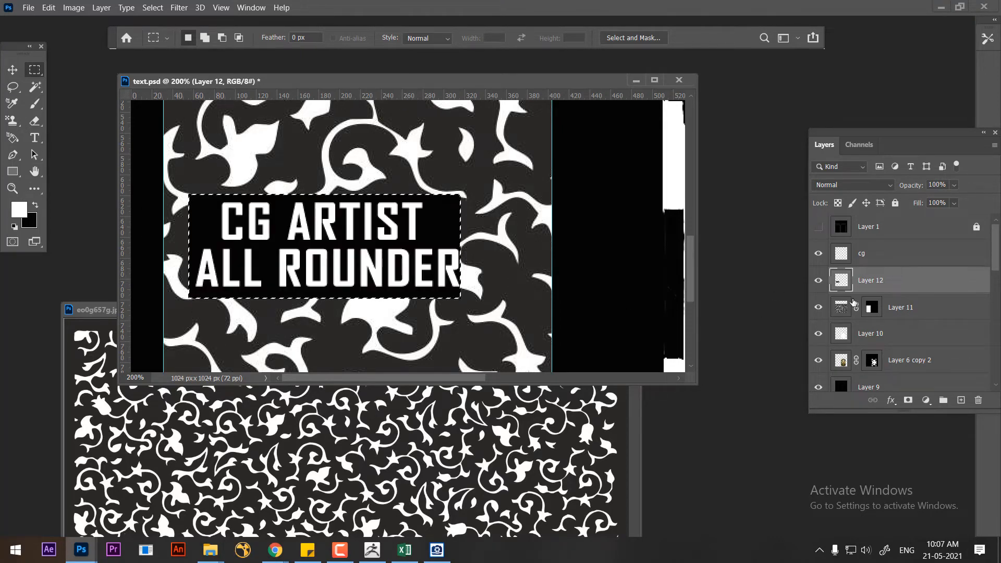
left_click(604, 288)
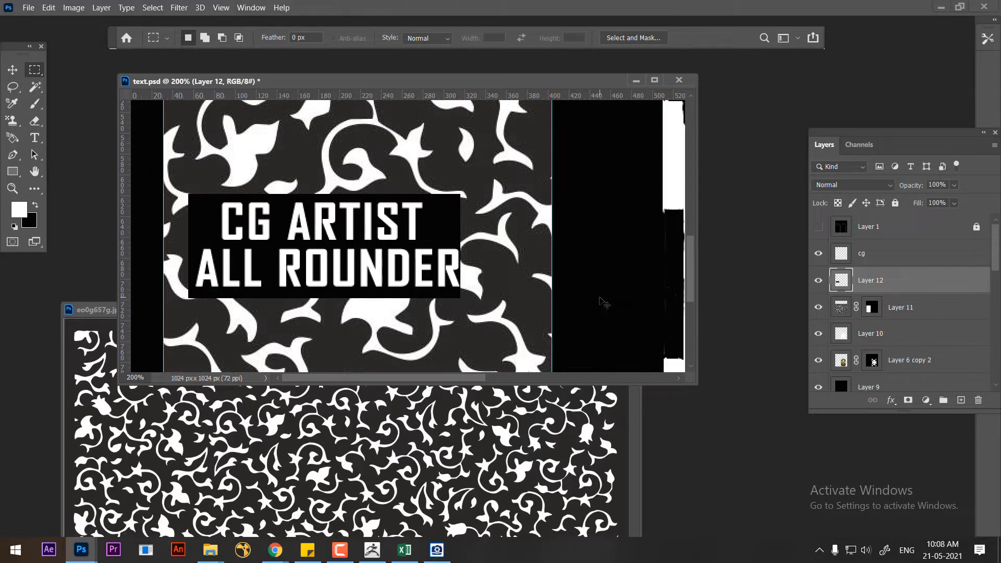
Step: Hide the cg text layer and save the document over the existing text.psd with Maximize Compatibility on
key("ctrl+minus")
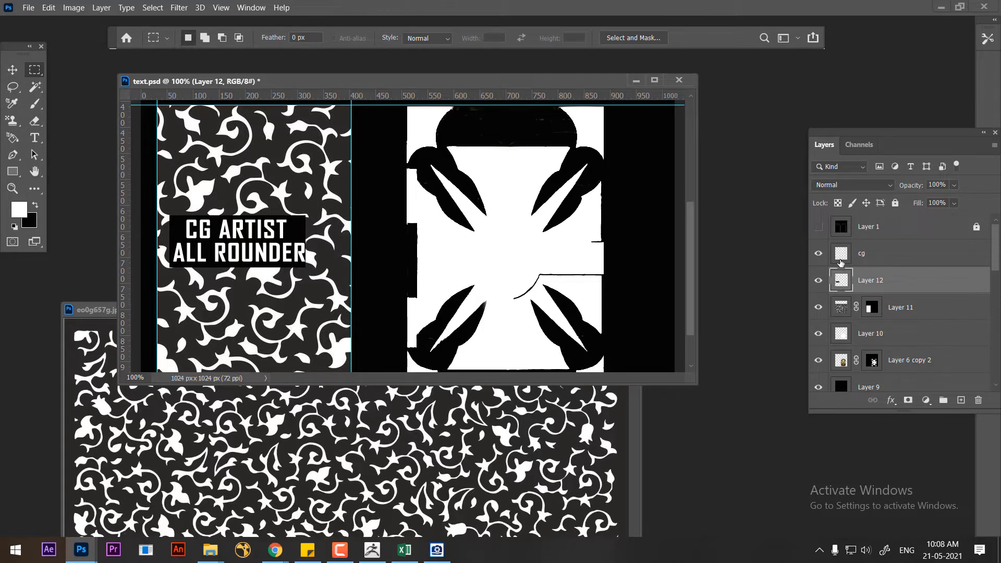
left_click(818, 254)
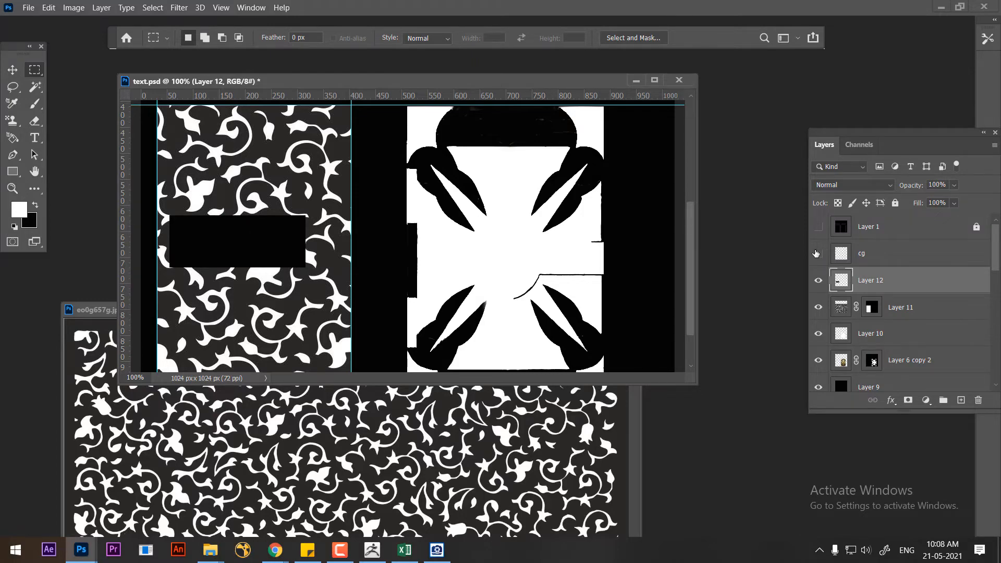
key("ctrl+shift+s")
left_click(533, 348)
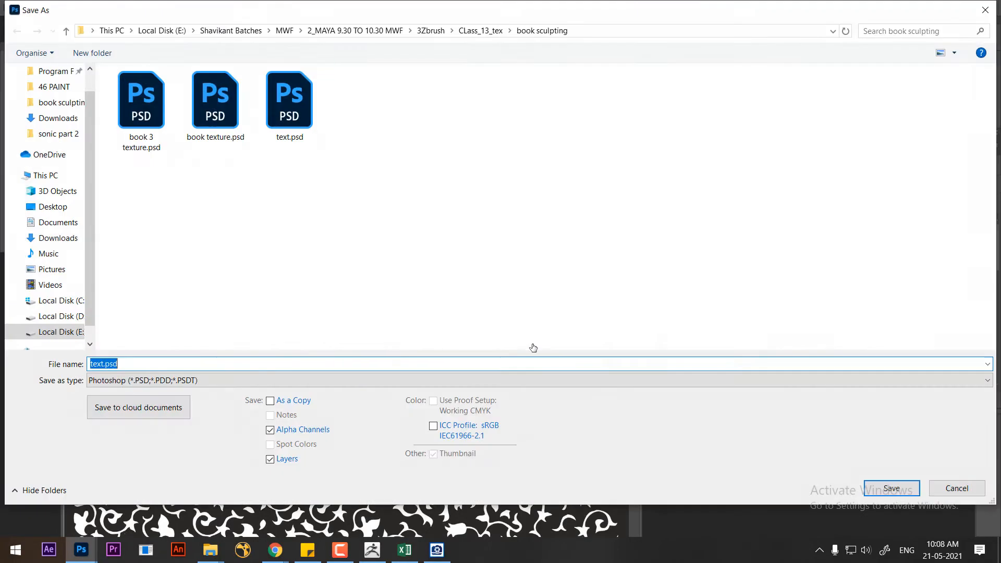
left_click(105, 364)
left_click(892, 488)
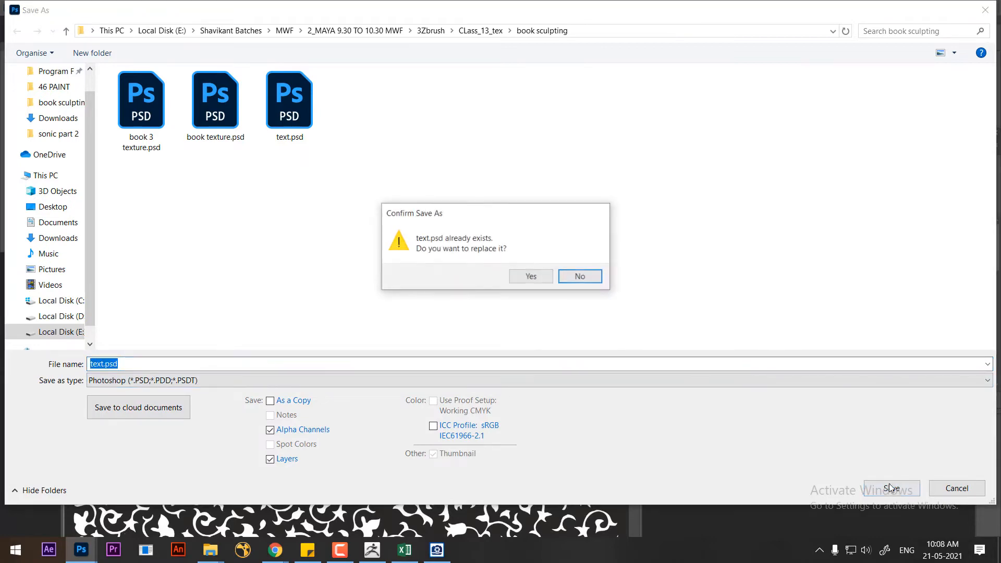
left_click(532, 277)
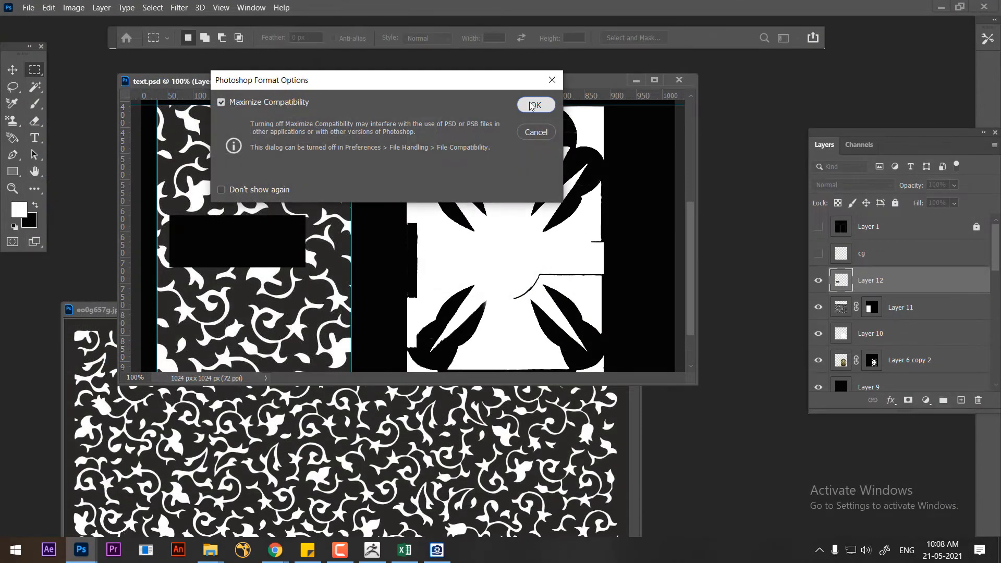
left_click(536, 104)
Step: Switch to ZBrush and clear the mask on the book
left_click(372, 550)
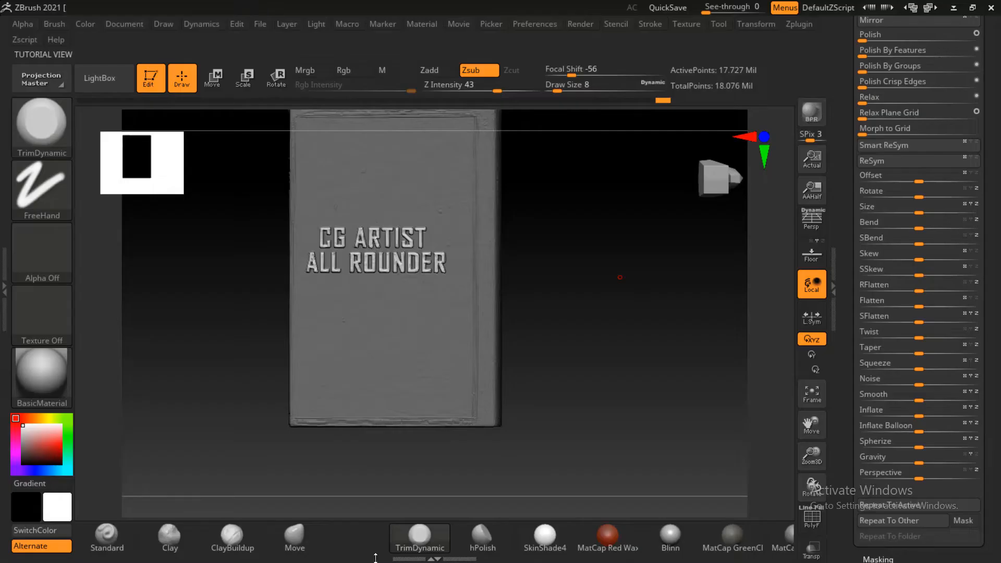
left_click_drag(689, 334, 621, 286)
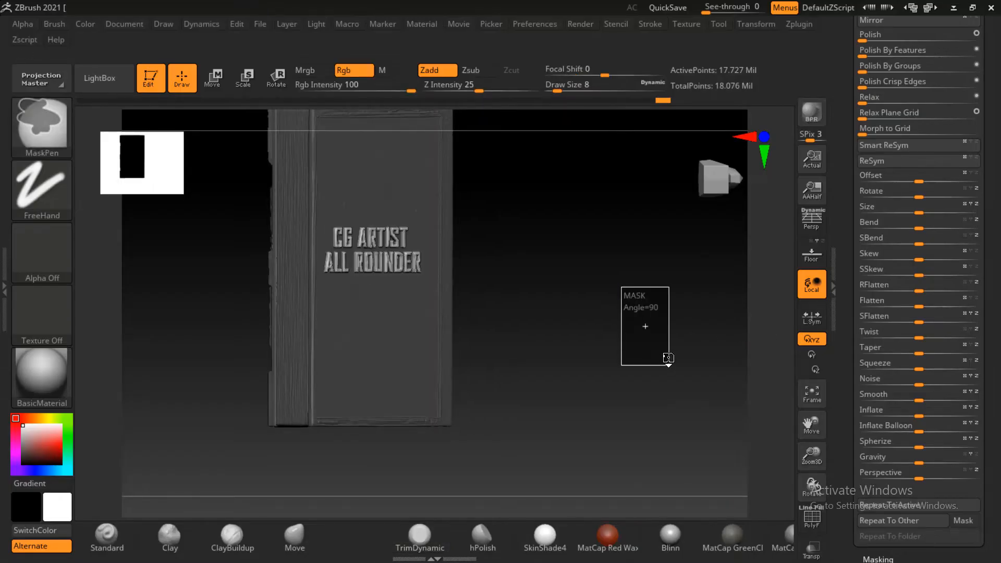
mouse_move(657, 355)
left_mouse_down()
mouse_move(727, 358)
mouse_move(658, 353)
mouse_move(690, 353)
mouse_move(666, 349)
mouse_move(643, 369)
mouse_move(678, 368)
left_mouse_up()
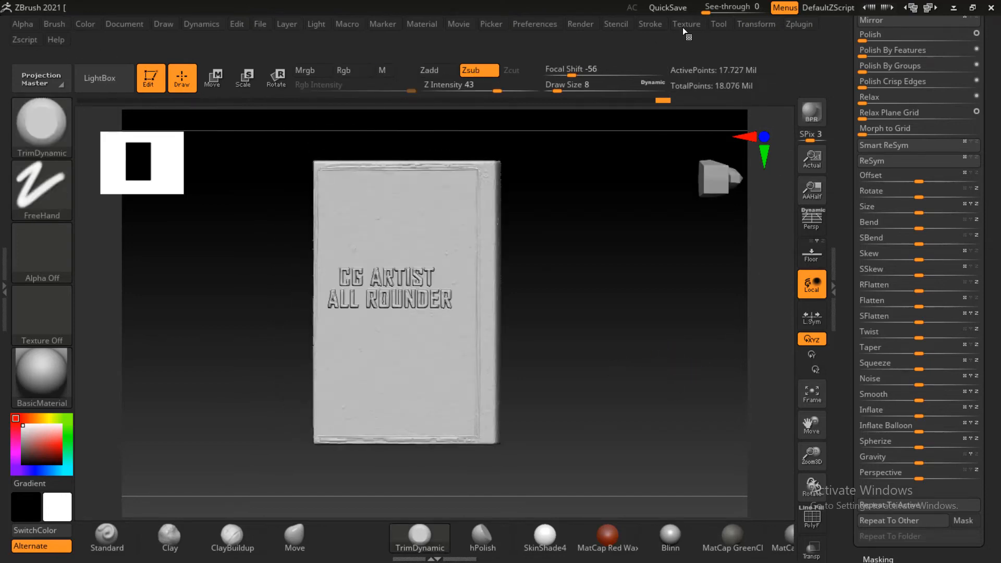
Step: Import the updated text.psd as a texture from the book sculpting folder
left_click(685, 25)
left_click(723, 186)
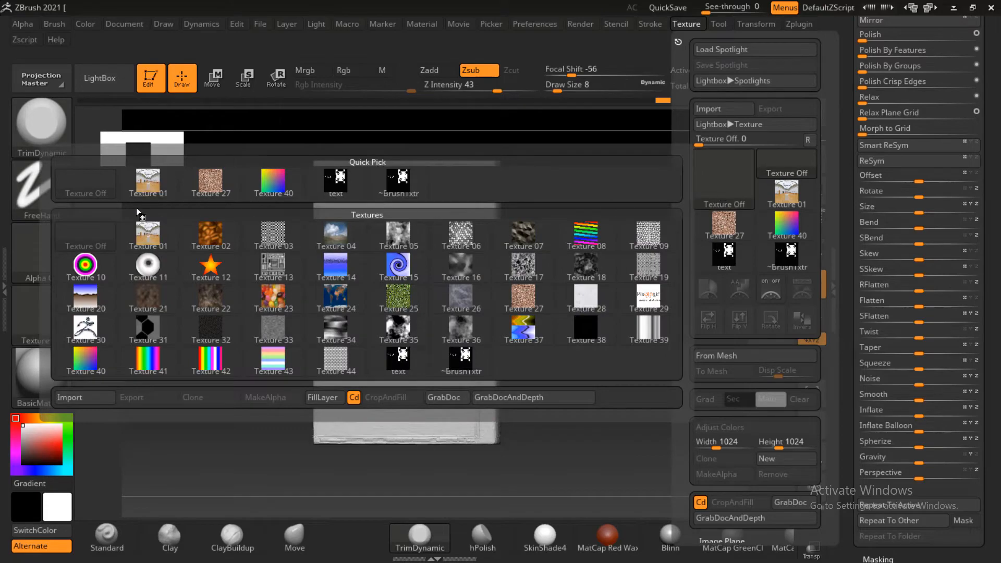
left_click(86, 396)
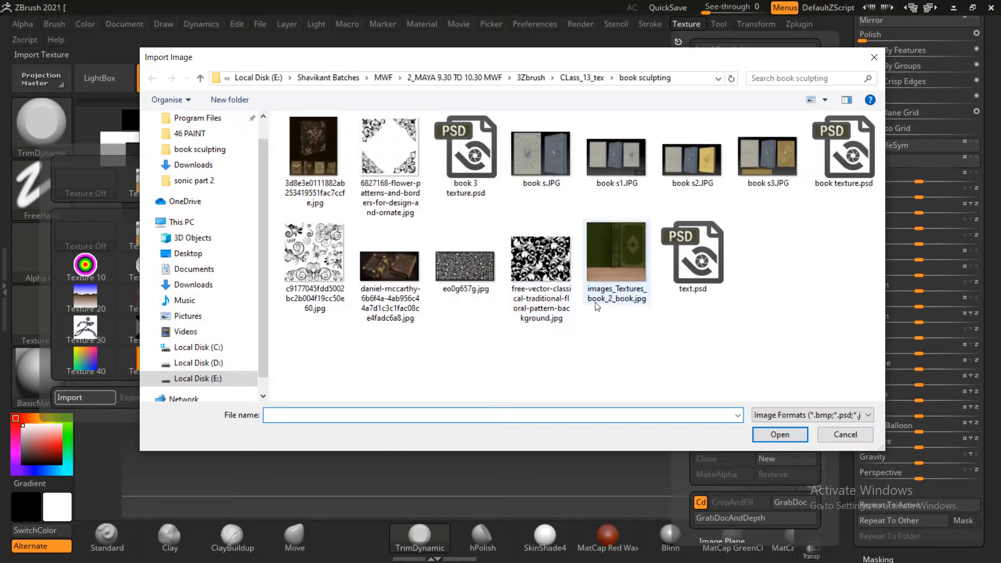
double_click(705, 273)
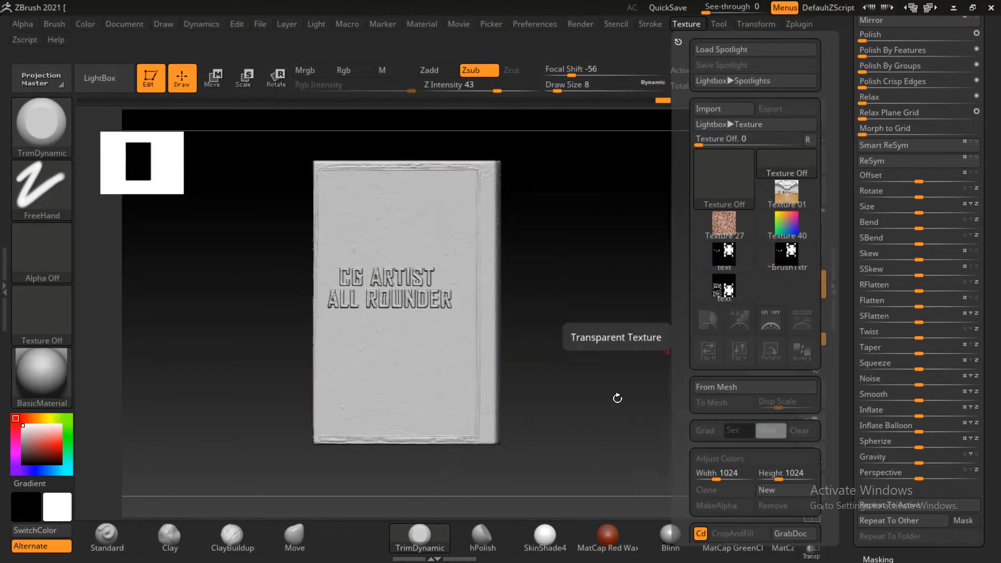
Step: Make the newly imported text texture current and apply it as the book's texture map
left_click(687, 24)
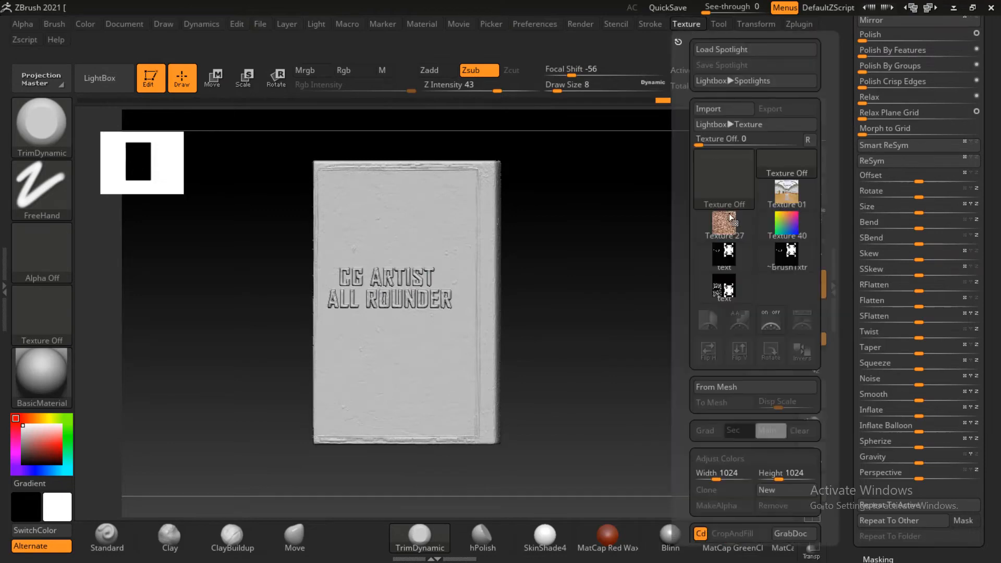
left_click(725, 286)
left_click(743, 356)
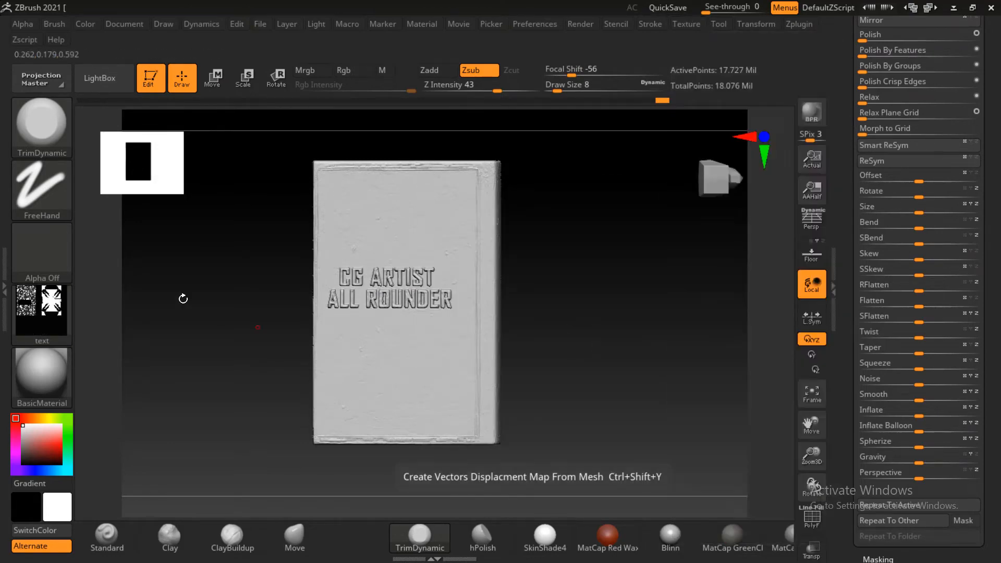
left_click_drag(849, 173, 853, 255)
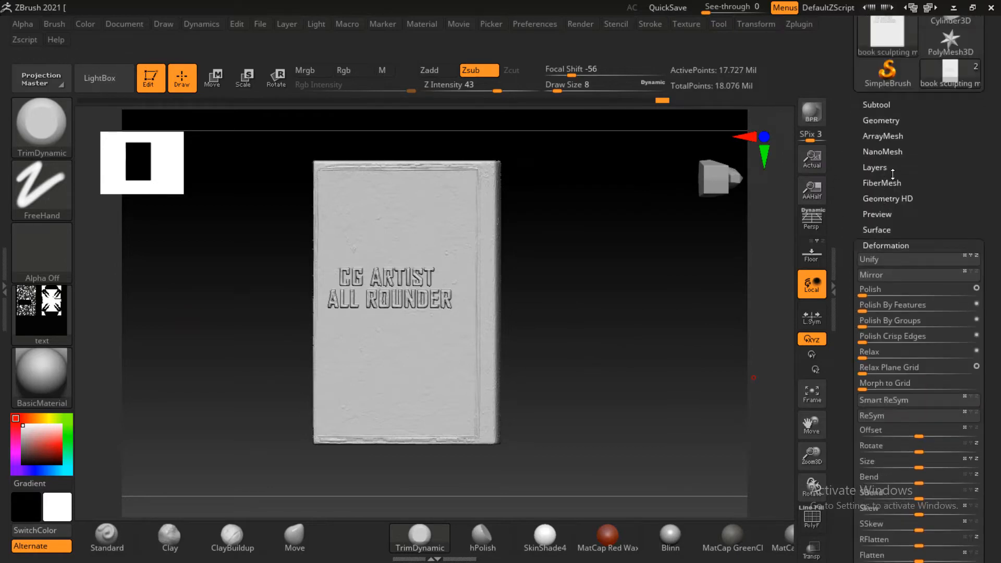
left_click(886, 245)
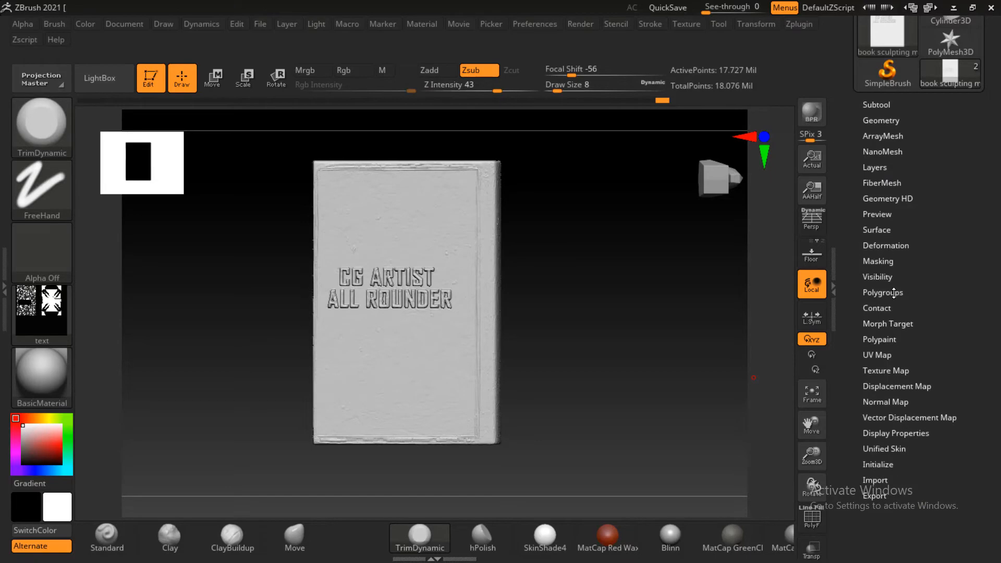
left_click(886, 370)
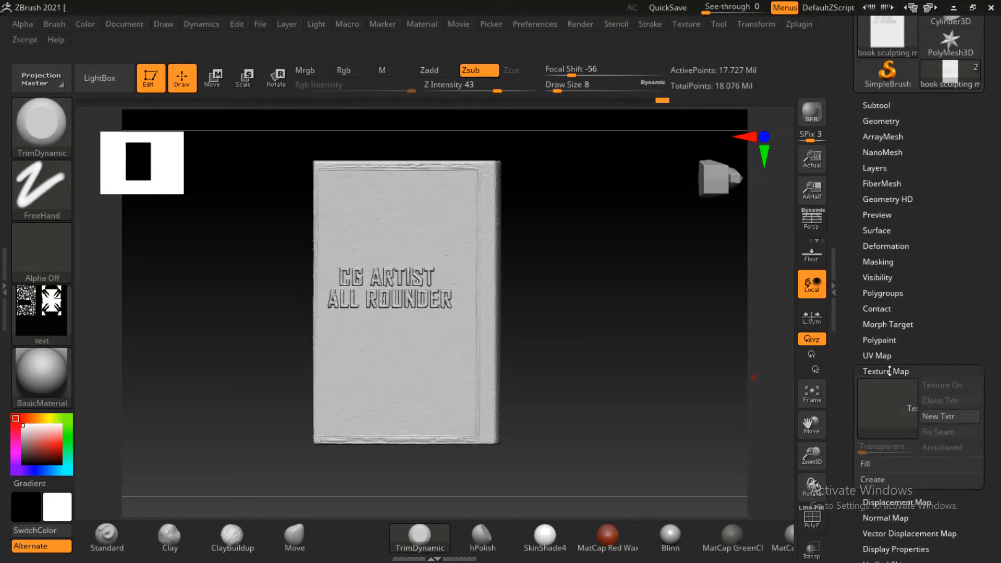
left_click(887, 409)
left_click(623, 325)
Step: Mask the book by the intensity of its floral texture map
mouse_move(641, 318)
left_mouse_down()
mouse_move(670, 324)
mouse_move(572, 315)
mouse_move(696, 332)
mouse_move(664, 311)
mouse_move(604, 311)
left_mouse_up()
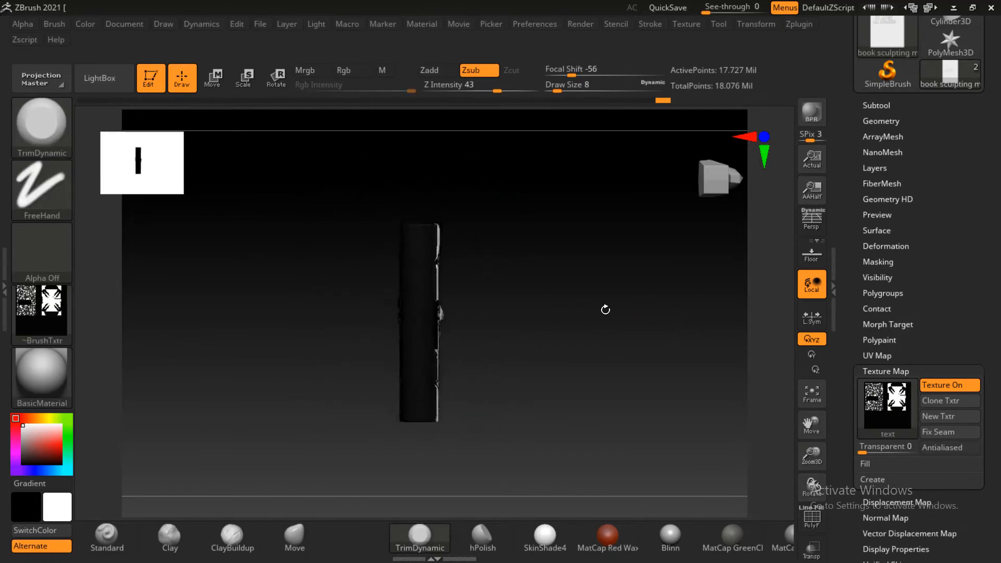
mouse_move(551, 175)
left_mouse_down("ctrl")
mouse_move(456, 413)
mouse_move(474, 434)
mouse_move(552, 381)
mouse_move(648, 374)
left_mouse_up("ctrl")
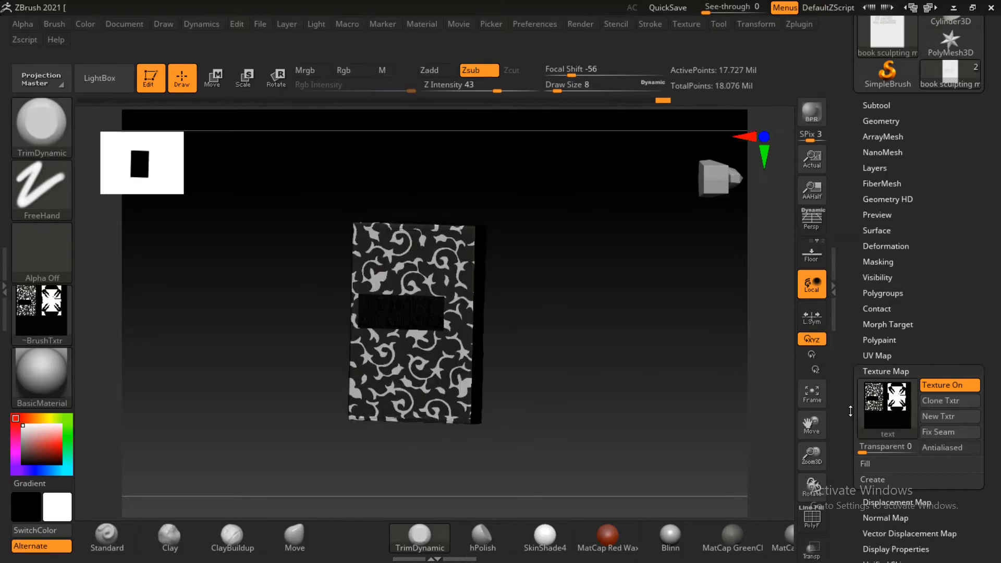
left_click_drag(850, 410, 858, 354)
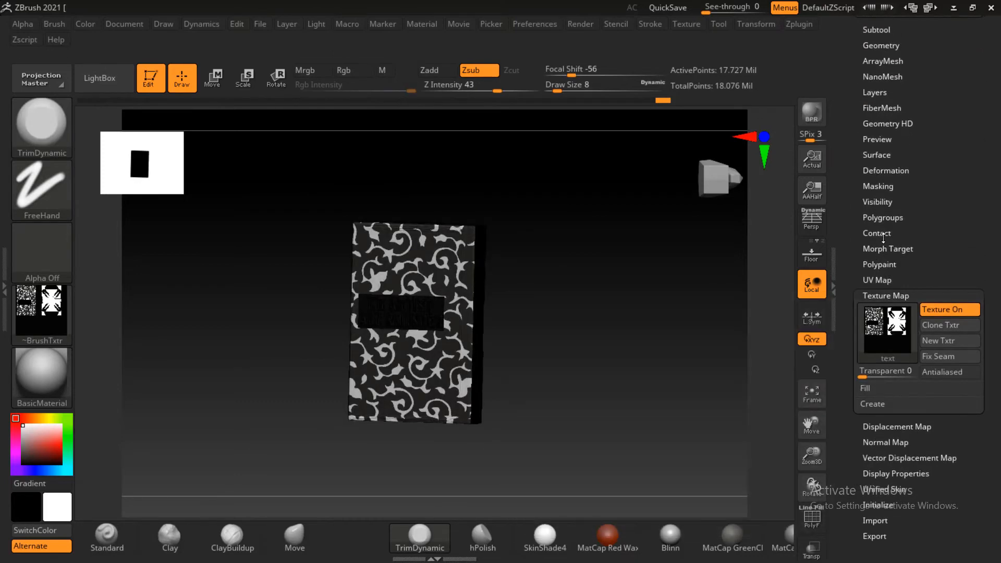
left_click(878, 186)
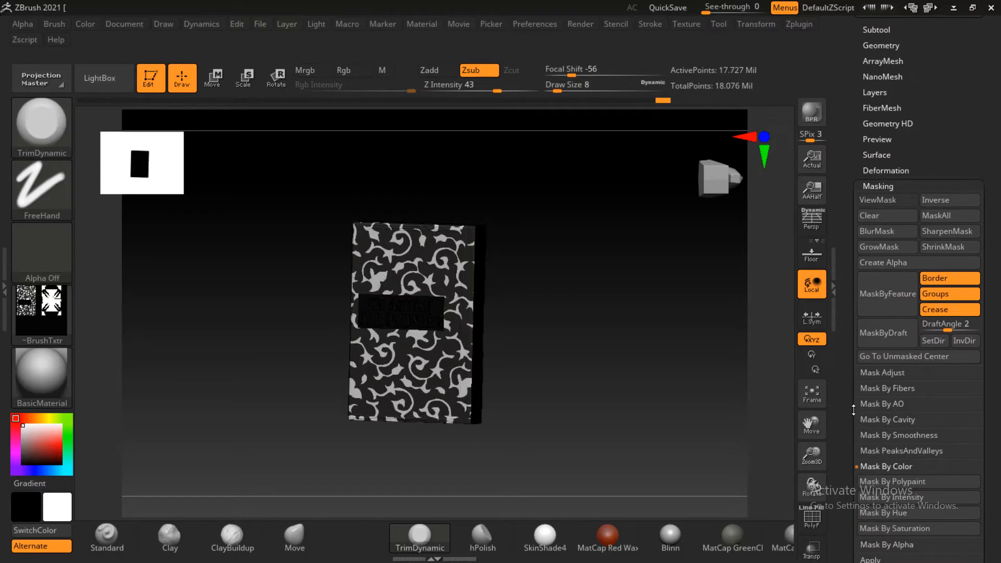
left_click_drag(842, 406, 842, 367)
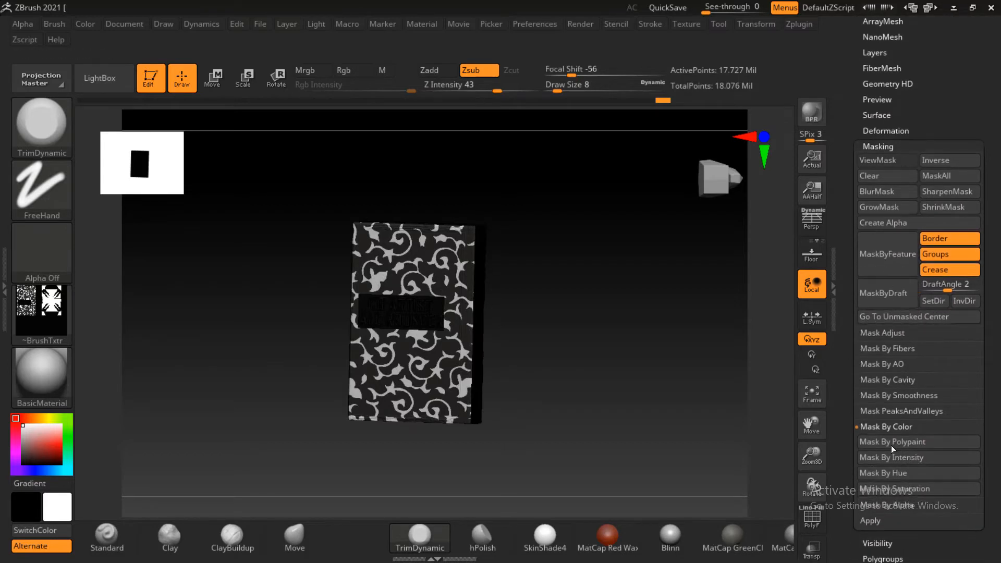
left_click(911, 458)
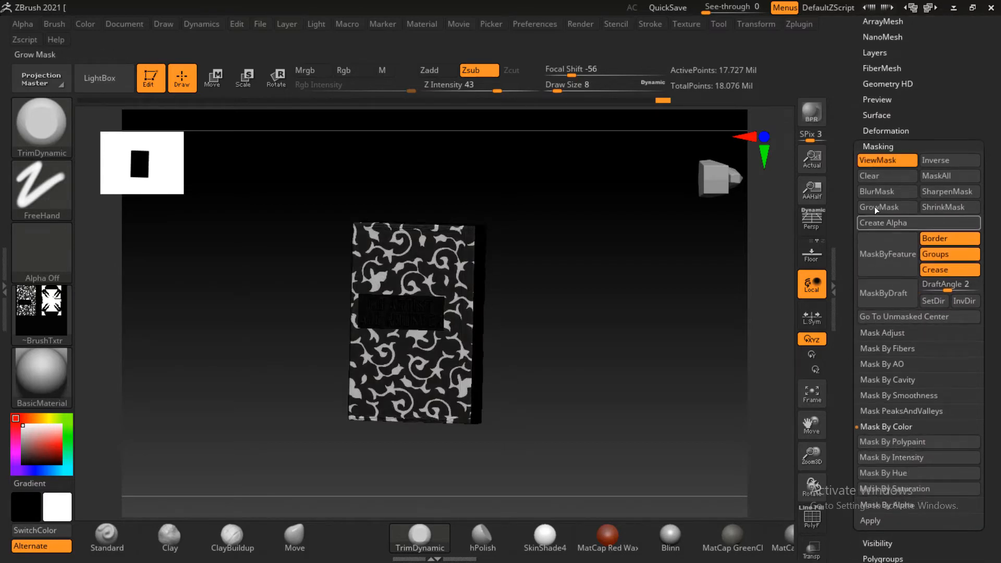
Step: Remove the texture map from the book by setting it to Texture Off
left_click(868, 146)
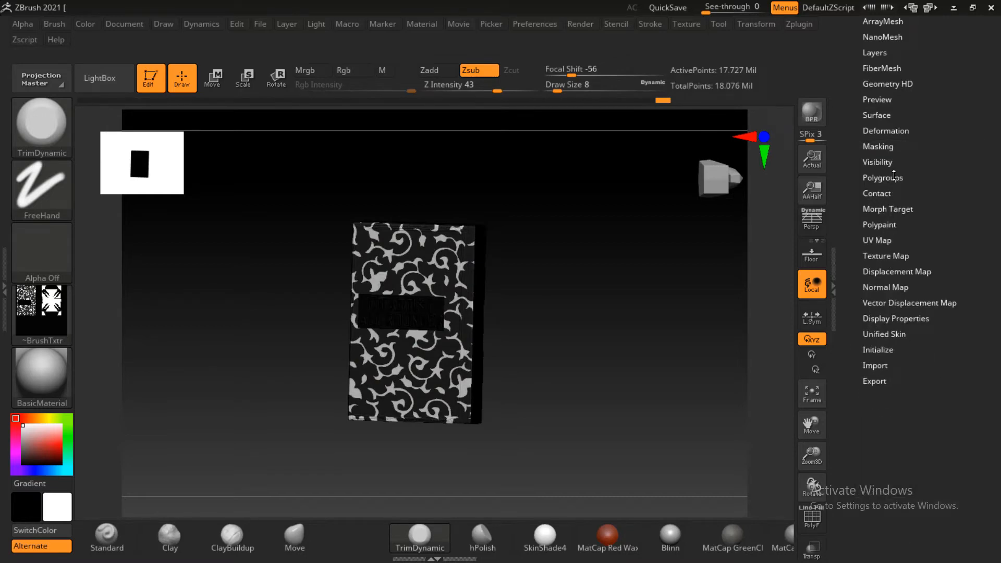
left_click(884, 255)
left_click(888, 299)
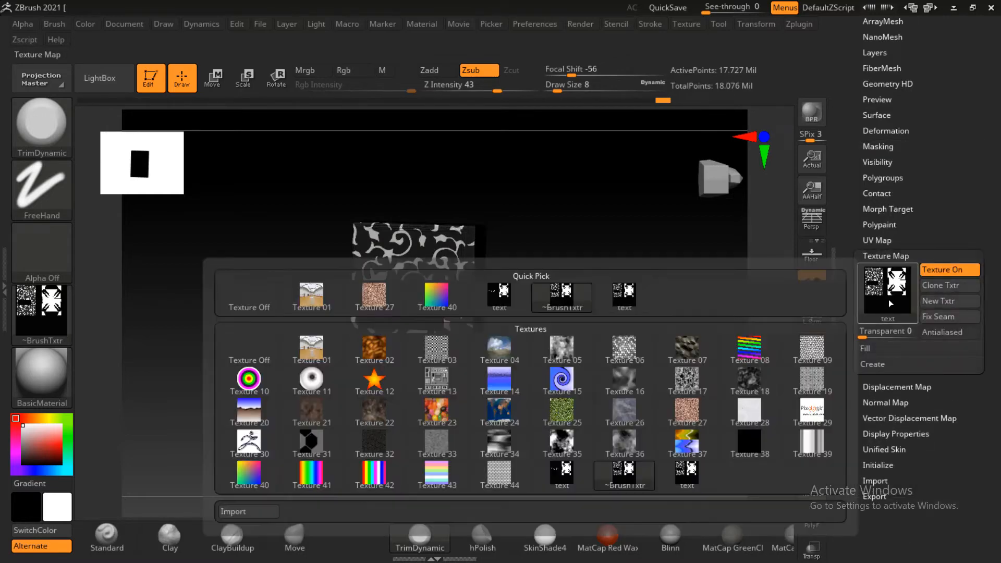
left_click(256, 307)
Step: Mask the front half of the book from the side view, keeping the floral mask on the back cover
left_click_drag(605, 299, 628, 302, "shift")
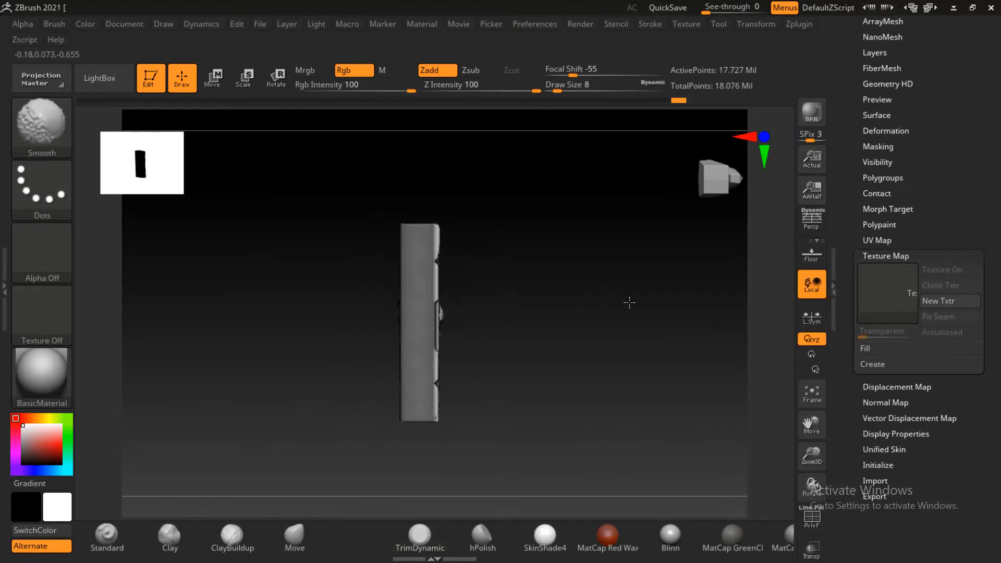
left_click_drag(571, 178, 417, 481, "ctrl")
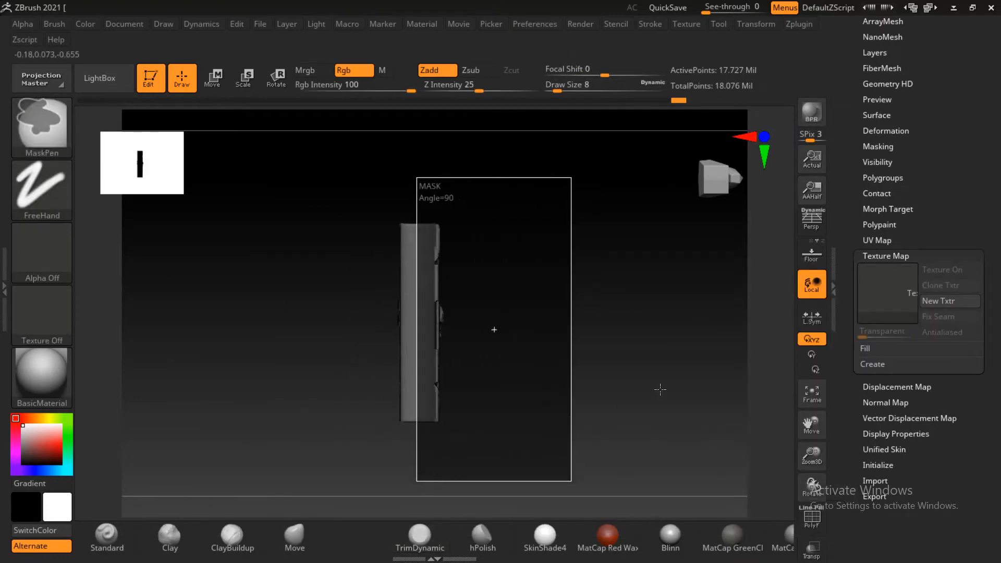
mouse_move(661, 381)
left_mouse_down("shift")
mouse_move(655, 362)
mouse_move(655, 409)
mouse_move(659, 395)
left_mouse_up("shift")
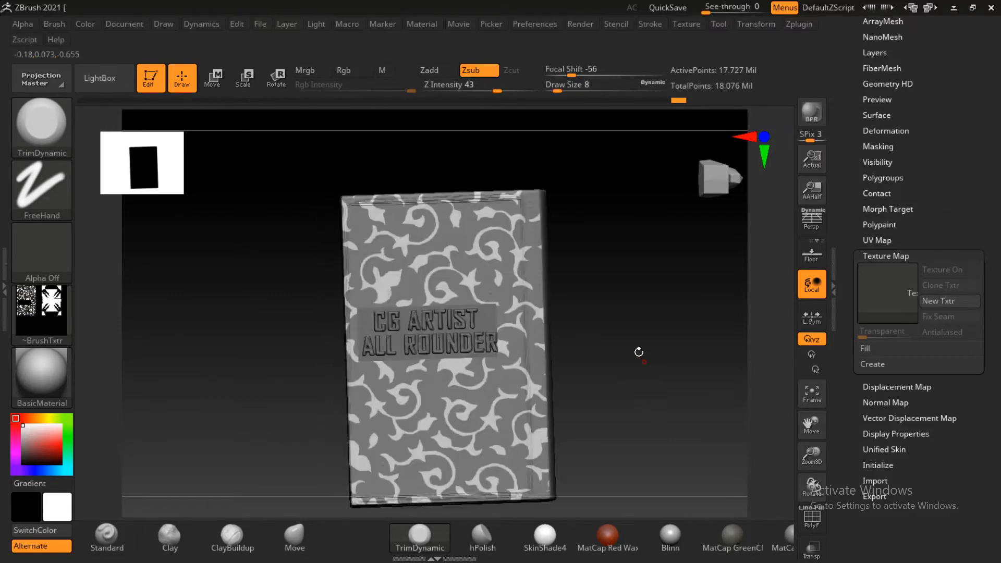
Step: Mask a horizontal strip across the upper border of the back cover to exclude the pattern there
left_click_drag(636, 336, 655, 345, "shift")
left_click_drag(652, 302, 678, 407, "alt")
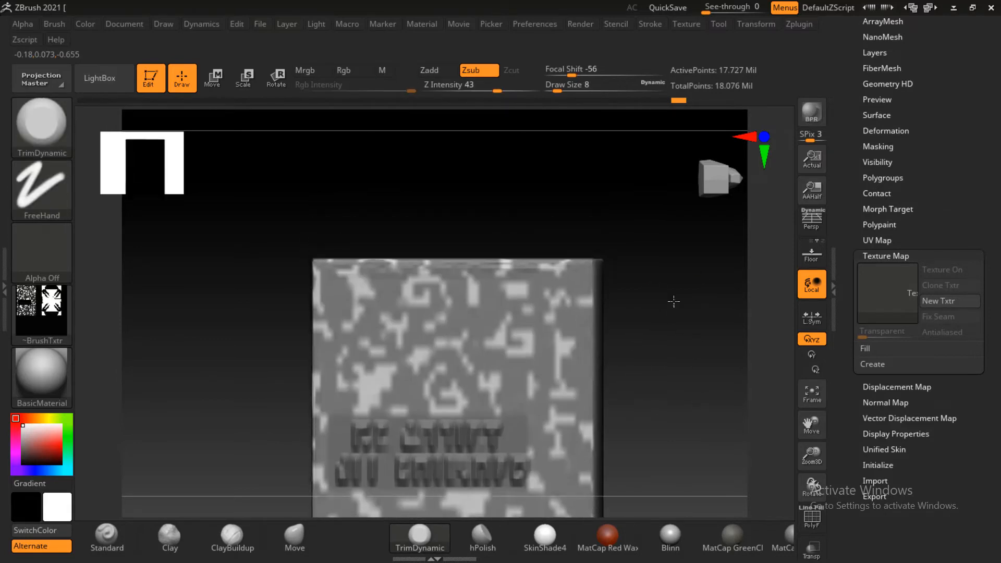
mouse_move(669, 249)
left_mouse_down("ctrl")
mouse_move(280, 259)
mouse_move(266, 261)
mouse_move(268, 274)
left_mouse_up("ctrl")
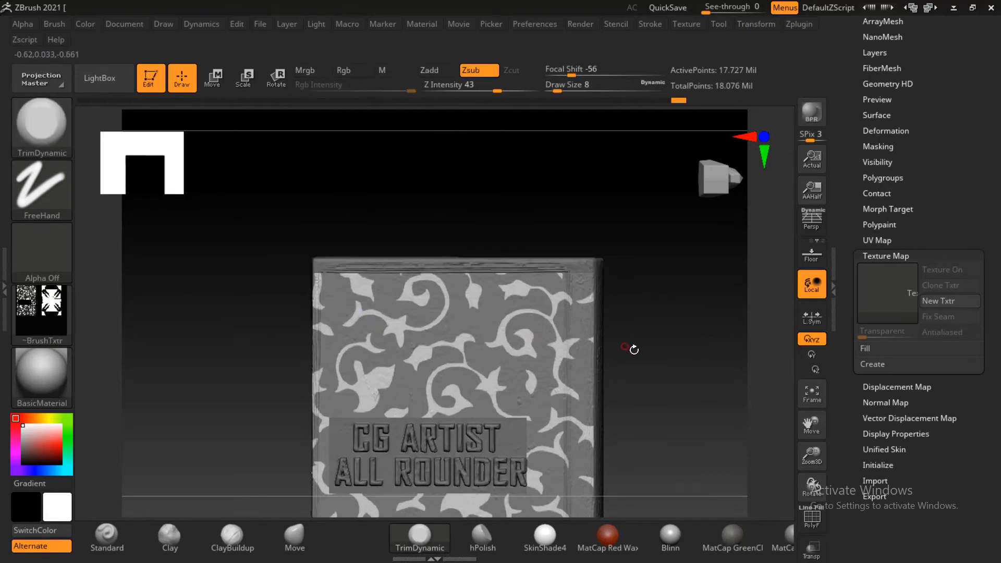
Step: Mask strips along the two side borders and the lower border of the back cover, limiting the floral pattern to the inner panel
mouse_move(633, 349)
left_mouse_down("alt")
mouse_move(583, 221)
mouse_move(601, 280)
mouse_move(596, 366)
left_mouse_up("alt")
left_click_drag(593, 266, 590, 334, "alt")
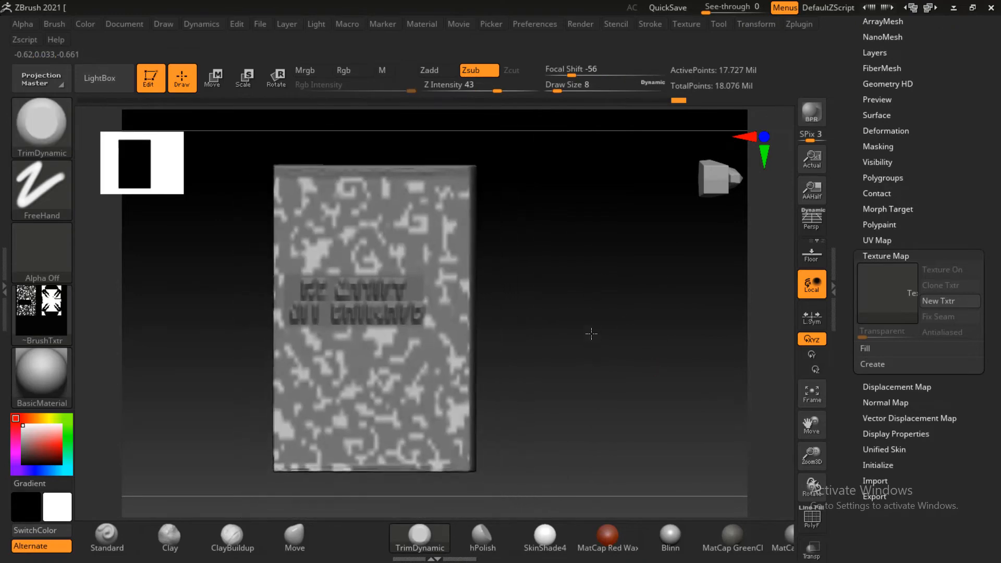
left_click_drag(528, 146, 450, 523, "ctrl")
left_click_drag(256, 148, 280, 559, "ctrl")
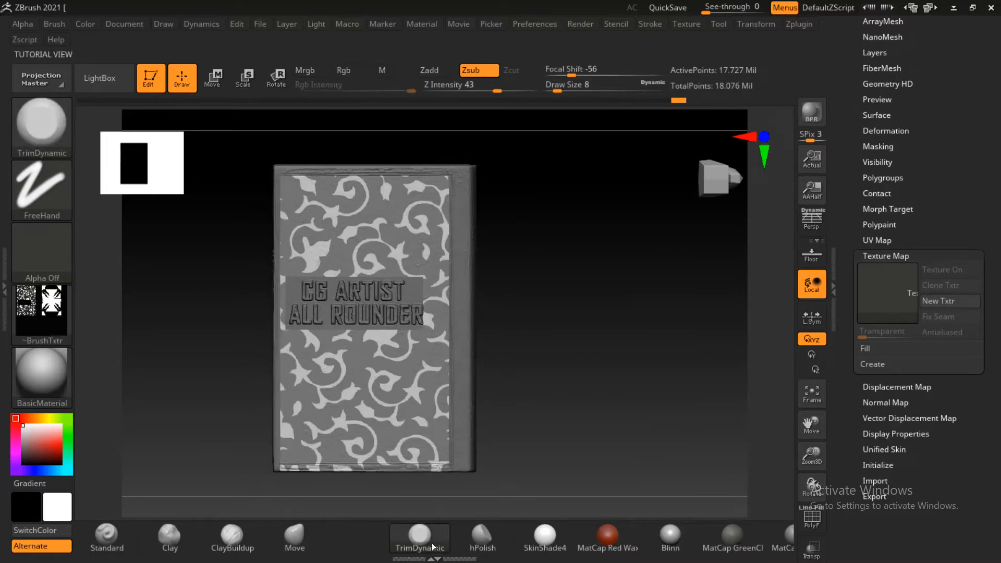
left_click_drag(565, 476, 230, 466, "ctrl")
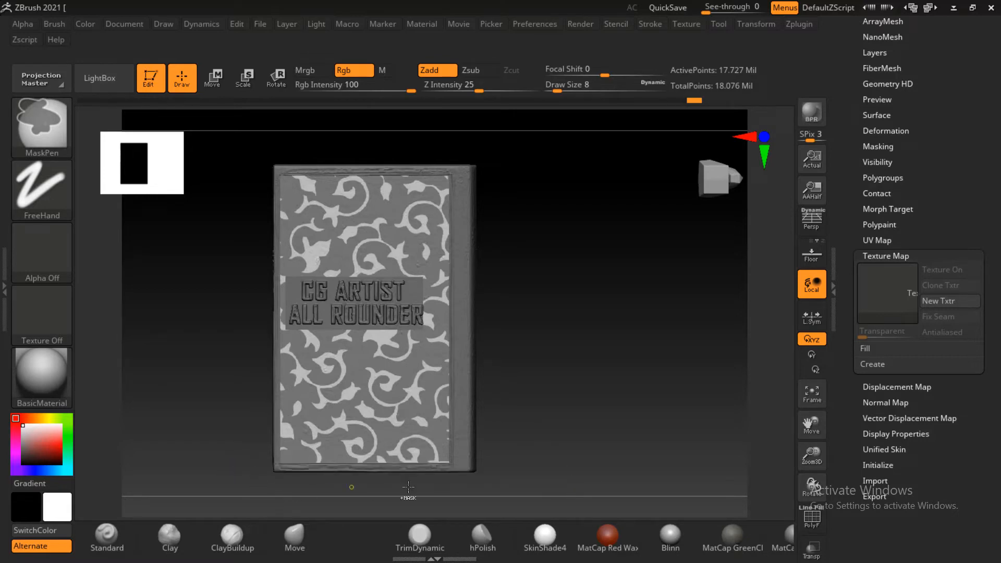
mouse_move(545, 479)
left_mouse_down("ctrl")
mouse_move(166, 477)
mouse_move(162, 462)
left_mouse_up("ctrl")
Step: Raise the unmasked floral pattern on the back cover with the Inflate deformation at 12
mouse_move(610, 438)
left_mouse_down("shift")
mouse_move(588, 429)
mouse_move(592, 391)
mouse_move(611, 375)
mouse_move(701, 390)
mouse_move(662, 376)
mouse_move(592, 380)
mouse_move(655, 380)
mouse_move(637, 411)
mouse_move(626, 351)
mouse_move(624, 397)
mouse_move(633, 419)
mouse_move(645, 415)
left_mouse_up("shift")
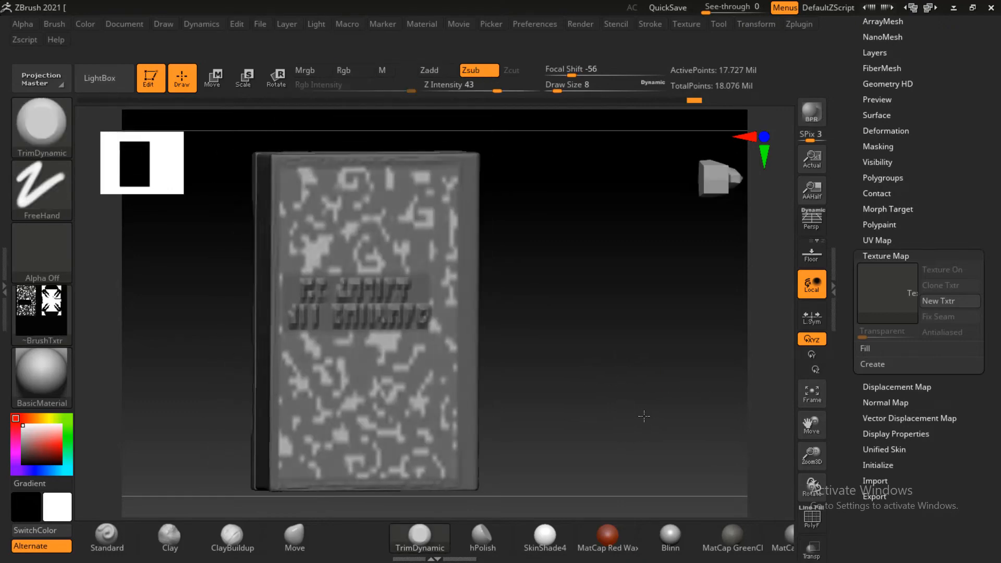
left_click(897, 256)
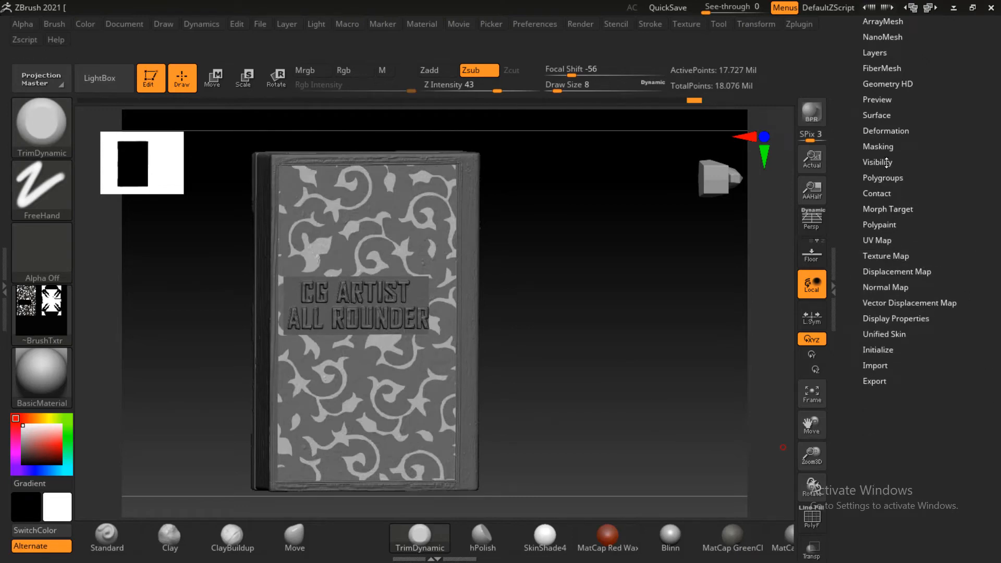
left_click(886, 132)
scroll(877, 351, "down", 5)
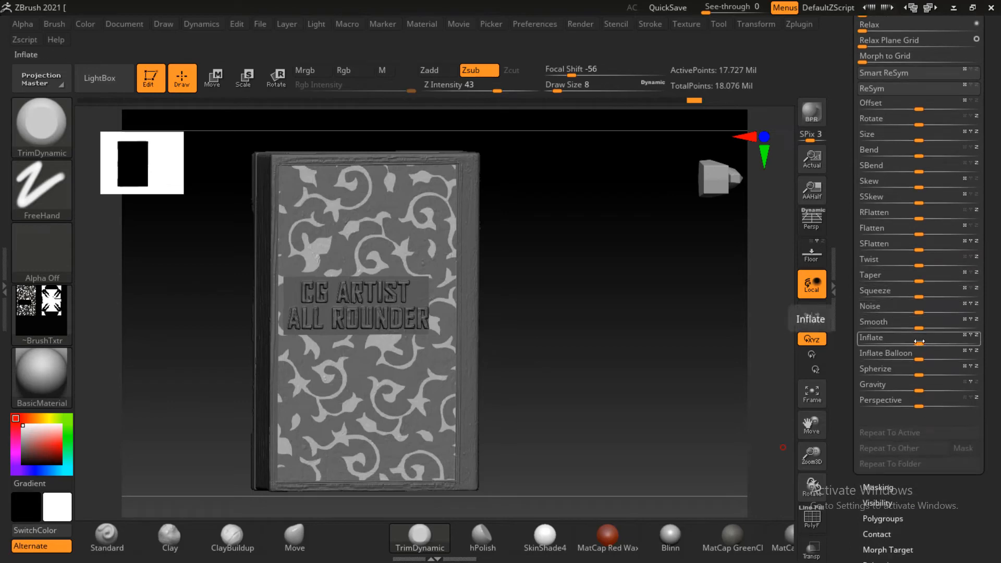
left_click(920, 342)
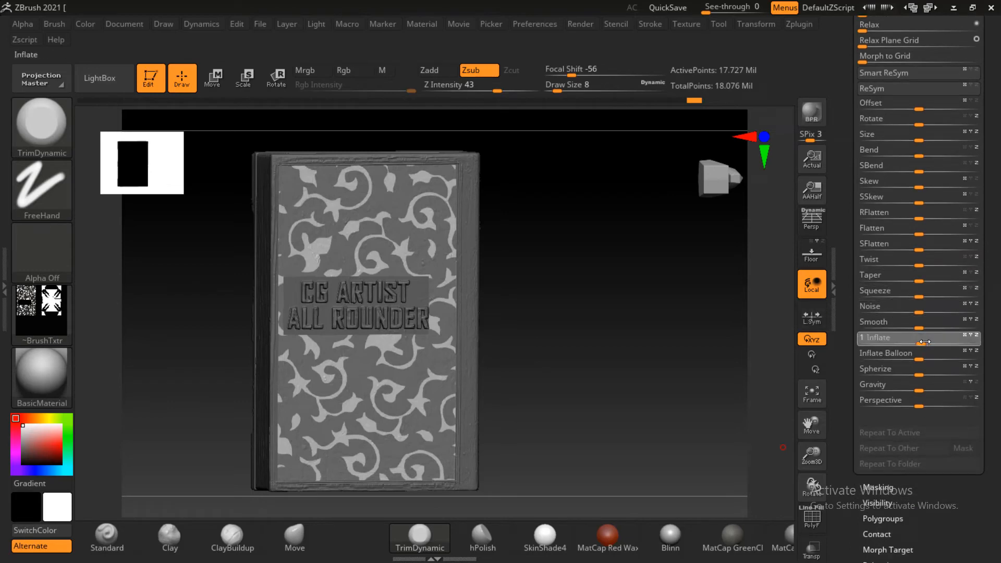
left_click_drag(925, 342, 927, 340)
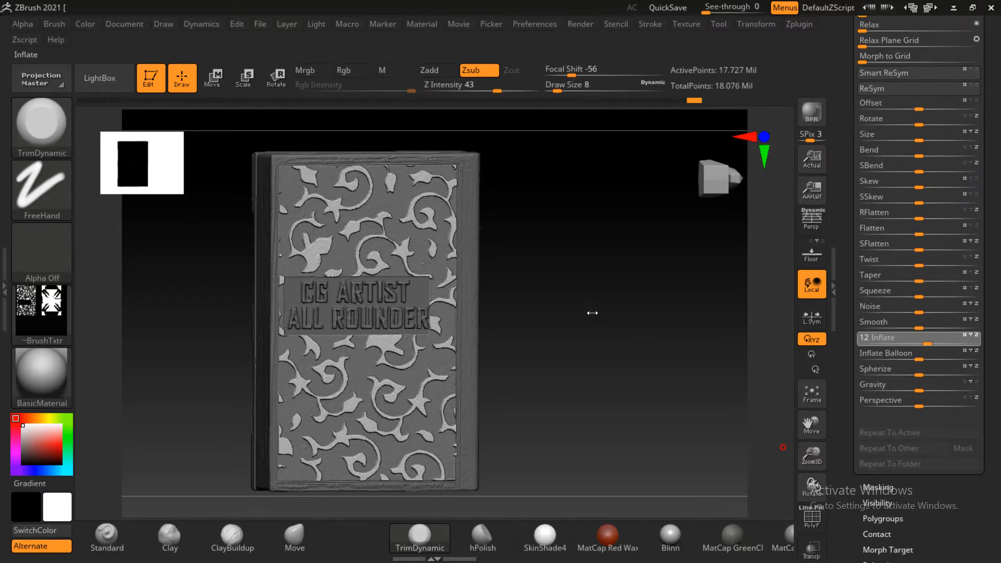
Step: Apply the Inflate Balloon deformation at .5 to the raised floral pattern
left_click_drag(577, 331, 617, 441)
left_click_drag(644, 351, 711, 377, "alt")
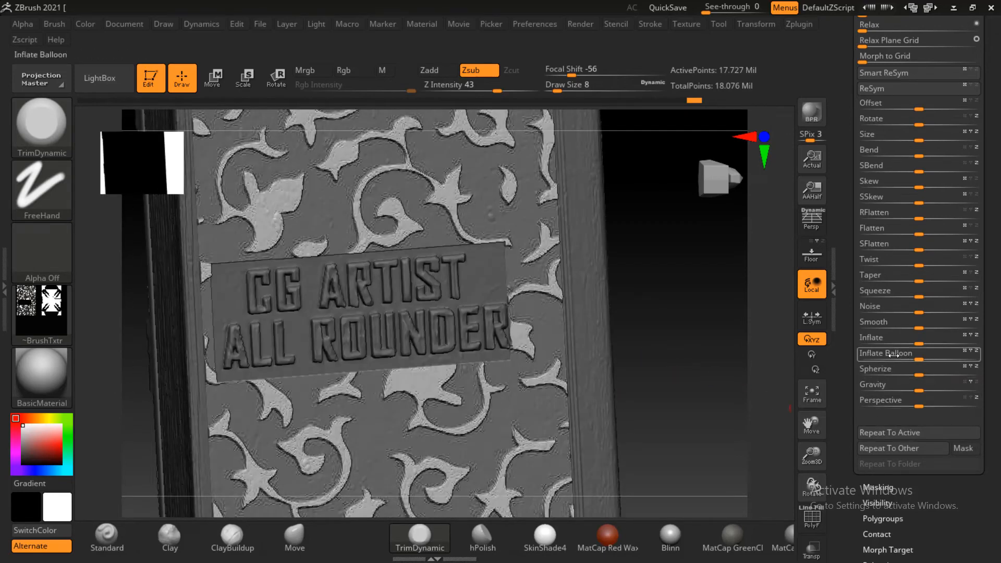
left_click(893, 354)
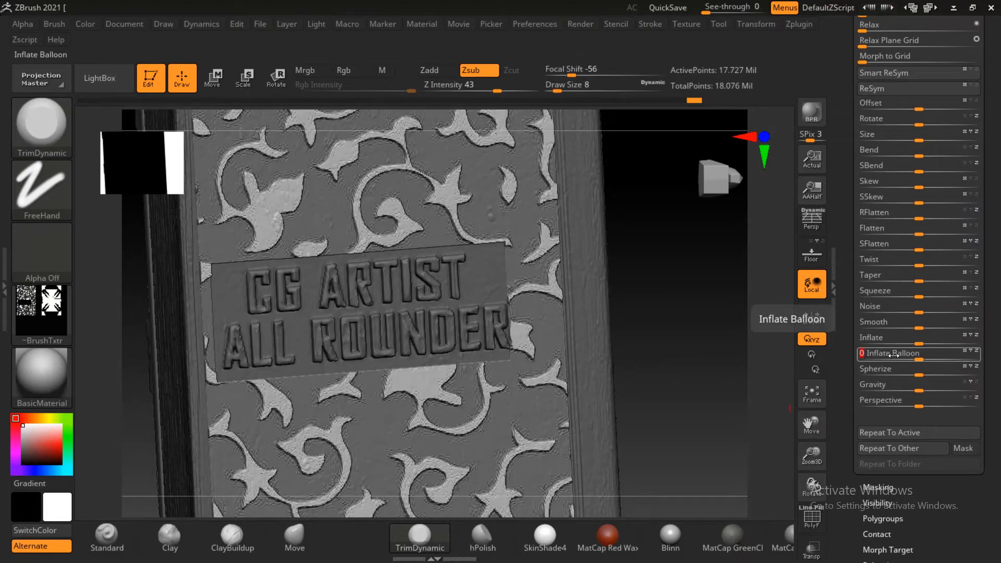
type(".5")
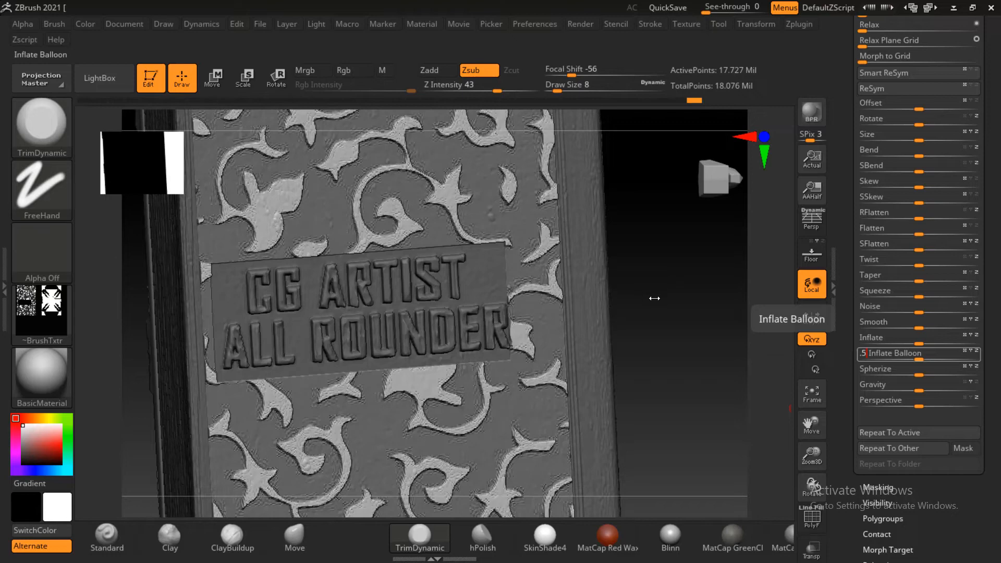
key("Return")
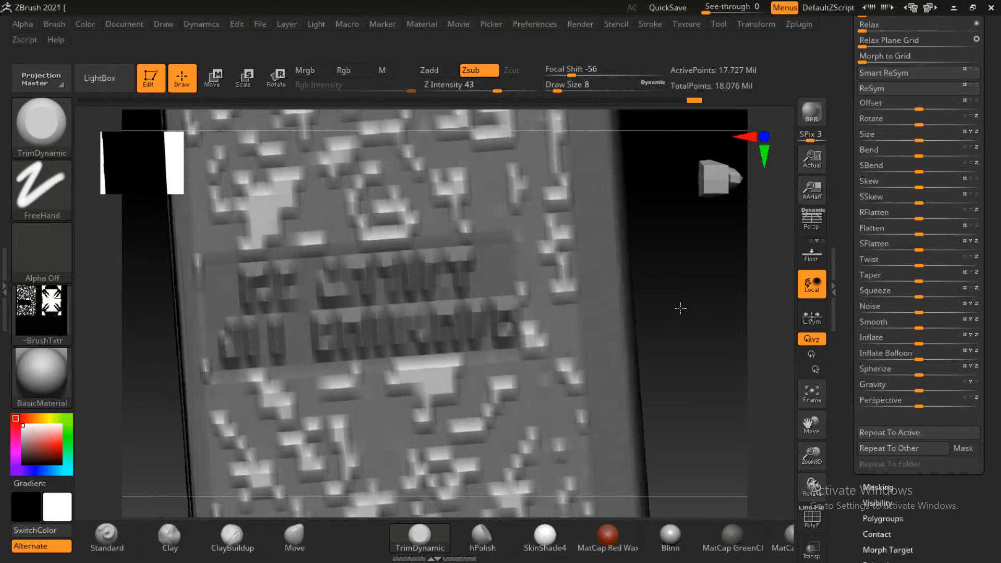
Step: Build rounded volume on the spiral vine near the cover's upper border with the Standard brush, enlarging Draw Size to 26
left_click_drag(710, 307, 743, 383, "shift")
left_click_drag(708, 309, 697, 340, "alt")
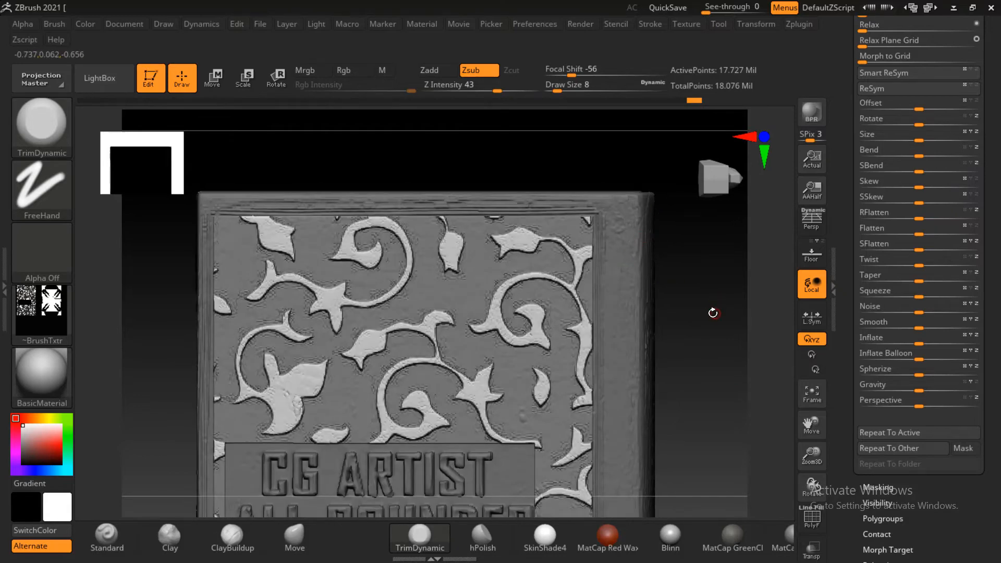
mouse_move(702, 287)
left_mouse_down("alt")
mouse_move(709, 279)
mouse_move(691, 259)
mouse_move(689, 287)
left_mouse_up("alt")
left_click_drag(313, 129, 353, 159, "alt")
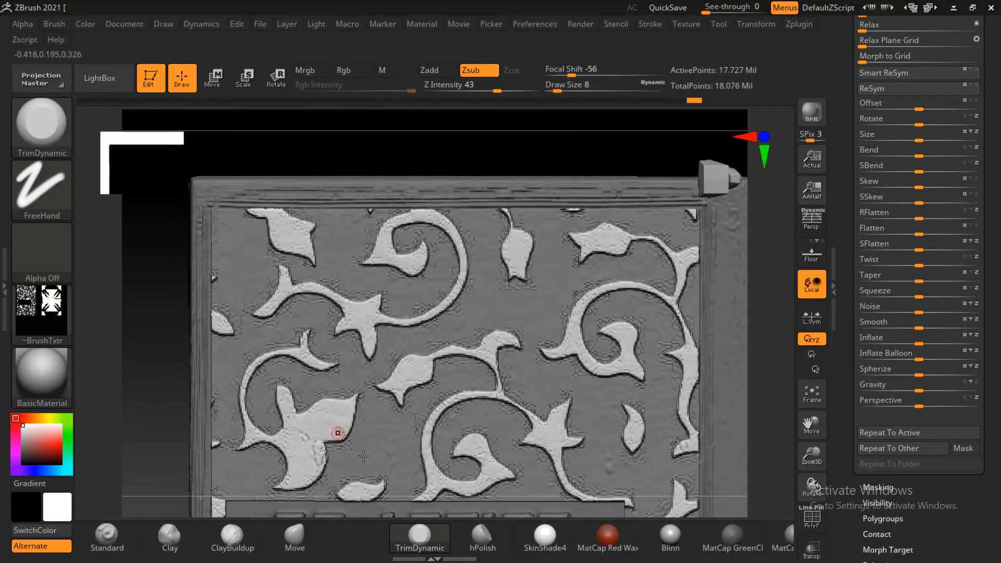
left_click(107, 538)
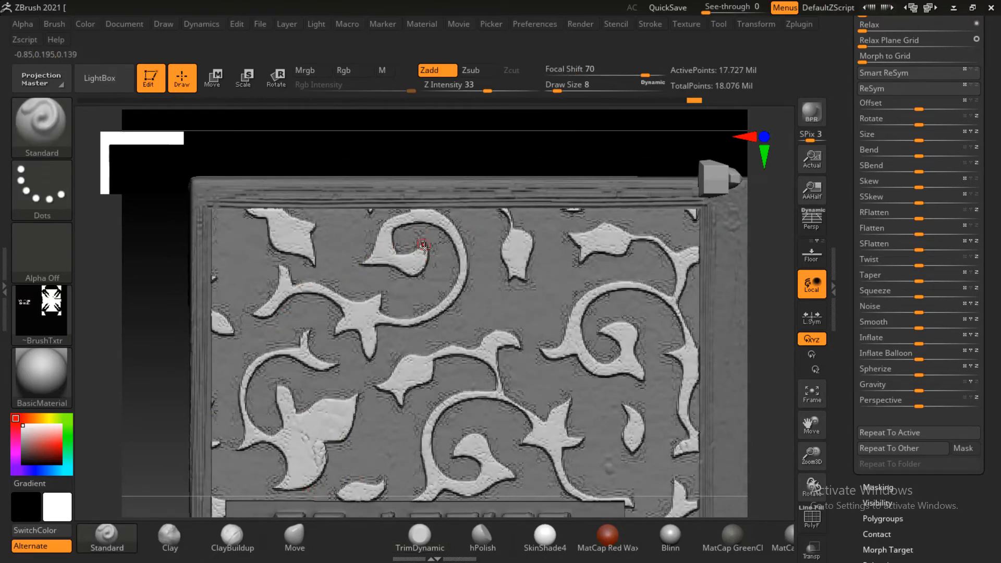
left_click_drag(425, 243, 422, 250)
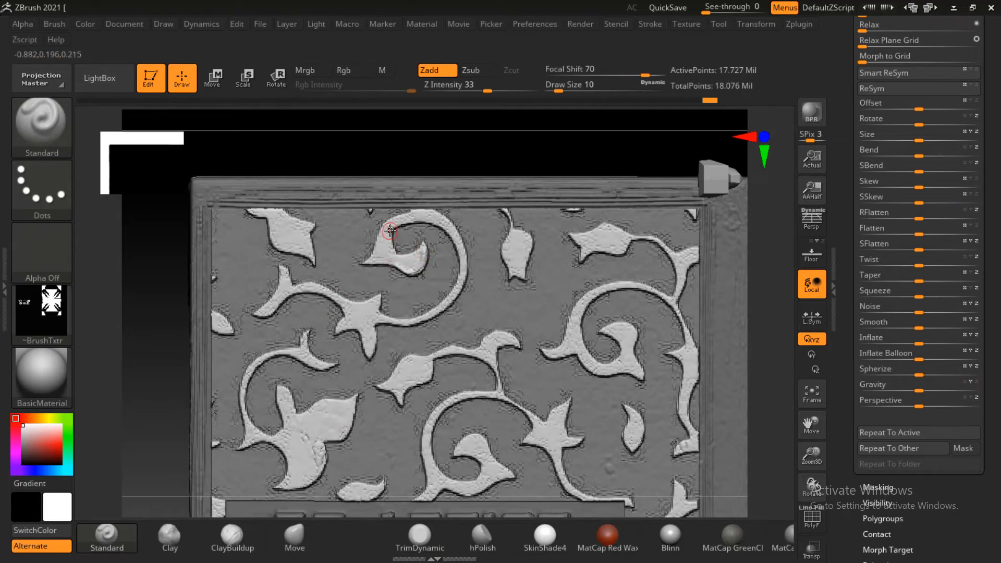
left_click_drag(396, 258, 403, 263)
key("]")
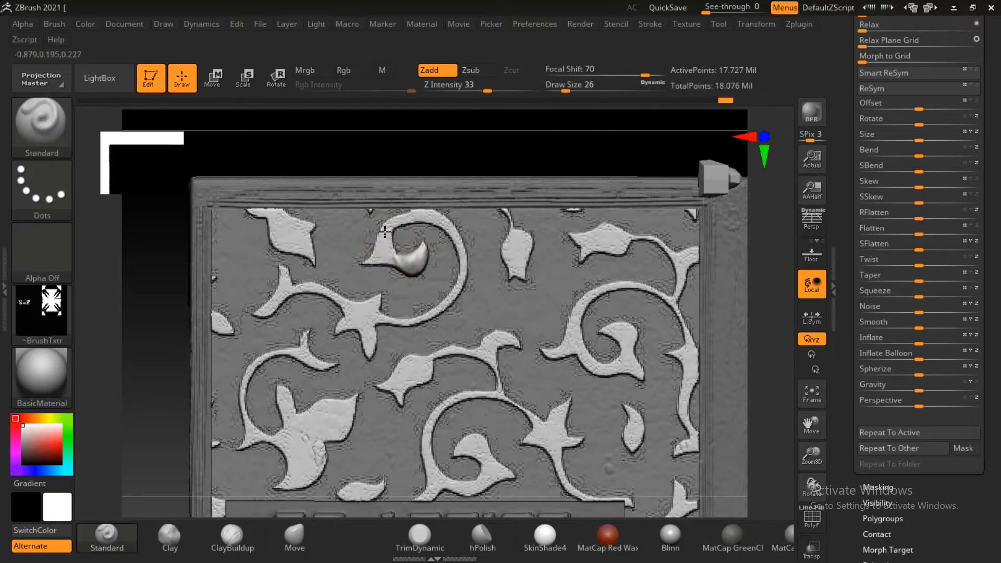
mouse_move(384, 232)
left_mouse_down()
mouse_move(439, 215)
mouse_move(465, 261)
mouse_move(449, 301)
mouse_move(385, 321)
mouse_move(405, 320)
mouse_move(456, 279)
mouse_move(462, 248)
mouse_move(425, 219)
mouse_move(385, 249)
left_mouse_up()
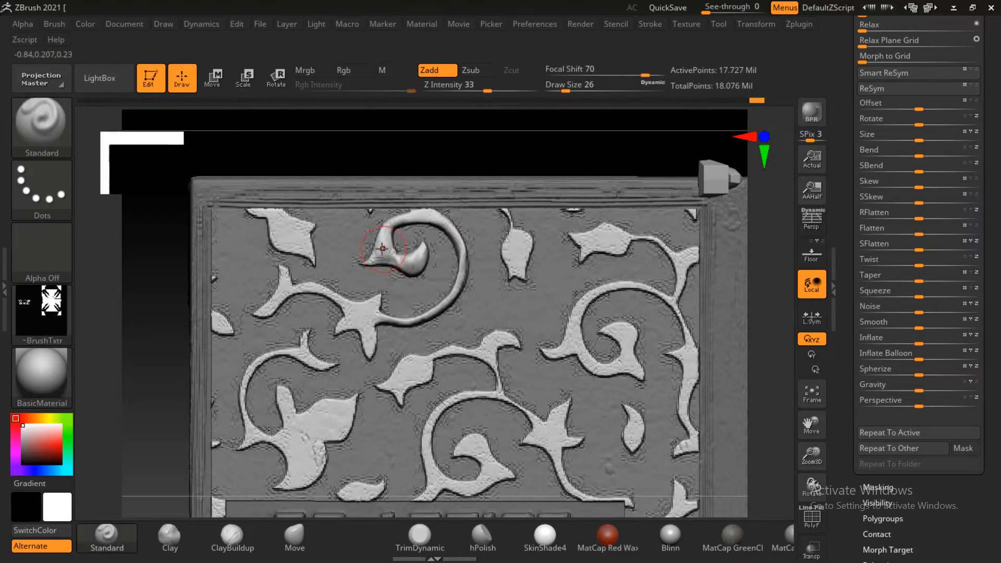
Step: Carve creases into the leafy end of the upper spiral vine with Draw Size 14
key("bracketleft")
key("bracketleft")
mouse_move(382, 254)
left_mouse_down("alt")
mouse_move(392, 262)
mouse_move(425, 250)
mouse_move(420, 270)
mouse_move(398, 258)
left_mouse_up("alt")
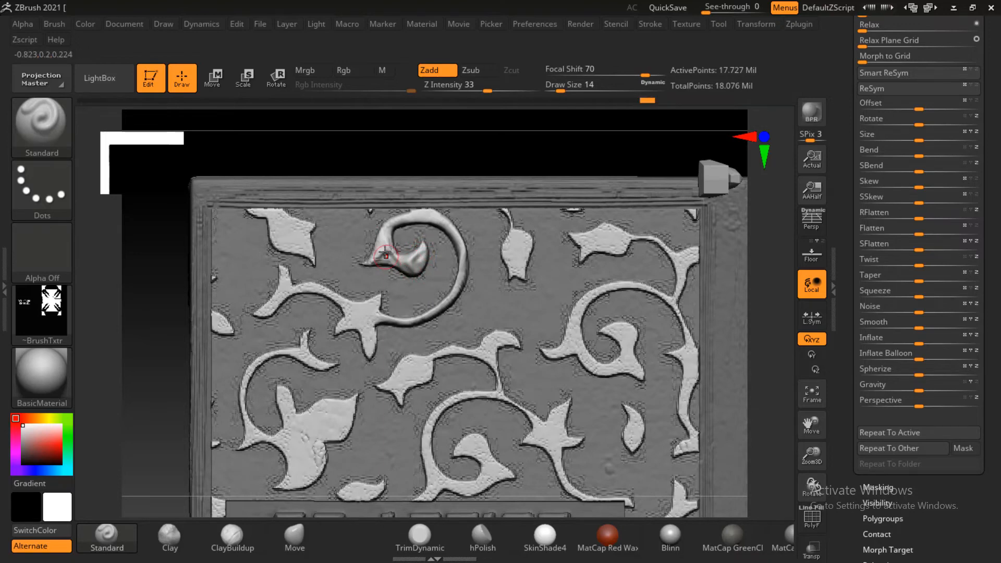
Step: Raise the edges and body of the leaf in the cover's upper corner beside the spiral vine, and smooth its surface
mouse_move(316, 227)
left_mouse_down()
mouse_move(257, 214)
mouse_move(270, 213)
left_mouse_up()
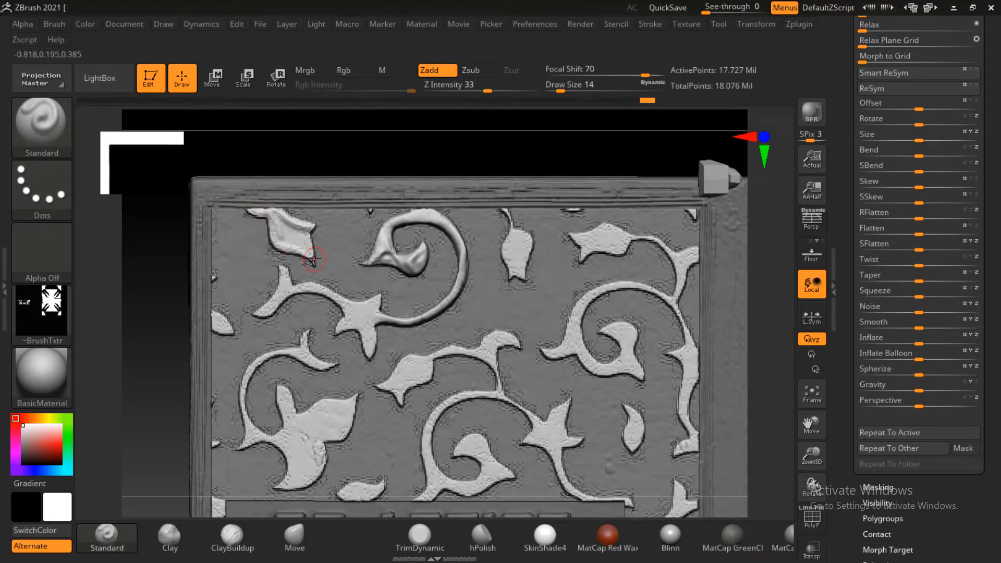
left_click_drag(312, 259, 308, 233)
key("bracketright")
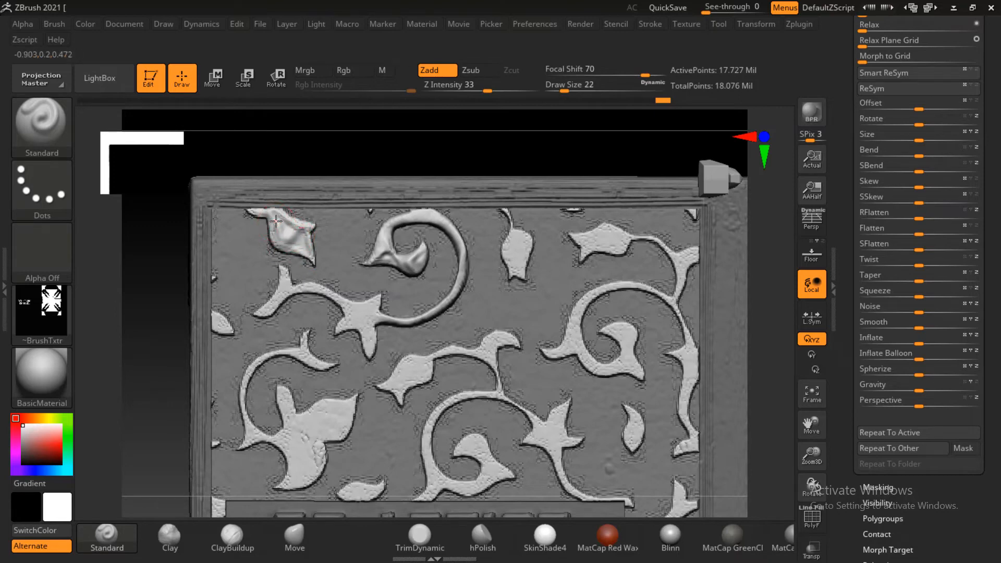
left_click_drag(276, 221, 277, 216)
key("shift")
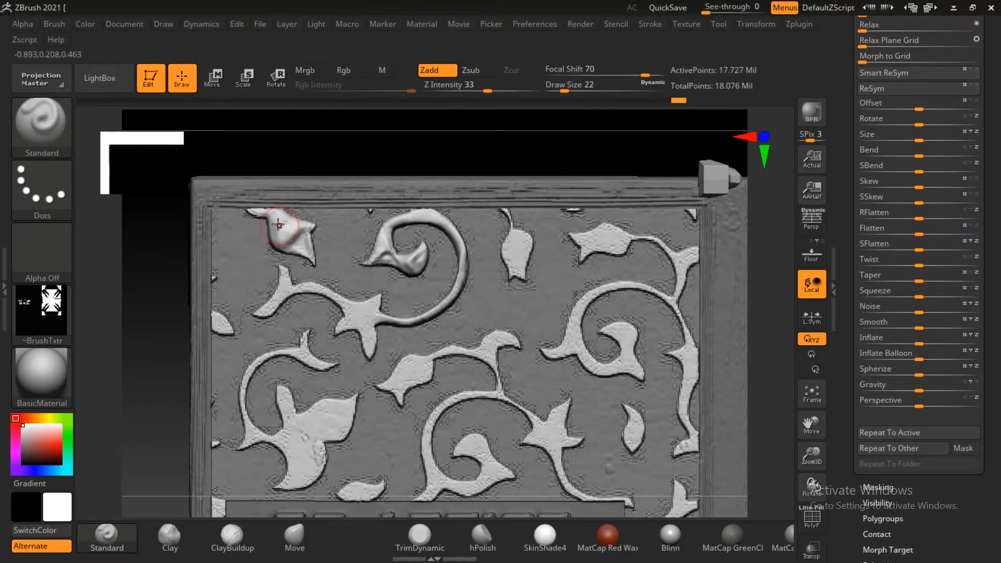
mouse_move(290, 227)
left_mouse_down("shift")
mouse_move(302, 230)
mouse_move(278, 231)
mouse_move(290, 240)
mouse_move(304, 231)
mouse_move(299, 243)
mouse_move(311, 244)
mouse_move(297, 245)
mouse_move(304, 223)
left_mouse_up("shift")
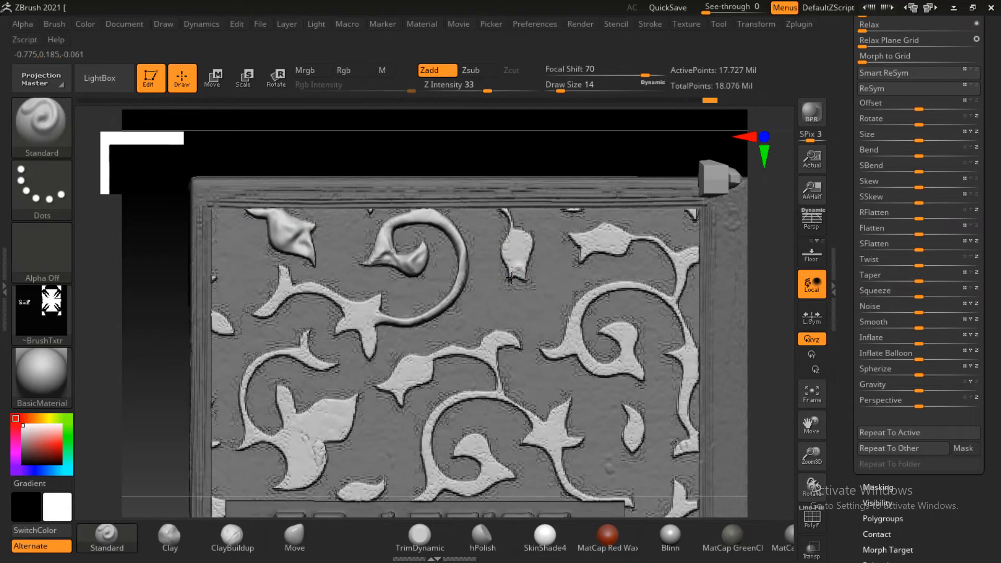
Step: Build up and smooth the hanging bud at the cover's upper edge, and carve a crease into it with Draw Size 8
left_click_drag(512, 278, 511, 282)
key("bracketright")
mouse_move(509, 253)
left_mouse_down()
mouse_move(517, 238)
mouse_move(523, 251)
mouse_move(511, 244)
mouse_move(517, 236)
mouse_move(514, 247)
left_mouse_up()
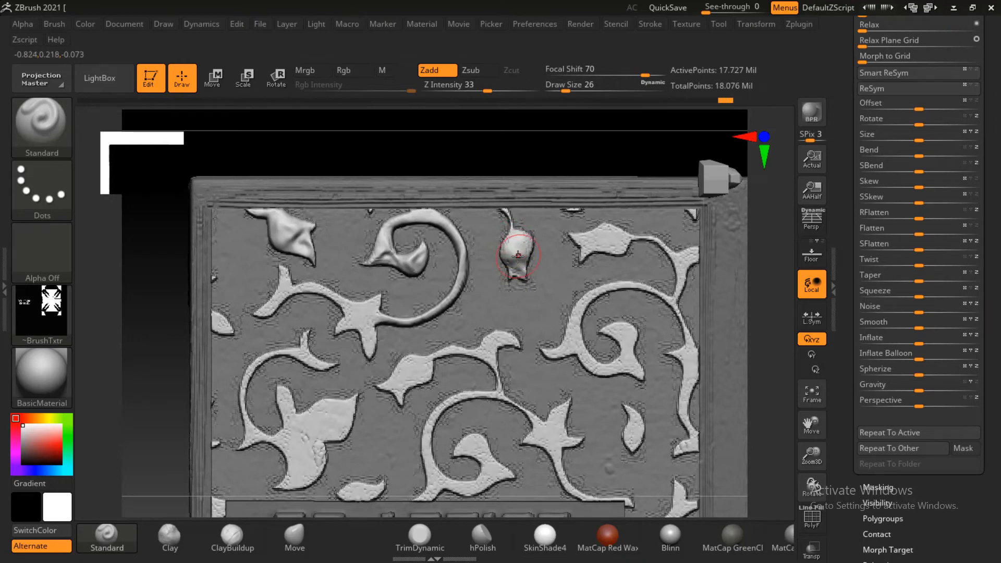
key("bracketleft")
key("shift")
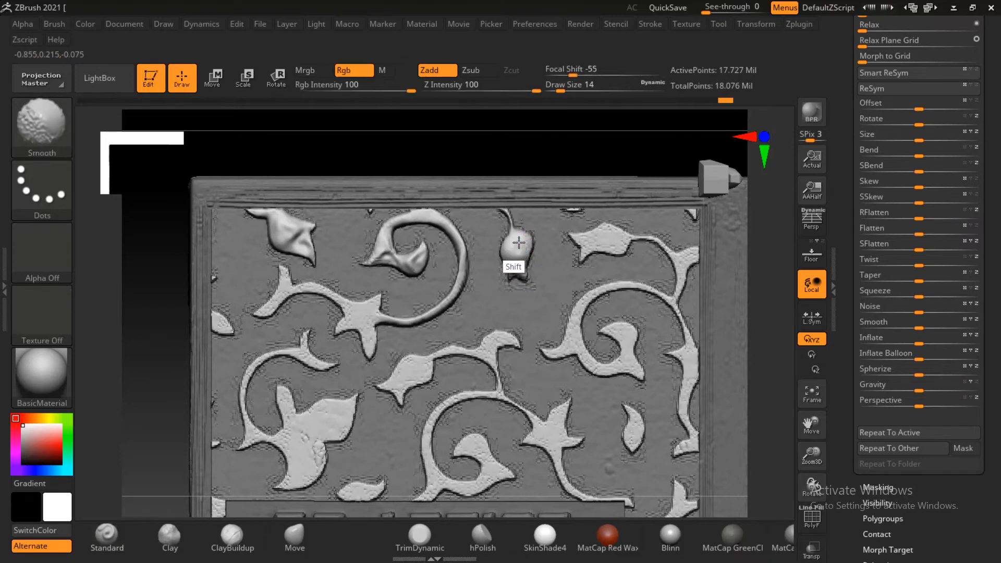
left_click_drag(519, 243, 514, 239, "shift")
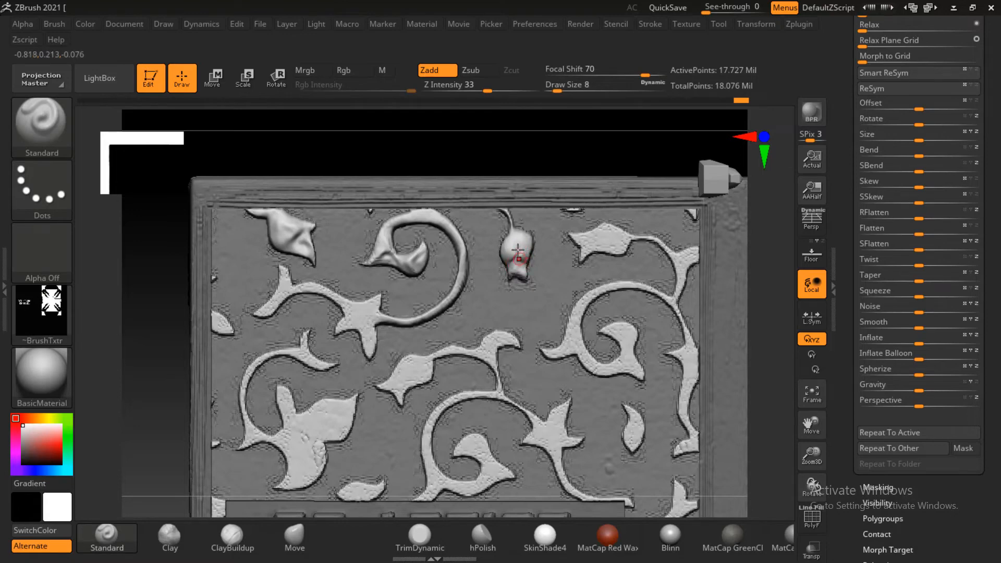
key("alt")
left_click_drag(519, 243, 522, 275, "alt")
Step: Round out the pointed flower bud beside the hanging bud, using a larger brush for its body and smoothing the result
left_click_drag(572, 236, 585, 239)
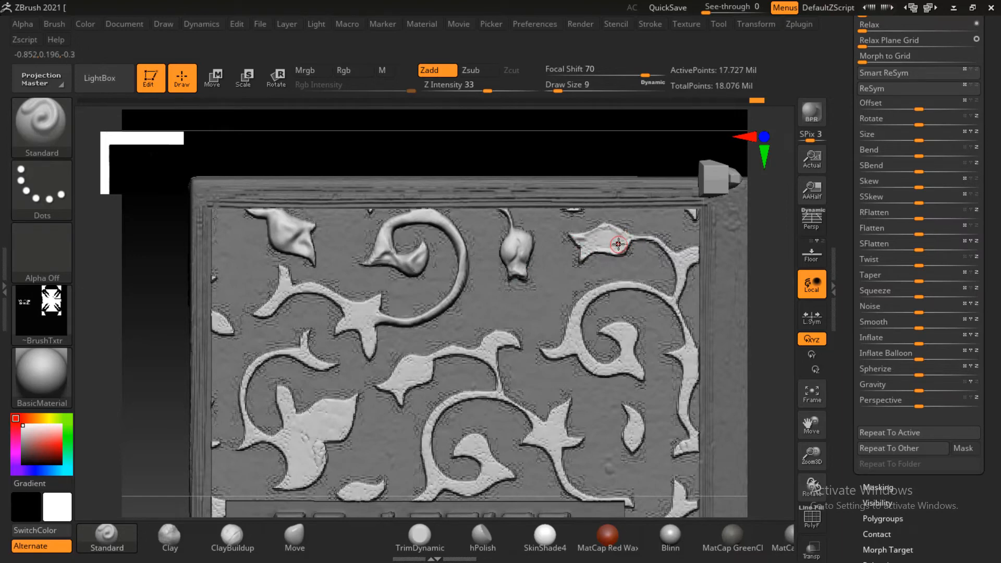
key("bracketright")
mouse_move(623, 242)
left_mouse_down()
mouse_move(604, 231)
mouse_move(621, 244)
mouse_move(590, 242)
mouse_move(623, 251)
mouse_move(628, 234)
left_mouse_up()
key("bracketright")
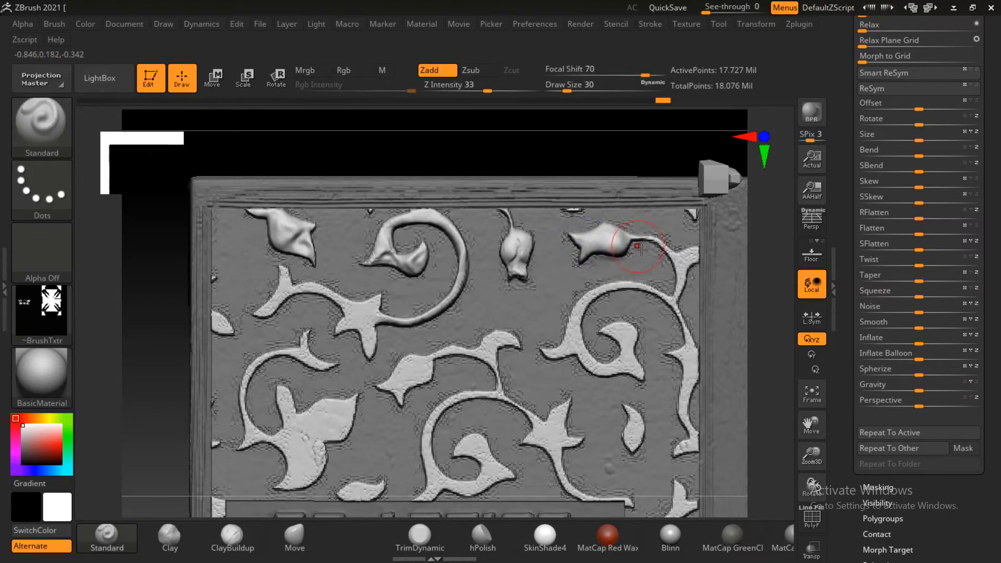
key("bracketleft")
key("shift")
Step: Give rounded volume to the long side vine, the large curl attached to it and the teardrop leaf beneath
mouse_move(695, 250)
left_mouse_down()
mouse_move(679, 275)
mouse_move(609, 290)
mouse_move(577, 323)
mouse_move(599, 368)
mouse_move(624, 365)
mouse_move(629, 339)
mouse_move(594, 353)
mouse_move(618, 331)
mouse_move(630, 369)
mouse_move(595, 368)
mouse_move(571, 340)
mouse_move(616, 290)
mouse_move(675, 323)
mouse_move(673, 302)
mouse_move(687, 339)
mouse_move(681, 355)
mouse_move(696, 368)
mouse_move(694, 355)
mouse_move(686, 405)
left_mouse_up()
left_click_drag(767, 368, 680, 273, "alt")
left_click_drag(603, 273, 604, 271)
mouse_move(595, 313)
left_mouse_down()
mouse_move(604, 345)
mouse_move(596, 353)
mouse_move(607, 349)
left_mouse_up()
mouse_move(602, 280)
left_mouse_down()
mouse_move(599, 327)
mouse_move(600, 247)
mouse_move(602, 260)
mouse_move(514, 197)
mouse_move(472, 255)
mouse_move(488, 238)
left_mouse_up()
mouse_move(536, 272)
left_mouse_down("shift")
mouse_move(535, 243)
mouse_move(552, 266)
mouse_move(594, 262)
mouse_move(602, 339)
mouse_move(590, 357)
left_mouse_up("shift")
left_click_drag(540, 315, 544, 346)
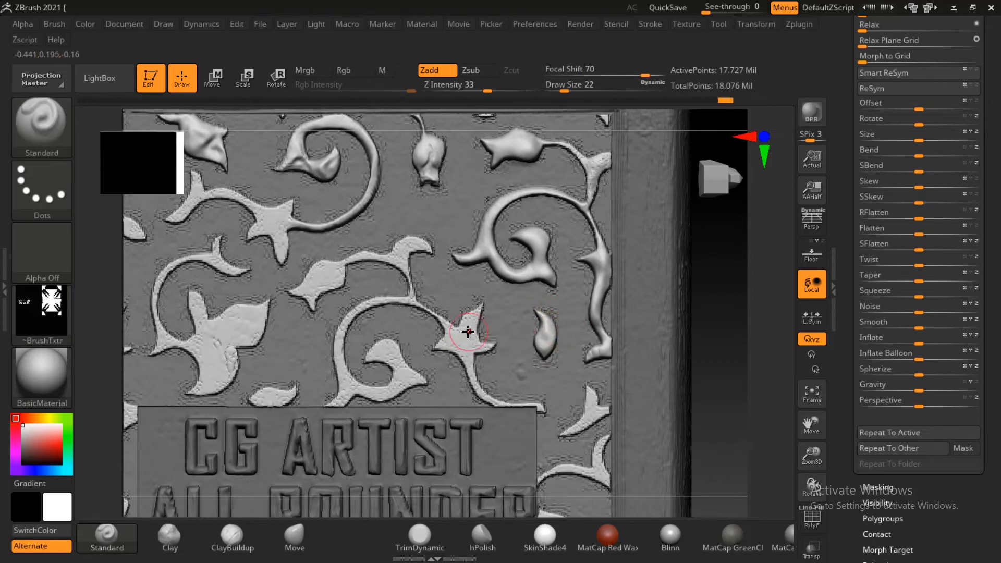
Step: Sculpt and smooth the star-shaped flower, its stem and the spiral vine directly above the CG ARTIST lettering
mouse_move(479, 304)
left_mouse_down()
mouse_move(477, 338)
mouse_move(455, 336)
mouse_move(490, 346)
mouse_move(464, 345)
mouse_move(481, 397)
left_mouse_up()
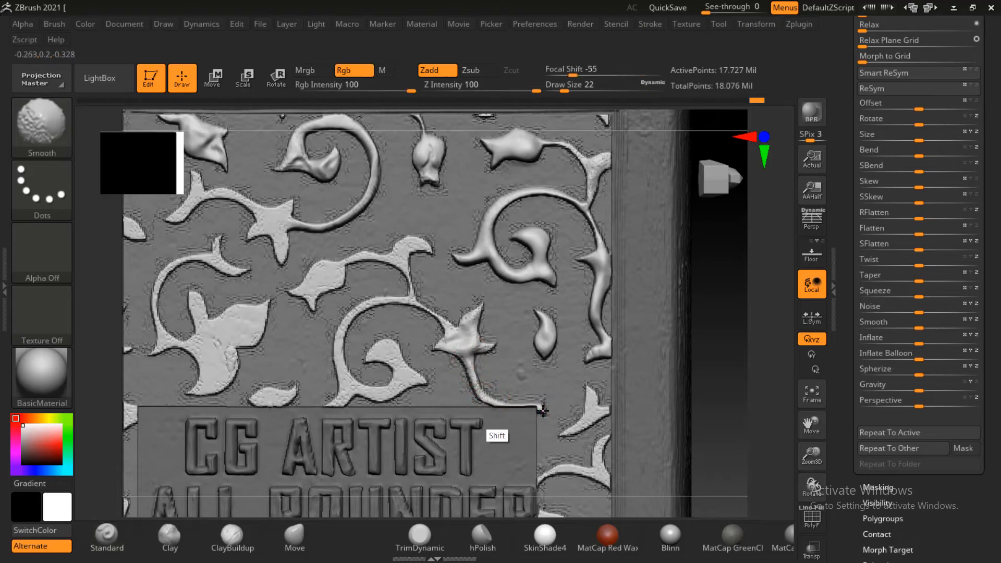
mouse_move(444, 341)
left_mouse_down()
mouse_move(451, 334)
mouse_move(386, 296)
mouse_move(340, 346)
mouse_move(346, 379)
mouse_move(384, 390)
mouse_move(398, 363)
mouse_move(371, 359)
mouse_move(390, 344)
mouse_move(410, 378)
mouse_move(376, 397)
mouse_move(352, 388)
mouse_move(389, 398)
mouse_move(374, 400)
left_mouse_up()
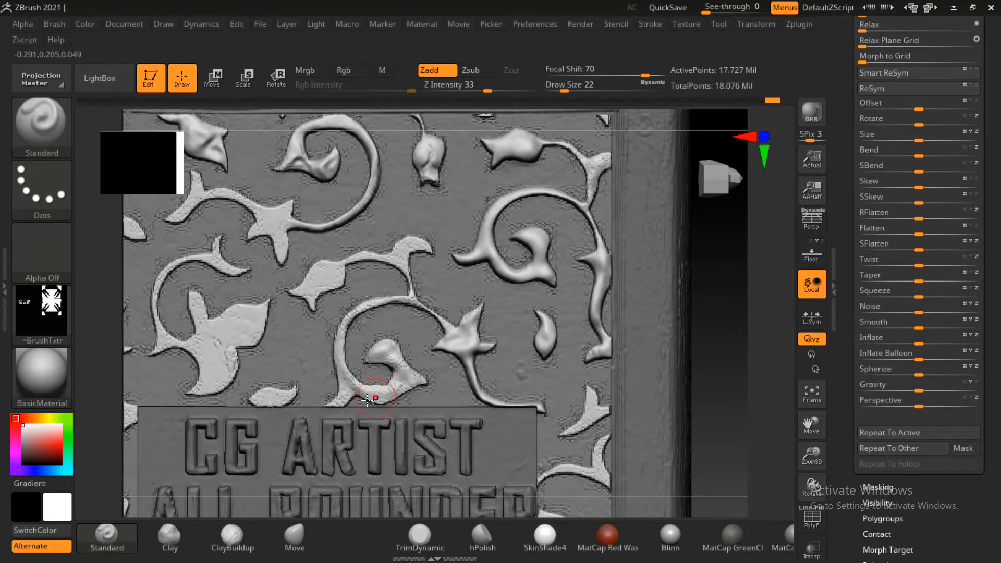
key("shift")
left_click(333, 172)
key("shift")
mouse_move(376, 402)
left_mouse_down("shift")
mouse_move(365, 360)
mouse_move(406, 342)
left_mouse_up("shift")
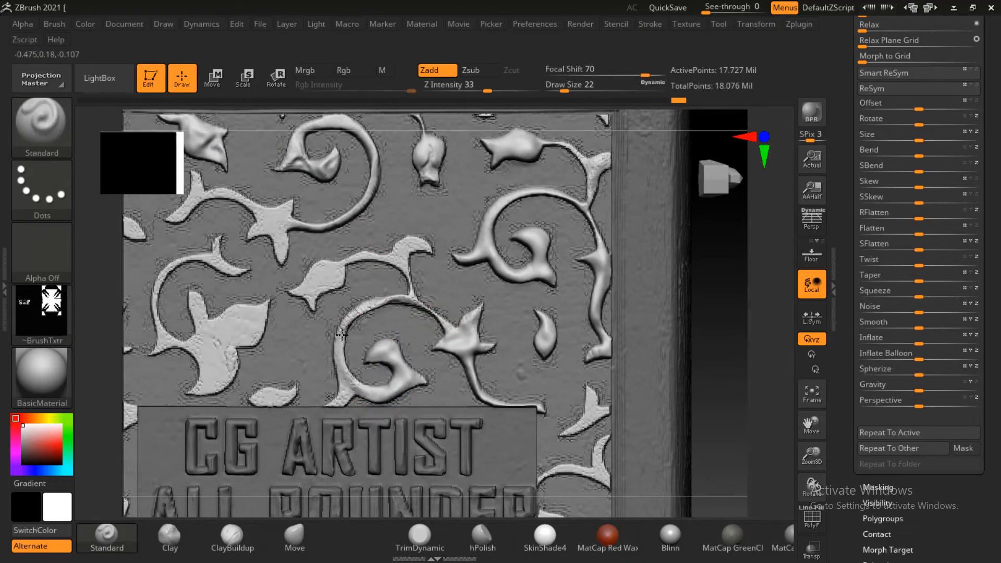
key("shift")
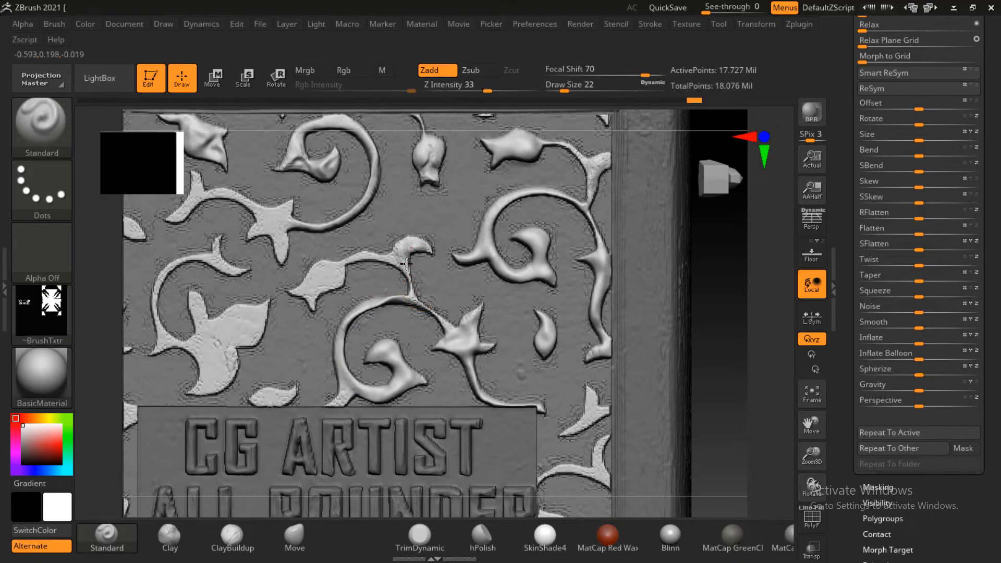
Step: Round and smooth the short branch above the spiral and the bud at its end, refining the bud's pointed tips
mouse_move(422, 248)
left_mouse_down("shift")
mouse_move(411, 276)
mouse_move(399, 255)
left_mouse_up("shift")
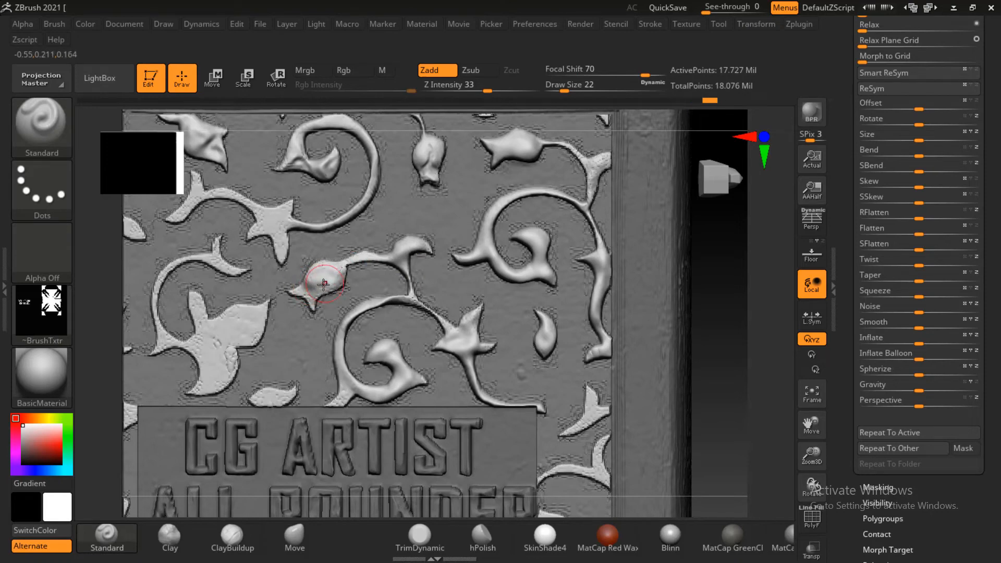
mouse_move(330, 284)
left_mouse_down("shift")
mouse_move(291, 324)
mouse_move(338, 277)
left_mouse_up("shift")
key("[")
key("]")
key("]")
mouse_move(331, 275)
left_mouse_down()
mouse_move(316, 292)
mouse_move(303, 288)
mouse_move(315, 309)
left_mouse_up()
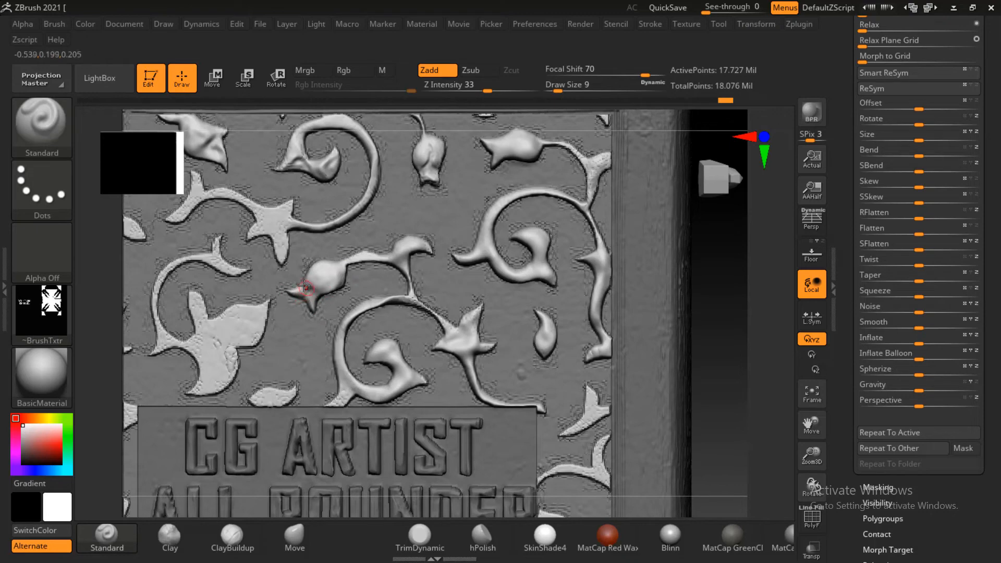
Step: Crease the bud's pointed tips, and use a size 30 brush to round and smooth the three-lobed flower above the CG lettering
left_click_drag(304, 285, 327, 286, "alt")
key("shift")
left_click_drag(682, 314, 694, 307, "alt")
left_click_drag(617, 315, 639, 271, "alt")
mouse_move(176, 280)
left_mouse_down("alt")
mouse_move(233, 297)
mouse_move(232, 306)
mouse_move(264, 288)
left_mouse_up("alt")
key("bracketright")
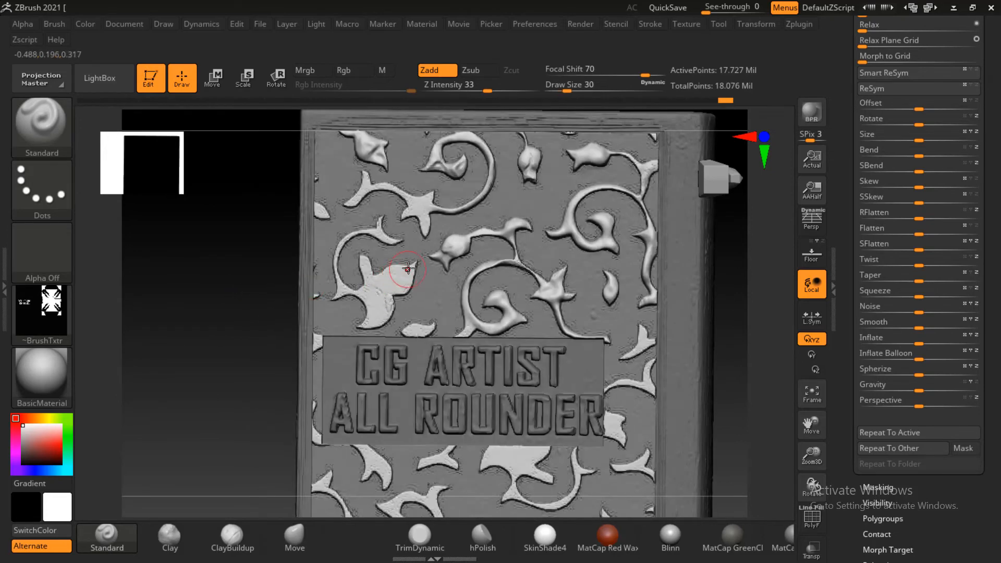
mouse_move(410, 270)
left_mouse_down()
mouse_move(374, 282)
mouse_move(404, 284)
mouse_move(371, 287)
mouse_move(385, 307)
mouse_move(372, 322)
mouse_move(384, 293)
mouse_move(357, 290)
left_mouse_up()
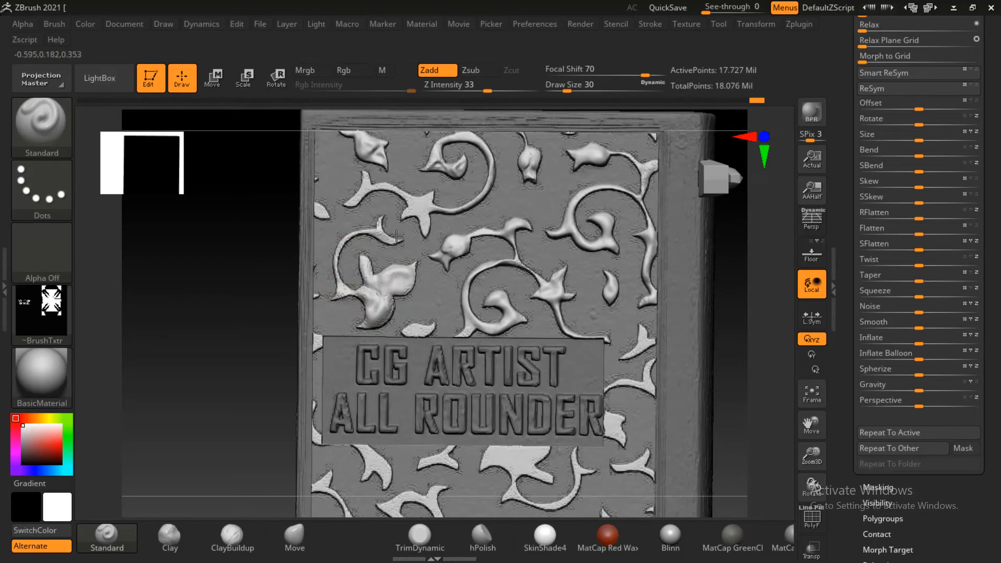
mouse_move(390, 227)
left_mouse_down("shift")
mouse_move(334, 296)
mouse_move(361, 289)
mouse_move(369, 320)
mouse_move(367, 299)
mouse_move(406, 278)
mouse_move(361, 274)
mouse_move(368, 296)
mouse_move(408, 273)
mouse_move(395, 299)
left_mouse_up("shift")
Step: Shape the small leaf directly above the CG lettering with a size 6 brush, carving fine vein lines into it
mouse_move(731, 309)
left_mouse_down("alt")
mouse_move(613, 257)
mouse_move(729, 236)
left_mouse_up("alt")
mouse_move(201, 203)
left_mouse_down("alt")
mouse_move(209, 241)
mouse_move(254, 295)
mouse_move(413, 278)
left_mouse_up("alt")
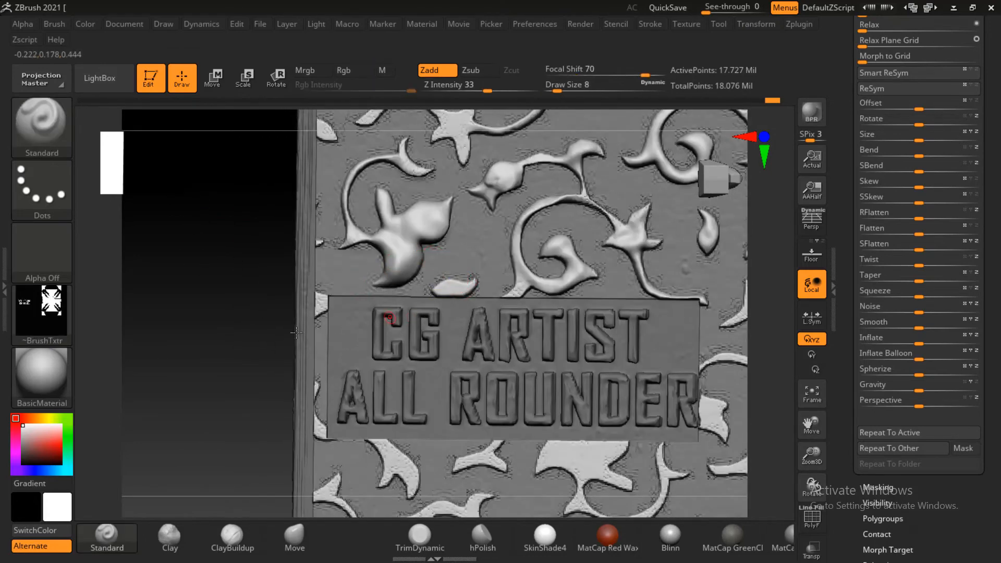
mouse_move(297, 332)
left_mouse_down("alt")
mouse_move(217, 284)
mouse_move(464, 292)
left_mouse_up("alt")
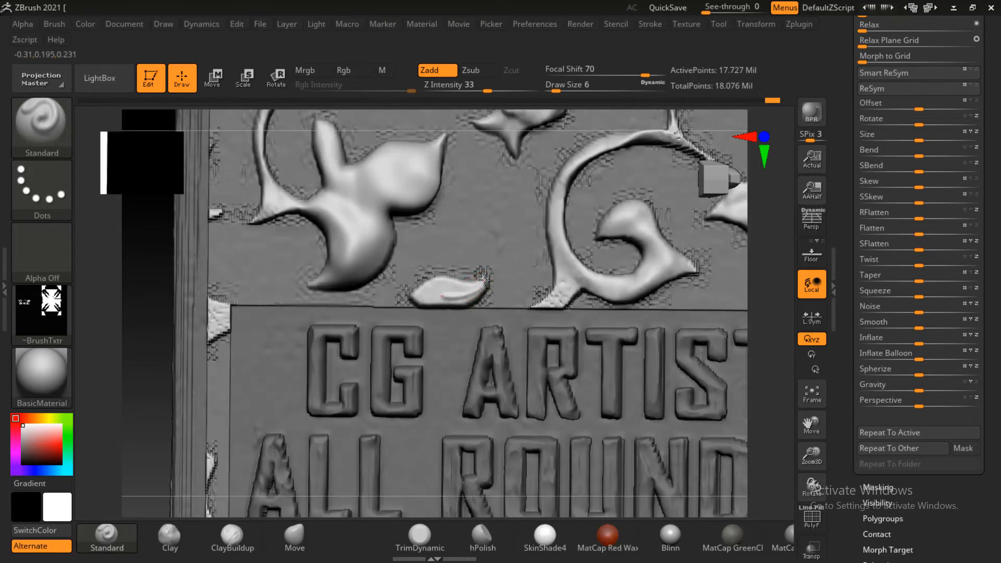
left_click_drag(484, 280, 437, 285)
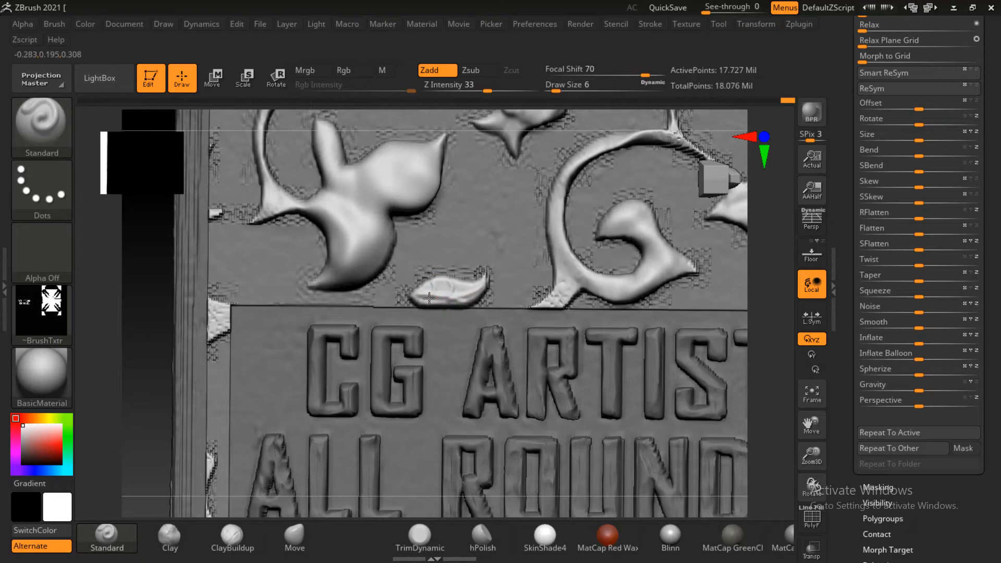
mouse_move(452, 278)
left_mouse_down("alt")
mouse_move(457, 293)
mouse_move(436, 301)
mouse_move(475, 287)
mouse_move(458, 291)
left_mouse_up("alt")
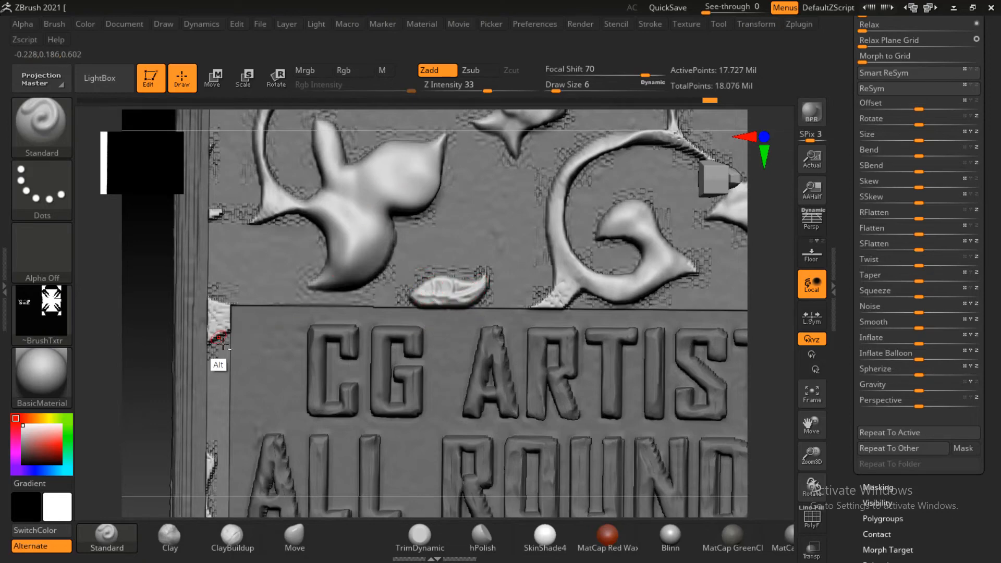
Step: Sculpt the star-shaped flower above the three-lobed flower with a size 14 brush, and smooth its forked side branch
key("f")
left_click_drag(643, 376, 667, 350, "alt")
mouse_move(652, 287)
left_mouse_down("alt")
mouse_move(667, 311)
mouse_move(648, 309)
mouse_move(666, 279)
mouse_move(715, 277)
left_mouse_up("alt")
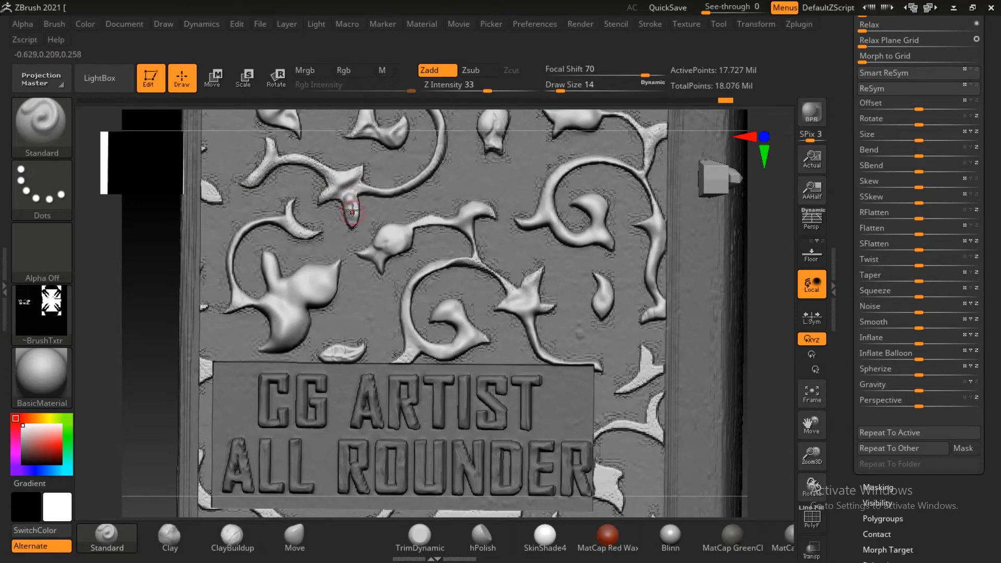
left_click_drag(353, 210, 352, 178)
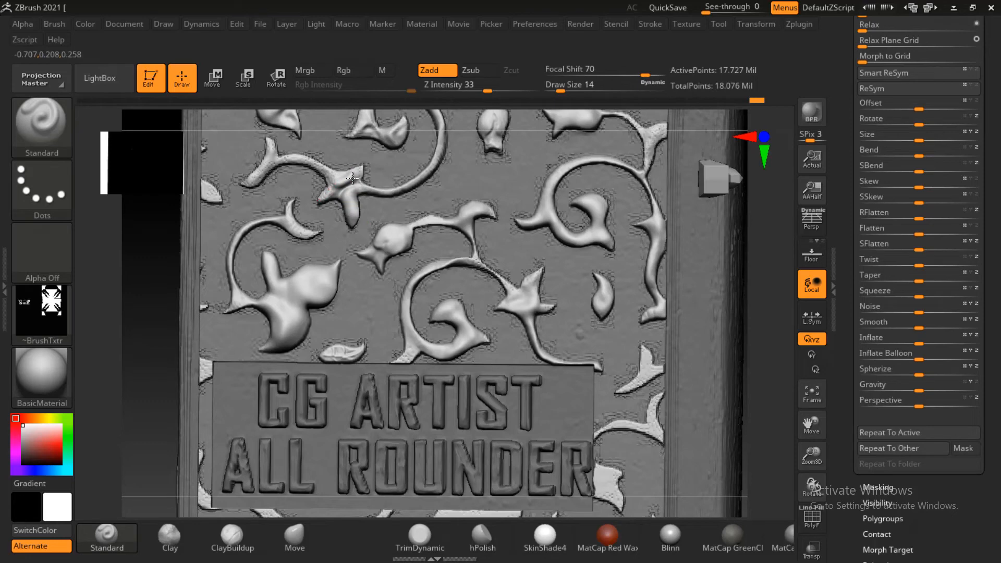
key("shift")
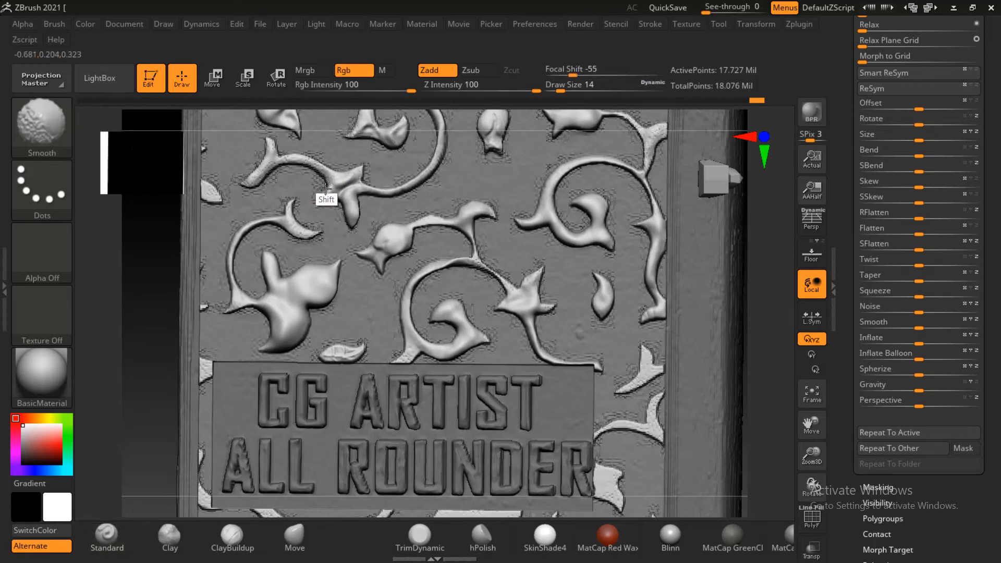
left_click_drag(325, 189, 308, 175, "shift")
left_click_drag(249, 185, 279, 157, "shift")
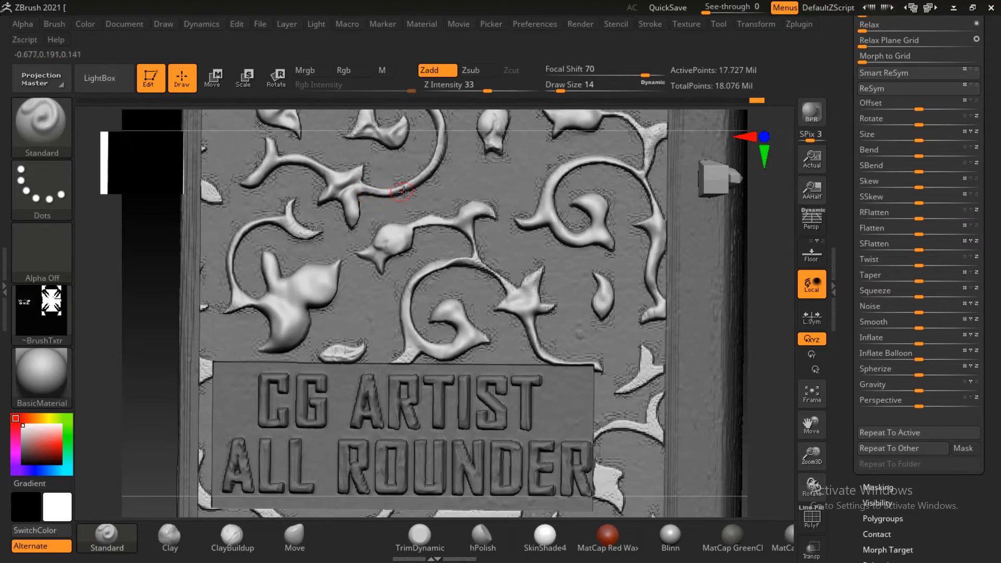
Step: Smooth the large curl running from the star-shaped flower, and decline turning on Sticky Keys
mouse_move(432, 162)
left_mouse_down("shift")
mouse_move(361, 195)
mouse_move(440, 148)
left_mouse_up("shift")
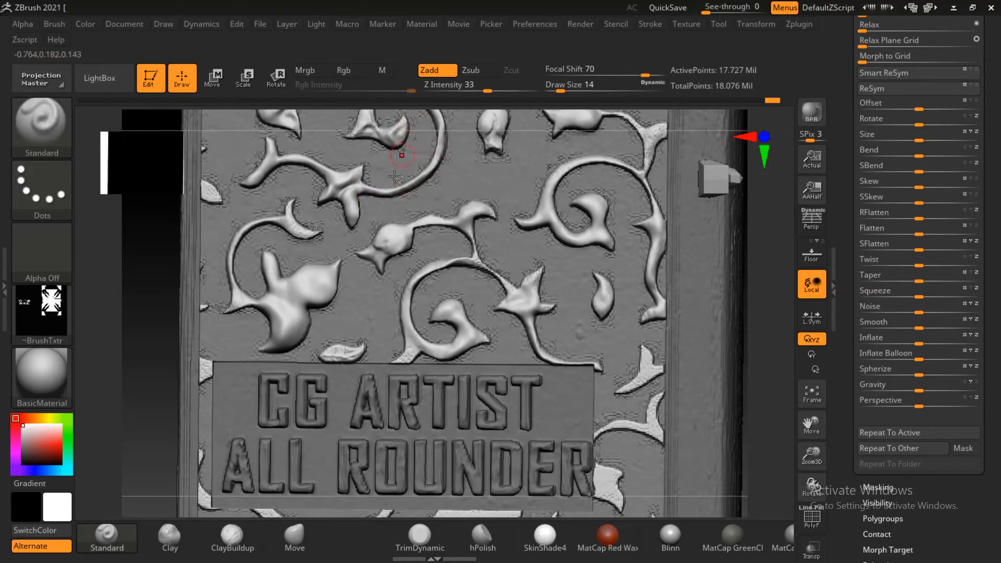
key("shift")
key("shift")
key("shift")
key("shift")
key("shift")
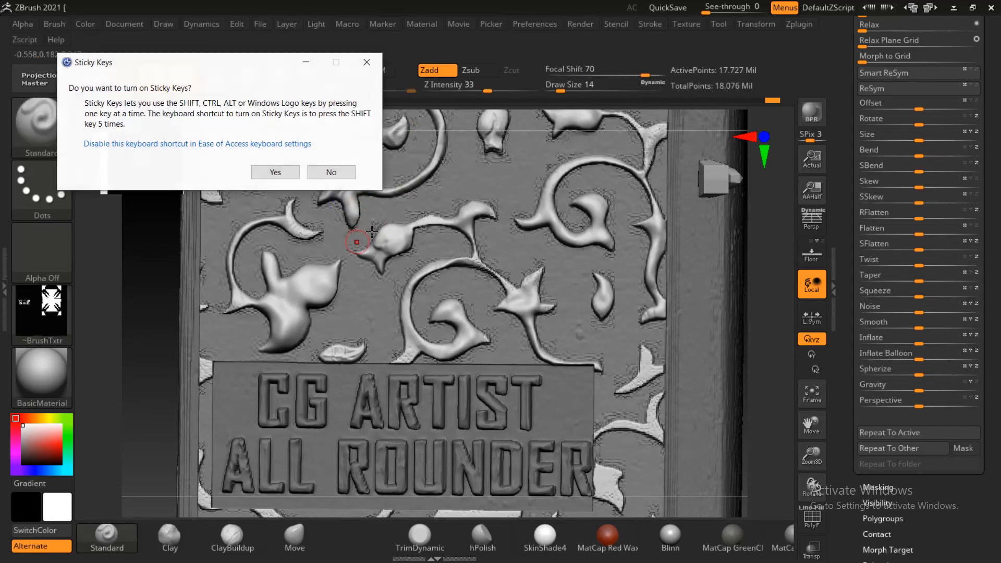
left_click(330, 172)
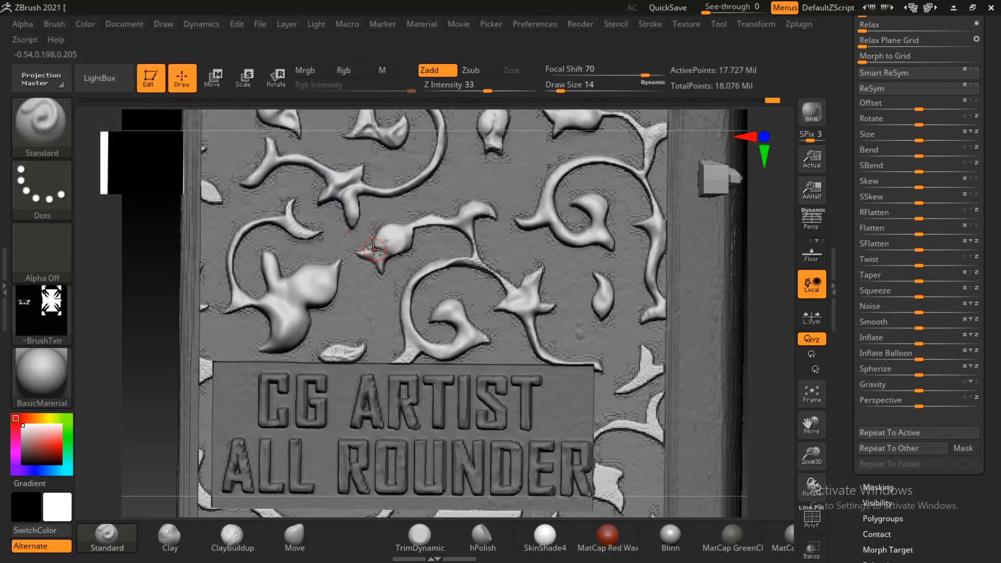
Step: Smooth and crease the forked tip of the curved vine above the three-lobed flower
left_click_drag(291, 211, 298, 228, "shift")
key("alt")
left_click_drag(276, 223, 306, 244, "alt")
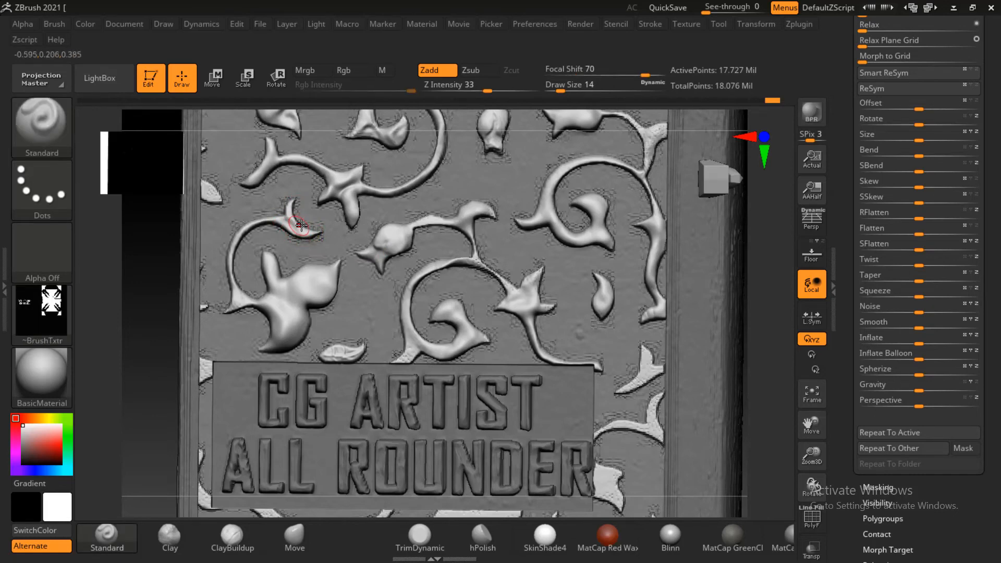
key("ctrl")
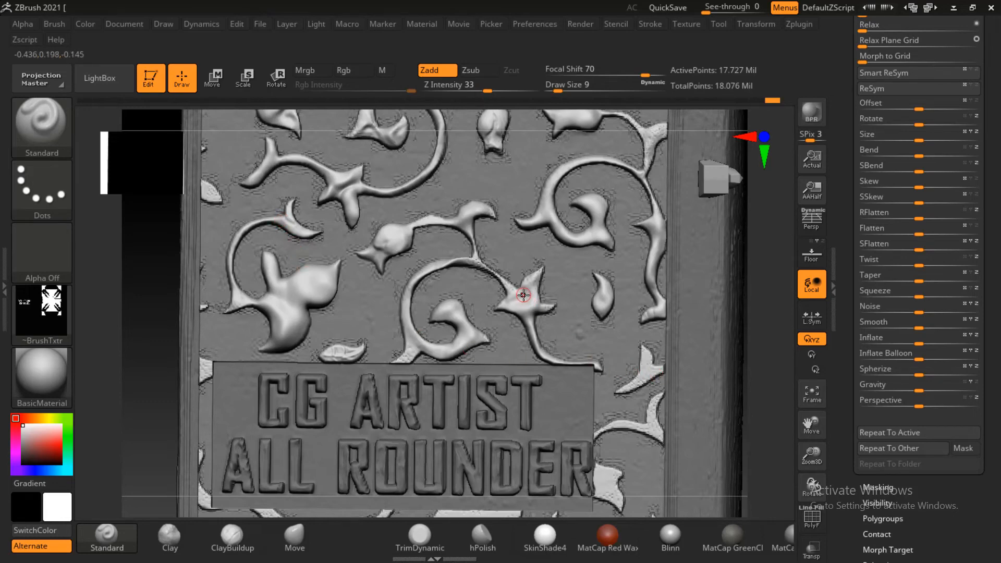
Step: Refine the petals of the star-shaped flower above ARTIST and carve a central crease into the teardrop leaf beside it
key("]")
key("]")
key("]")
key("]")
key("]")
key("]")
key("]")
key("]")
key("]")
mouse_move(537, 274)
left_mouse_down()
mouse_move(507, 308)
mouse_move(550, 310)
mouse_move(527, 306)
left_mouse_up()
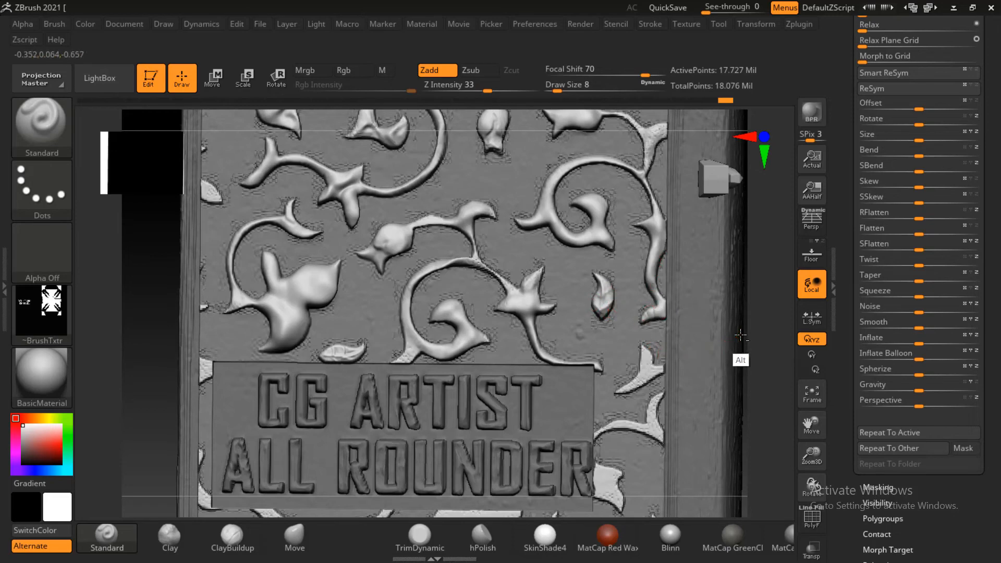
Step: Round and crease the forked leaf at the cover edge beside the lettering panel, and round the curved vine beneath it
left_click_drag(741, 335, 593, 258)
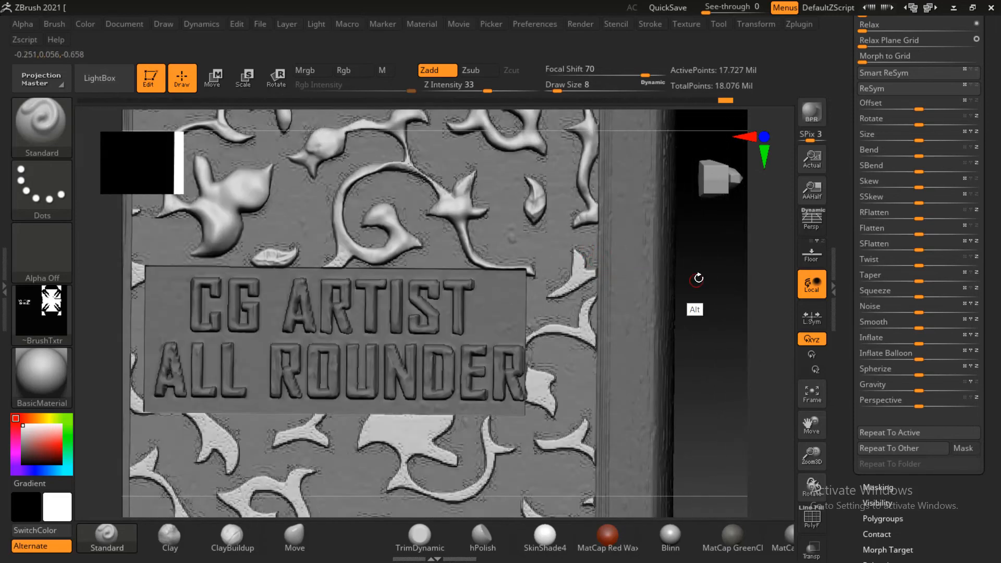
left_click_drag(699, 278, 698, 313, "alt")
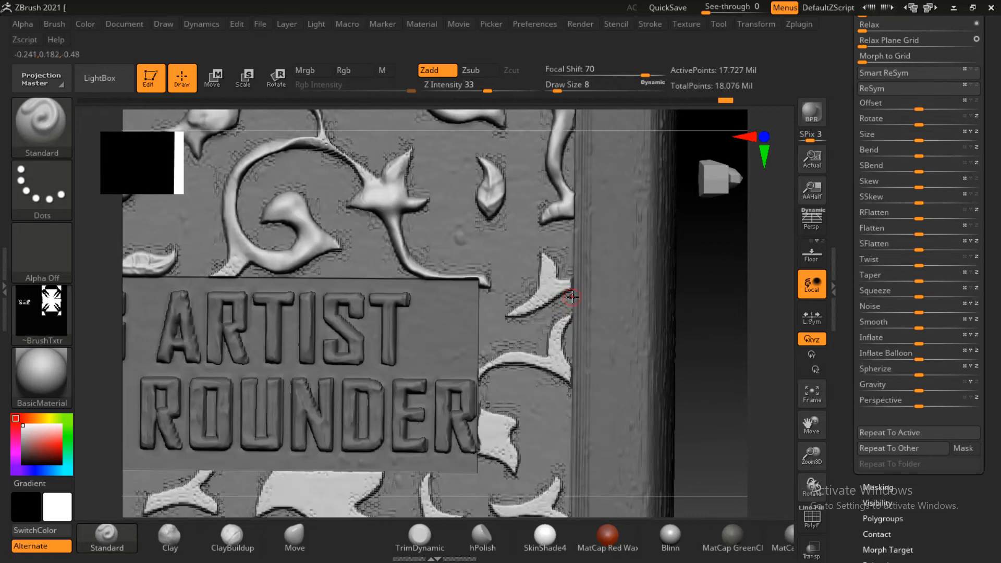
mouse_move(549, 264)
left_mouse_down("shift")
mouse_move(514, 312)
mouse_move(551, 295)
left_mouse_up("shift")
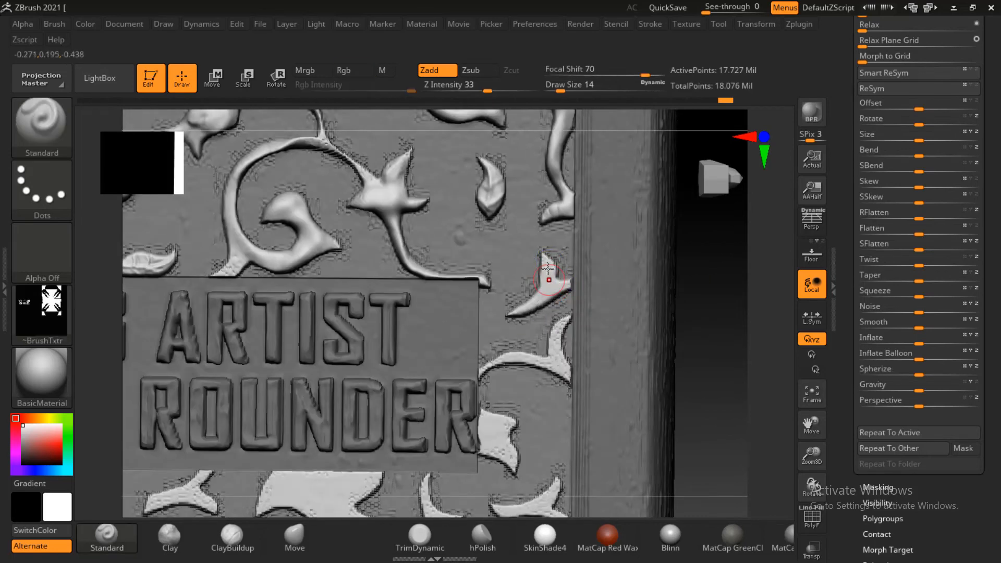
key("bracketright")
key("shift")
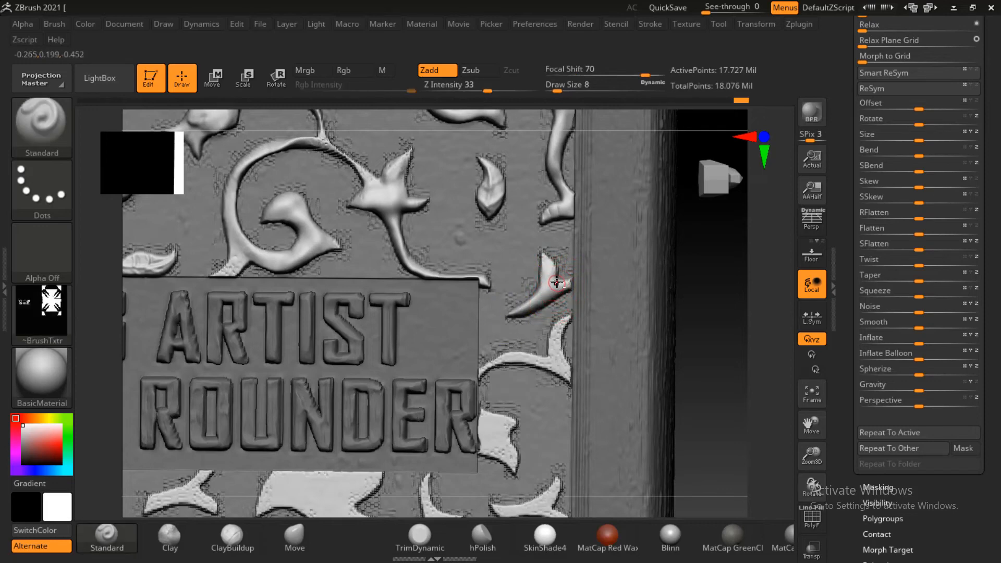
left_click_drag(557, 282, 540, 293, "alt")
left_click_drag(544, 256, 579, 286)
mouse_move(568, 319)
left_mouse_down()
mouse_move(555, 365)
mouse_move(485, 384)
mouse_move(489, 402)
left_mouse_up()
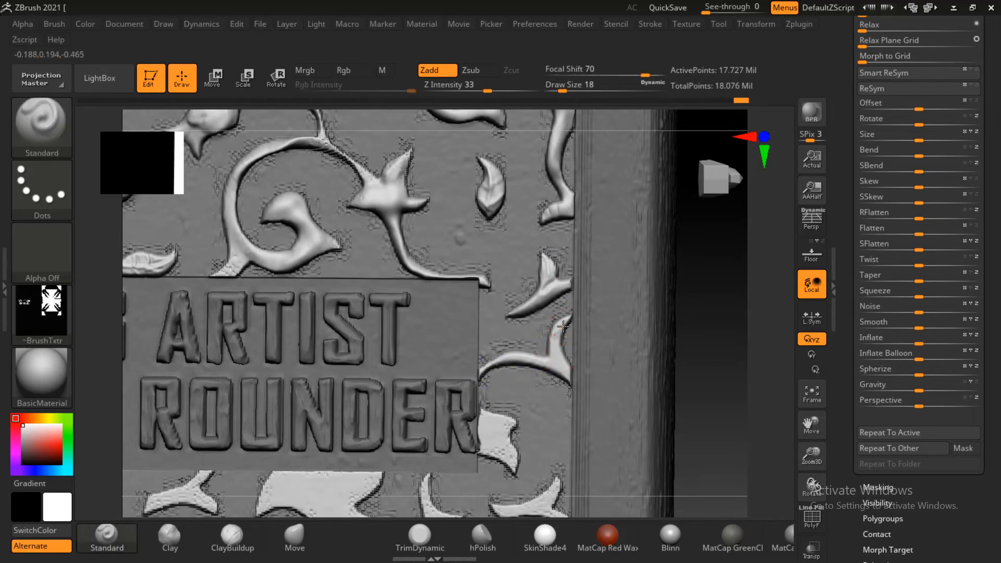
left_click_drag(570, 374, 510, 361)
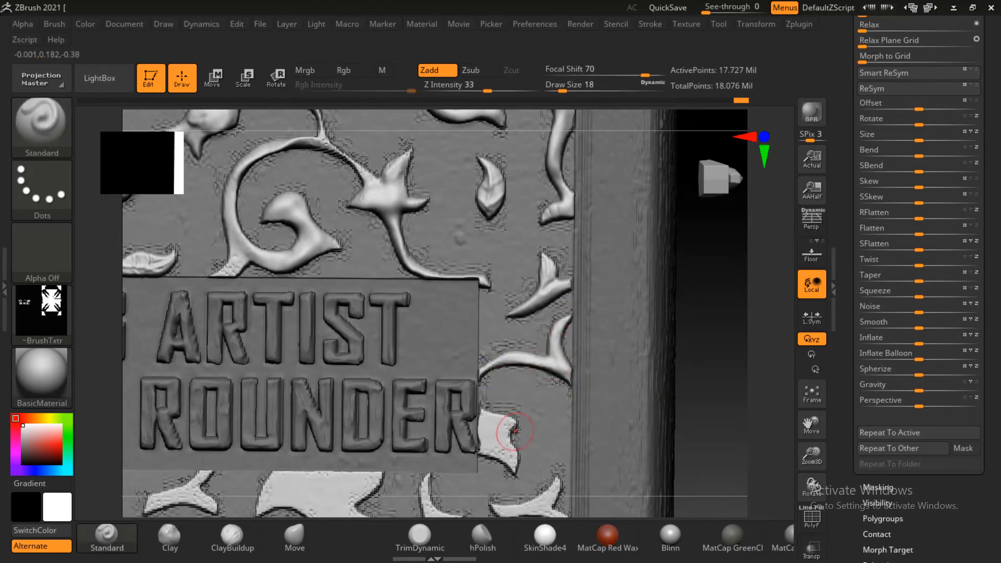
Step: Sculpt the pointed bud next to the end of ROUNDER, carving grooves between its tips and smoothing them
key("shift")
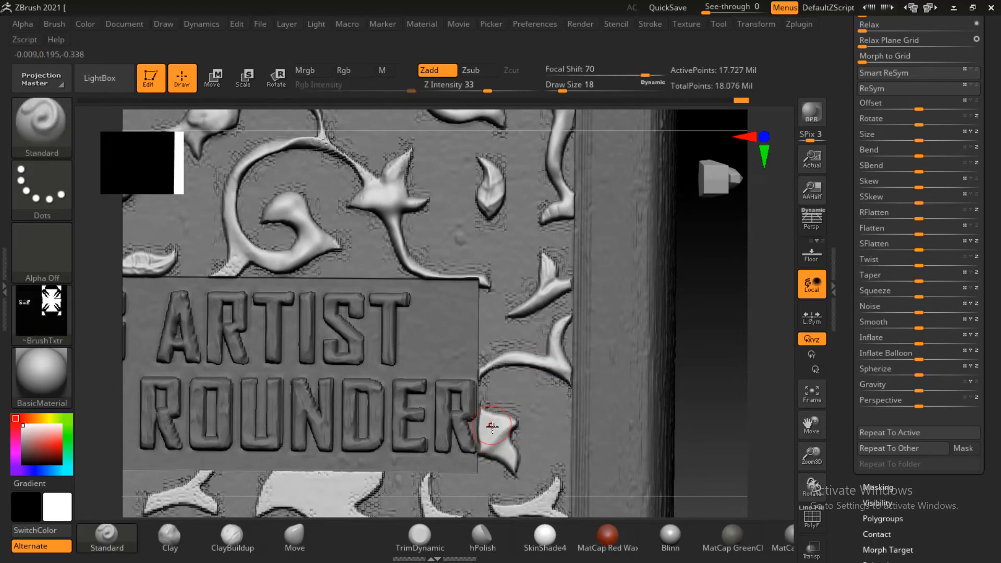
key("]")
mouse_move(496, 432)
left_mouse_down()
mouse_move(490, 425)
mouse_move(484, 439)
mouse_move(485, 419)
mouse_move(506, 449)
left_mouse_up()
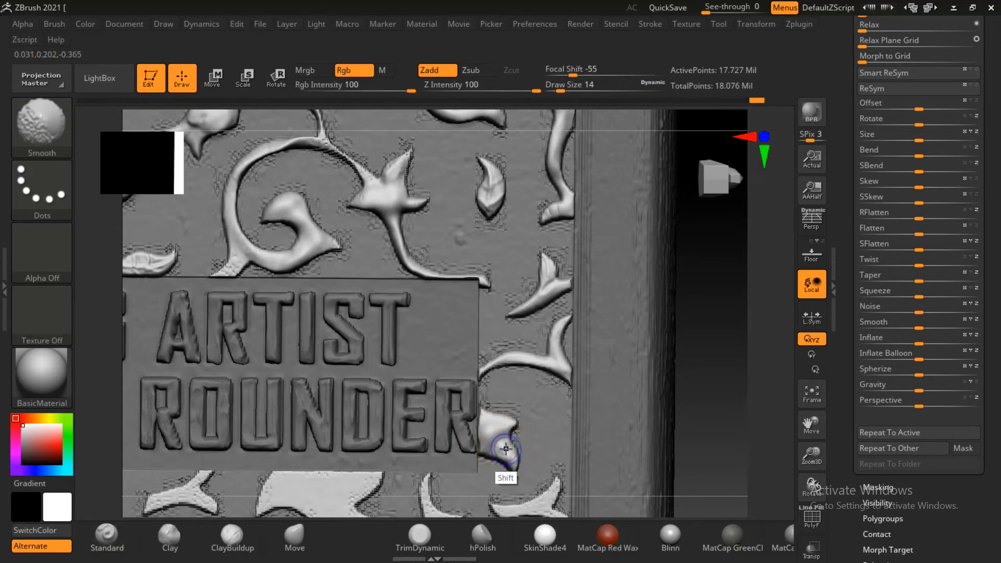
left_click_drag(505, 447, 504, 441, "shift")
key("[")
key("[")
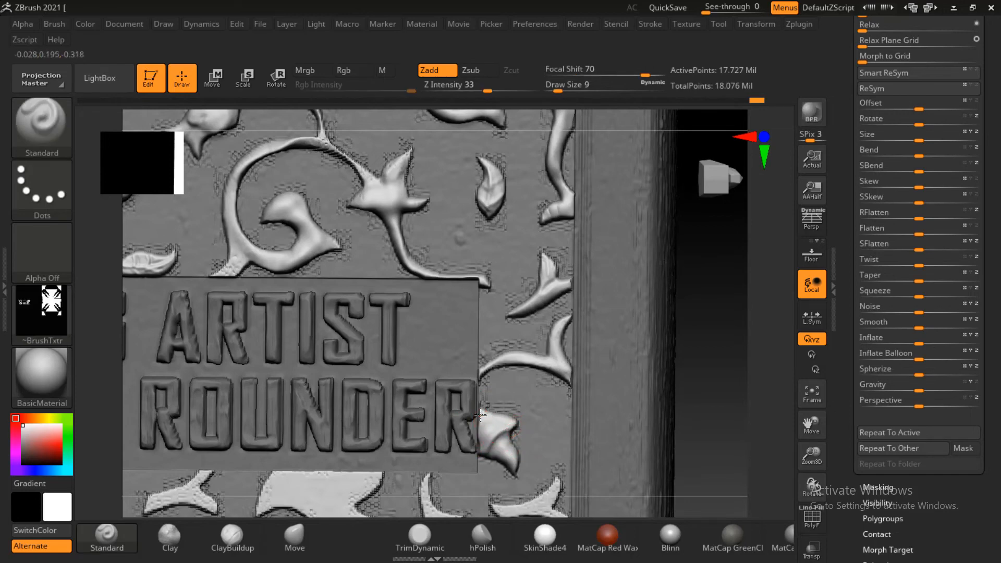
left_click_drag(514, 424, 500, 436)
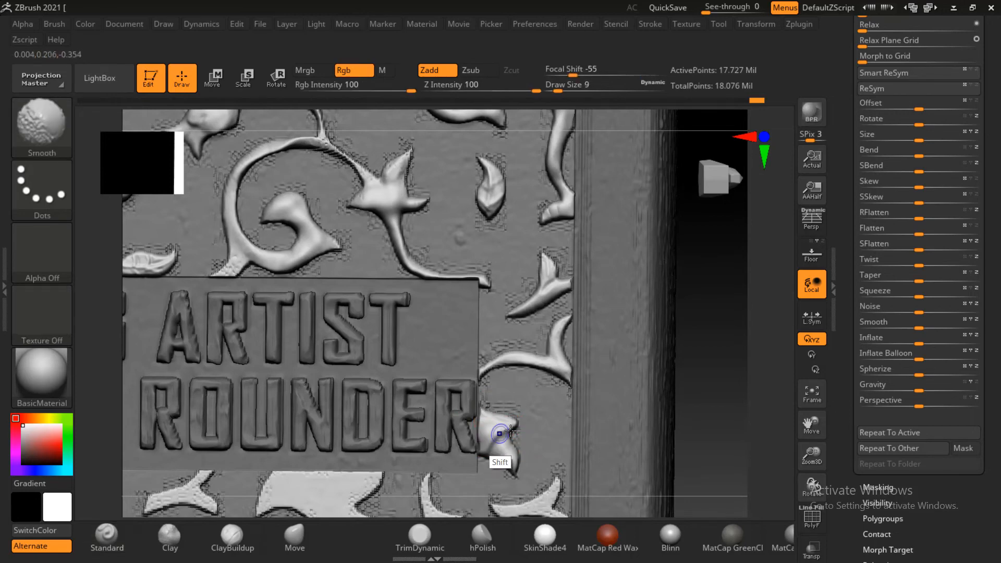
Step: Round and smooth the forked branch at the cover edge below the pointed bud, using a size 14 brush
left_click_drag(707, 387, 707, 199, "alt")
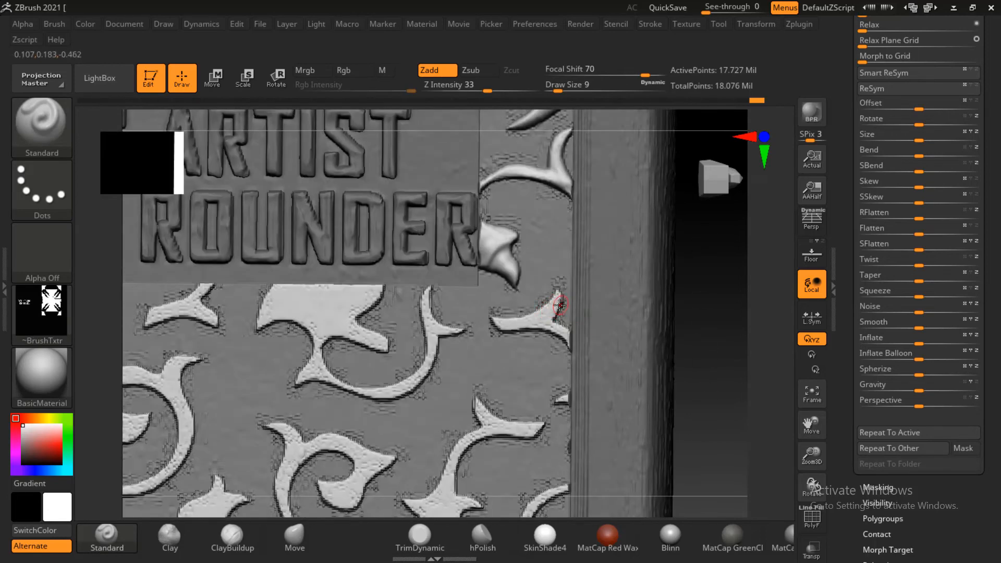
key("]")
key("shift")
mouse_move(556, 296)
left_mouse_down("shift")
mouse_move(568, 338)
mouse_move(530, 314)
left_mouse_up("shift")
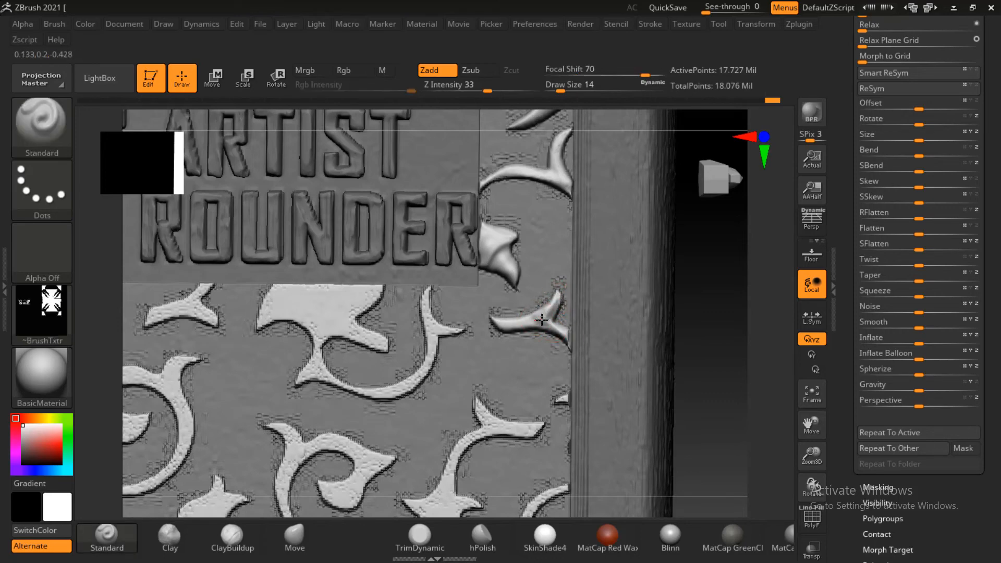
key("shift")
key("shift")
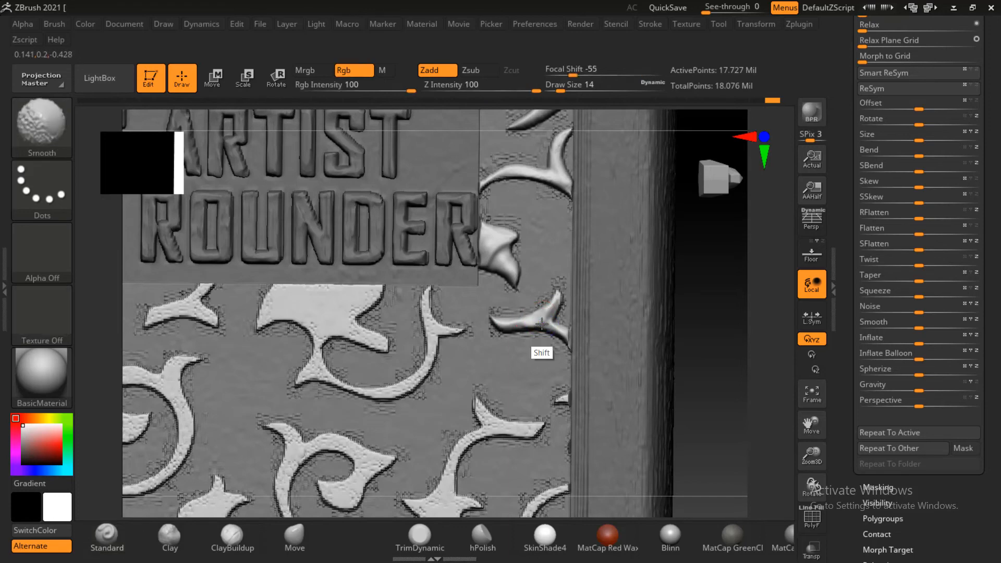
Step: Round and smooth the hooked vine and its flared base below ROUNDER, declining the Sticky Keys request
mouse_move(428, 297)
left_mouse_down("shift")
mouse_move(430, 335)
mouse_move(384, 391)
mouse_move(319, 369)
mouse_move(303, 381)
left_mouse_up("shift")
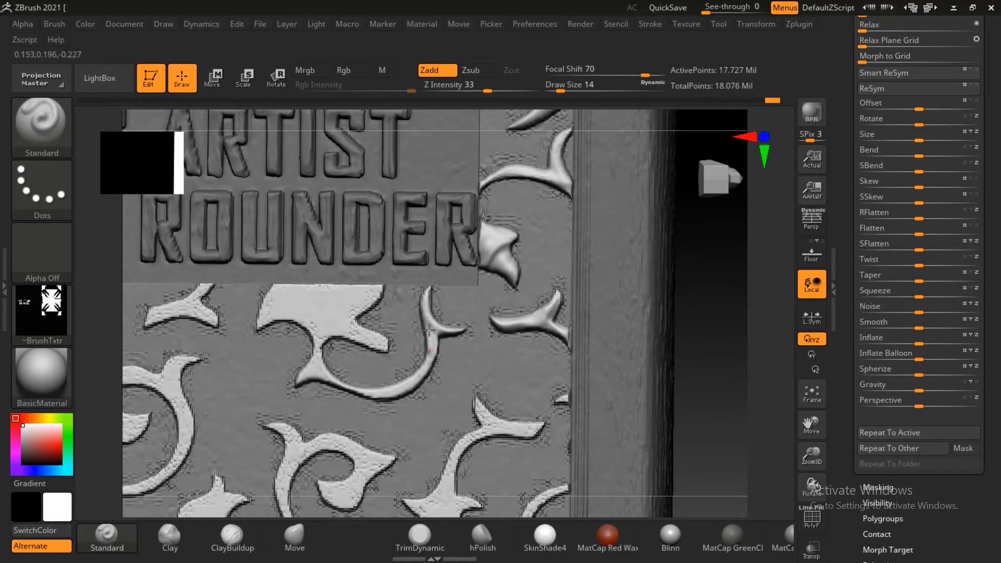
left_click_drag(429, 329, 430, 352)
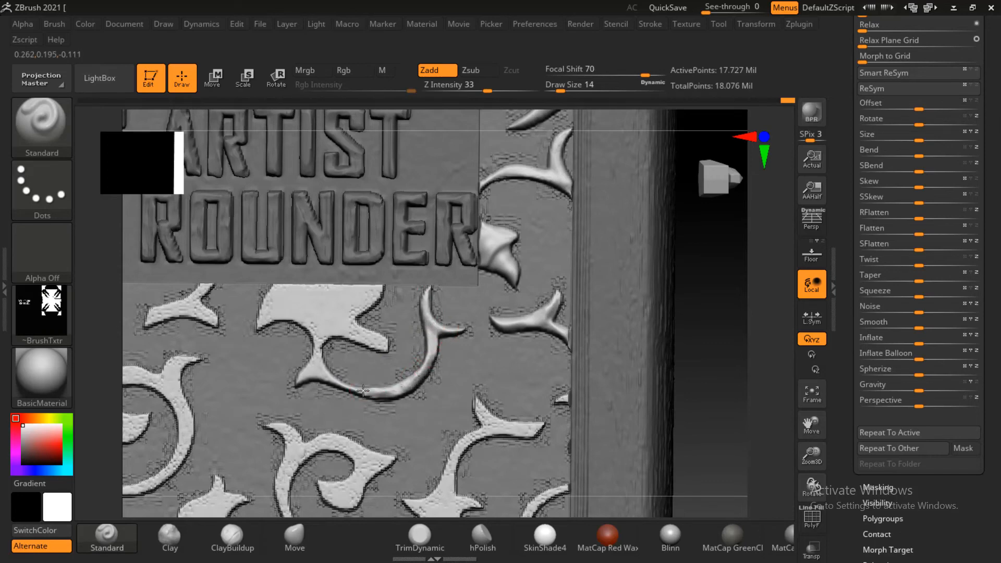
key("shift")
key("shift")
key("shift")
key("shift")
key("shift")
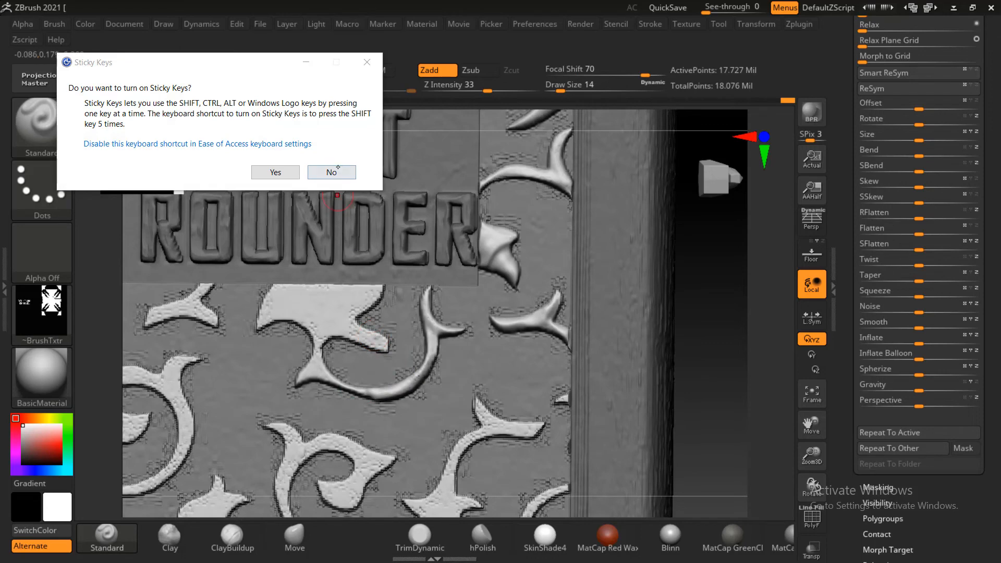
left_click(336, 171)
key("shift")
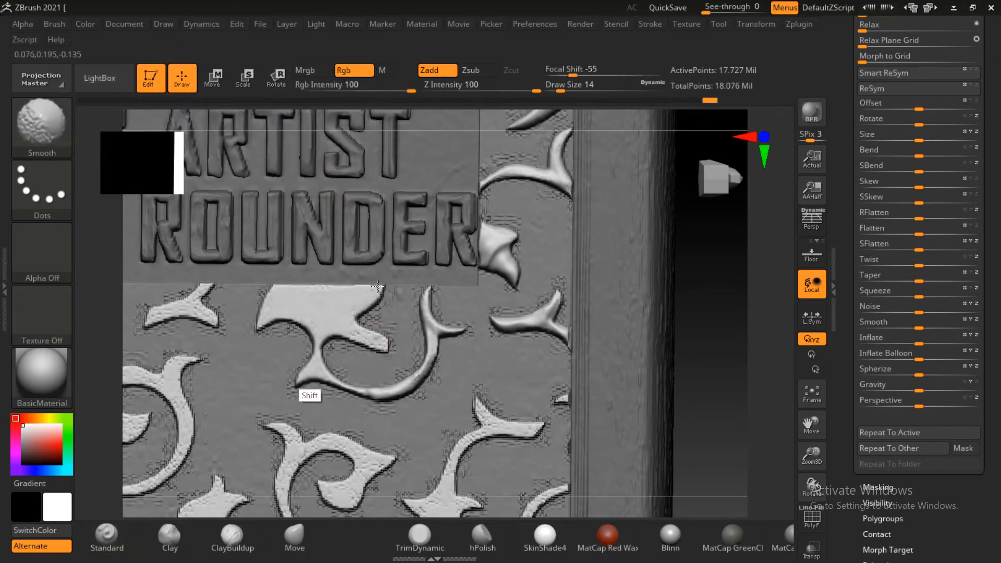
Step: Give the large lobed leaf directly beneath the lettering panel rounded volume with a larger brush, and smooth it
key("bracketright")
key("bracketright")
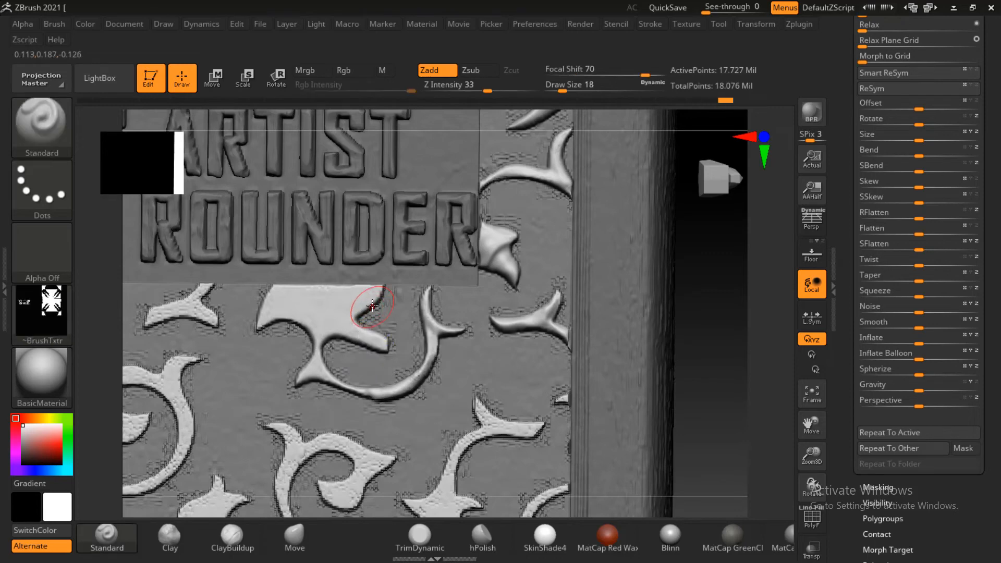
mouse_move(376, 292)
left_mouse_down()
mouse_move(336, 322)
mouse_move(288, 304)
mouse_move(361, 286)
mouse_move(295, 315)
mouse_move(272, 313)
mouse_move(309, 330)
mouse_move(353, 301)
left_mouse_up()
key("shift")
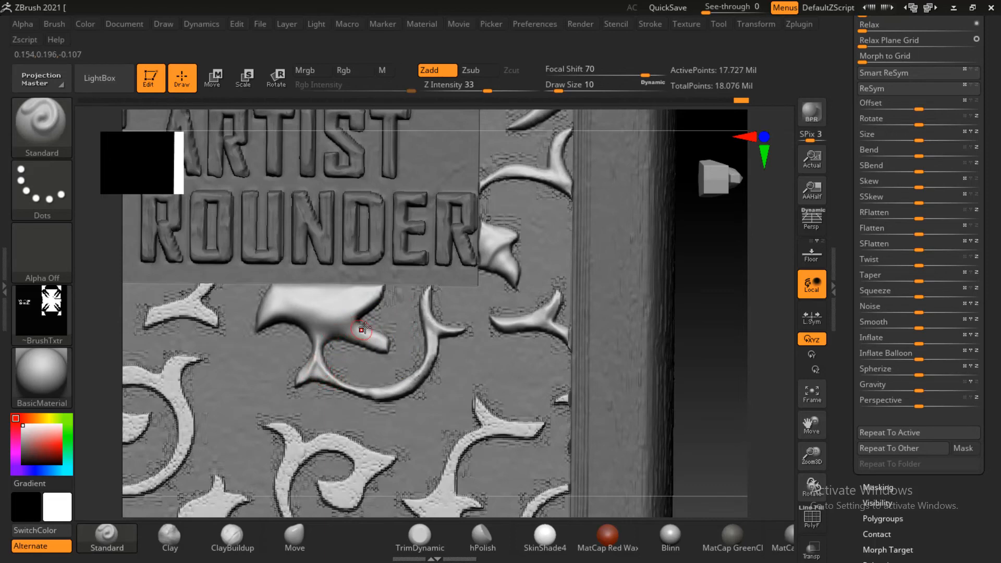
Step: Build up the side lobe of the large leaf directly beneath the lettering panel and smooth it
mouse_move(364, 328)
left_mouse_down()
mouse_move(376, 290)
mouse_move(351, 304)
mouse_move(373, 300)
left_mouse_up()
key("shift")
key("alt")
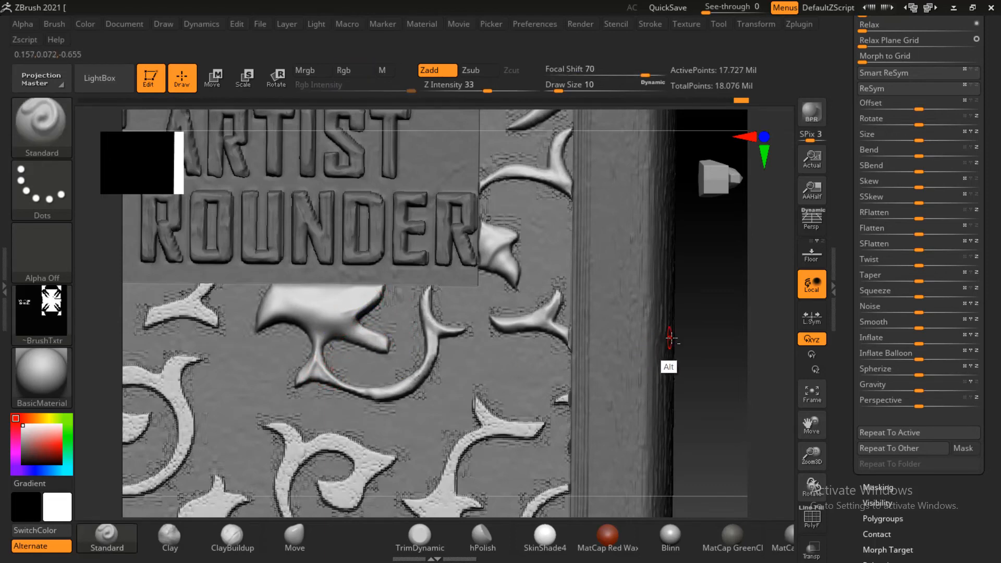
Step: Smooth the small forked sprig beneath the lettering panel and give it rounded volume with a size 22 brush
left_click_drag(676, 335, 721, 302, "alt")
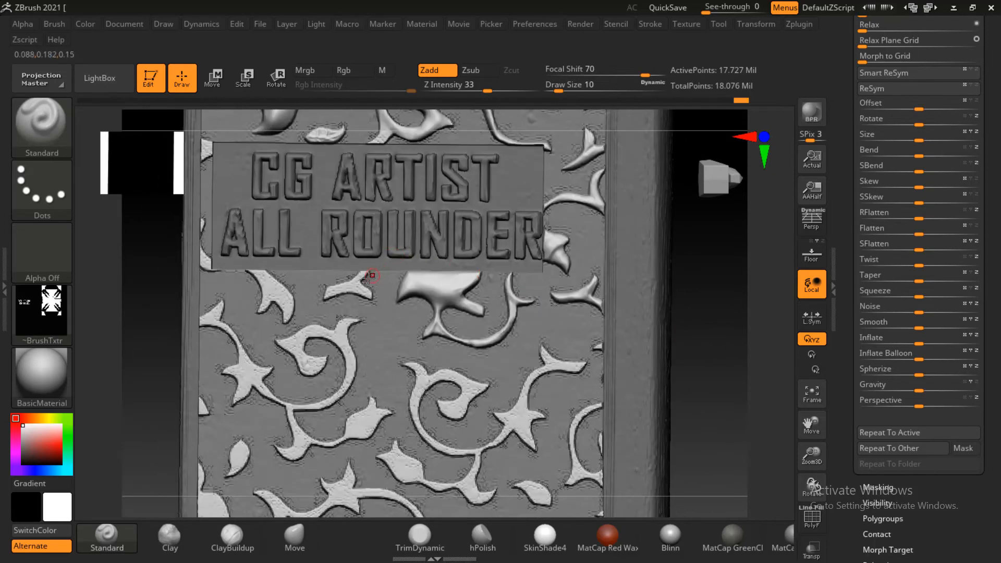
mouse_move(369, 279)
left_mouse_down("shift")
mouse_move(329, 293)
mouse_move(349, 296)
mouse_move(335, 301)
left_mouse_up("shift")
left_click_drag(717, 311, 401, 272, "alt")
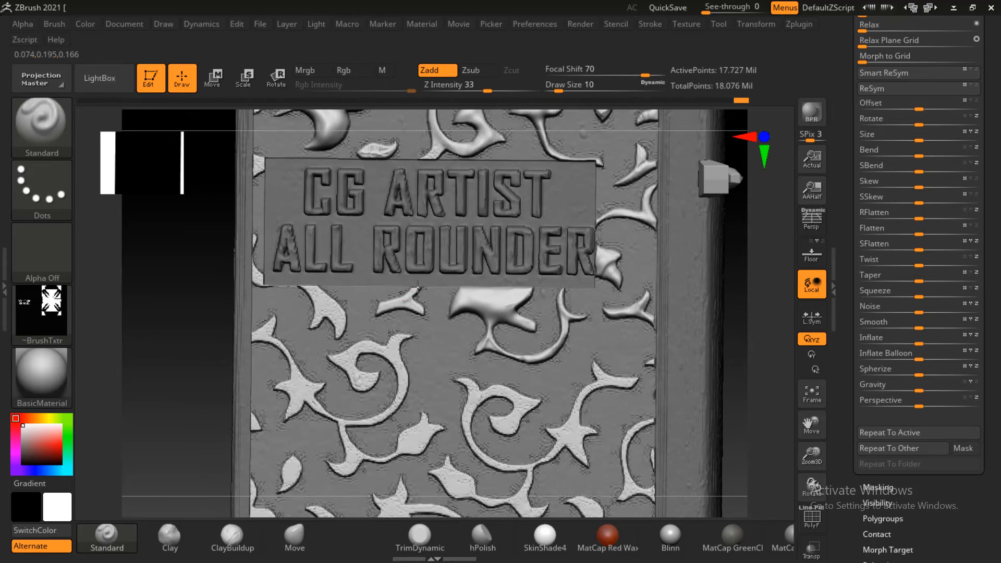
key("ctrl")
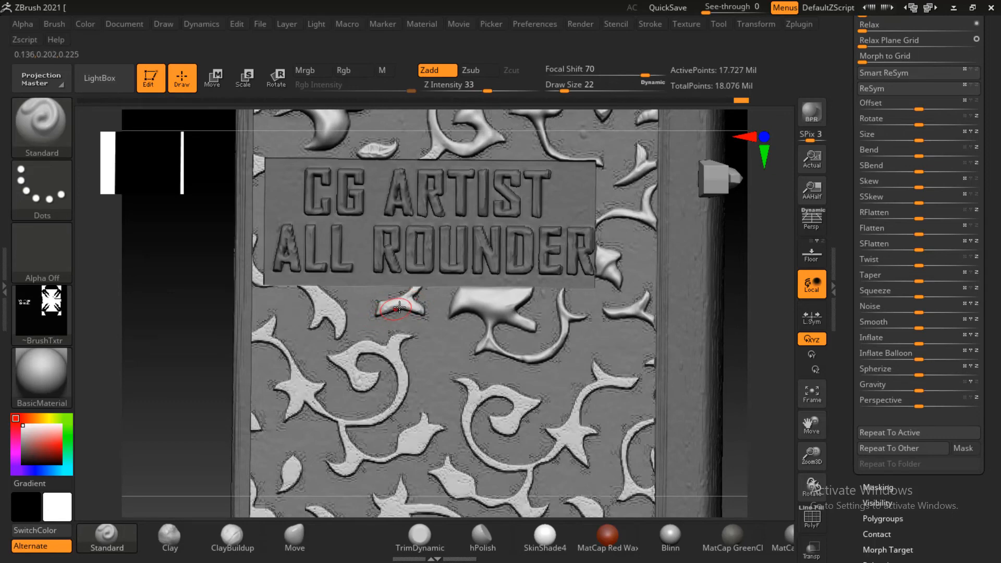
key("ctrl")
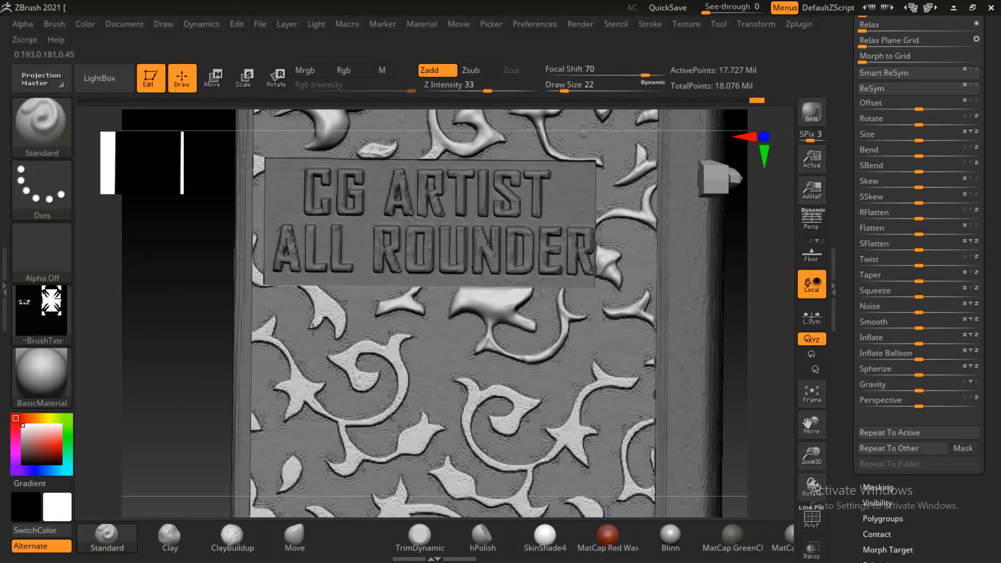
Step: Smooth the curved leaf below ALL, the spiral vine beneath it and the ornament fragments along the panel's outer edge
key("ctrl")
key("shift")
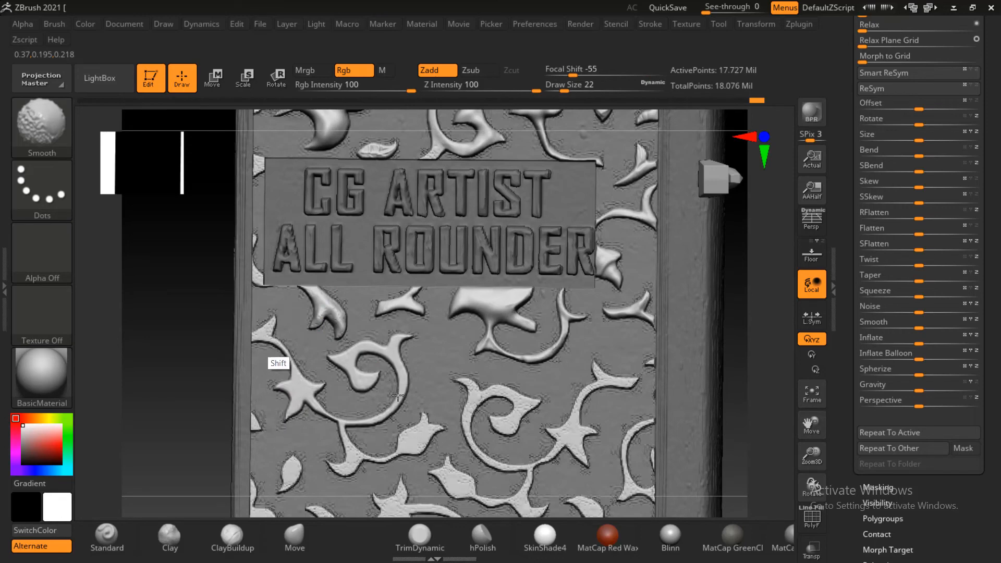
left_click_drag(257, 261, 261, 273, "shift")
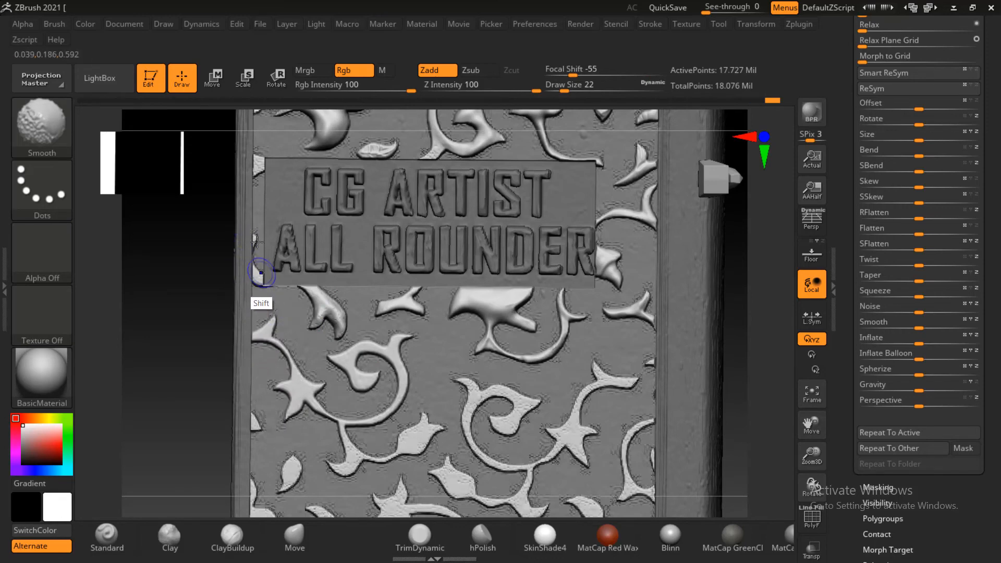
left_click_drag(261, 158, 262, 161, "shift")
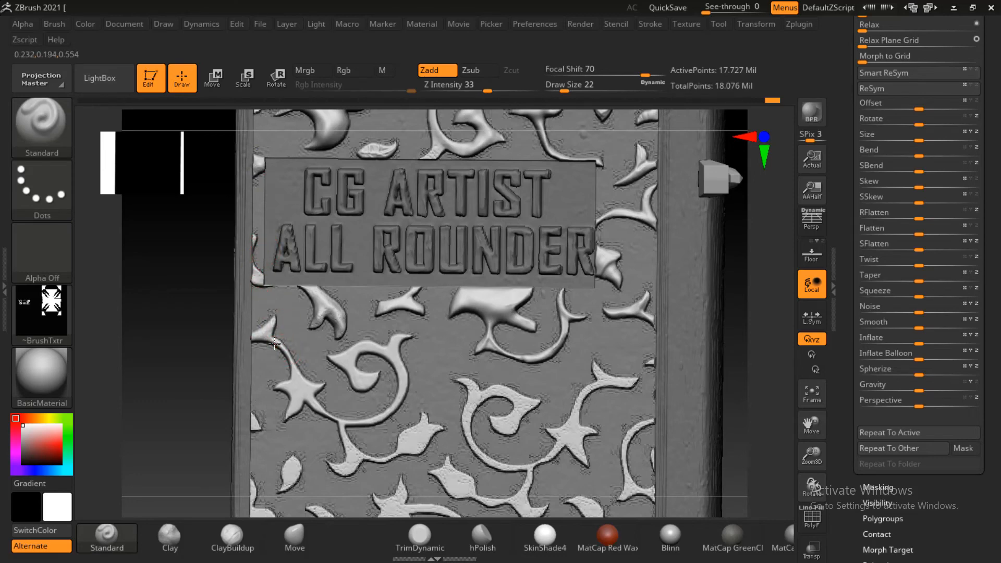
Step: Give the star-shaped flower and spiral vine below ALL rounded volume, smoothing them and declining the Sticky Keys request
mouse_move(293, 364)
left_mouse_down()
mouse_move(307, 388)
mouse_move(290, 393)
mouse_move(299, 392)
left_mouse_up()
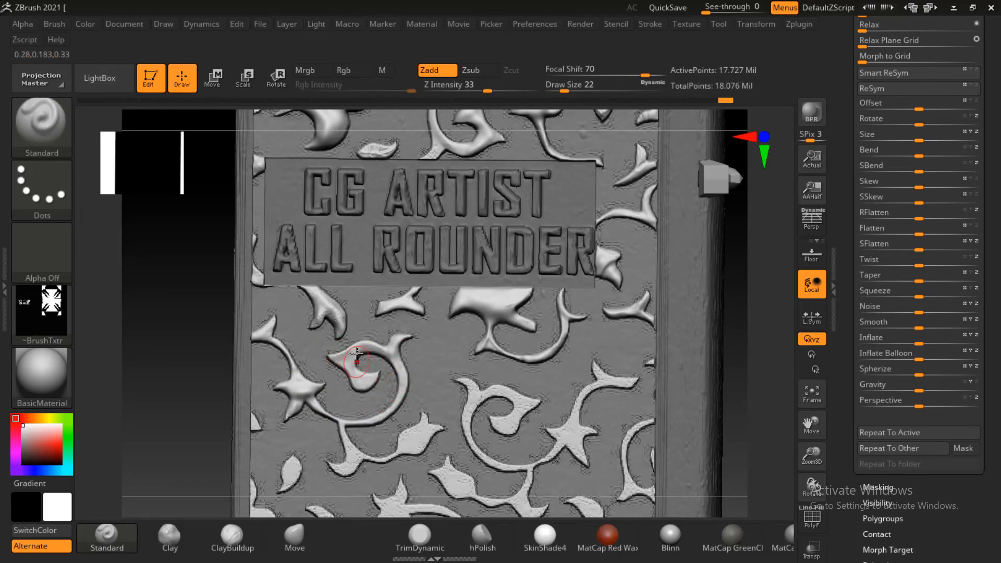
left_click_drag(356, 355, 354, 363)
key("shift")
key("shift")
key("shift")
key("shift")
key("shift")
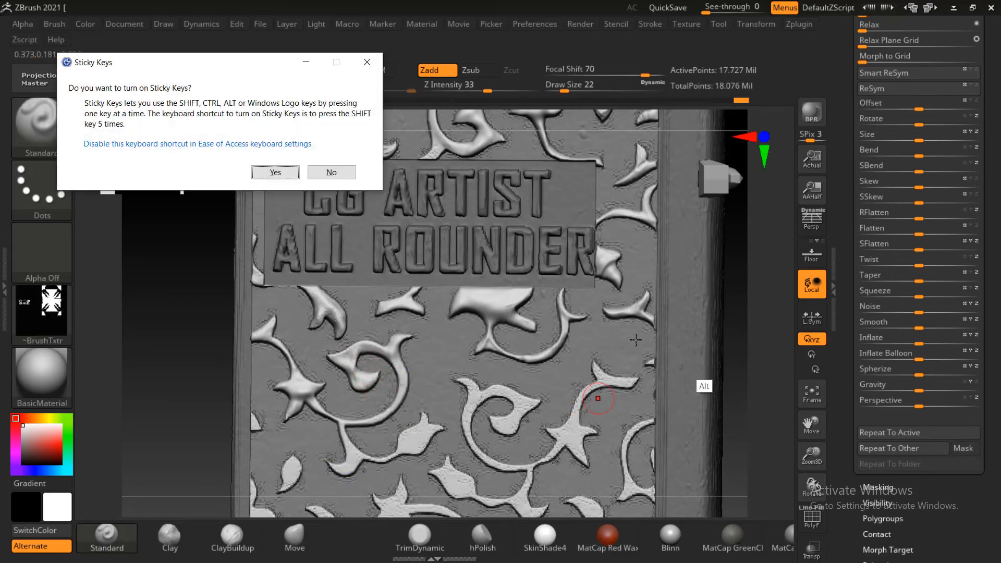
left_click(331, 173)
Step: Round and smooth the branch and tulip bud below the spiral vine, carving grooves between the petals with a size 18 brush
mouse_move(744, 355)
left_mouse_down("alt")
mouse_move(730, 232)
mouse_move(720, 298)
left_mouse_up("alt")
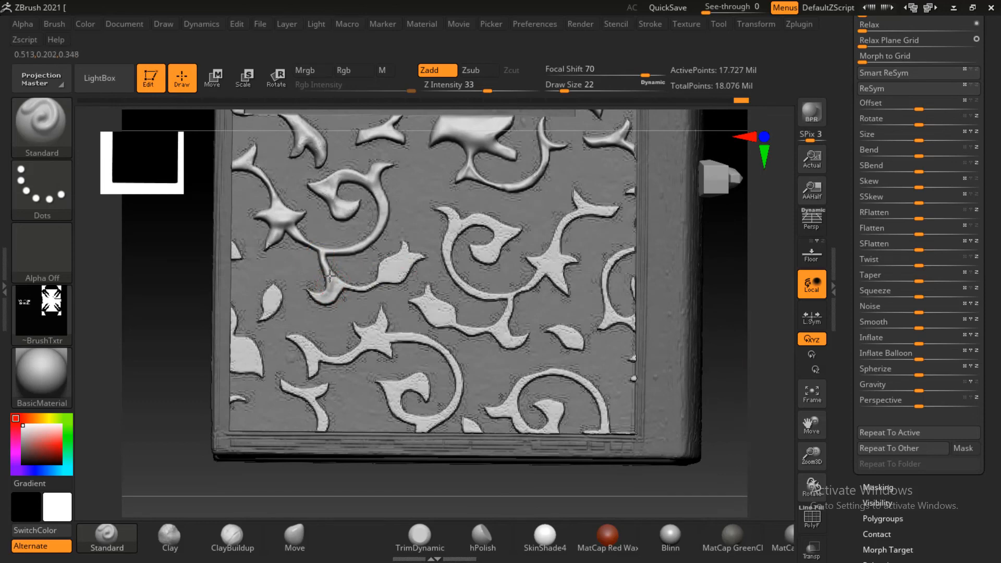
mouse_move(351, 287)
left_mouse_down()
mouse_move(391, 251)
mouse_move(415, 267)
mouse_move(378, 270)
mouse_move(406, 256)
left_mouse_up()
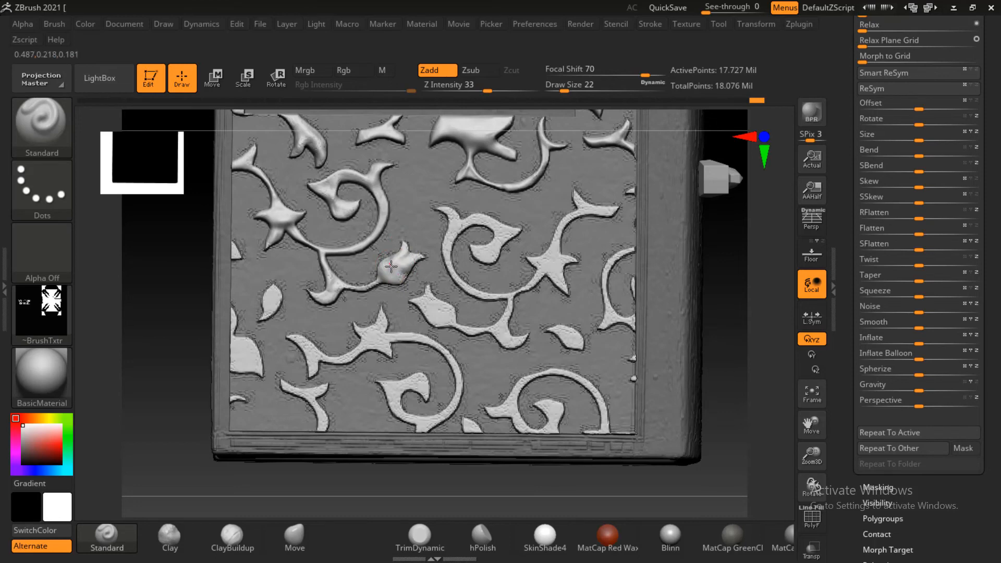
mouse_move(391, 267)
left_mouse_down("shift")
mouse_move(400, 265)
mouse_move(402, 282)
mouse_move(387, 271)
mouse_move(399, 264)
left_mouse_up("shift")
key("[")
mouse_move(406, 261)
left_mouse_down("alt")
mouse_move(395, 272)
mouse_move(425, 306)
mouse_move(425, 349)
left_mouse_up("alt")
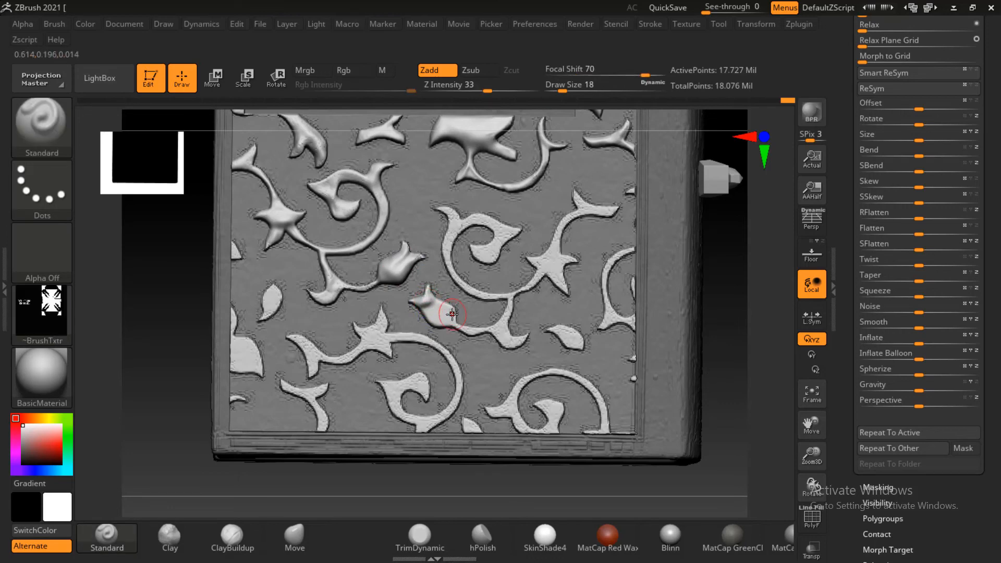
Step: Round the second tulip bud and its flared stem with a size 30 brush
key("]")
key("]")
mouse_move(450, 314)
left_mouse_down()
mouse_move(450, 331)
mouse_move(503, 318)
mouse_move(507, 339)
left_mouse_up()
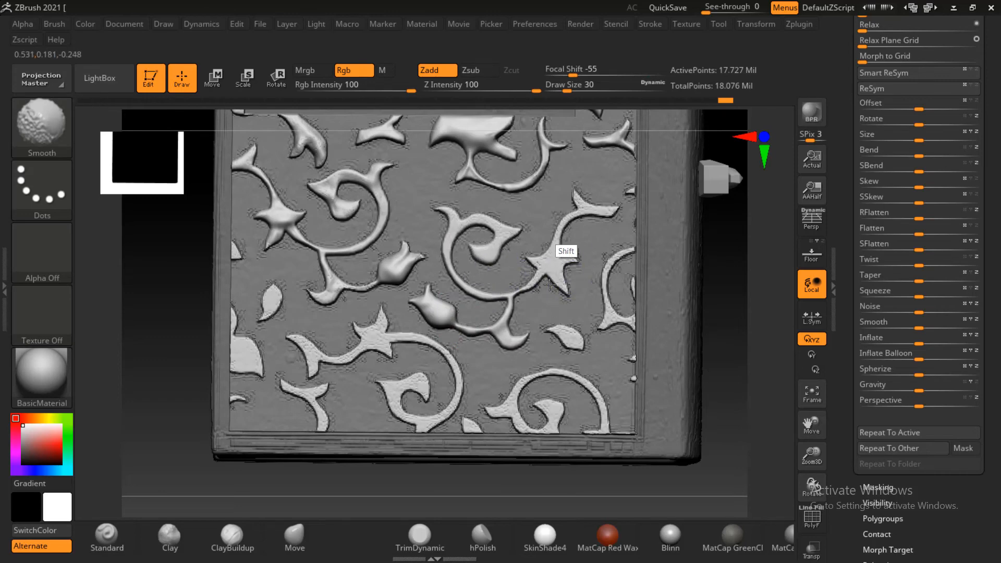
Step: Smooth the star-shaped flower above the second bud and build up volume along its forked branch and petals
left_click_drag(550, 284, 558, 264, "shift")
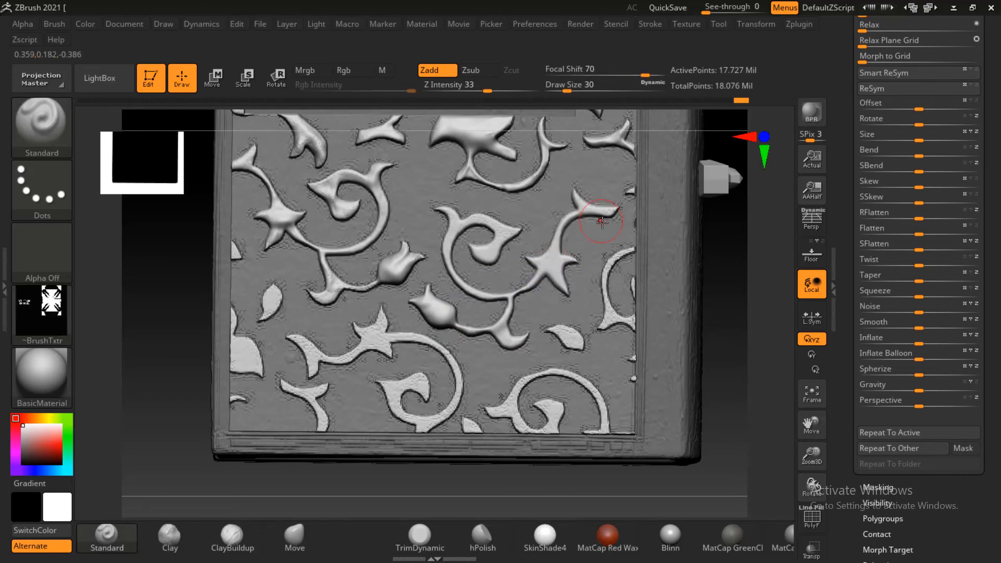
mouse_move(611, 214)
left_mouse_down()
mouse_move(585, 212)
mouse_move(561, 253)
left_mouse_up()
mouse_move(568, 261)
left_mouse_down()
mouse_move(543, 271)
mouse_move(472, 253)
mouse_move(502, 240)
mouse_move(459, 227)
mouse_move(447, 239)
mouse_move(452, 275)
mouse_move(475, 290)
mouse_move(530, 280)
left_mouse_up()
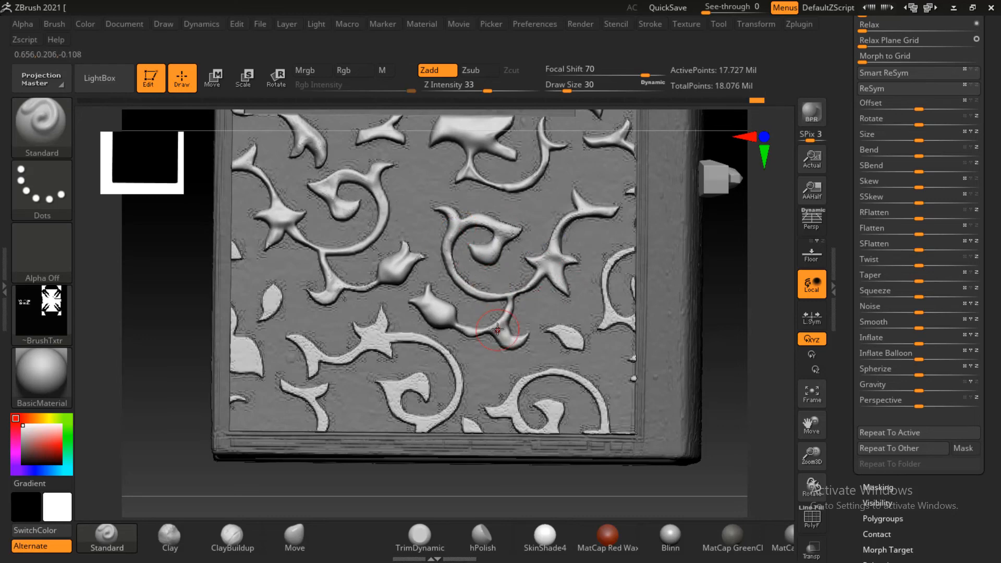
key("shift")
Step: Round and smooth the small leaf beside the second bud and the curled vine at the cover edge, declining Sticky Keys
left_click_drag(582, 339, 571, 340)
key("shift")
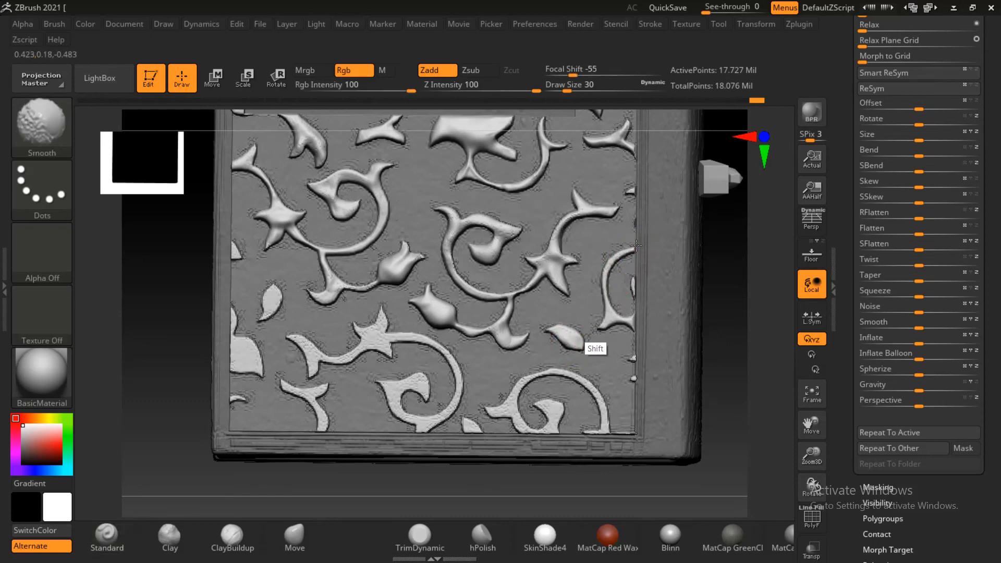
left_click_drag(623, 312, 616, 319)
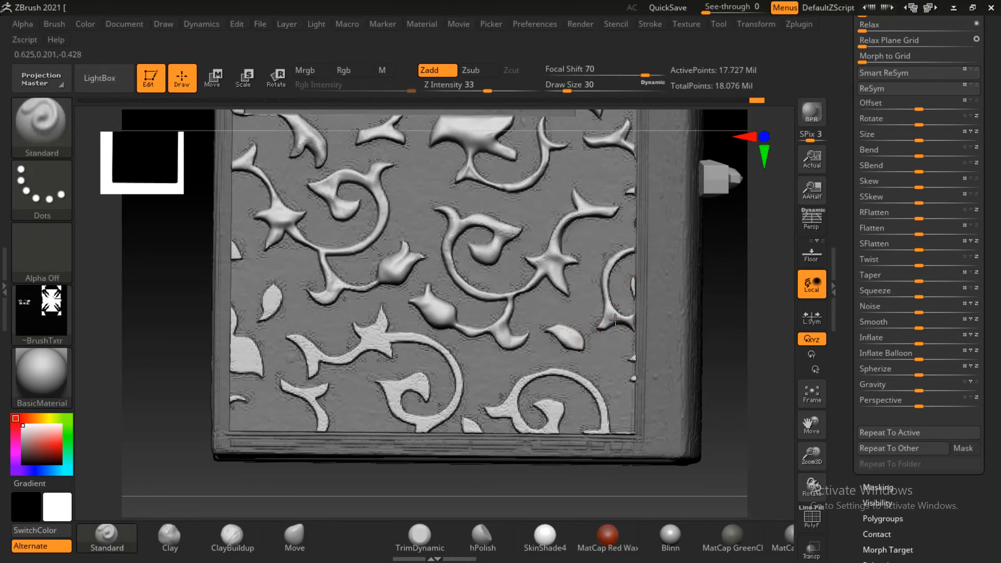
key("shift")
key("shift")
key("shift")
key("shift")
key("shift")
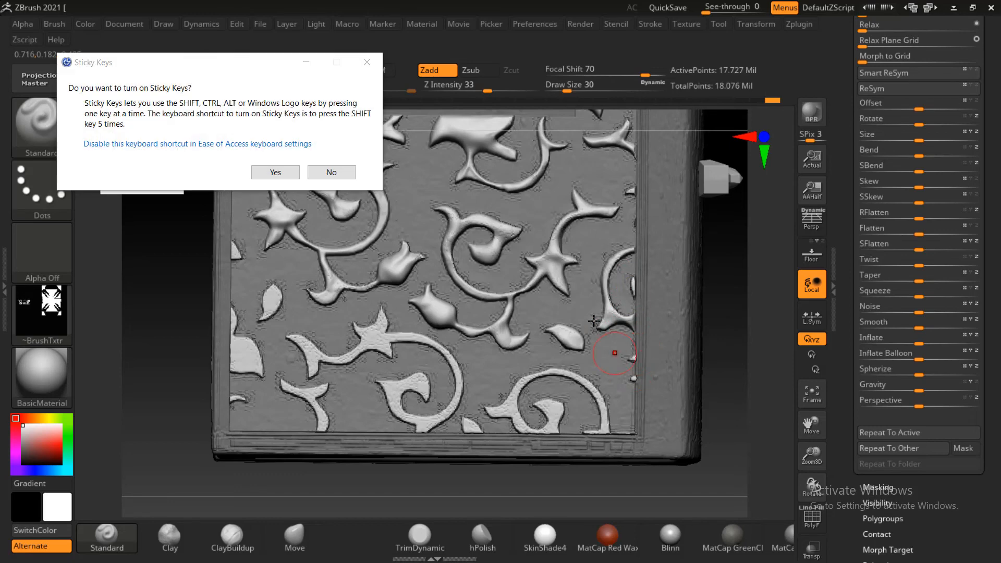
left_click(328, 173)
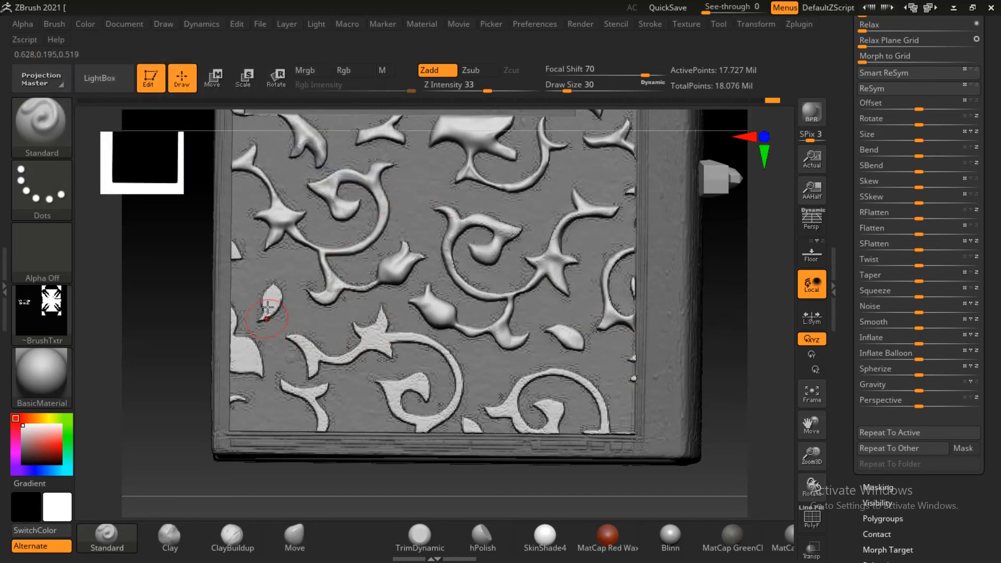
Step: Round the small leaf near the opposite cover edge and the cut-off leaf pieces along that edge, smoothing them
left_click_drag(270, 289, 267, 308)
left_click_drag(237, 245, 236, 252)
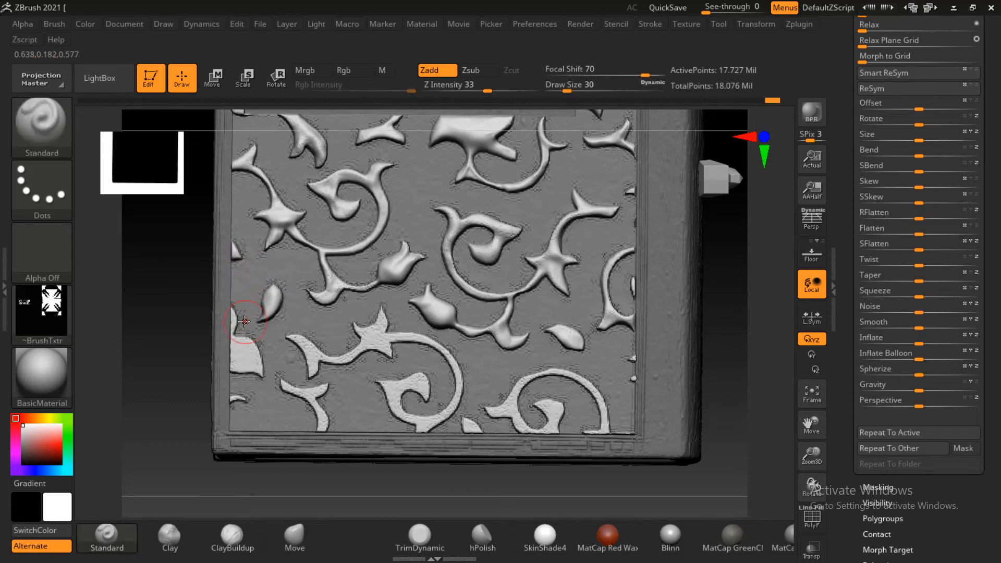
left_click_drag(237, 316, 242, 348)
mouse_move(234, 324)
left_mouse_down("shift")
mouse_move(234, 346)
mouse_move(257, 366)
left_mouse_up("shift")
mouse_move(237, 334)
left_mouse_down()
mouse_move(260, 357)
mouse_move(242, 361)
mouse_move(247, 354)
left_mouse_up()
Step: Smooth the forked sprig near the cover's bottom edge and the star-flowered spiral vine beside it, declining Sticky Keys
mouse_move(282, 392)
left_mouse_down("shift")
mouse_move(304, 386)
mouse_move(321, 421)
left_mouse_up("shift")
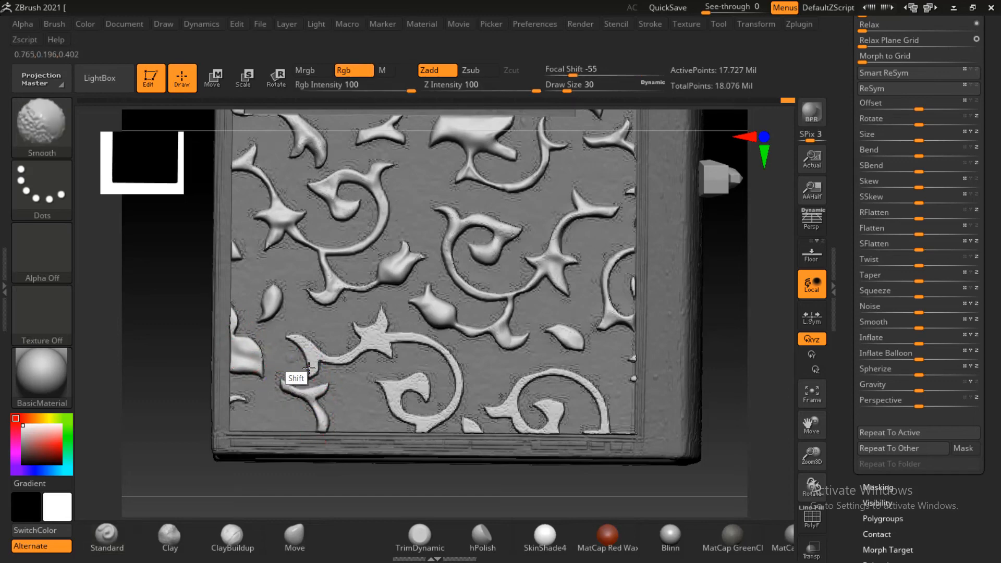
left_click_drag(293, 339, 309, 368, "shift")
mouse_move(350, 329)
left_mouse_down("shift")
mouse_move(422, 339)
mouse_move(457, 382)
mouse_move(422, 427)
mouse_move(399, 385)
mouse_move(429, 395)
left_mouse_up("shift")
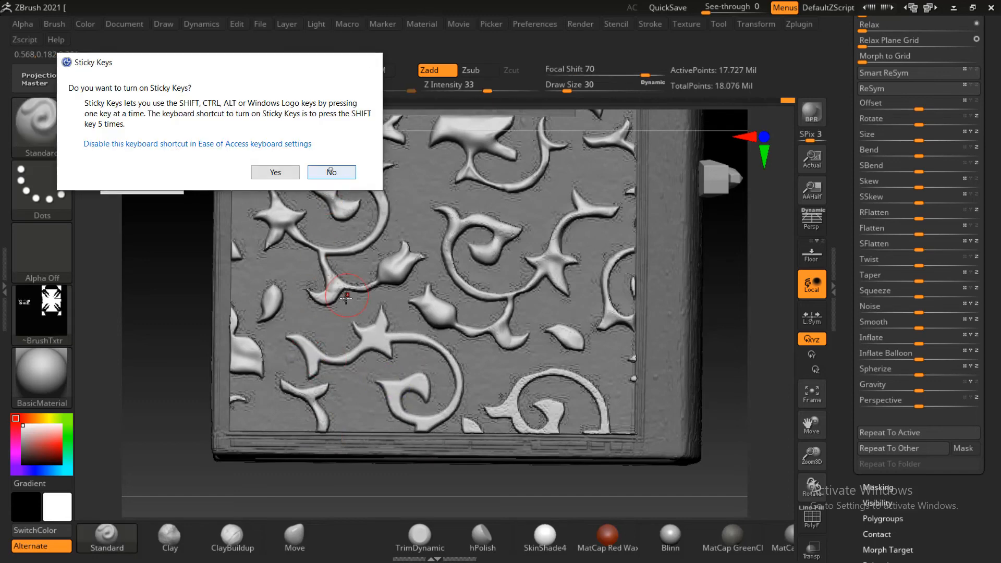
left_click(332, 172)
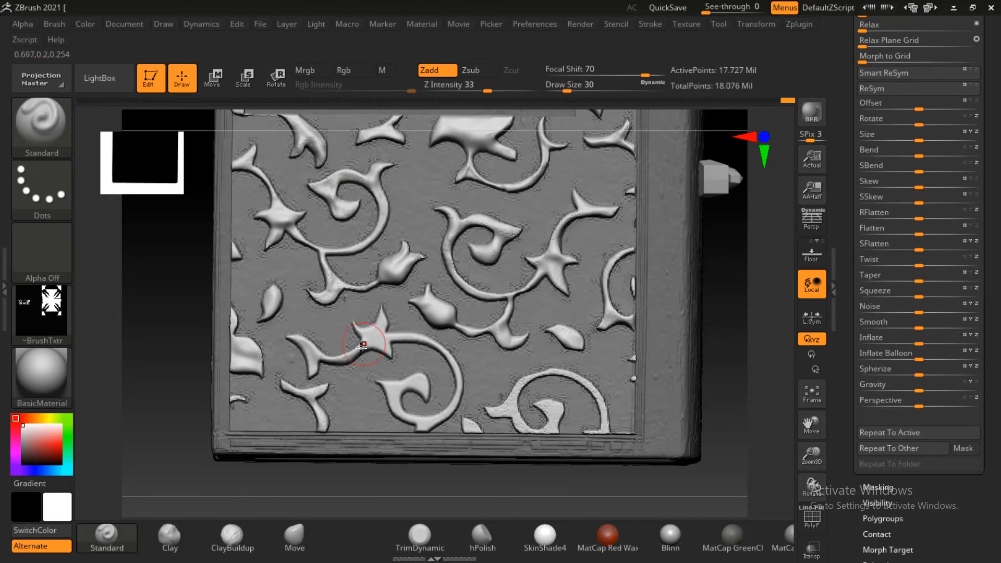
Step: Build rounded volume on the lower star-shaped flower and its spiral, and smooth and fill the arched vine in the bottom corner
mouse_move(363, 335)
left_mouse_down()
mouse_move(433, 339)
mouse_move(453, 359)
mouse_move(460, 395)
left_mouse_up()
left_click_drag(420, 422, 396, 392)
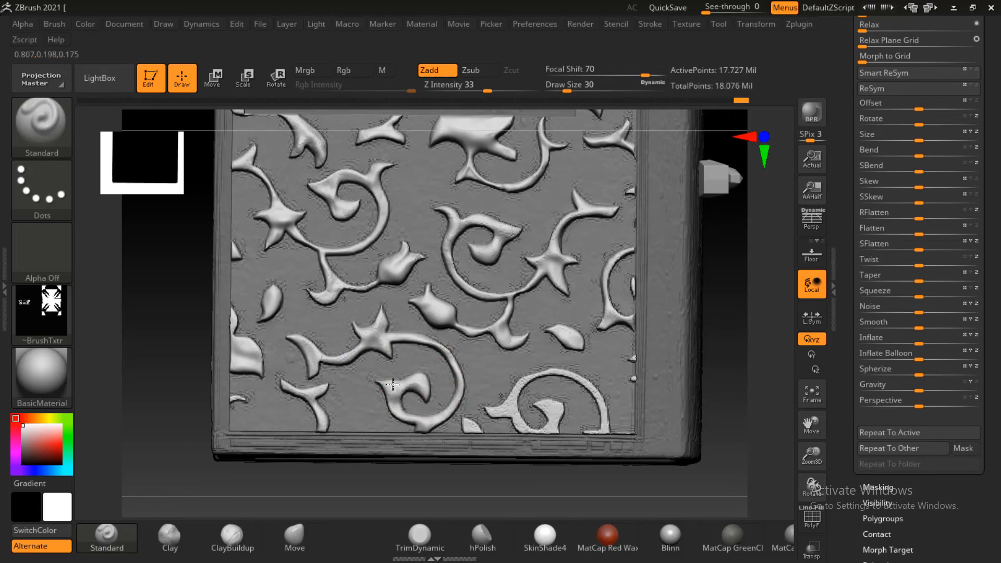
key("shift")
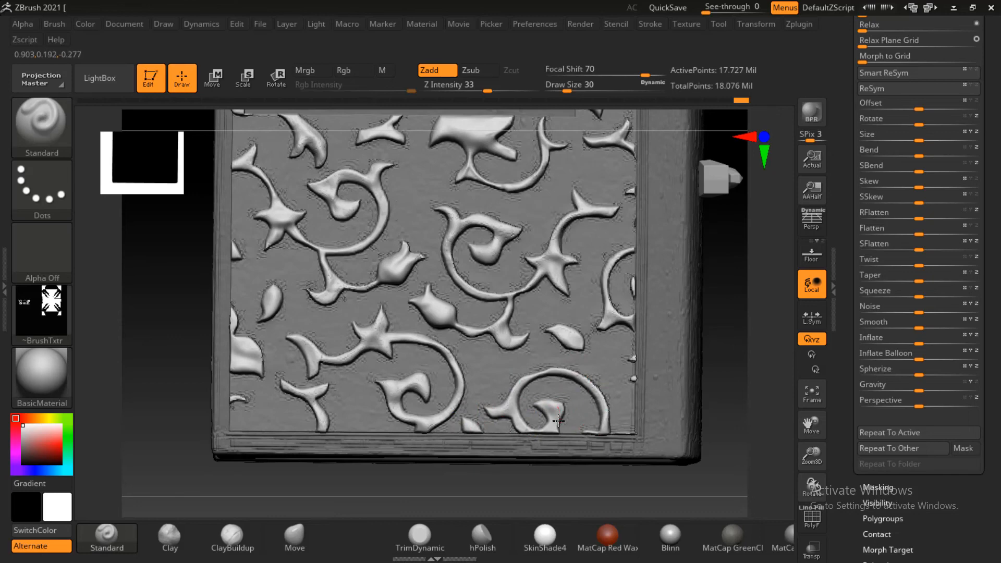
left_click_drag(559, 420, 559, 426)
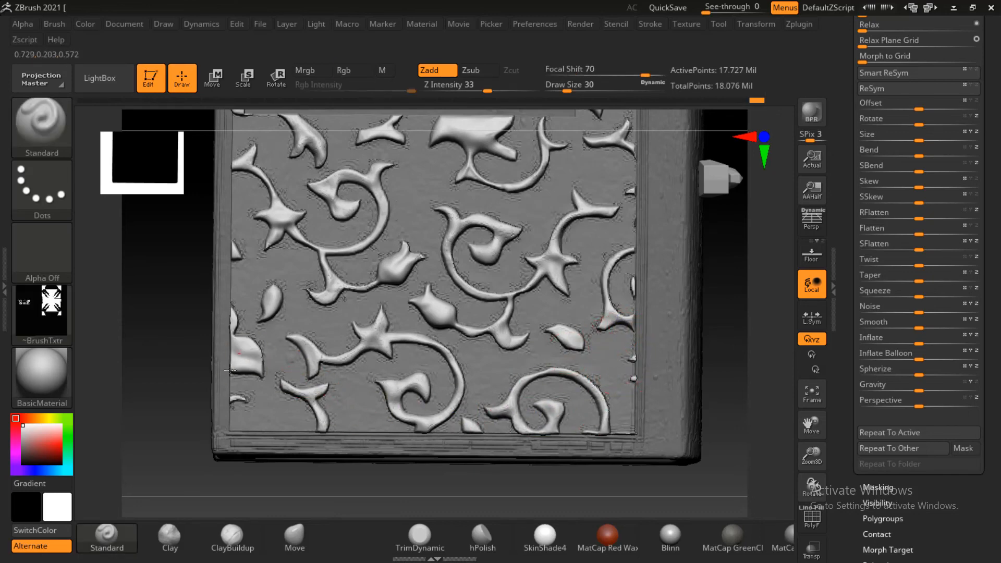
Step: Carve vein grooves into the large lobed leaf beneath the lettering with a size 9 brush, and soften them with smoothing
left_click_drag(731, 331, 704, 315, "alt")
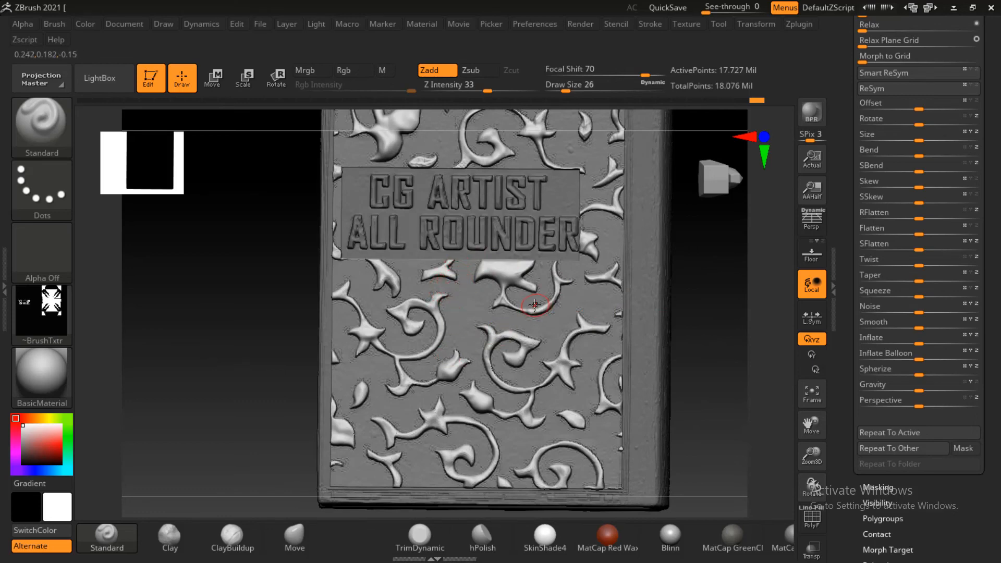
left_click_drag(688, 279, 518, 208, "alt")
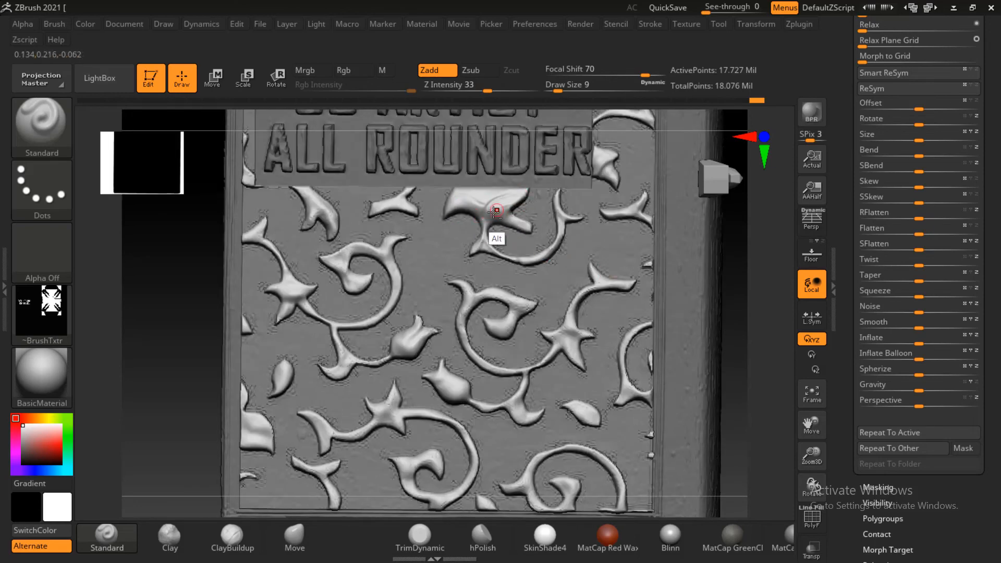
mouse_move(486, 210)
left_mouse_down("alt")
mouse_move(514, 213)
mouse_move(470, 201)
mouse_move(448, 212)
left_mouse_up("alt")
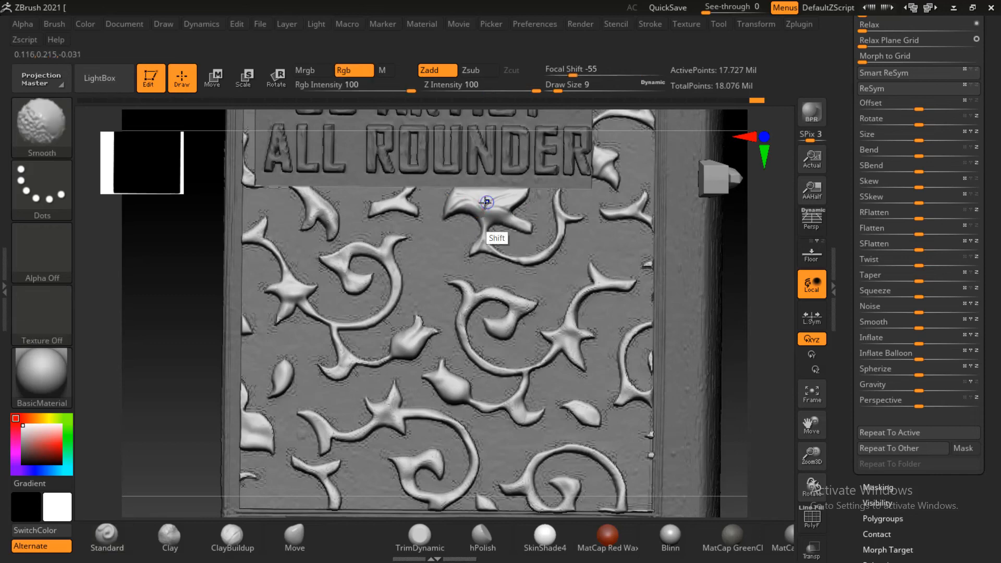
mouse_move(486, 202)
left_mouse_down("shift")
mouse_move(453, 196)
mouse_move(461, 207)
left_mouse_up("shift")
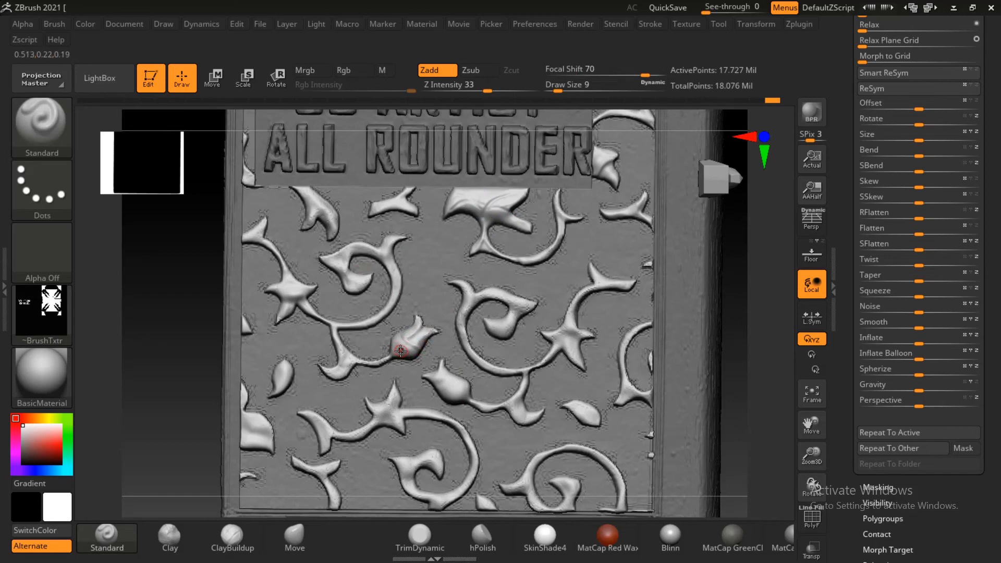
Step: Smooth the base of the first tulip bud, and carve a central vein with side veins into the small leaf near the edge
left_click_drag(400, 362, 400, 347, "shift")
left_click_drag(148, 319, 188, 277, "alt")
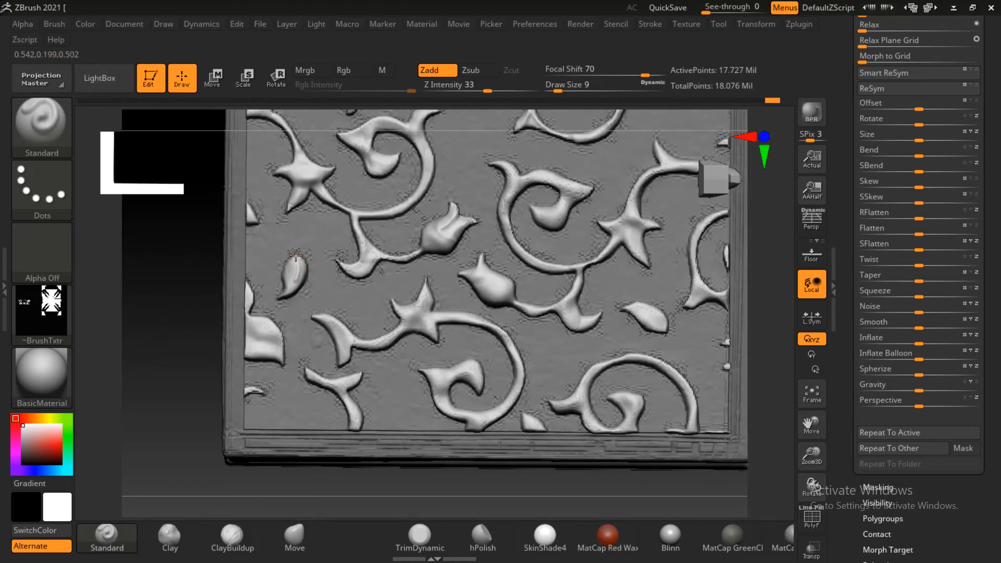
left_click_drag(286, 279, 288, 286, "alt")
mouse_move(293, 271)
left_mouse_down("alt")
mouse_move(287, 282)
mouse_move(306, 284)
mouse_move(291, 285)
mouse_move(306, 281)
left_mouse_up("alt")
Step: Carve petal grooves into the second tulip bud with a size 10 brush, and deepen those on the first bud
mouse_move(475, 268)
left_mouse_down("alt")
mouse_move(496, 280)
mouse_move(473, 287)
mouse_move(491, 284)
left_mouse_up("alt")
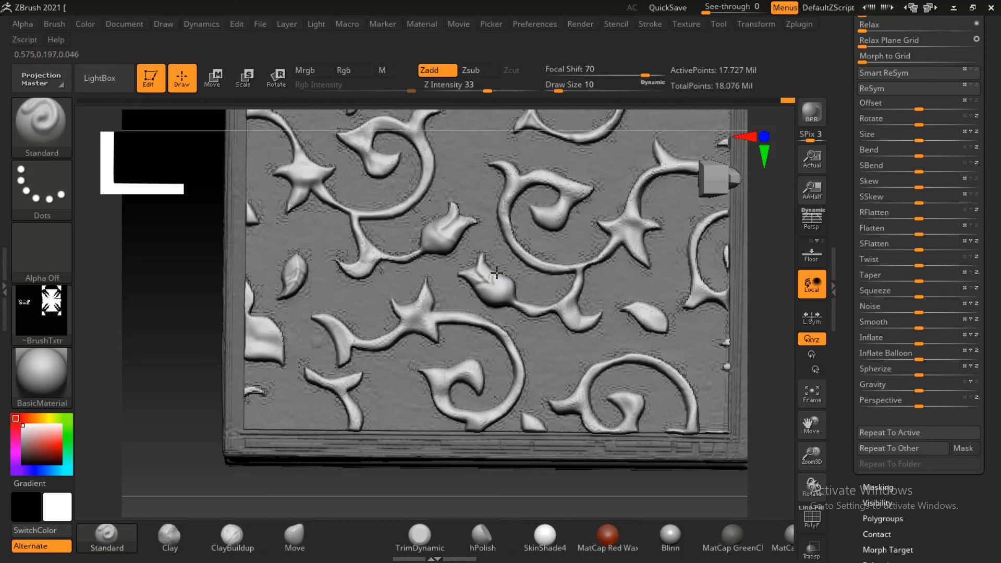
mouse_move(493, 284)
left_mouse_down("alt")
mouse_move(497, 273)
mouse_move(477, 291)
mouse_move(474, 280)
left_mouse_up("alt")
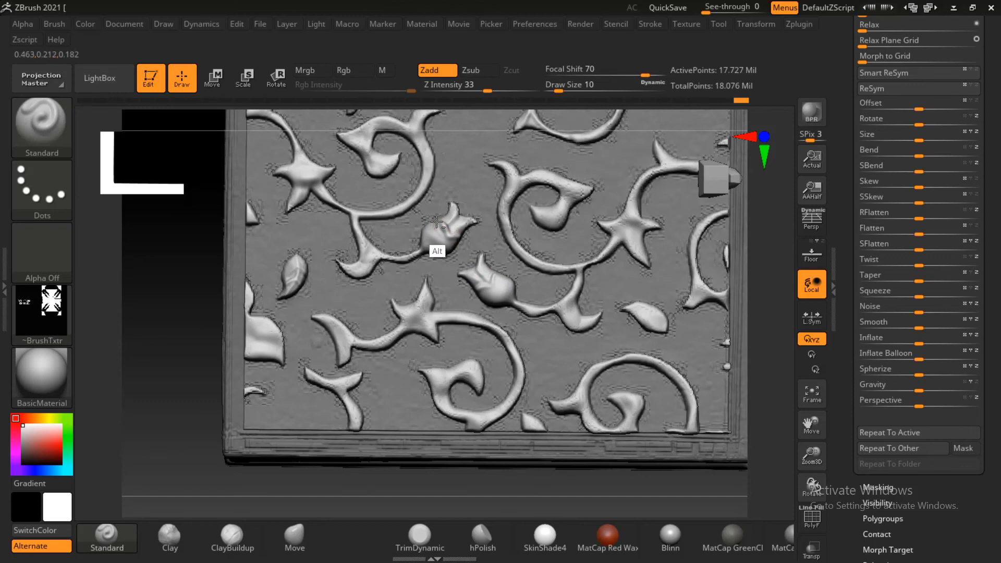
left_click_drag(439, 223, 453, 238, "alt")
left_click_drag(447, 221, 459, 243, "alt")
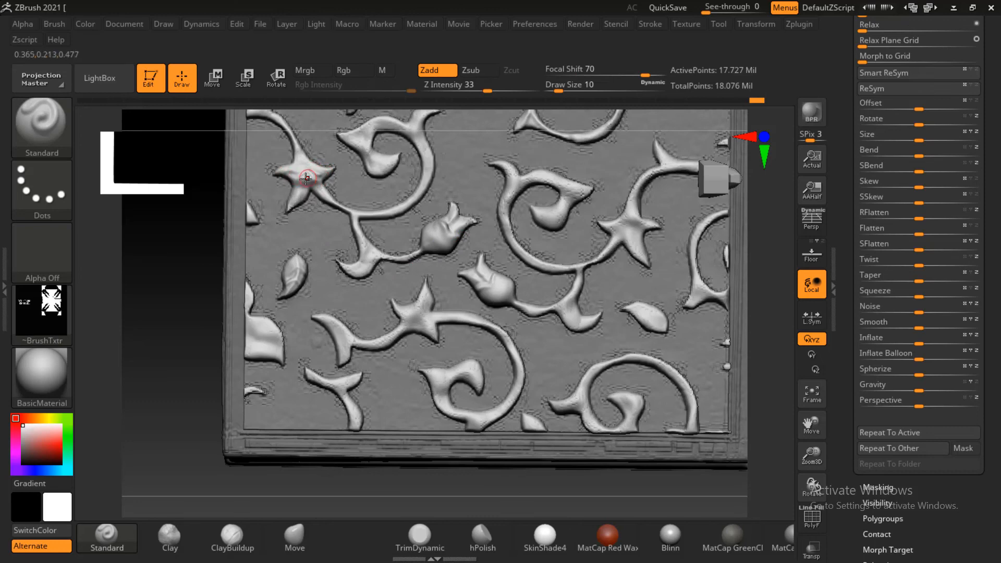
Step: Carve petal grooves into the star-shaped flower beside the upper vine spiral with the size 10 Standard brush
mouse_move(308, 174)
left_mouse_down("alt")
mouse_move(328, 176)
mouse_move(295, 175)
left_mouse_up("alt")
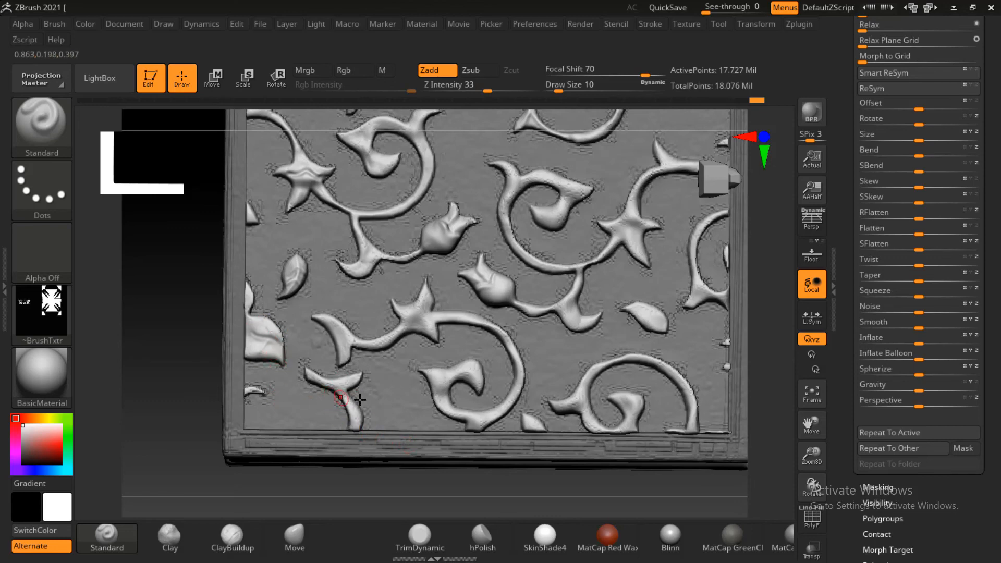
right_click_drag(648, 511, 631, 385, "ctrl")
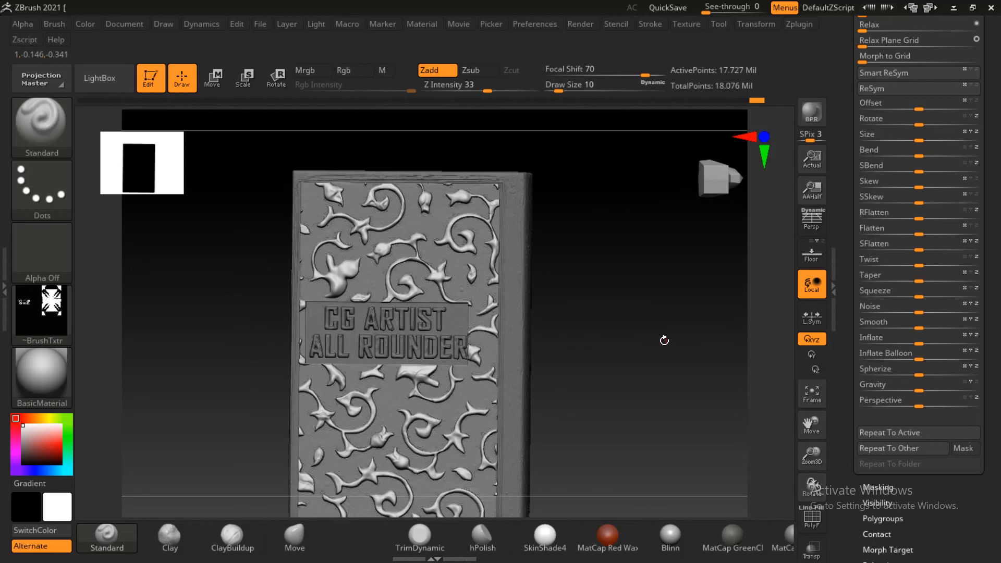
Step: Invert the mask between the raised vines and the cover background, and clear it from the whole book
left_click(661, 345, "ctrl")
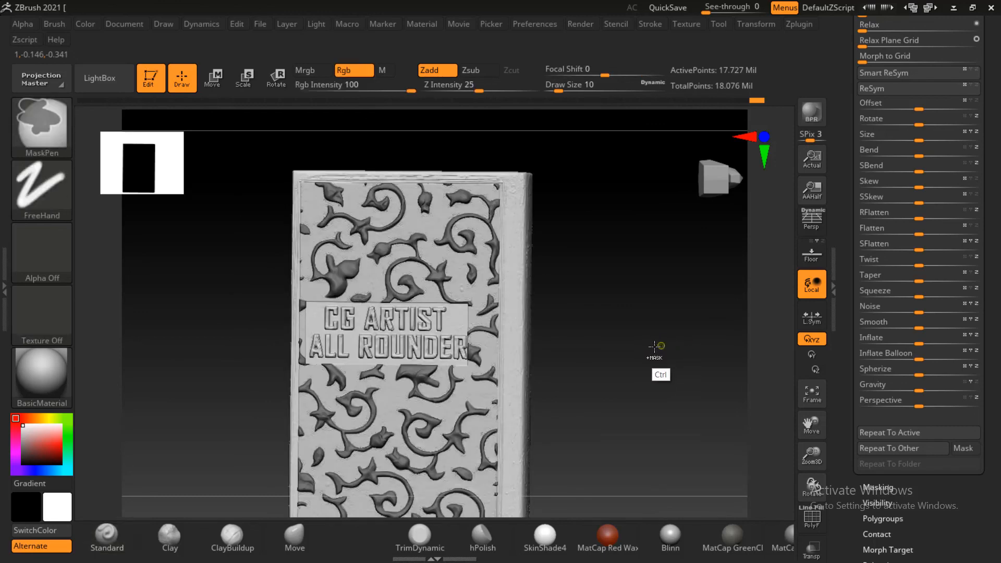
left_click_drag(623, 264, 631, 310, "alt")
left_click_drag(678, 208, 626, 322, "alt")
left_click_drag(624, 255, 619, 299, "alt")
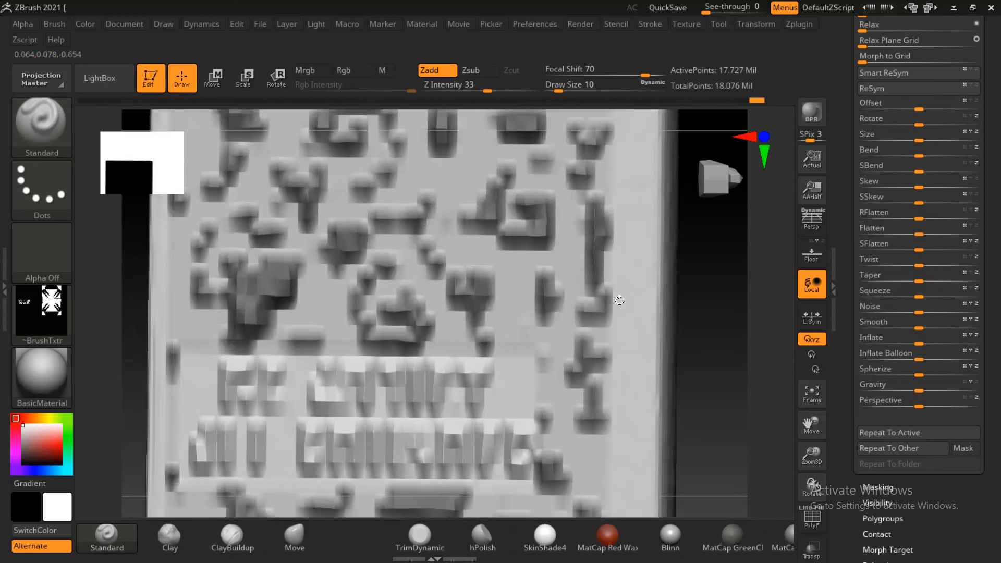
left_click_drag(715, 237, 673, 352, "alt")
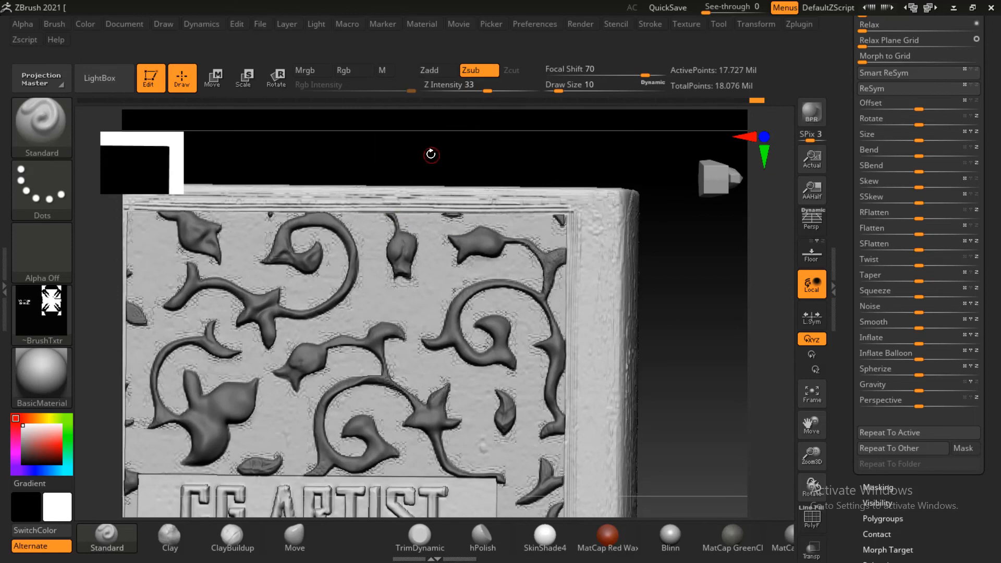
left_click_drag(433, 149, 449, 179, "alt")
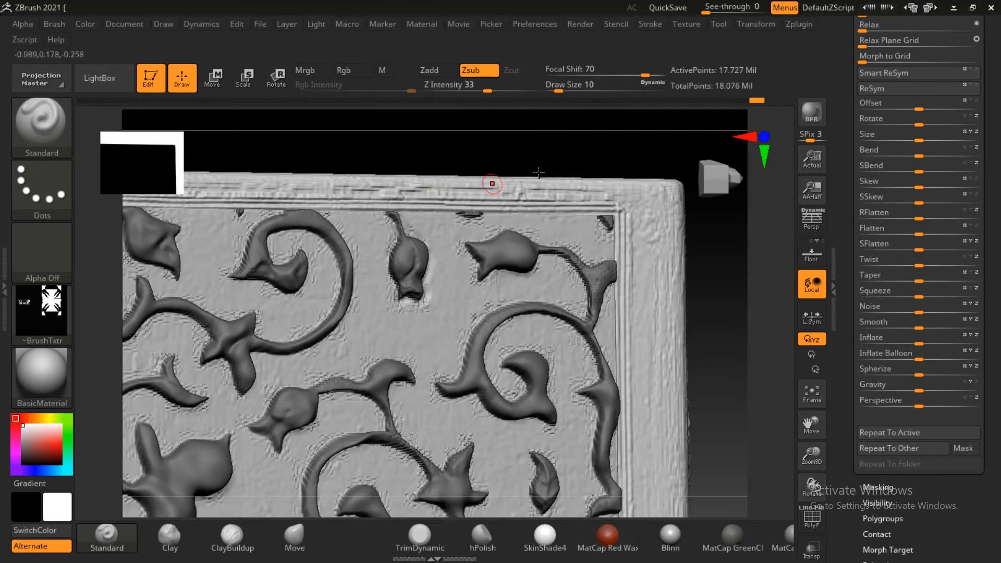
left_click_drag(630, 150, 649, 167, "ctrl")
mouse_move(752, 350)
left_mouse_down("alt")
mouse_move(668, 230)
mouse_move(699, 319)
left_mouse_up("alt")
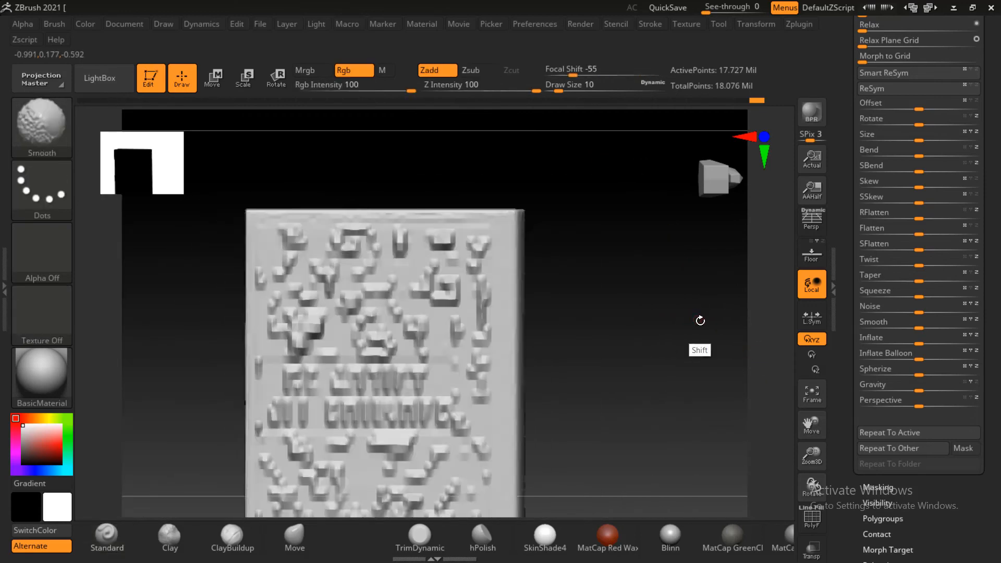
mouse_move(661, 358)
left_mouse_down("alt")
mouse_move(641, 342)
mouse_move(658, 361)
mouse_move(706, 357)
mouse_move(664, 329)
mouse_move(675, 351)
mouse_move(659, 342)
mouse_move(690, 289)
mouse_move(695, 335)
mouse_move(692, 291)
mouse_move(683, 340)
mouse_move(693, 347)
mouse_move(695, 333)
mouse_move(655, 374)
mouse_move(666, 353)
mouse_move(651, 374)
mouse_move(658, 385)
mouse_move(680, 351)
mouse_move(652, 331)
mouse_move(666, 349)
mouse_move(696, 347)
mouse_move(639, 340)
mouse_move(670, 344)
left_mouse_up("alt")
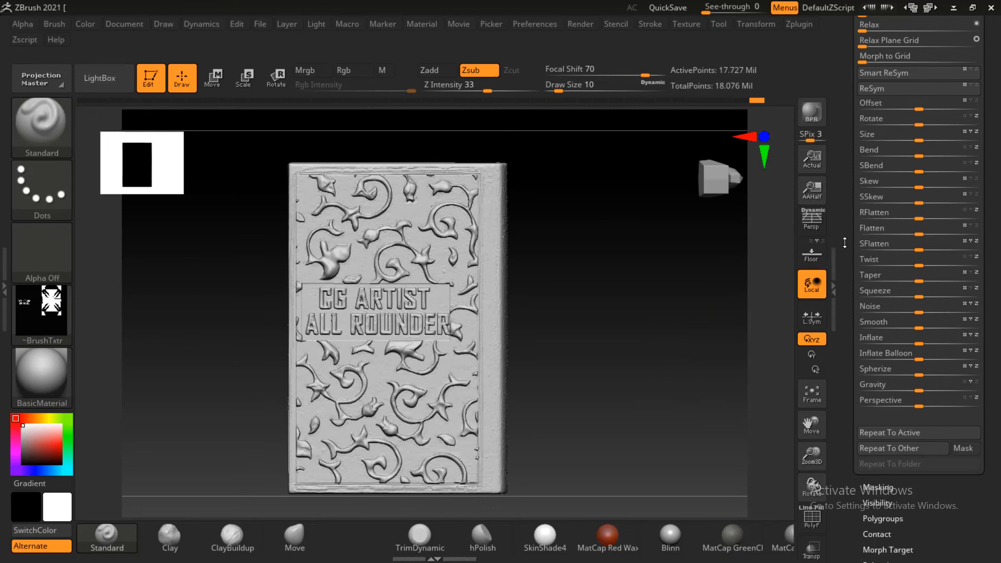
scroll(847, 237, "down", 3)
scroll(847, 238, "down", 12)
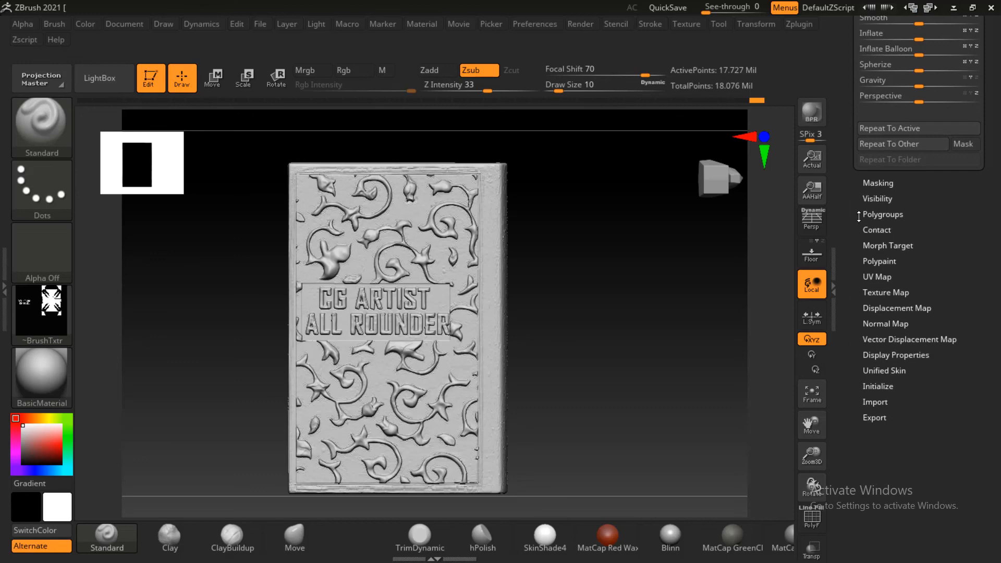
scroll(859, 216, "up", 15)
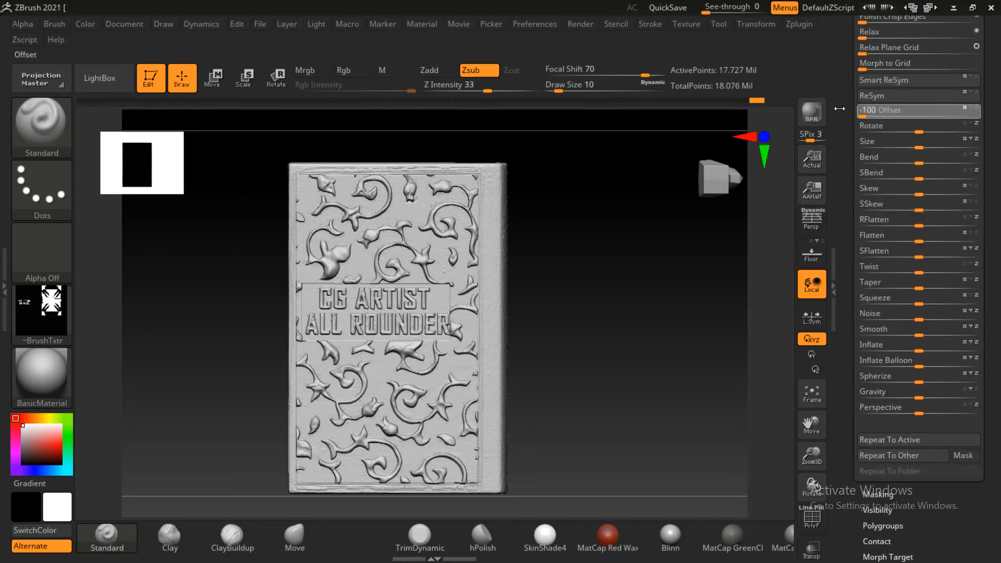
left_click_drag(840, 109, 838, 109)
mouse_move(667, 276)
left_mouse_down()
mouse_move(679, 291)
mouse_move(673, 286)
left_mouse_up()
key("ctrl")
key("ctrl+z")
key("ctrl")
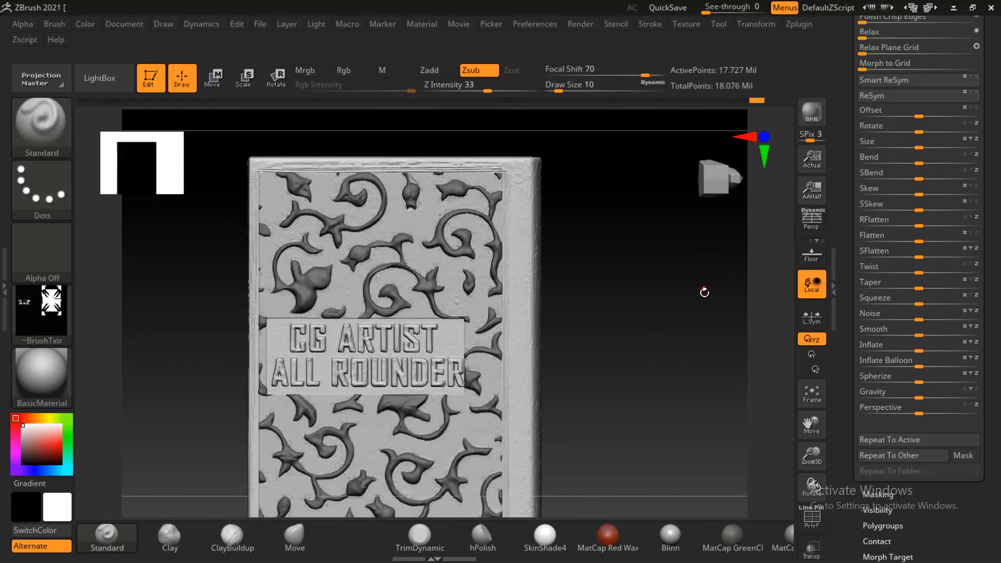
left_click_drag(687, 329, 703, 280, "alt")
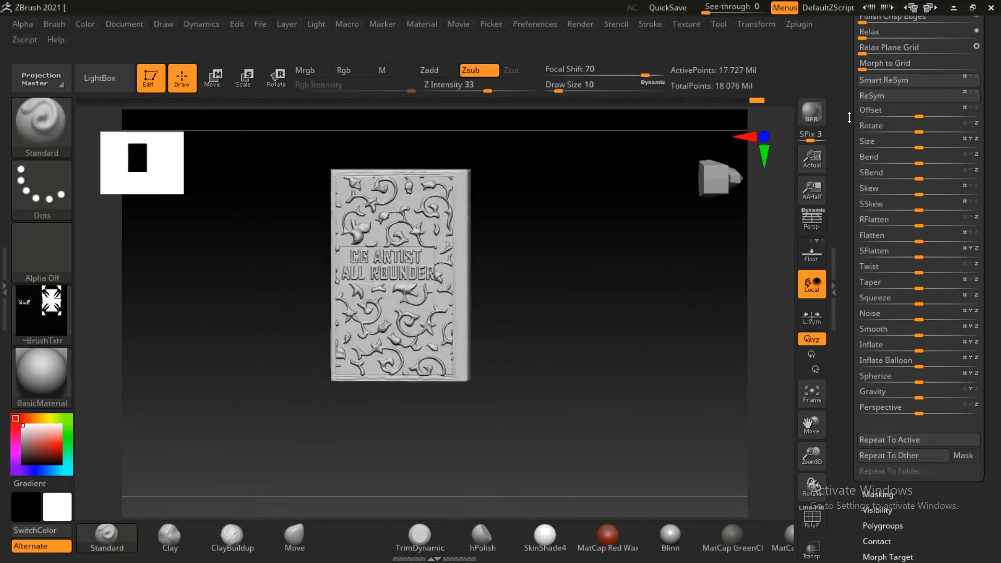
Step: Add surface noise to the book mesh and raise its noise scale to about 79.88
scroll(849, 117, "up", 5)
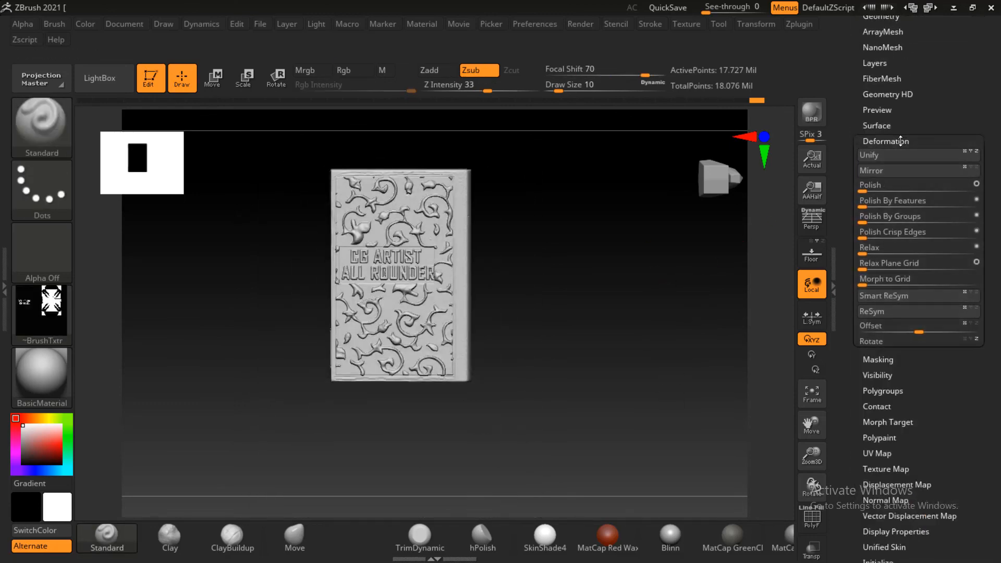
left_click(901, 141)
scroll(892, 148, "up", 3)
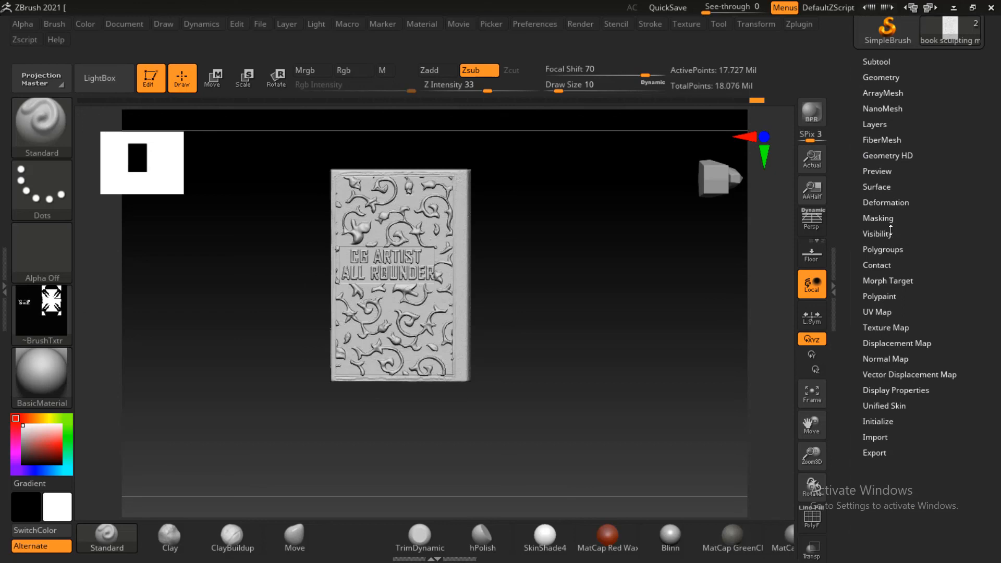
left_click(886, 187)
left_click(882, 205)
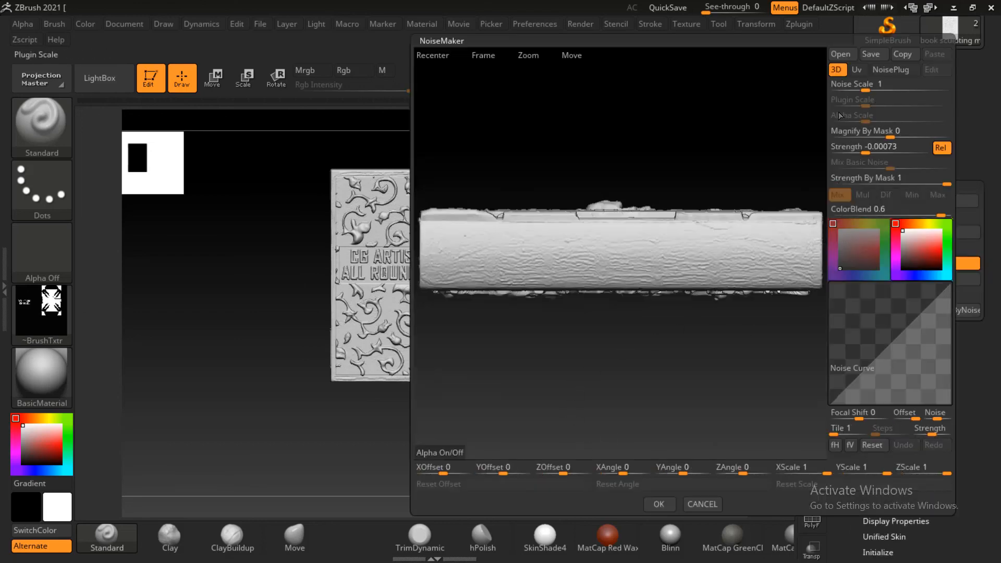
left_click_drag(863, 85, 890, 83)
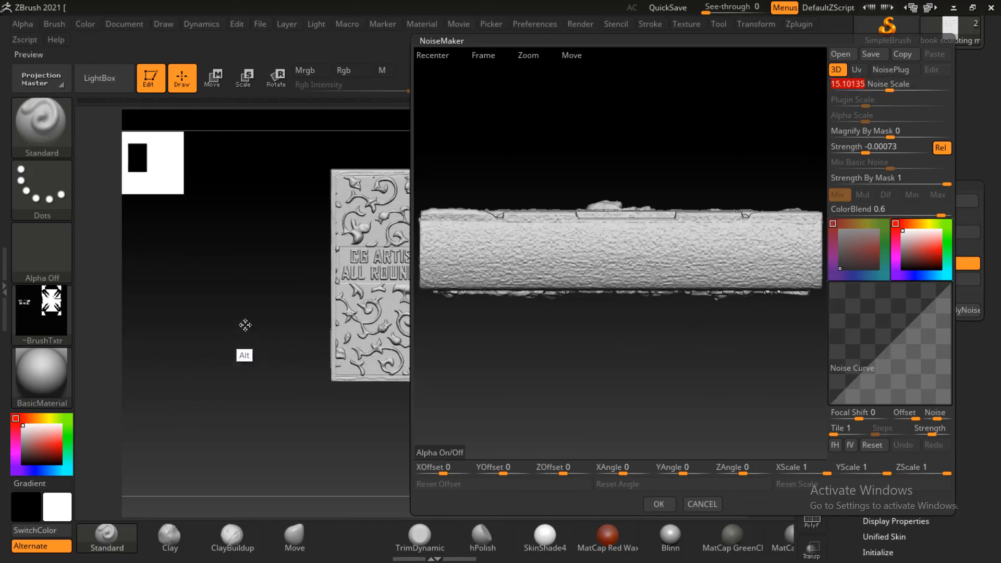
left_click_drag(891, 87, 890, 87)
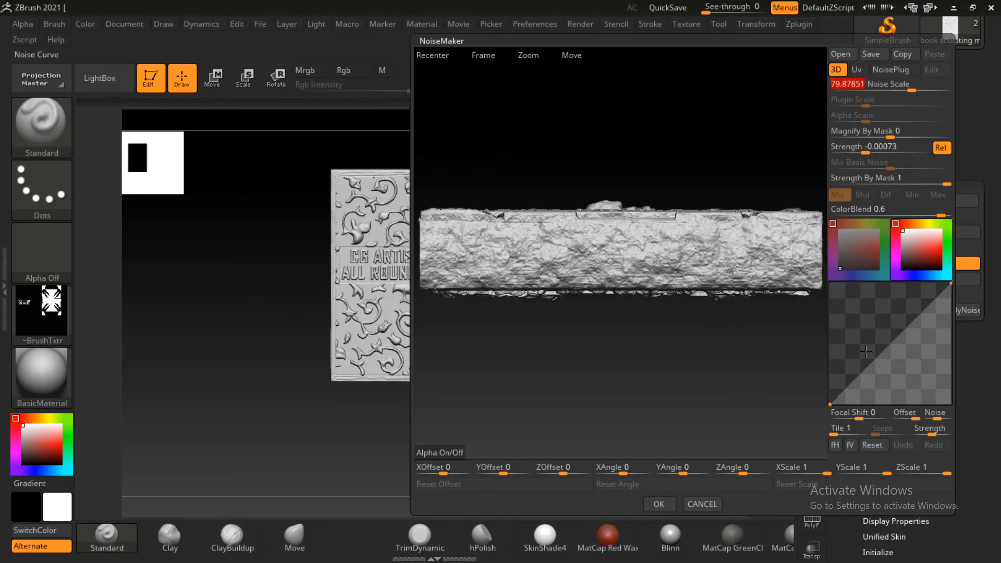
Step: Reshape the noise curve with added points forming a peak and a dip, and set the noise scale to 54.0927
left_click_drag(893, 349, 852, 322)
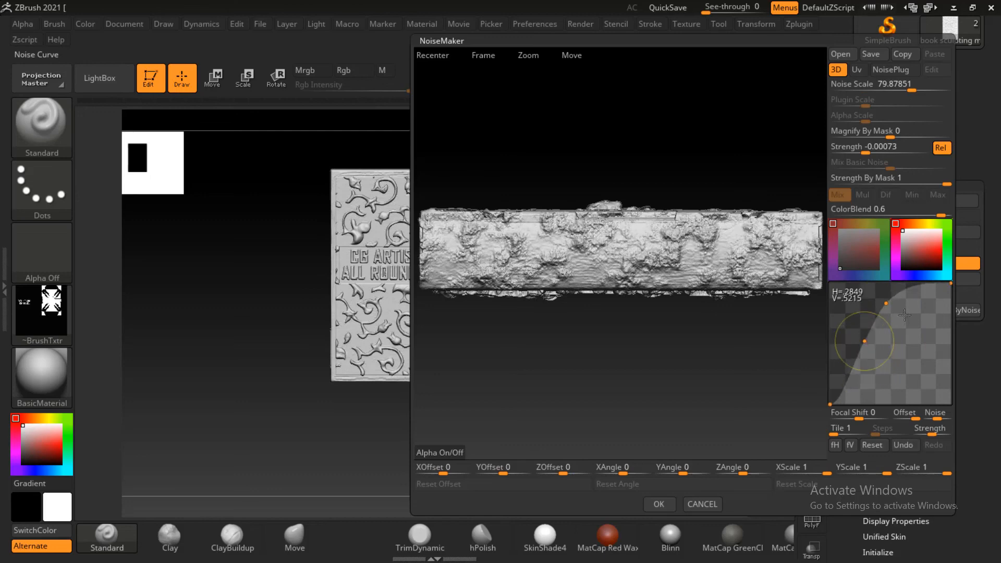
left_click_drag(917, 288, 913, 318)
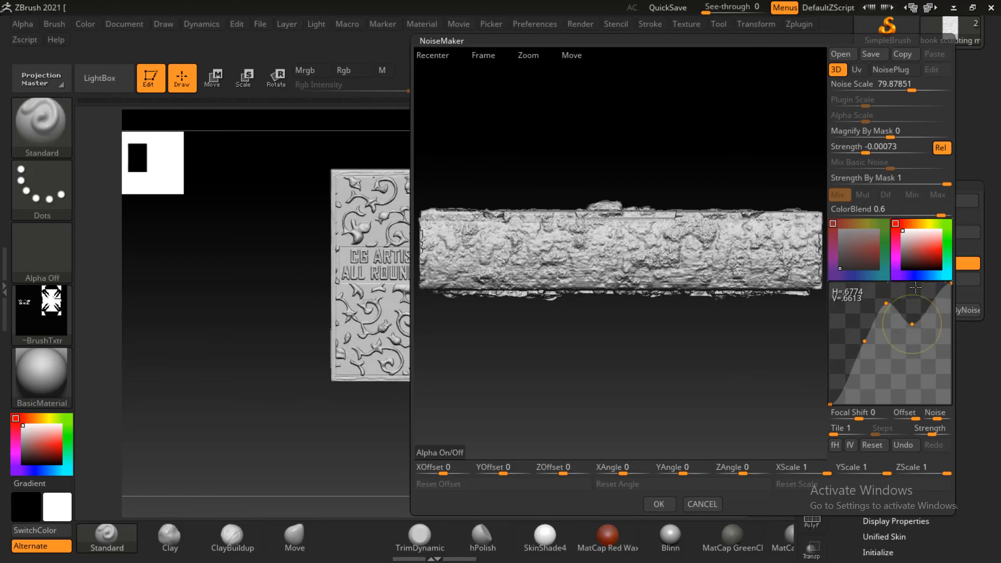
mouse_move(913, 86)
left_mouse_down()
mouse_move(875, 86)
mouse_move(939, 87)
mouse_move(906, 87)
left_mouse_up()
left_click(913, 86)
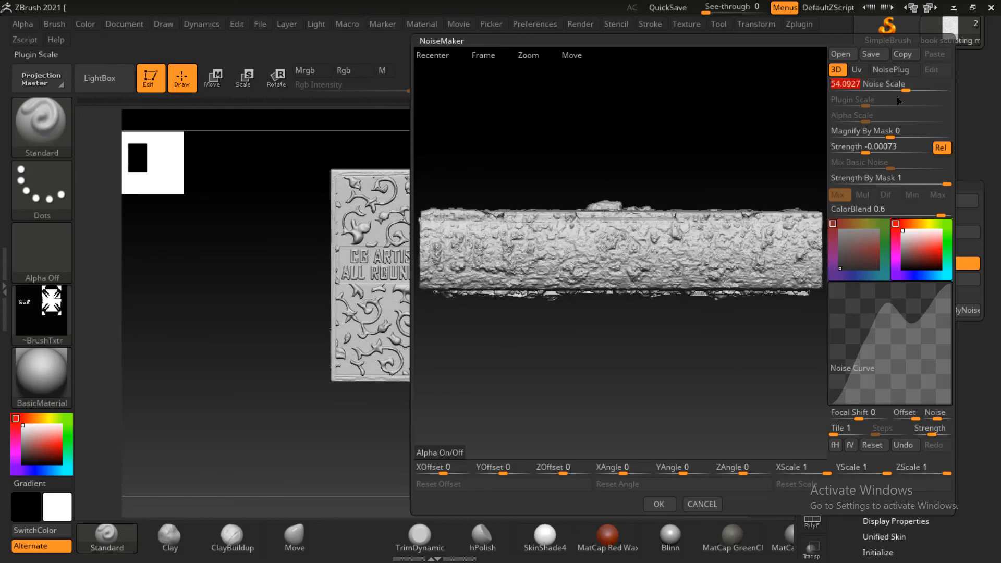
Step: Raise the noise curve's first added point and lift its dip for a flatter crest, and accept the noise settings
mouse_move(866, 296)
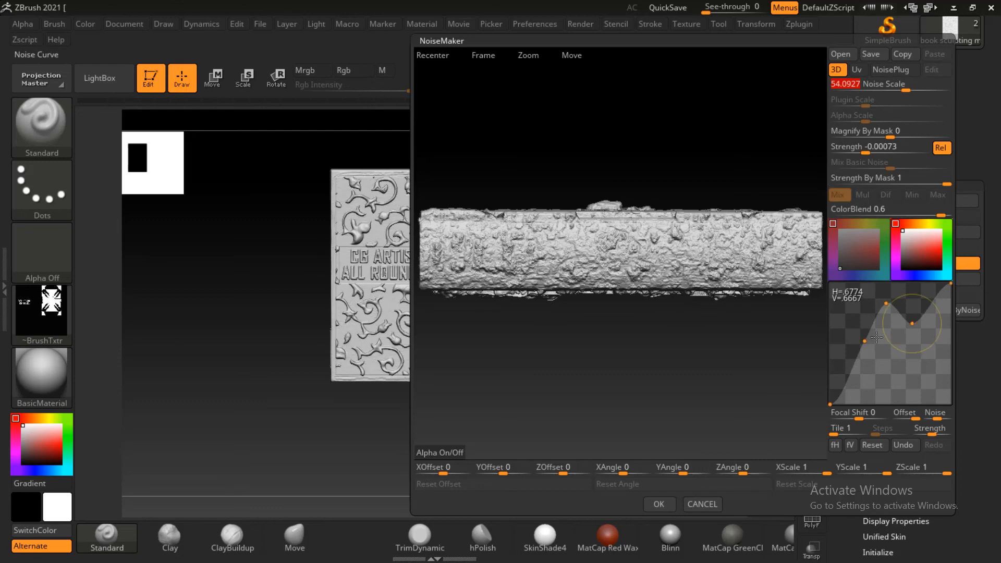
left_click_drag(866, 340, 857, 300)
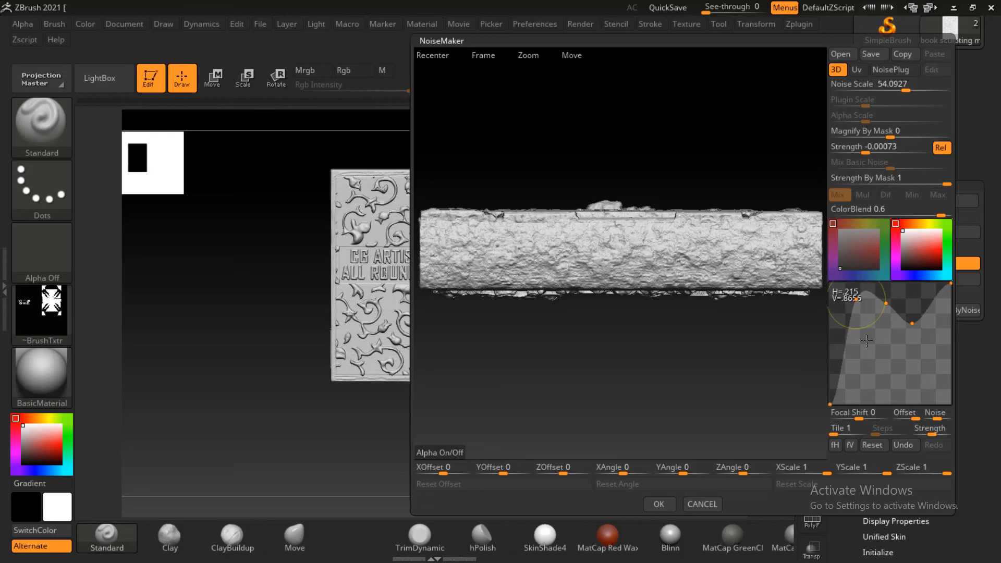
left_click_drag(909, 332, 917, 310)
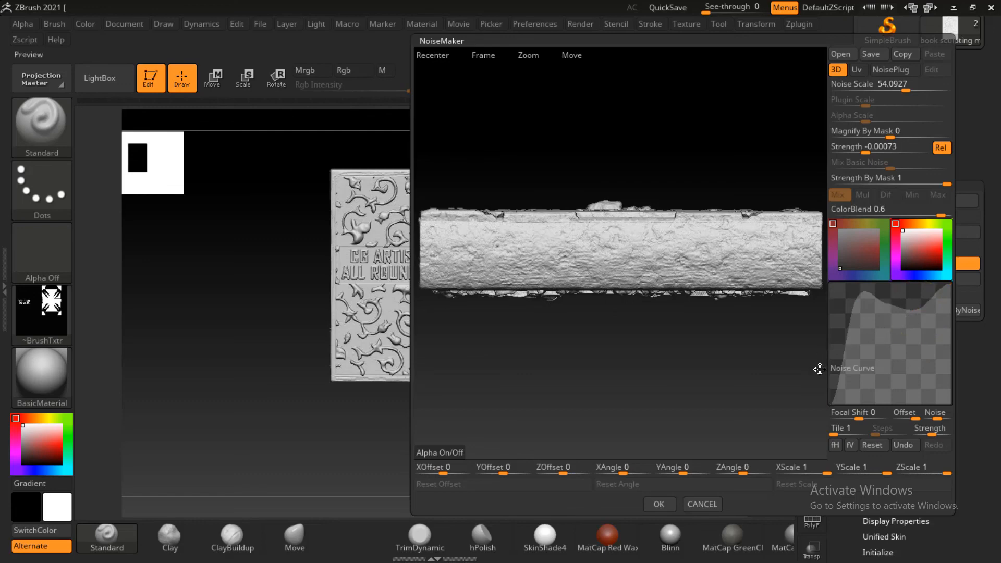
left_click(659, 504)
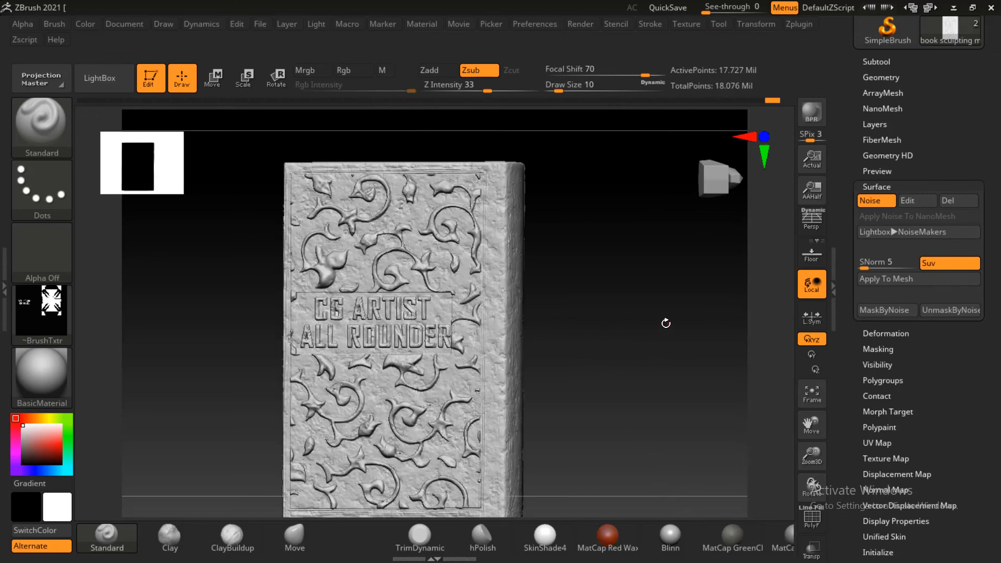
Step: Compare the skull front cover with the surface noise switched off and on
left_click_drag(668, 320, 693, 326)
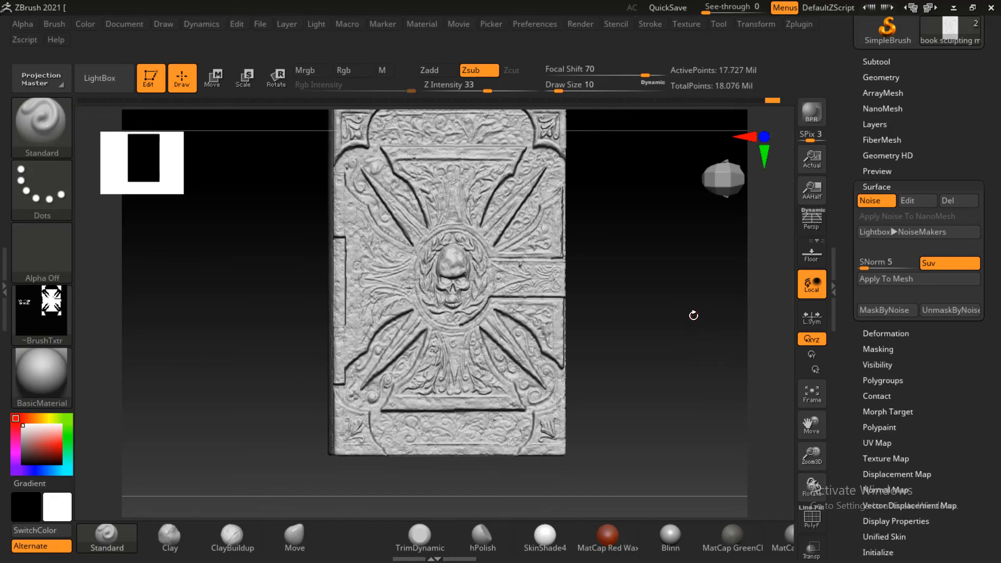
left_click_drag(674, 332, 698, 307)
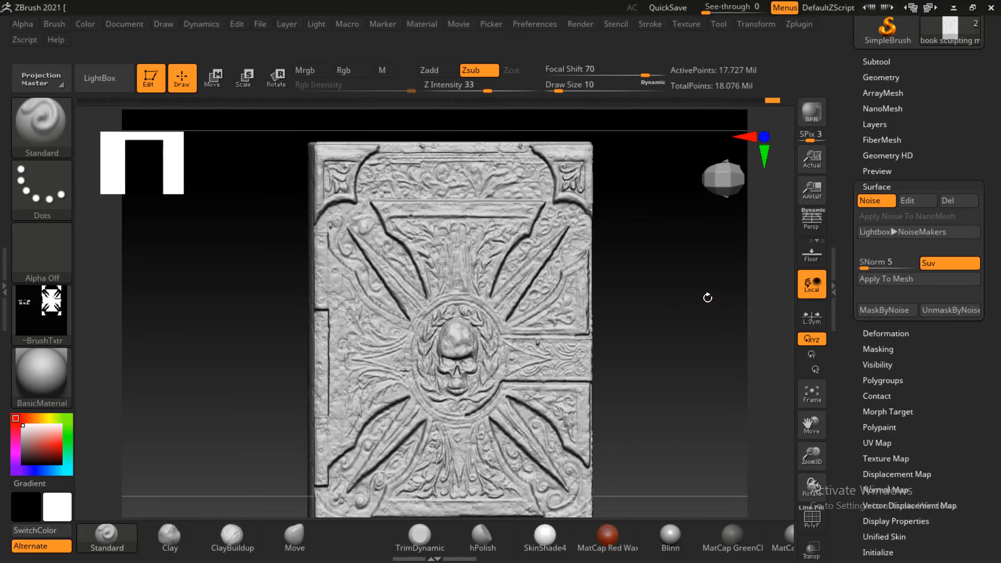
left_click(872, 204)
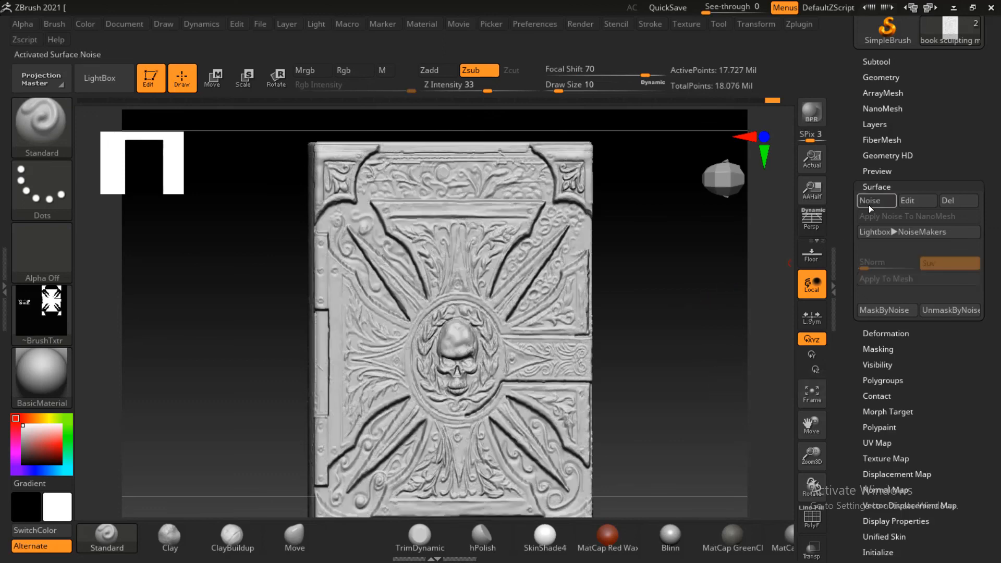
left_click(872, 202)
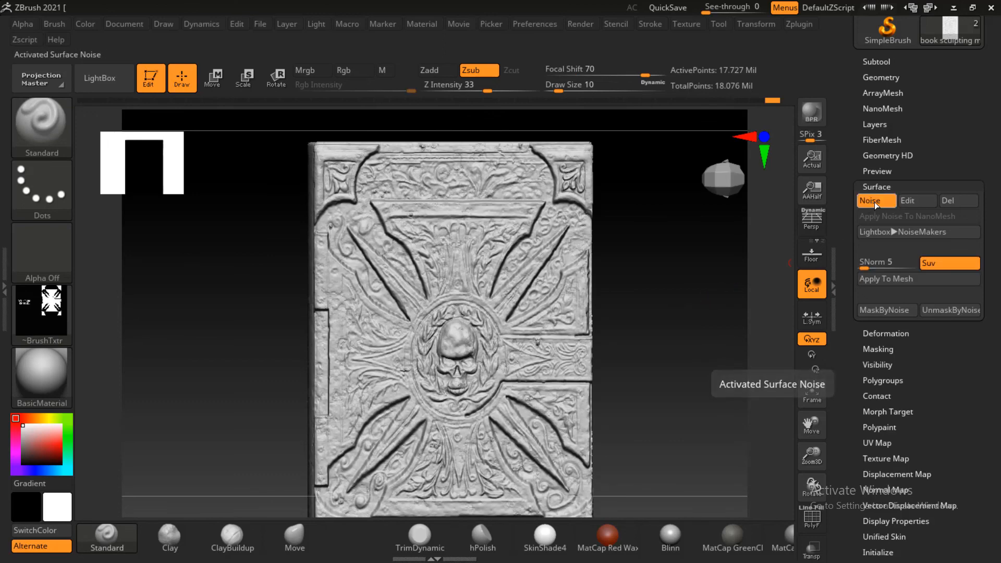
left_click(875, 203)
left_click(875, 202)
left_click(874, 201)
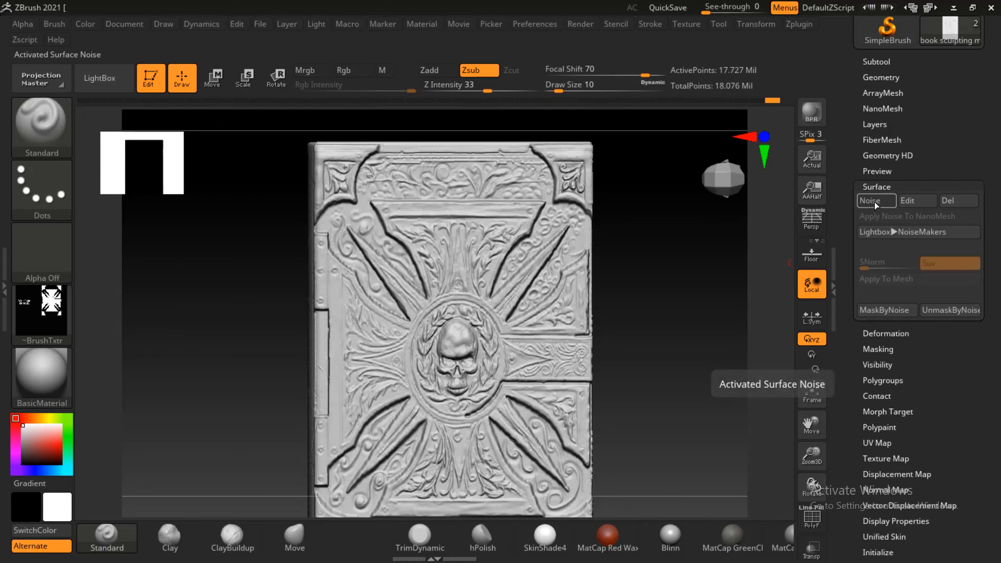
left_click(875, 201)
left_click(876, 201)
left_click(877, 201)
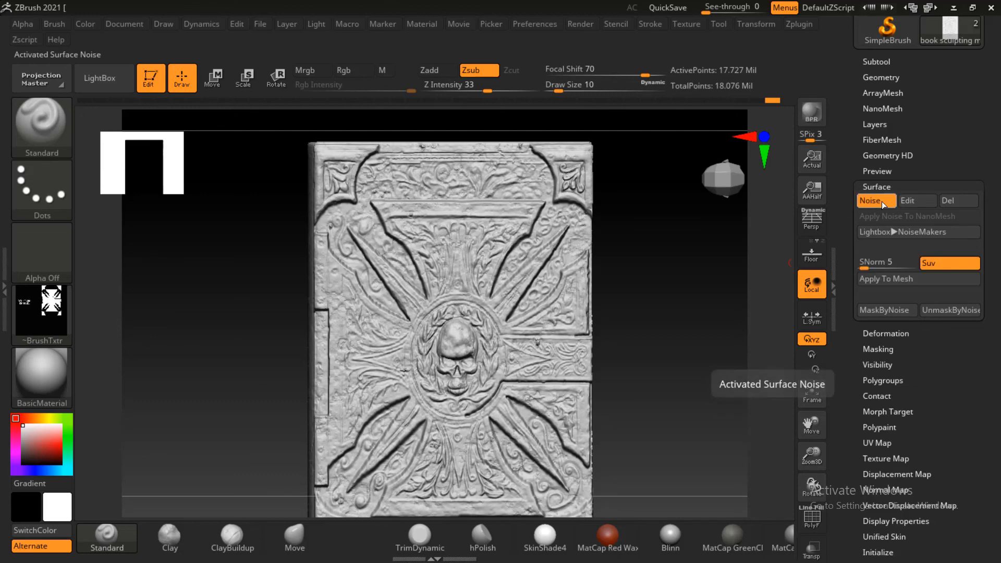
Step: Reduce the book's surface noise strength to -0.00029, check the preview on both covers, and accept the noise settings
left_click(910, 204)
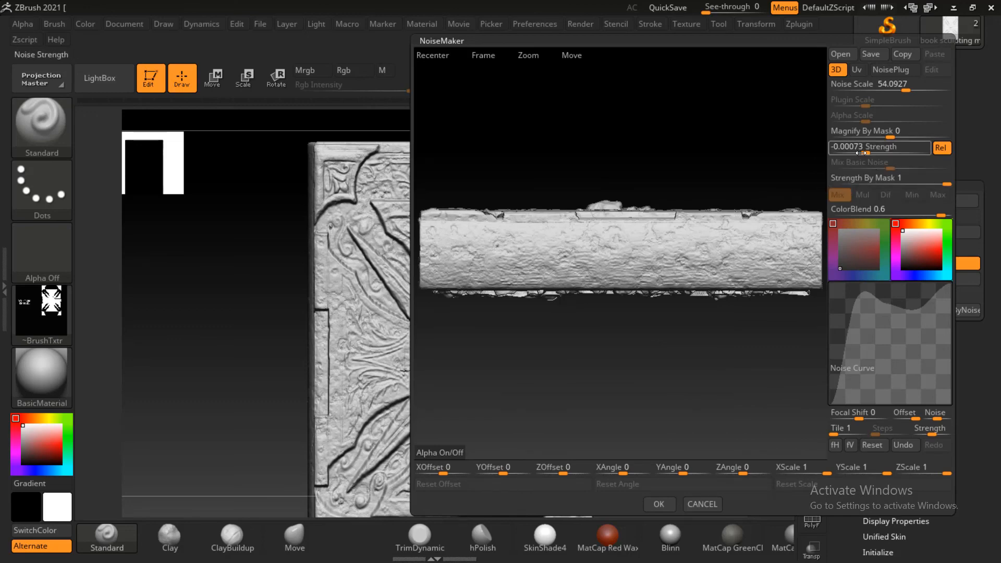
left_click_drag(858, 151, 863, 152)
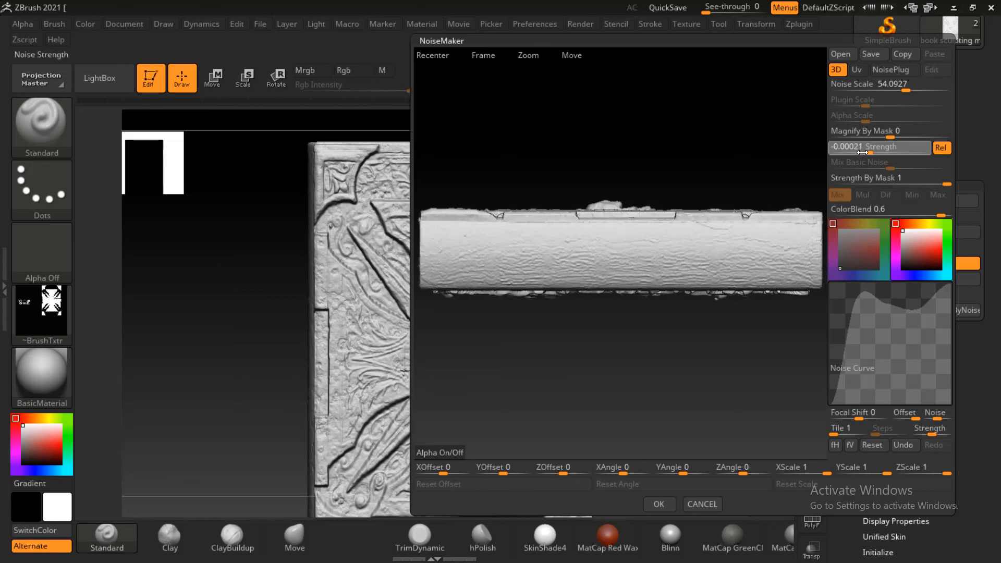
left_click_drag(863, 152, 863, 153)
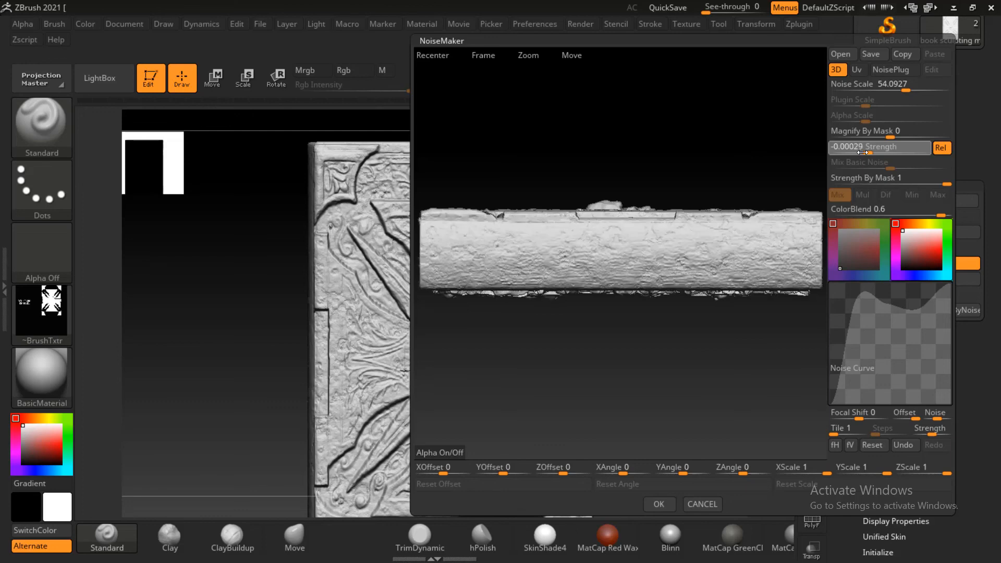
left_click(863, 152)
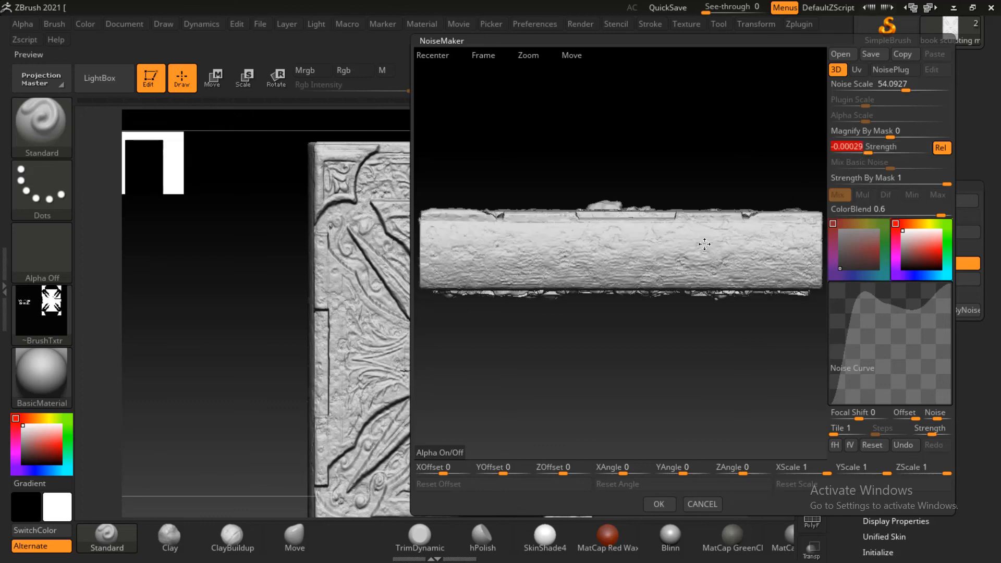
left_click_drag(705, 244, 703, 262)
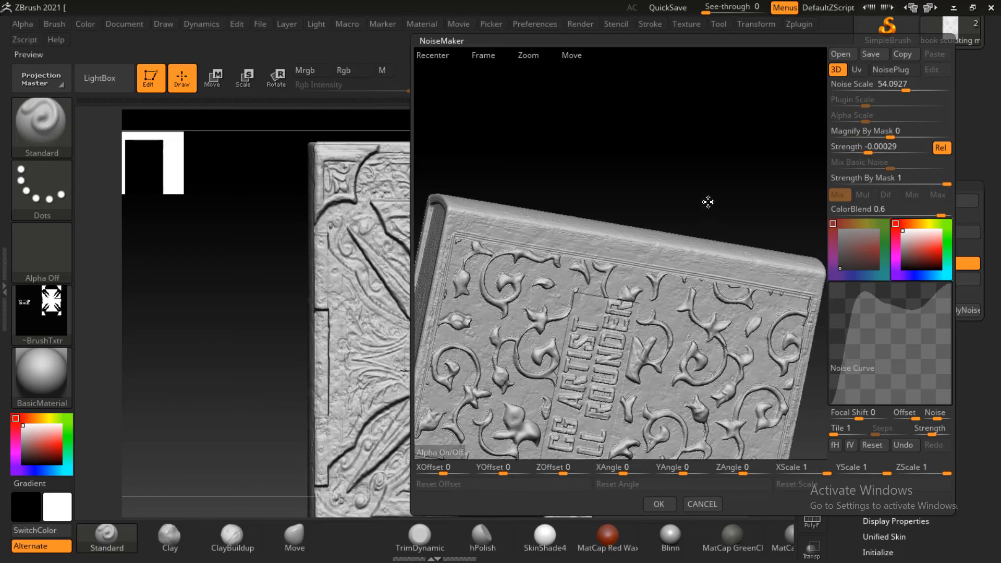
left_click_drag(708, 202, 696, 356)
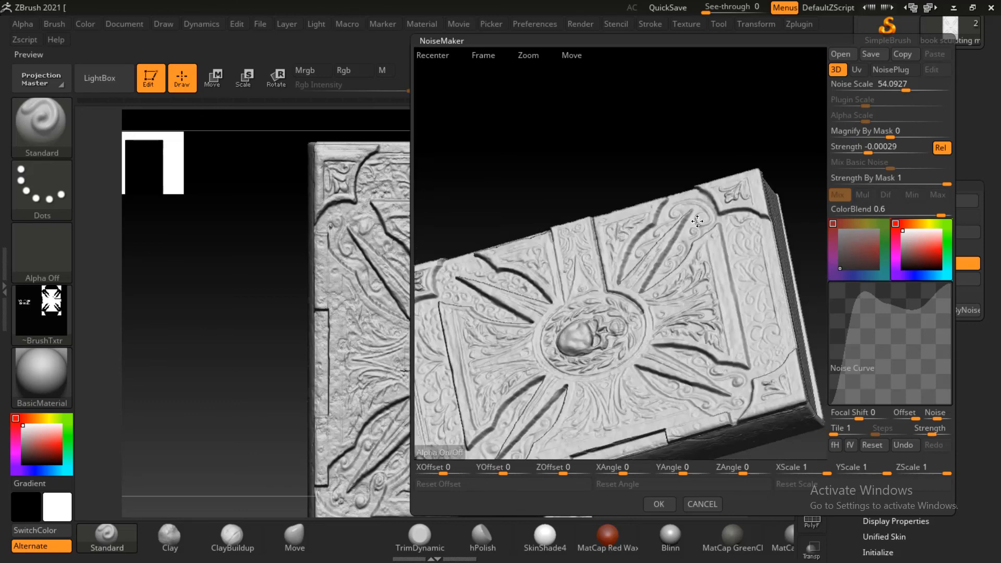
left_click_drag(697, 221, 706, 210)
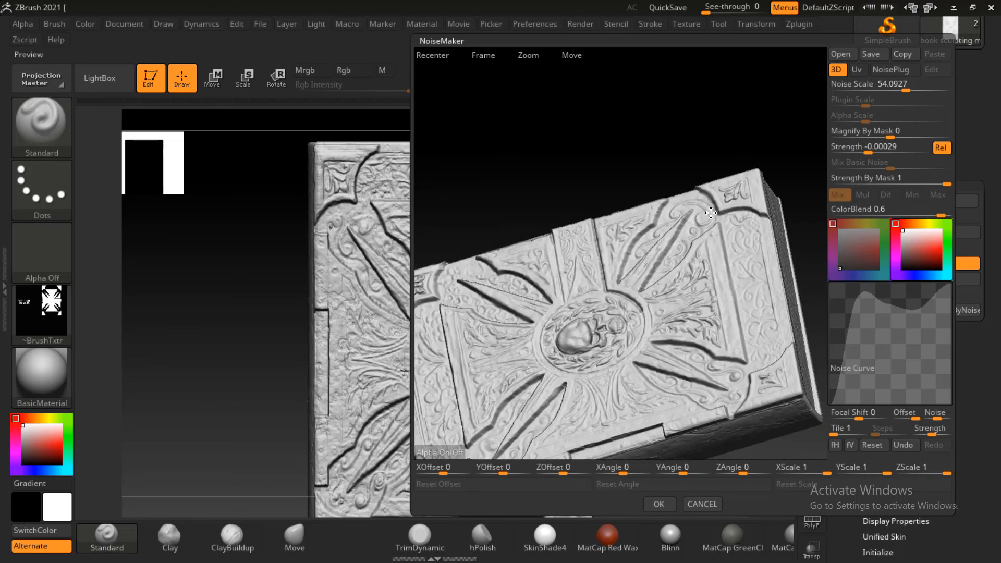
left_click_drag(682, 184, 691, 226)
left_click(658, 504)
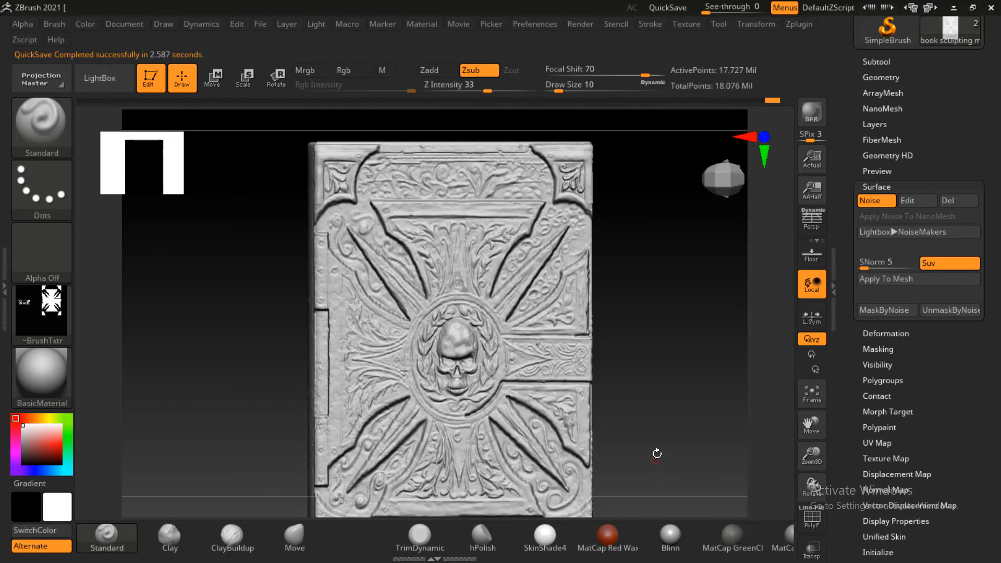
Step: Snapshot the full front cover onto the canvas and place the live book beside it, turned to its CG ARTIST ALL ROUNDER back cover
left_click_drag(681, 372, 709, 362)
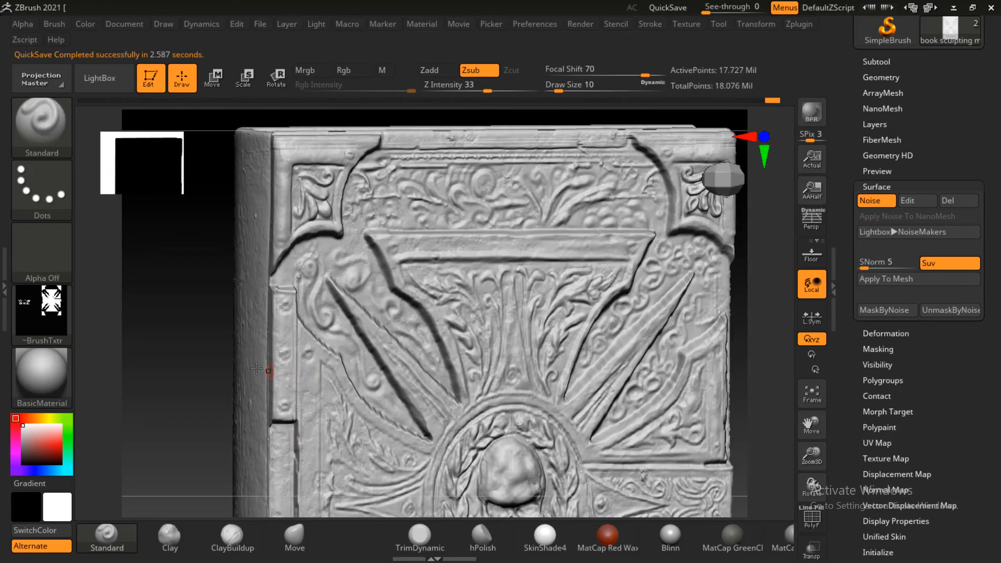
left_click_drag(167, 373, 546, 350)
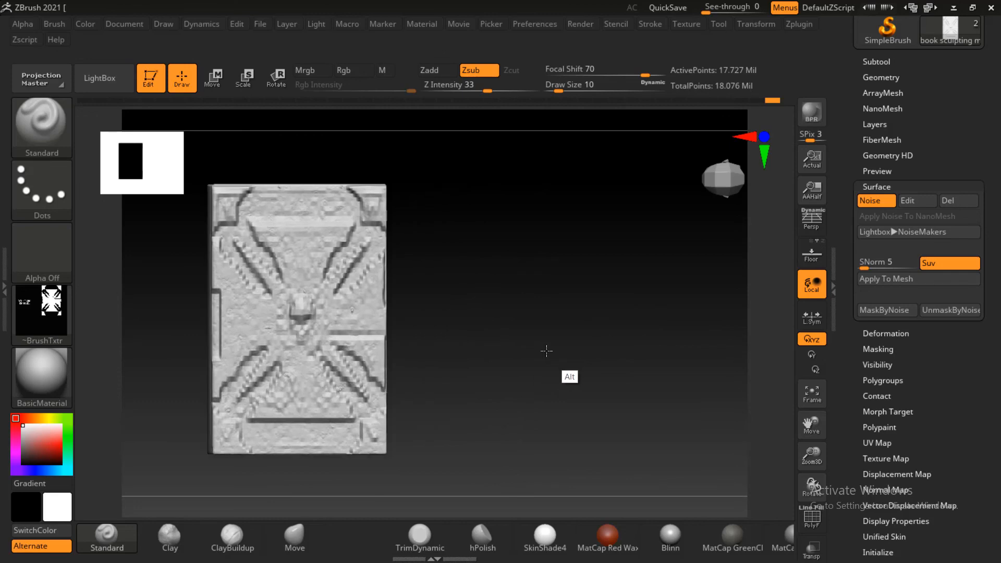
key("shift")
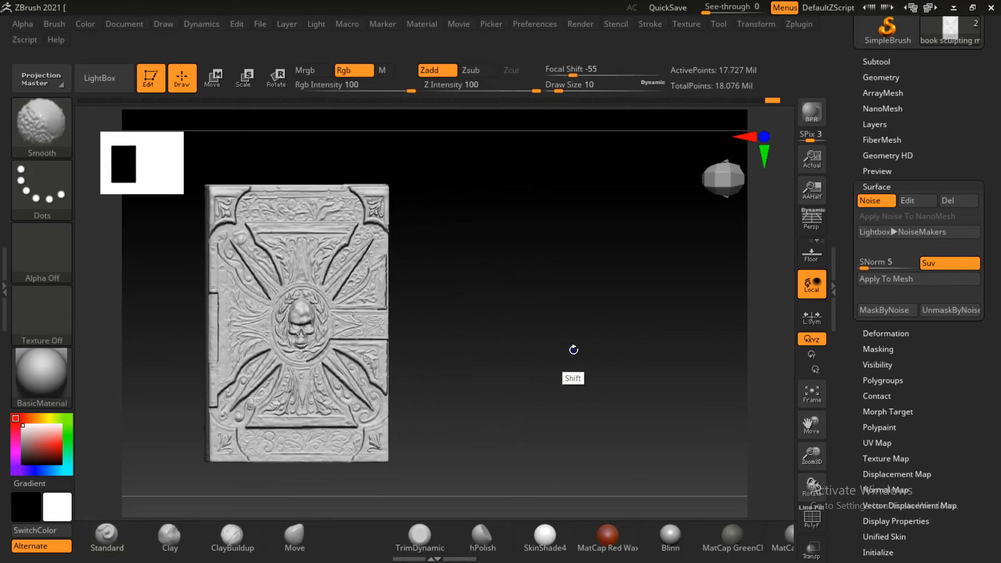
key("shift+s")
left_click_drag(532, 363, 678, 339, "alt")
mouse_move(591, 349)
left_mouse_down()
mouse_move(677, 357)
mouse_move(647, 354)
mouse_move(738, 383)
mouse_move(705, 369)
left_mouse_up()
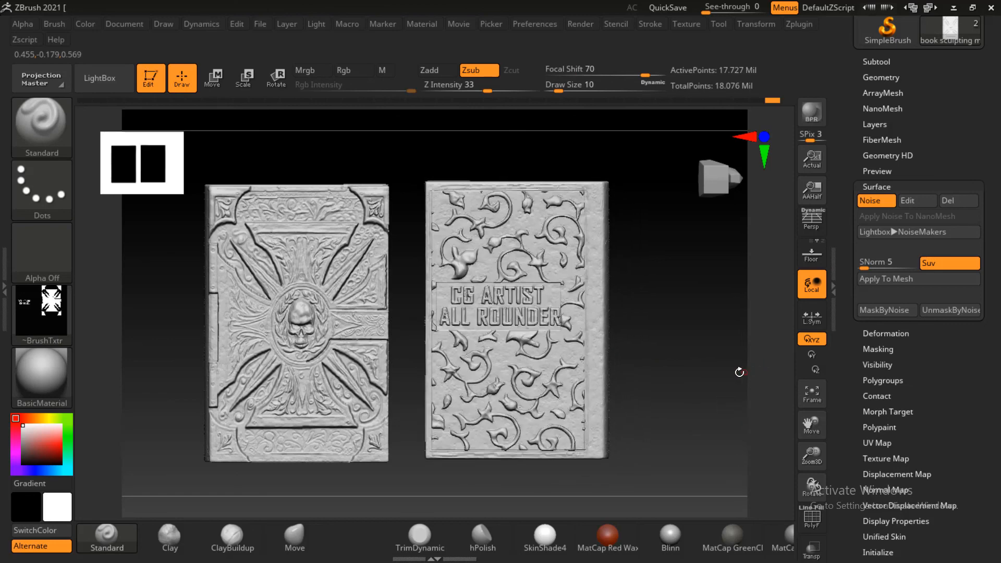
key("alt+Tab")
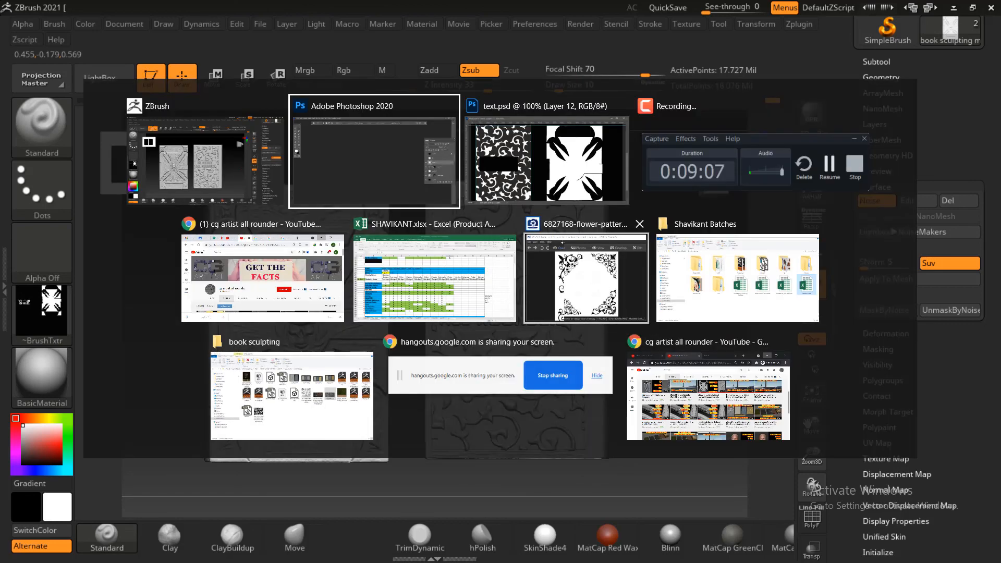
left_click(722, 183)
left_click(953, 506)
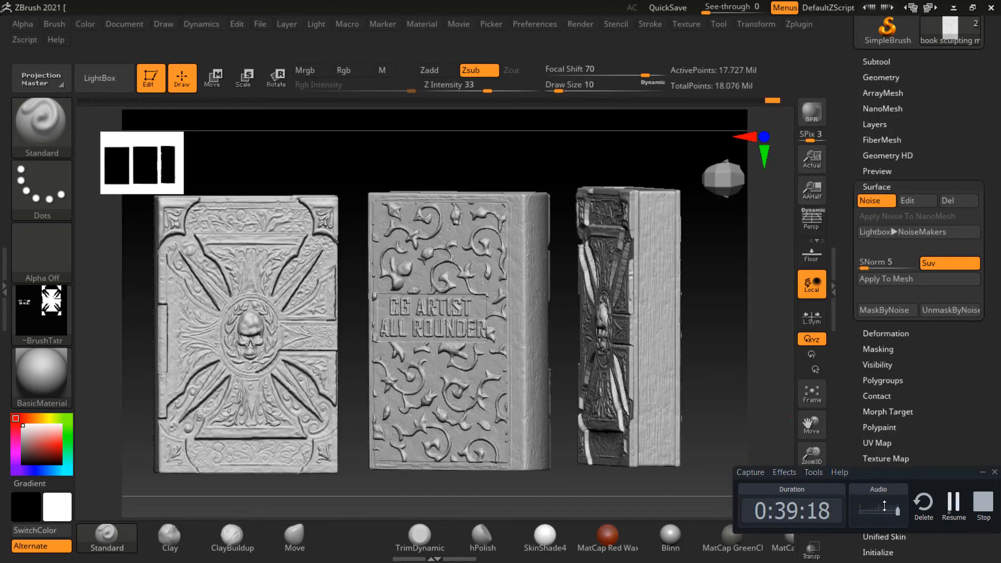
key("alt+Tab")
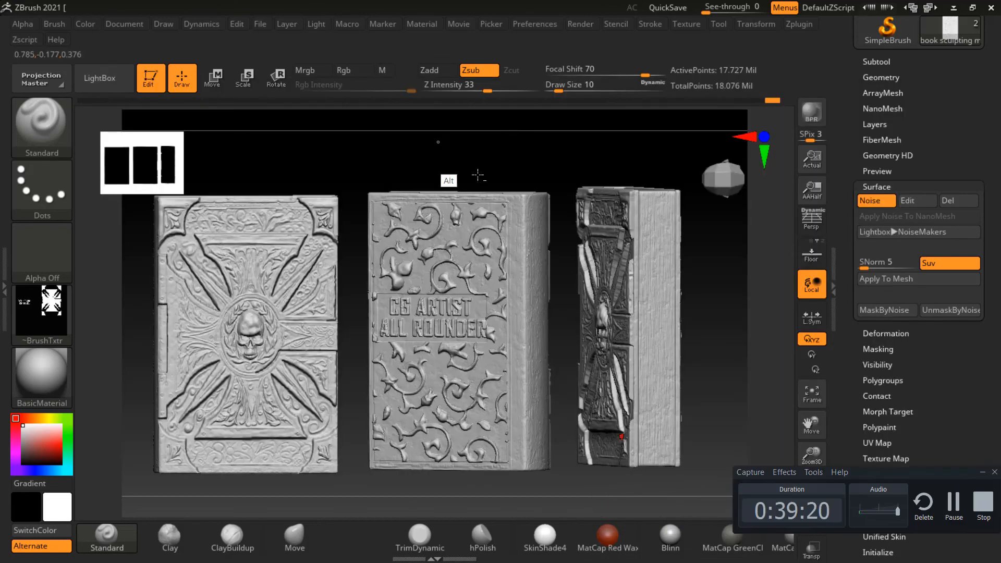